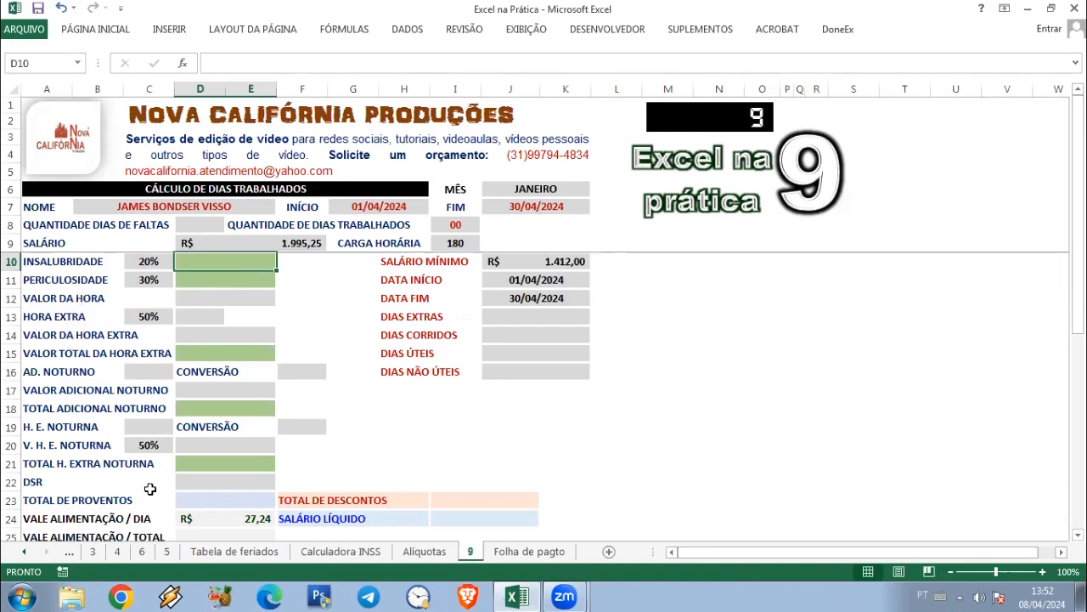
Calculate the Insalubridade amount in D10 by multiplying the minimum salary by its percentage, using =J10*C10
scroll(145, 491, down, 1)
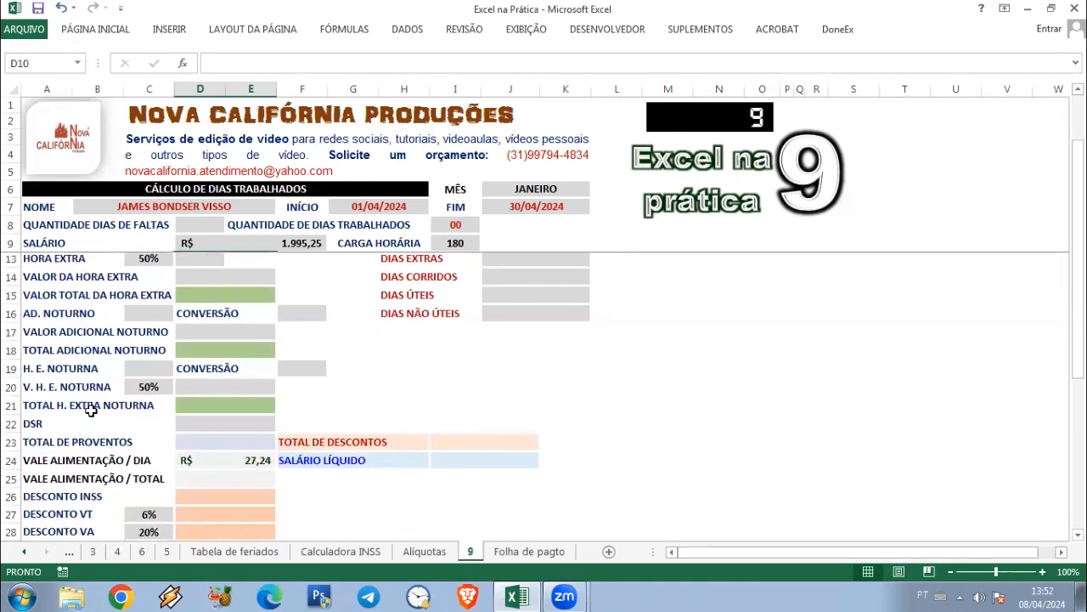
scroll(83, 384, down, 1)
scroll(209, 374, up, 2)
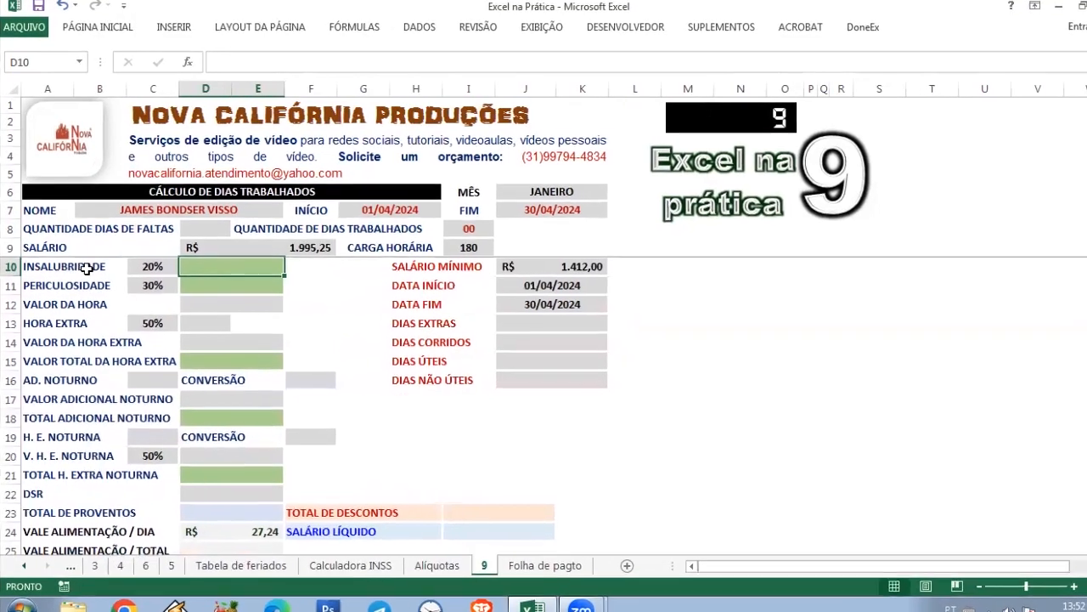
click(87, 262)
click(223, 261)
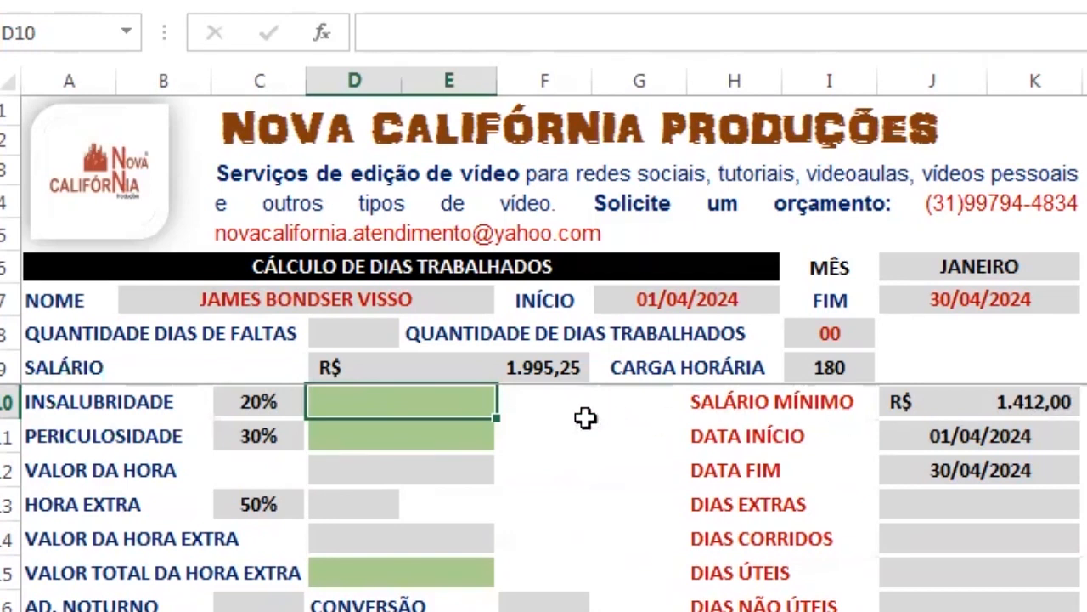
click(967, 403)
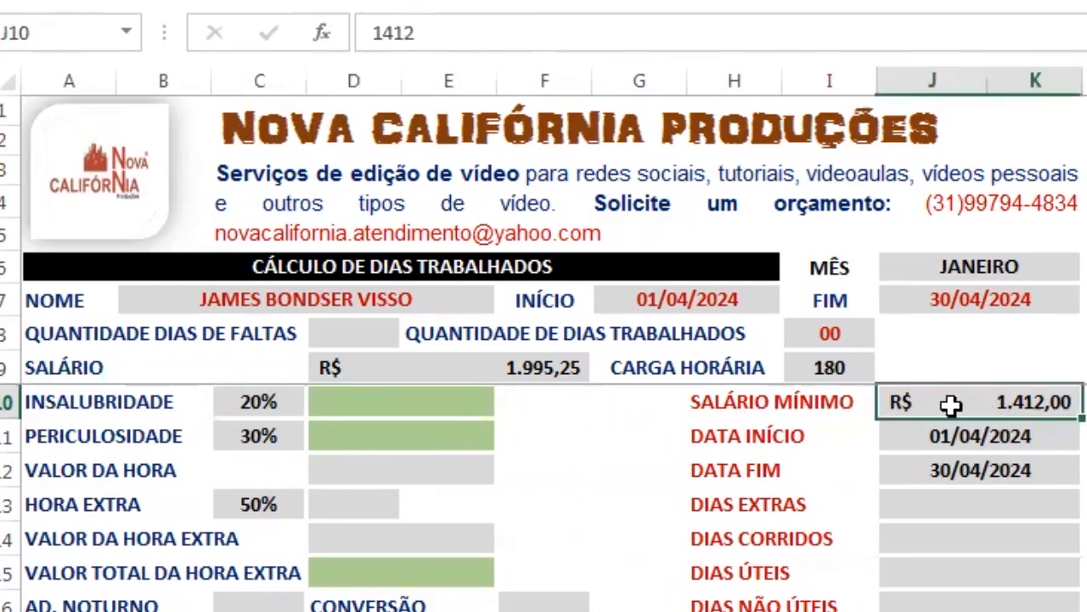
click(425, 406)
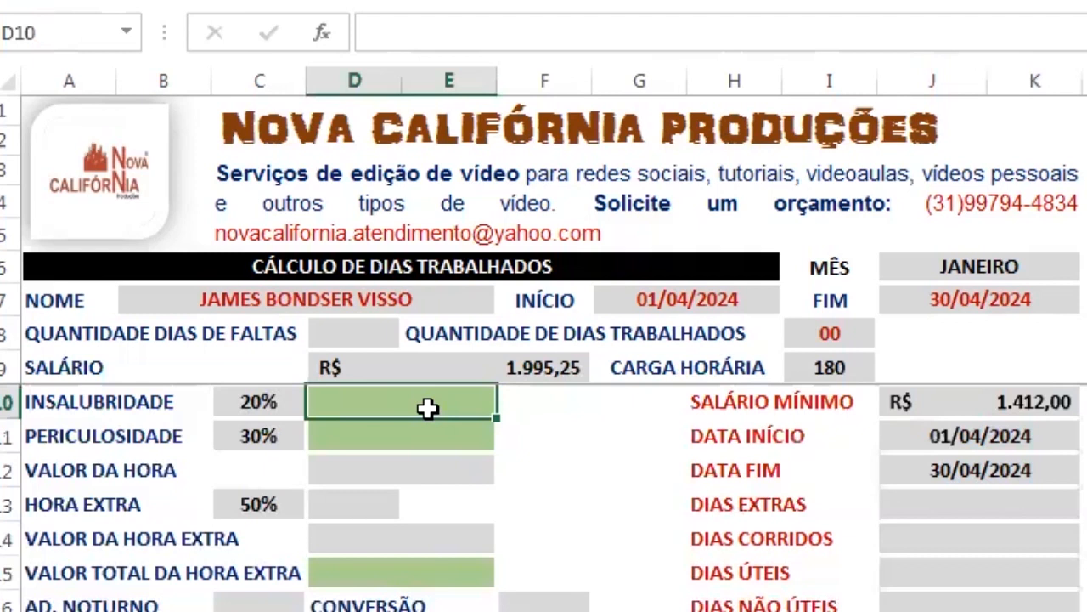
text(=)
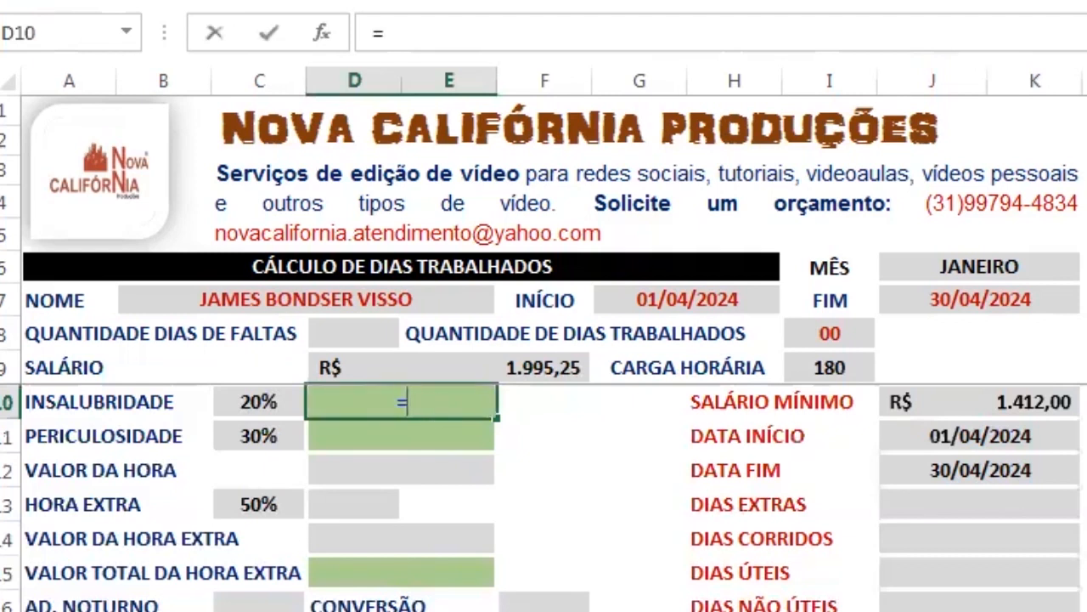
click(1010, 405)
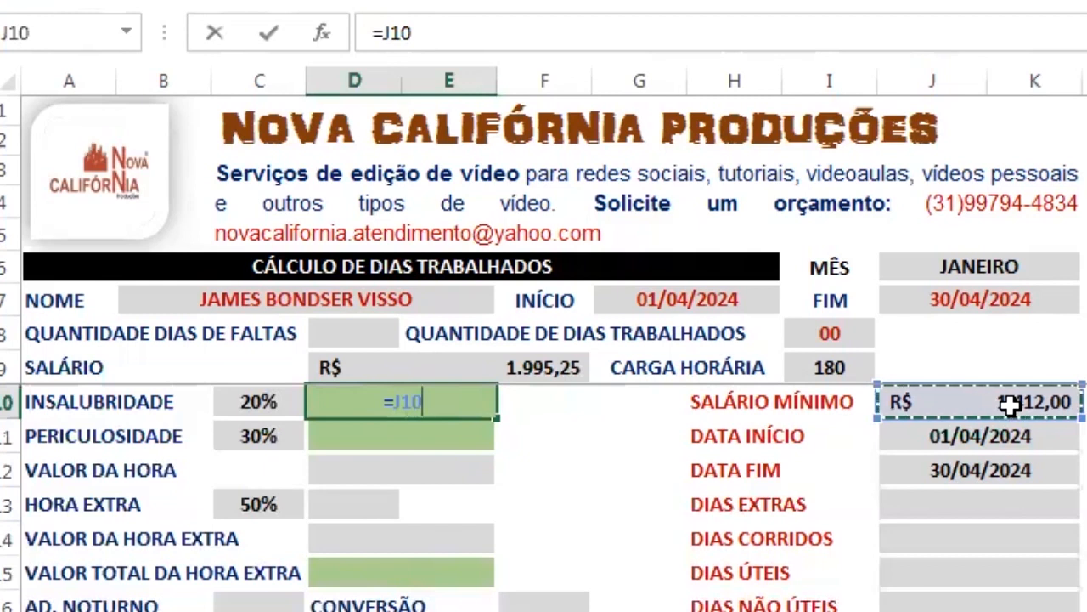
text(*)
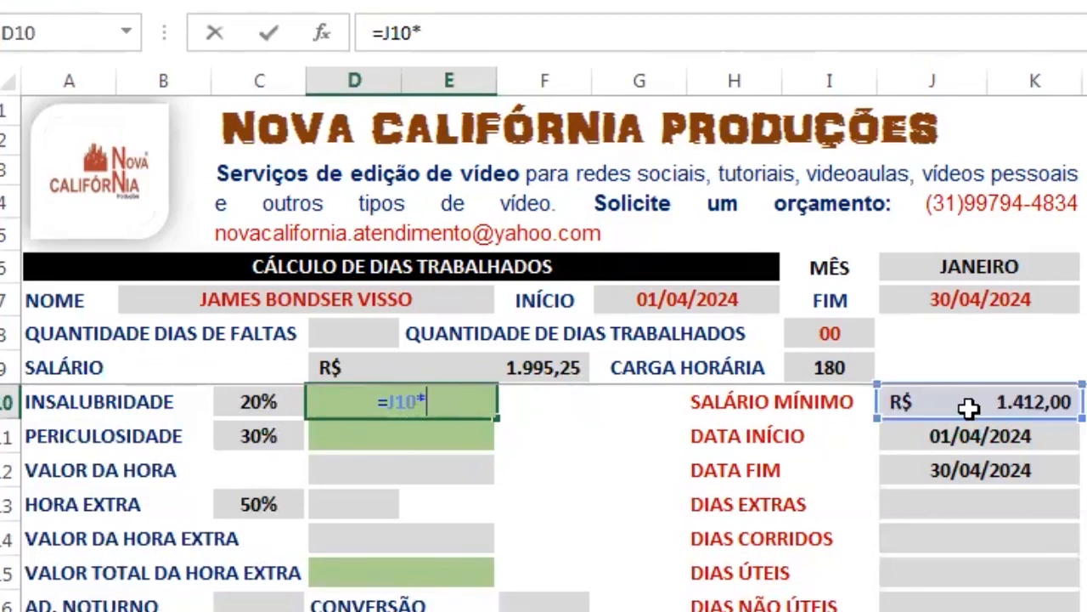
click(253, 403)
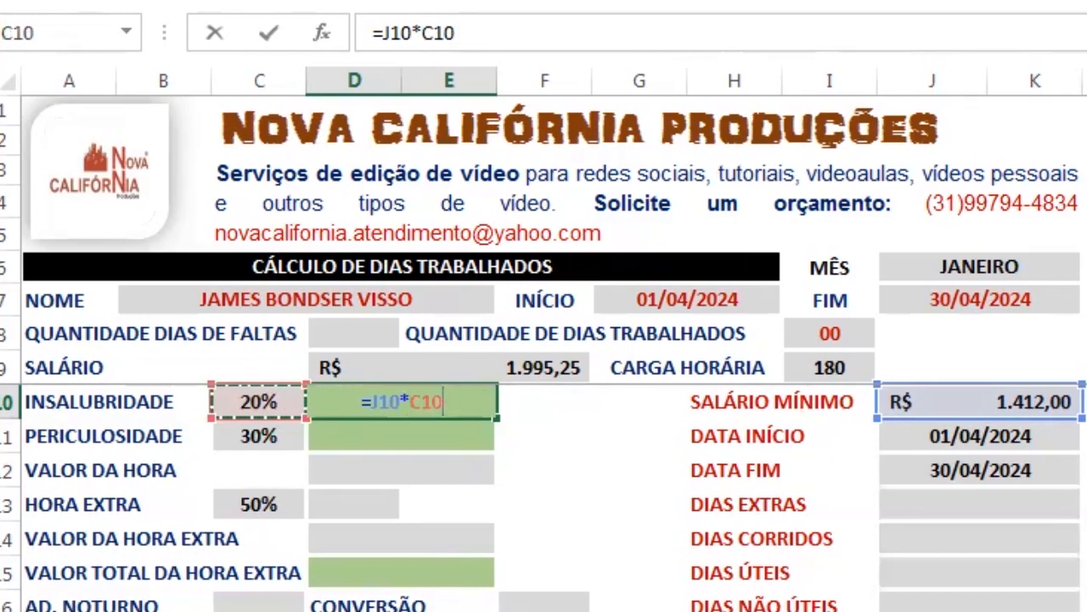
key(Return)
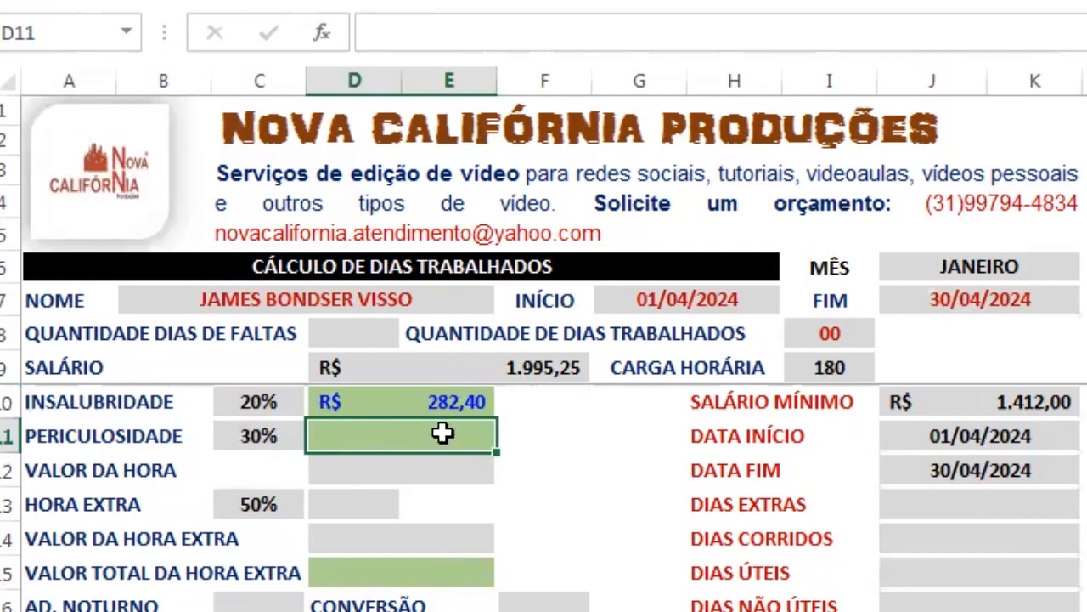
Calculate the Periculosidade amount in D11 by multiplying the salary by its percentage, using =D9*C11
text(=)
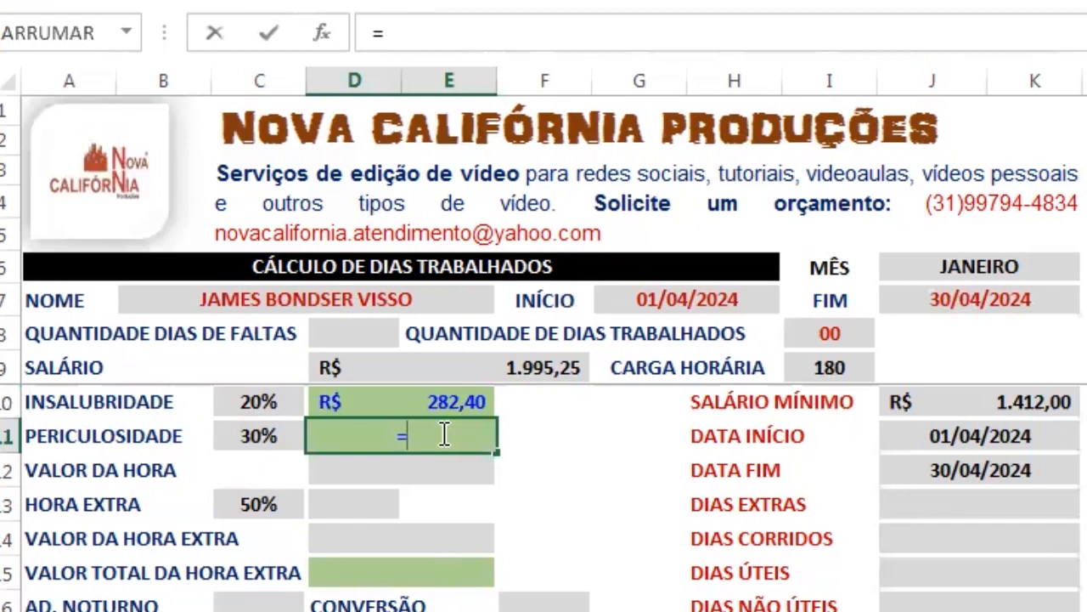
click(467, 361)
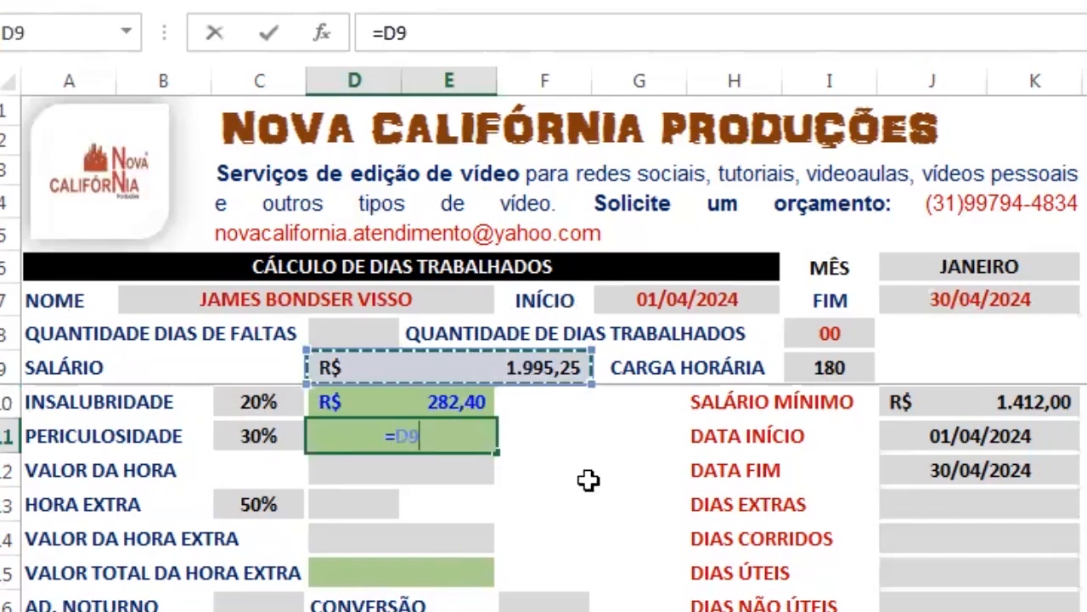
text(*)
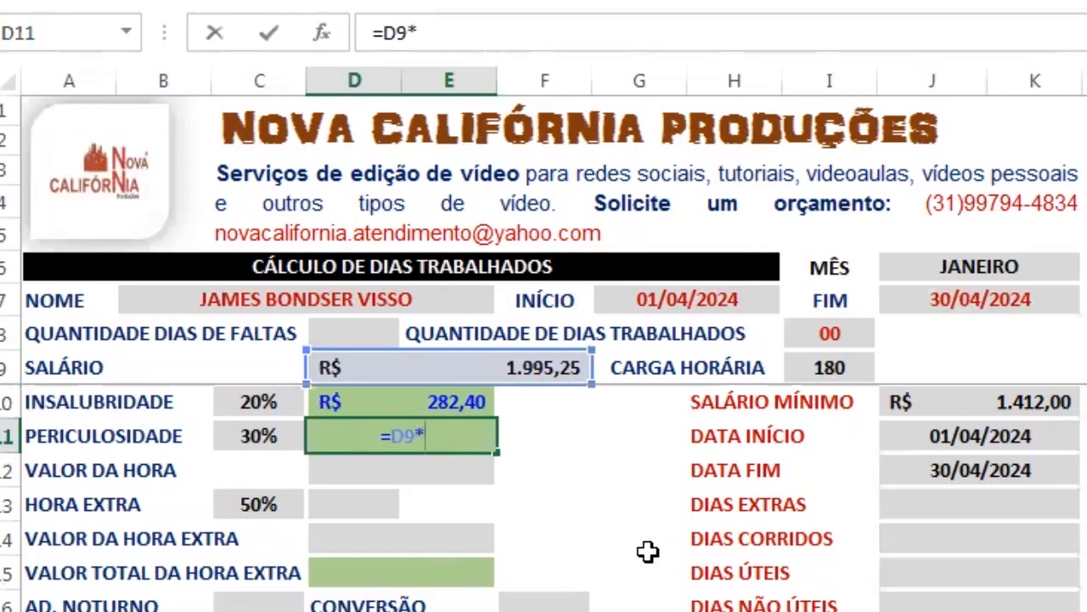
click(277, 437)
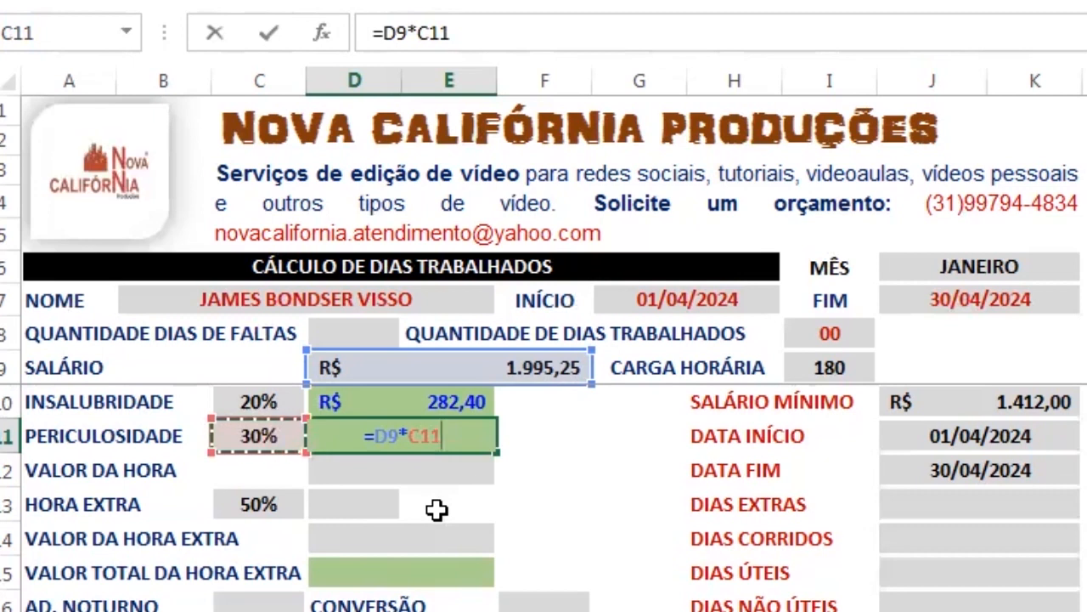
key(Return)
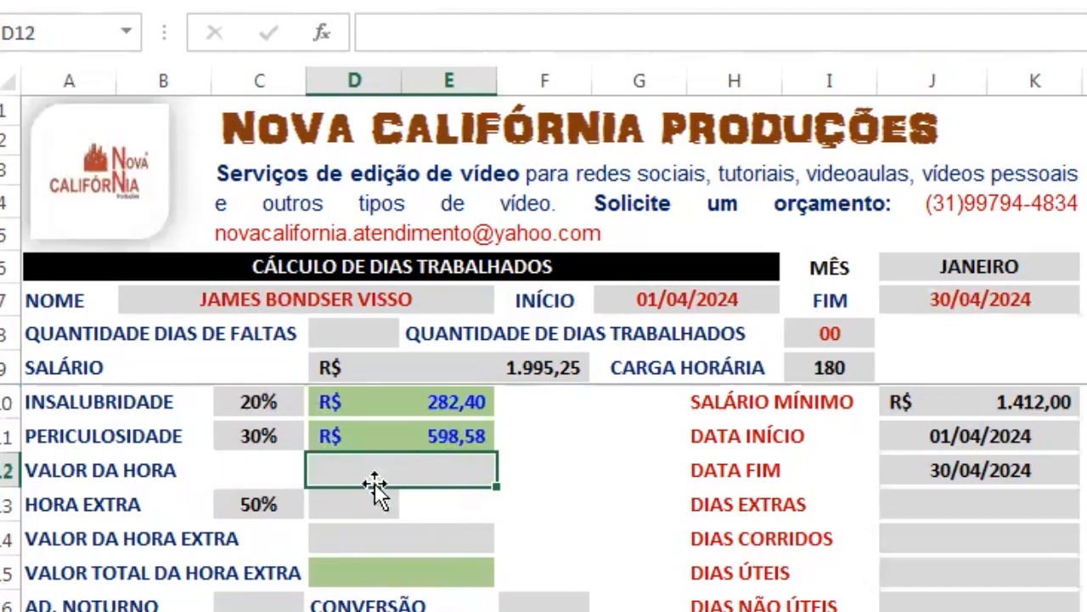
Calculate Valor da Hora in D12 by dividing the summed salary and additional payments by the Carga Horária, using =SOMA(D9:D11)/I9
click(118, 474)
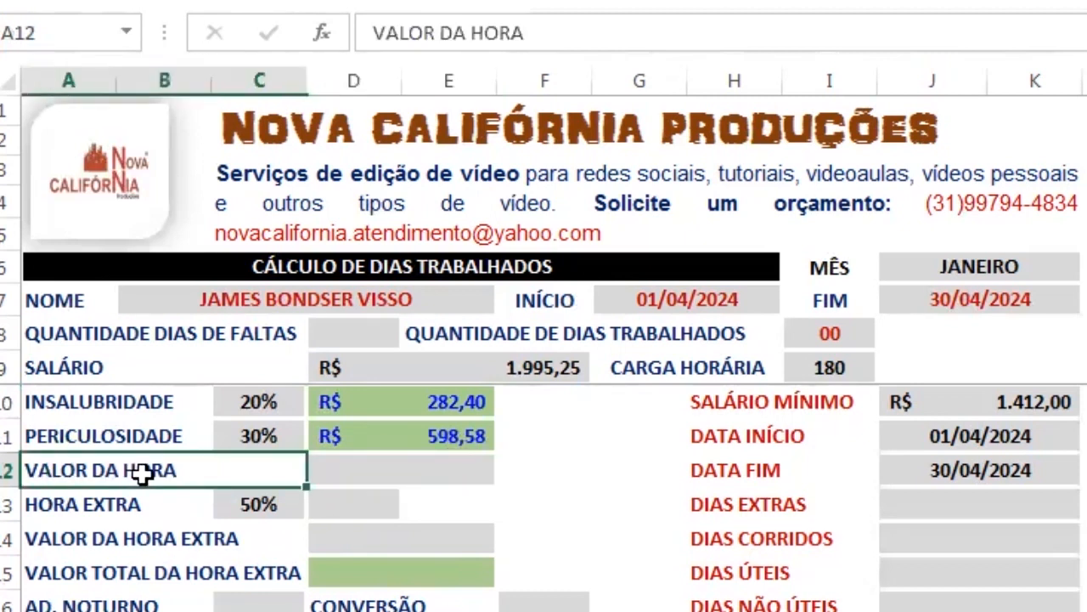
click(356, 477)
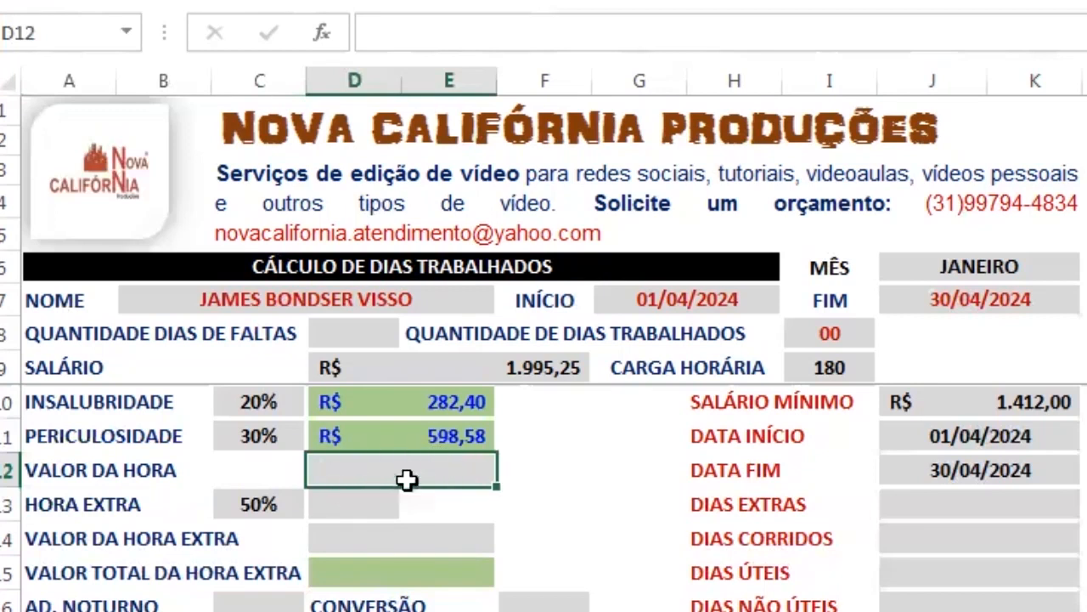
click(463, 372)
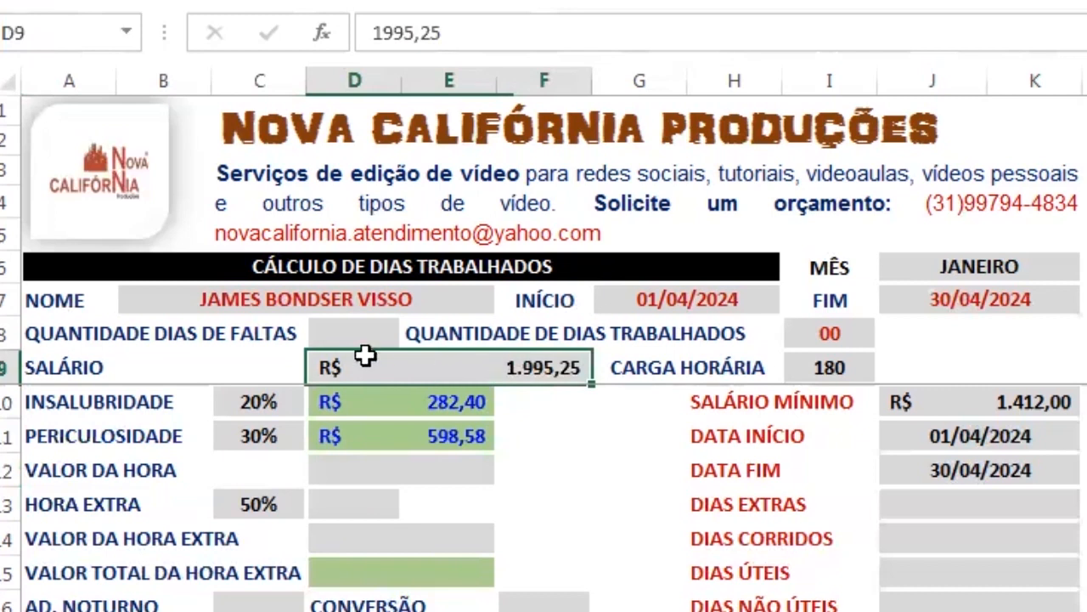
click(834, 370)
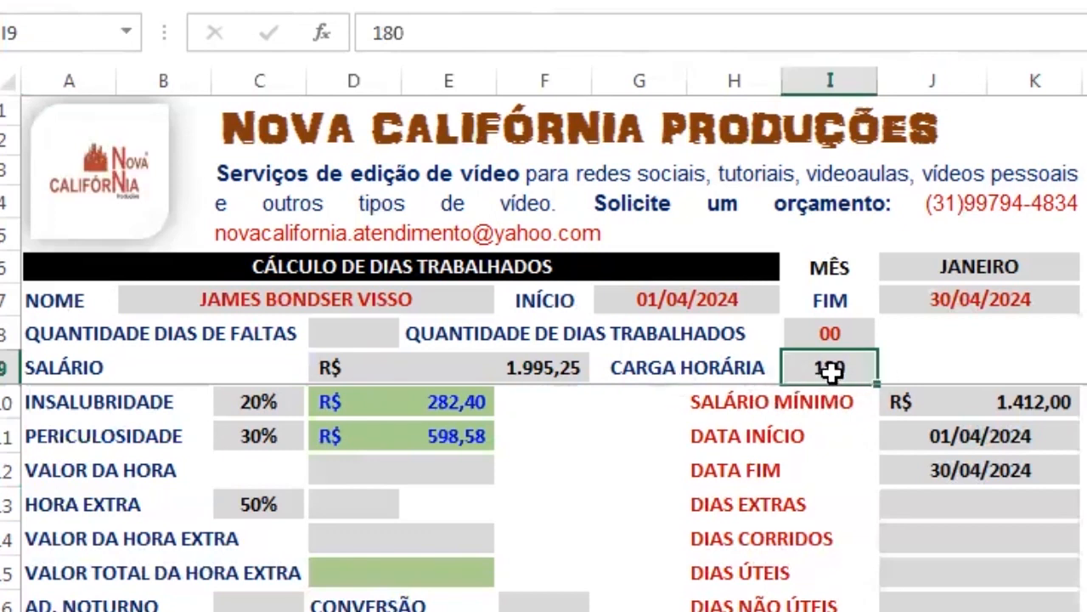
click(436, 480)
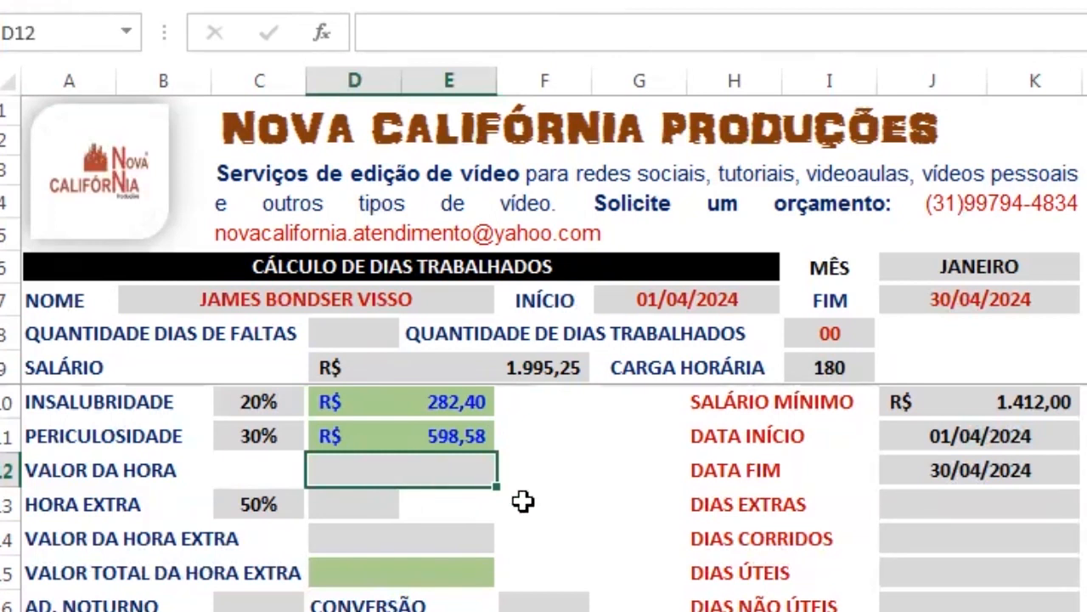
text(=)
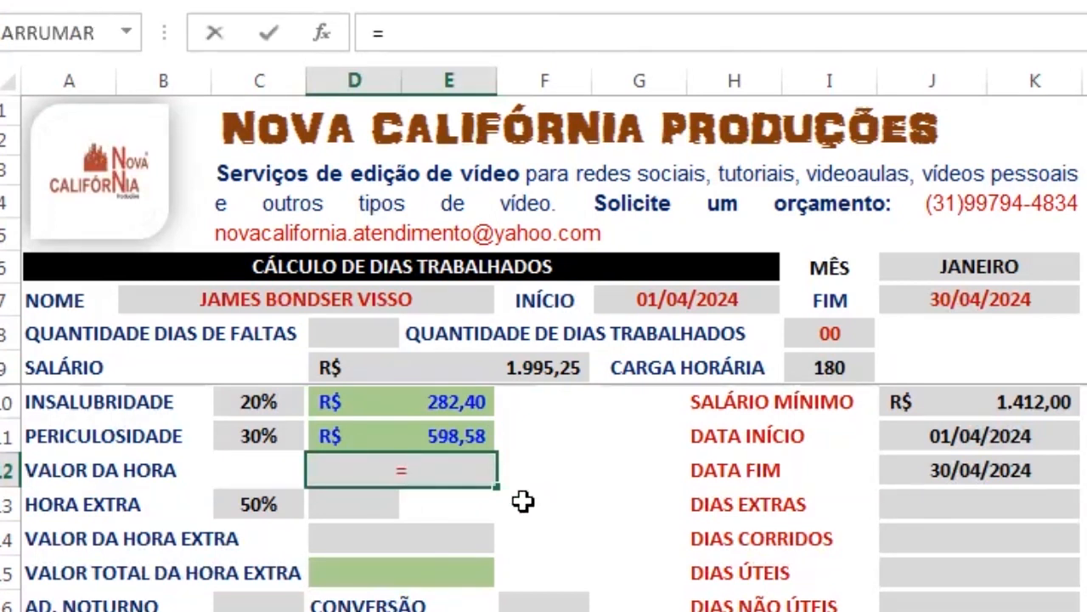
text(S)
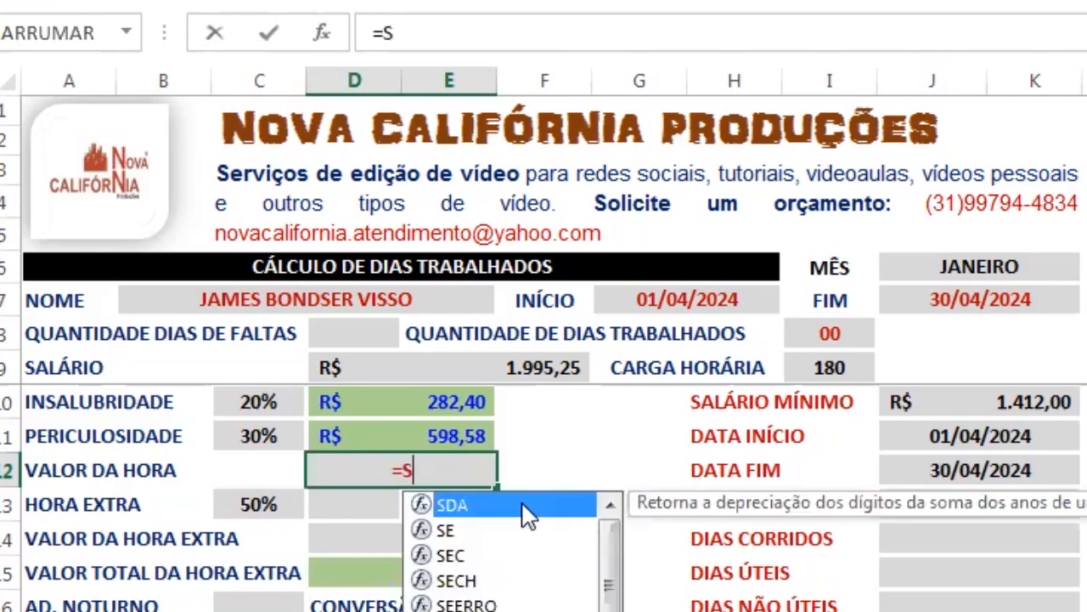
text(o)
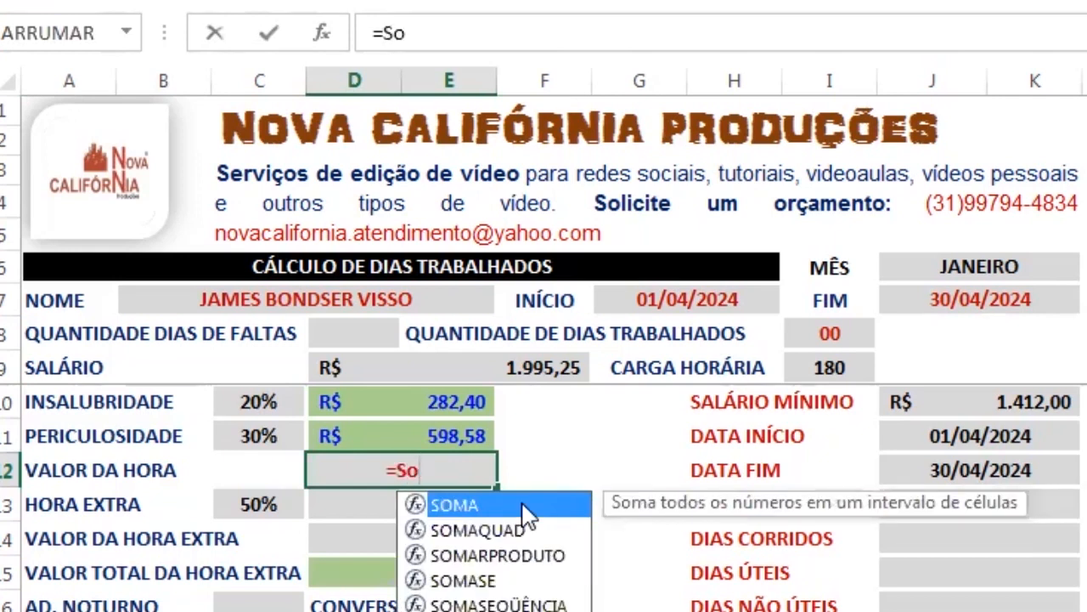
double_click(521, 504)
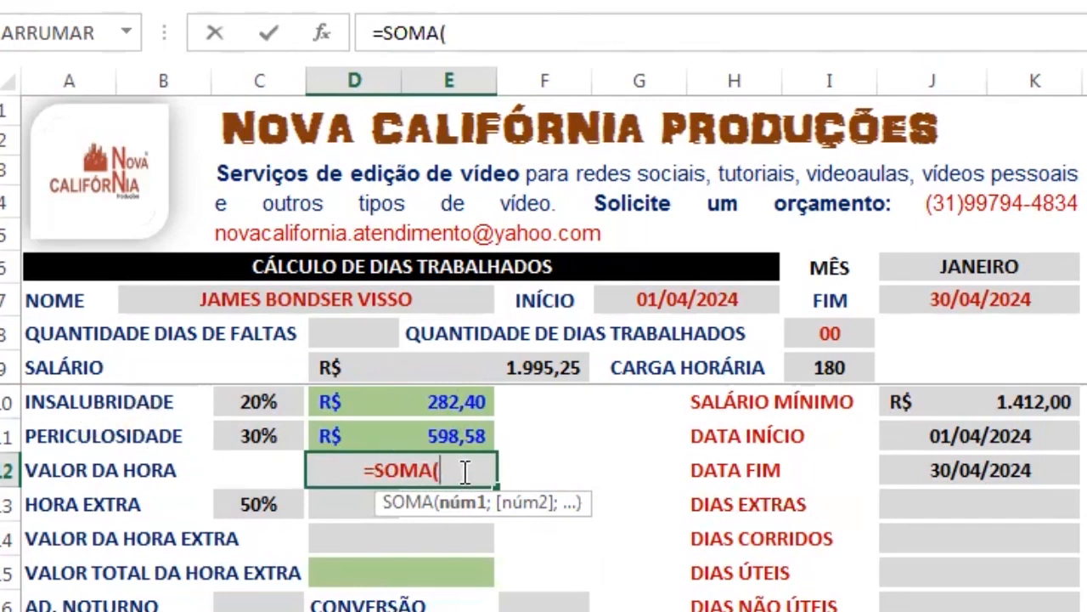
click(527, 367)
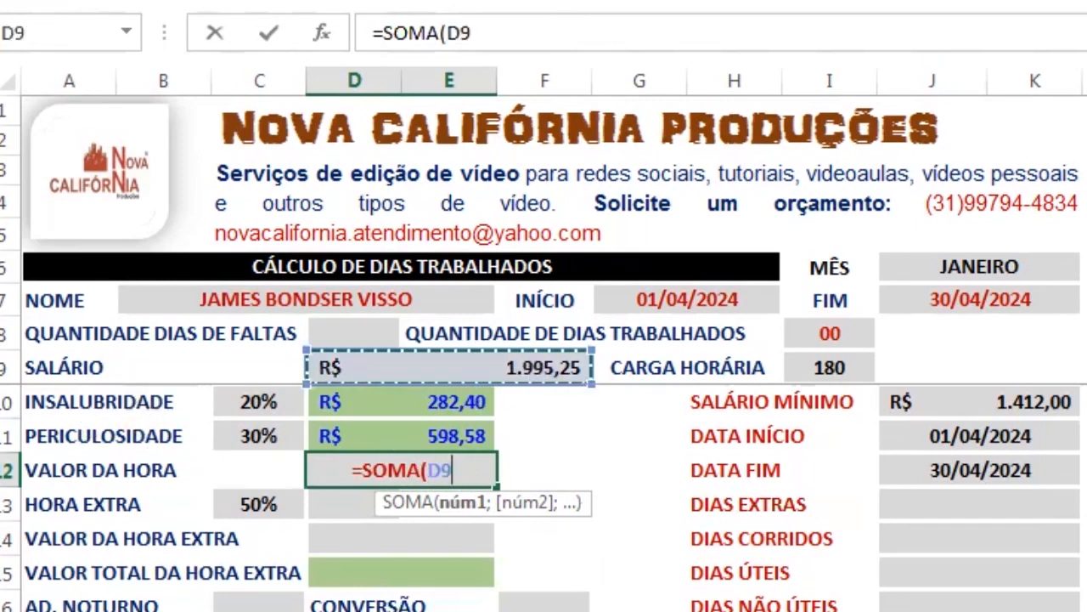
text(:)
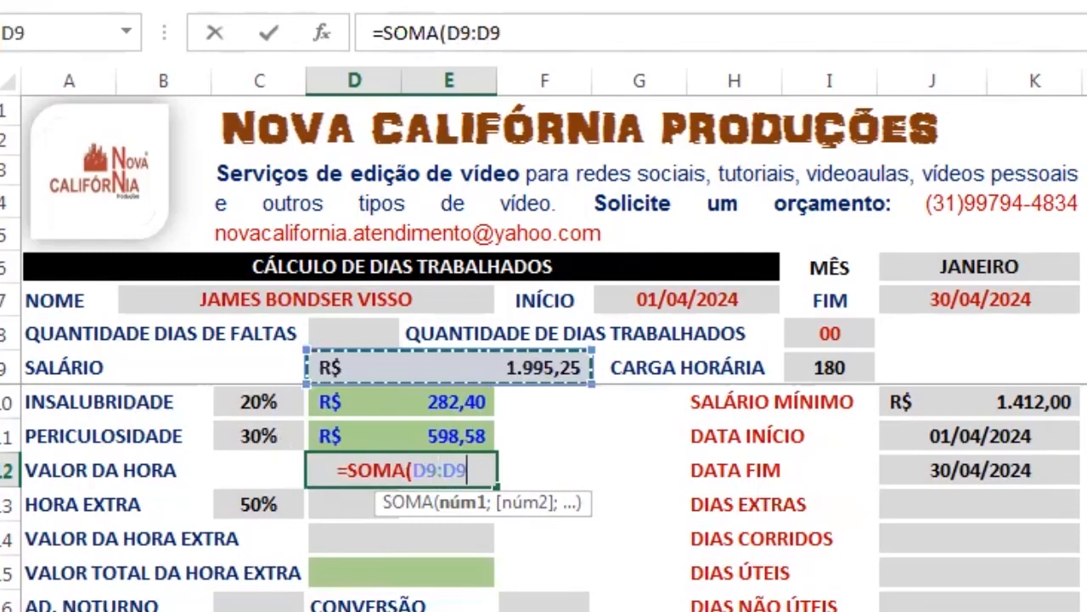
text(D)
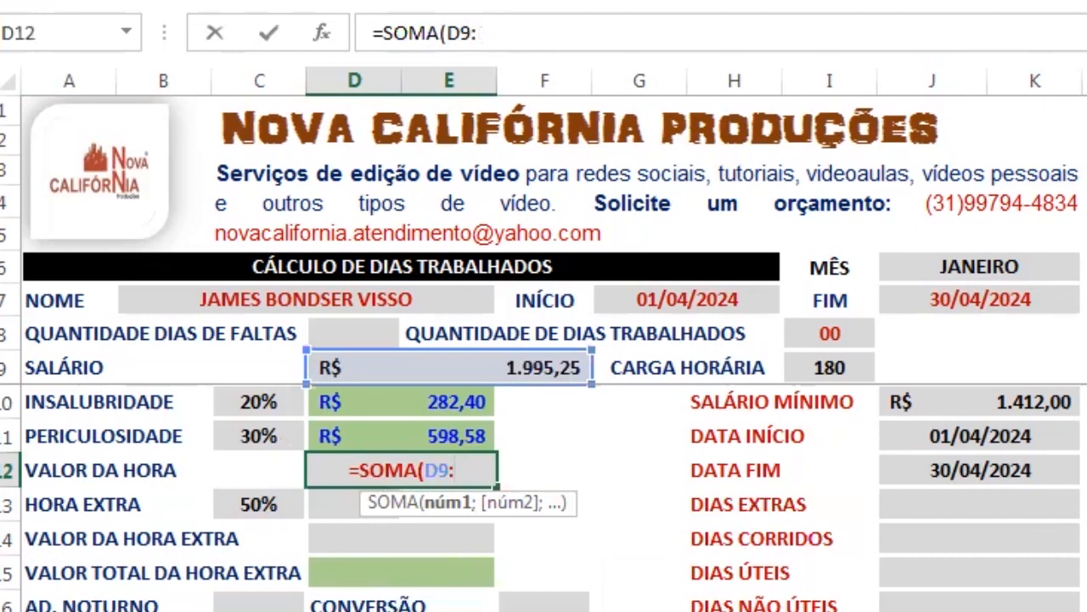
text(D)
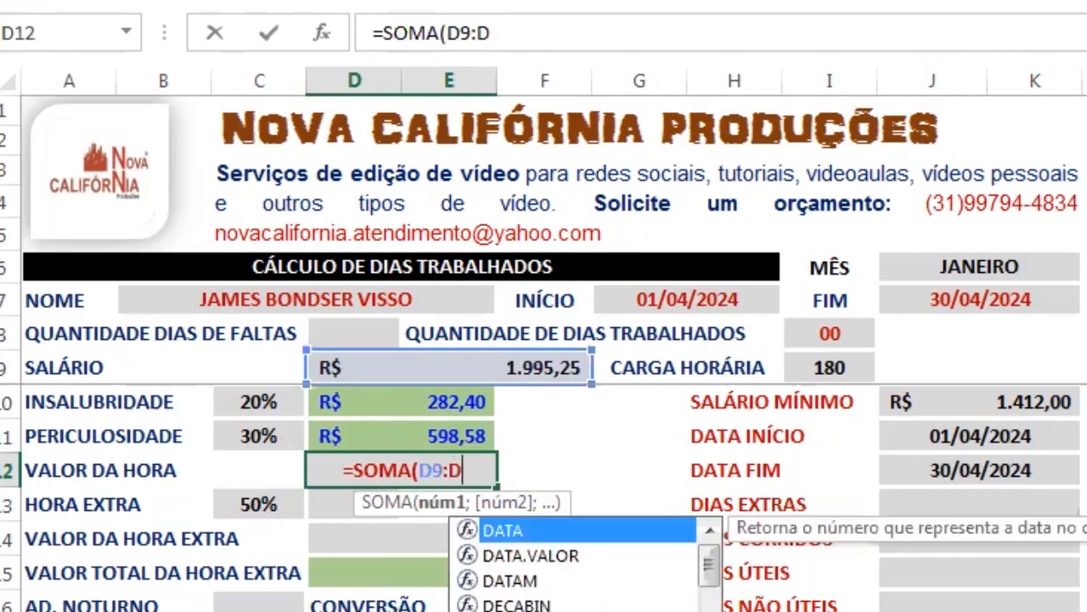
text(11)
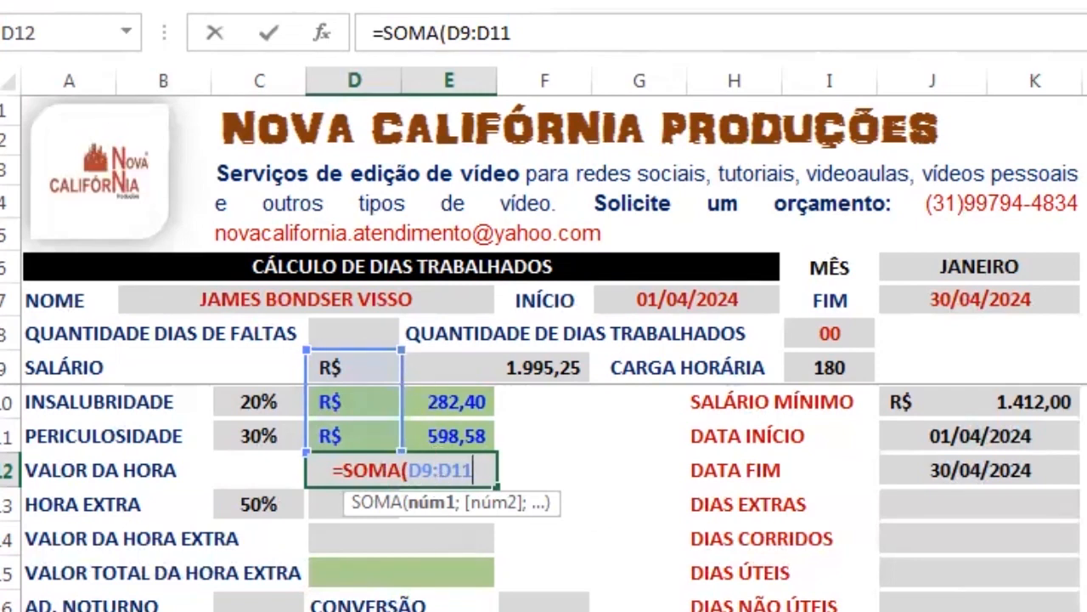
text())
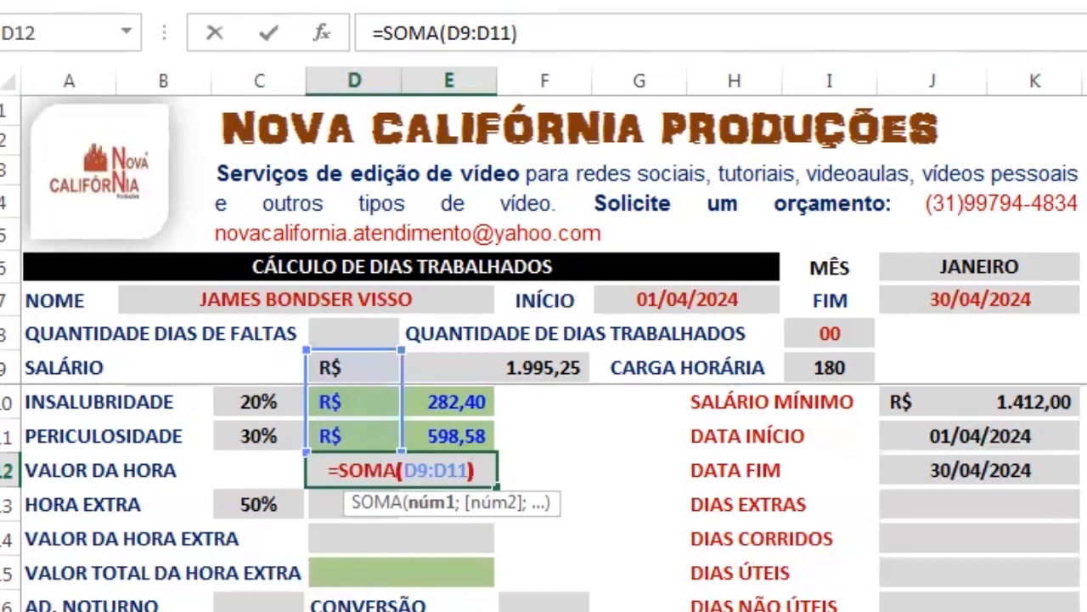
text(/)
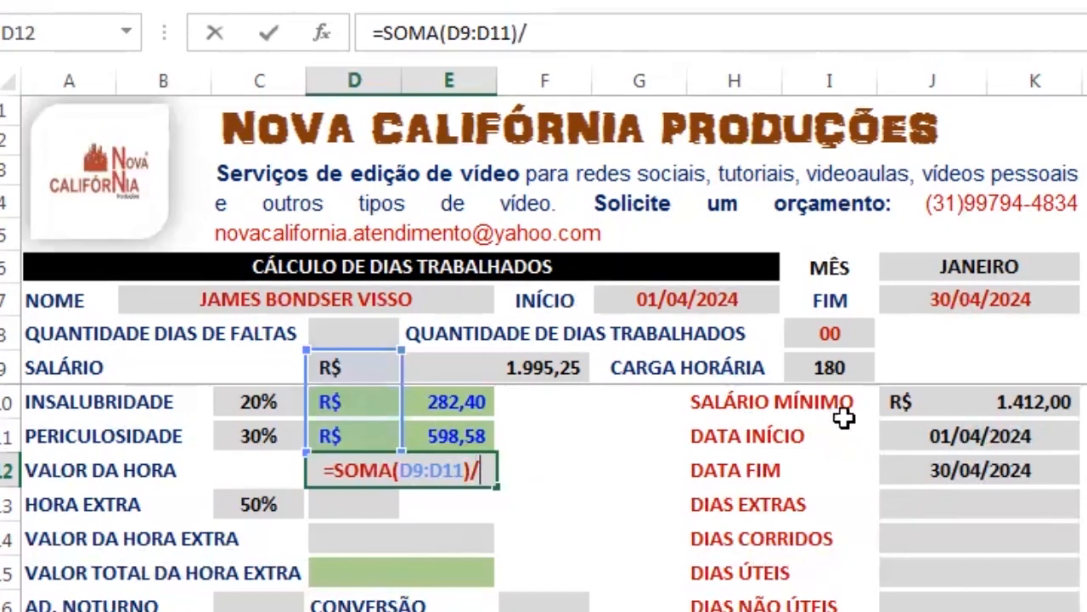
click(839, 368)
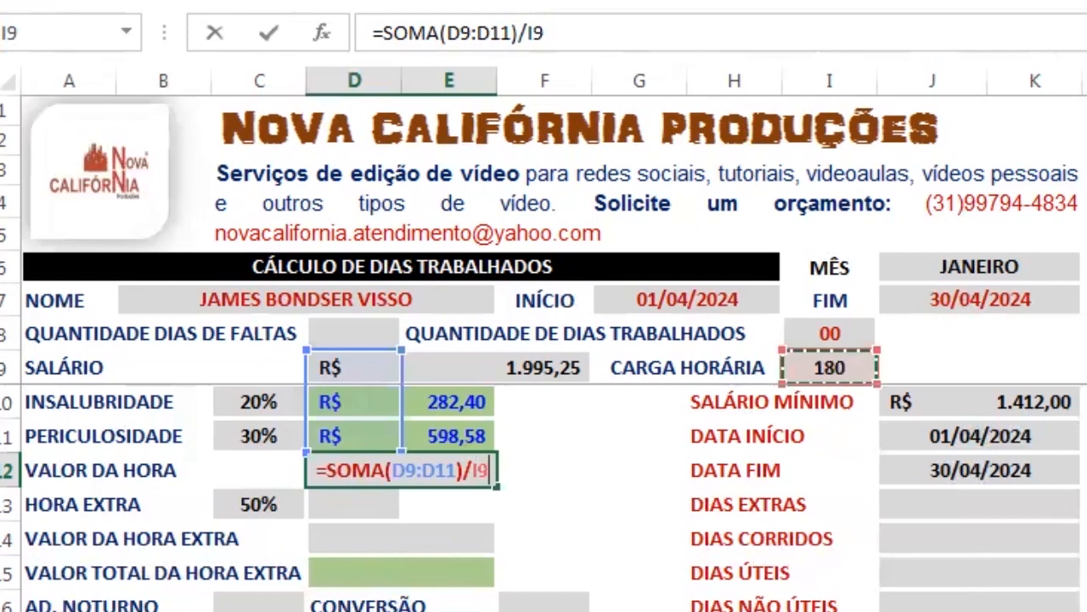
key(Return)
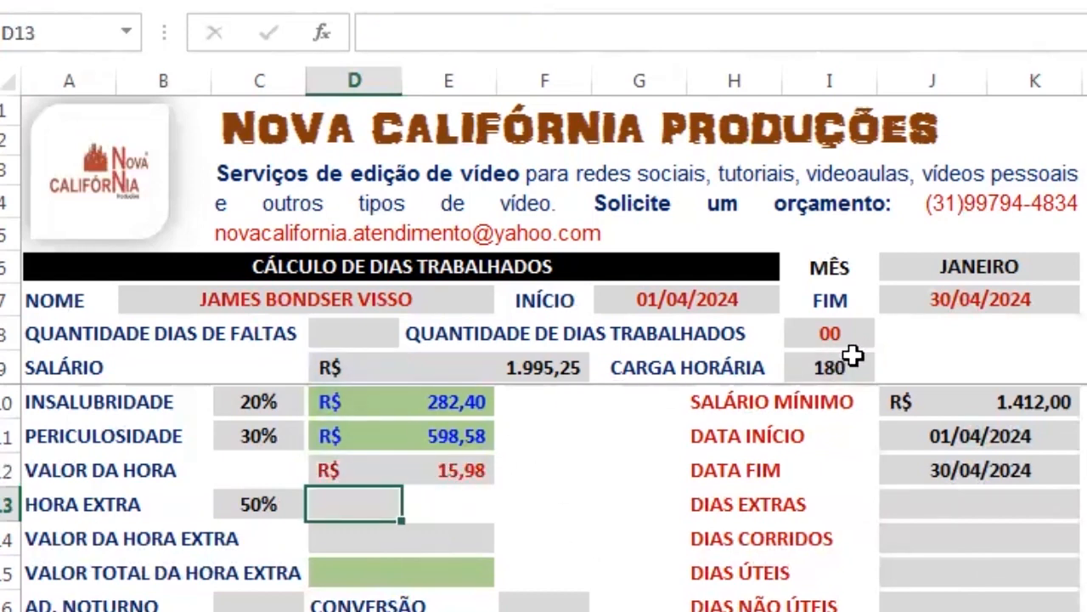
Clear the Insalubridade percentage in C10 and review the salary, Periculosidade and Valor da Hora cells that depend on it
click(462, 473)
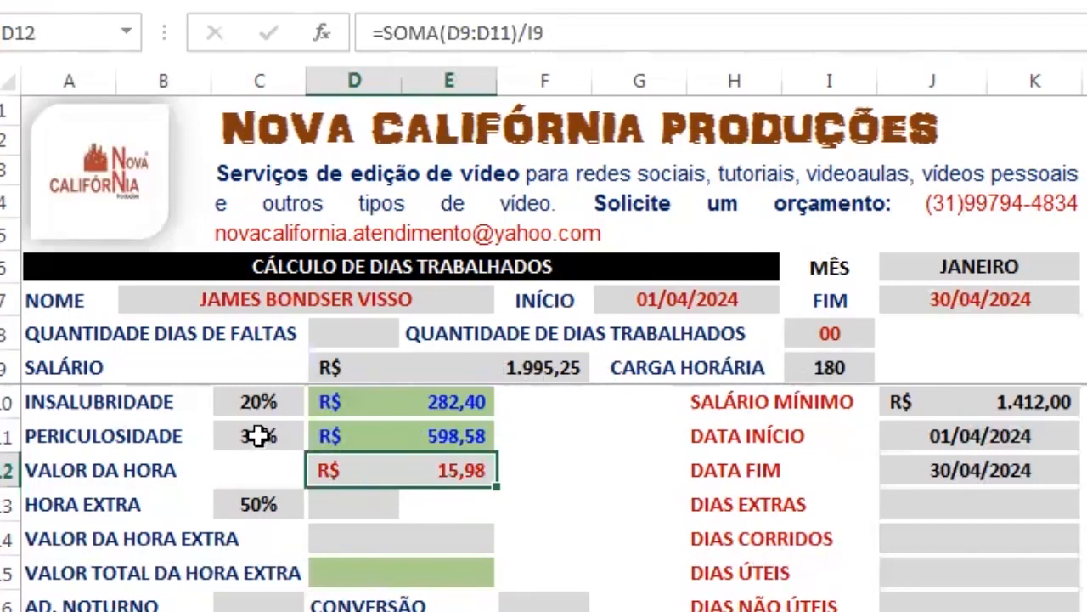
click(258, 403)
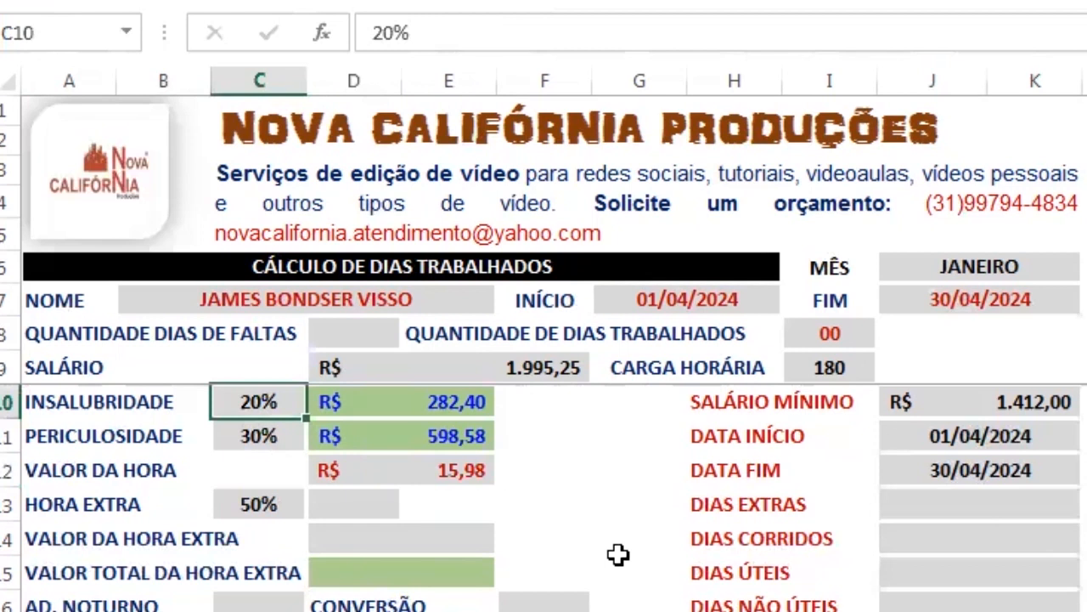
key(Delete)
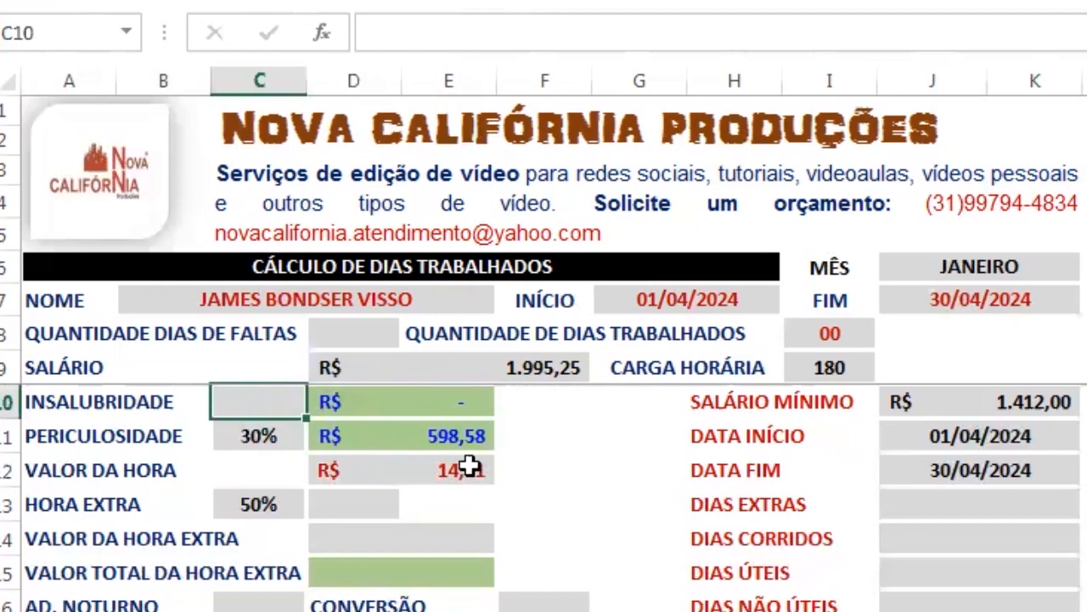
click(568, 367)
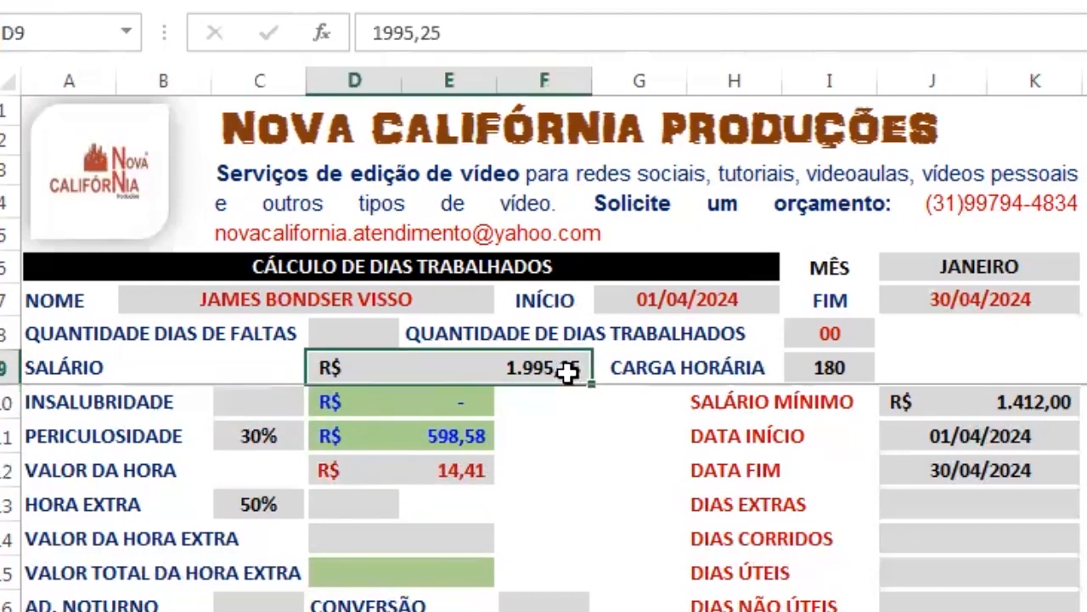
click(416, 439)
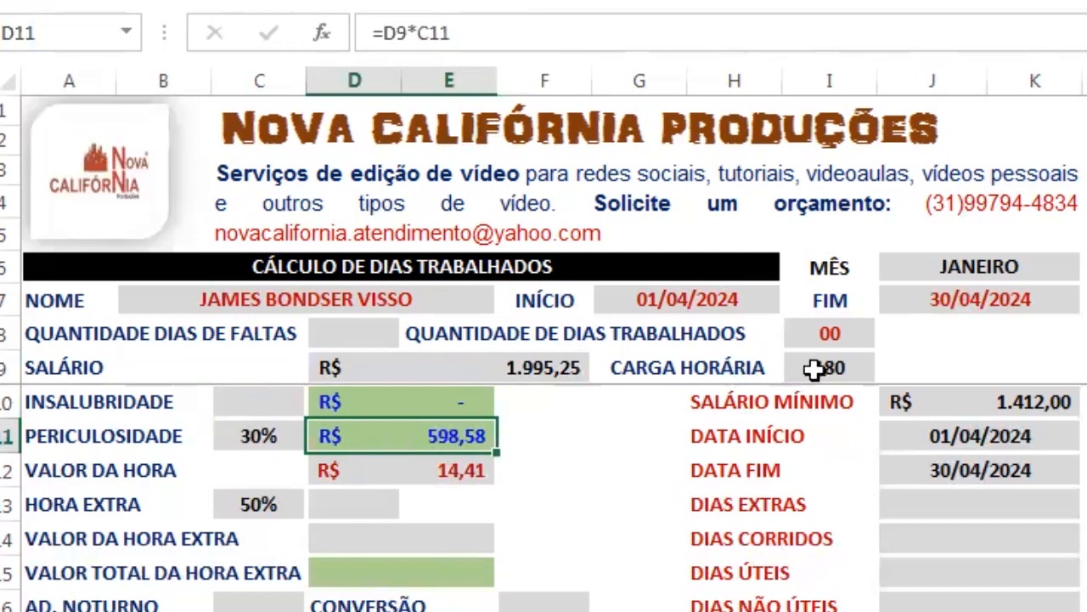
click(421, 470)
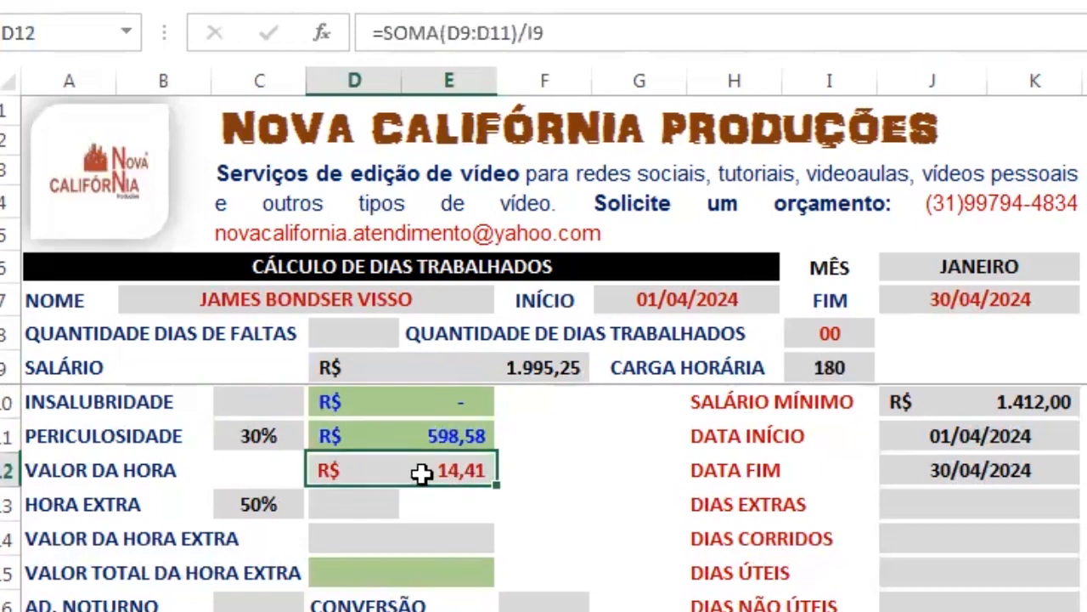
Calculate Valor da Hora Extra in D14 by increasing the hourly value by the overtime percentage, using =D12*(1+C13)
click(375, 503)
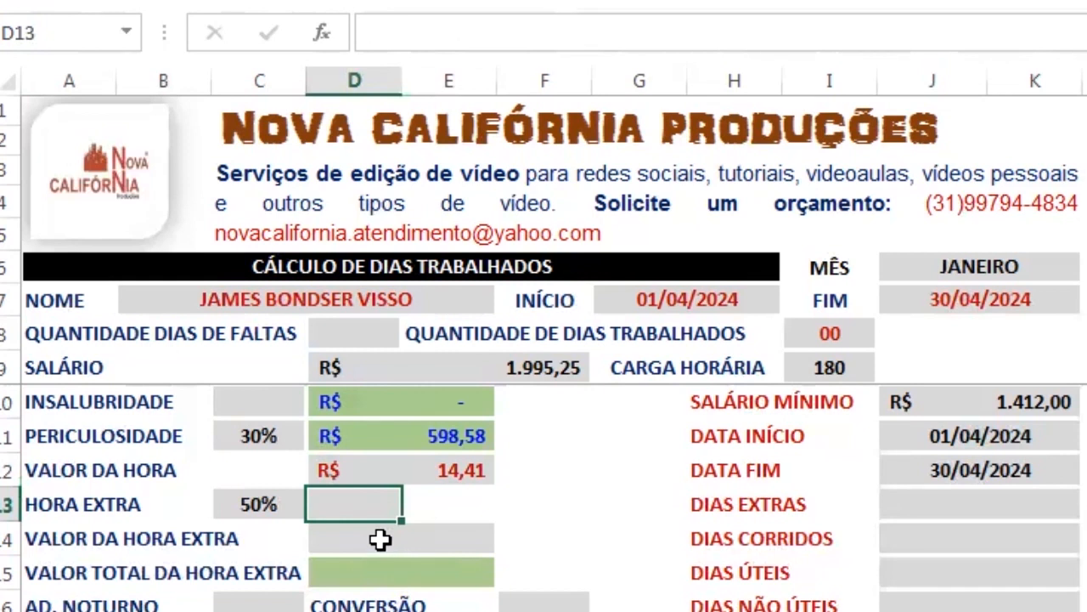
click(379, 540)
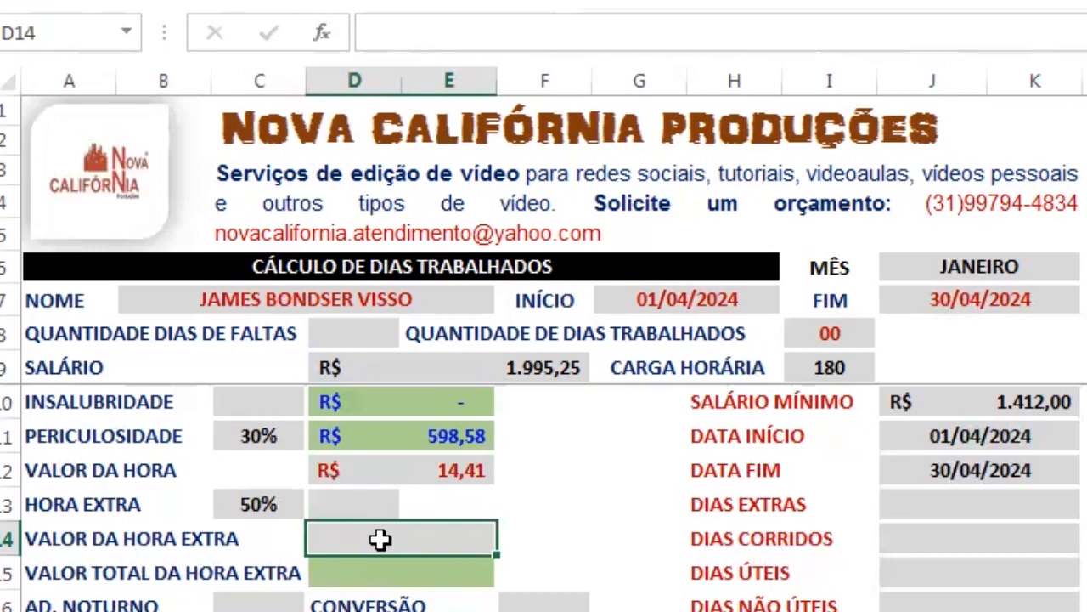
text(=)
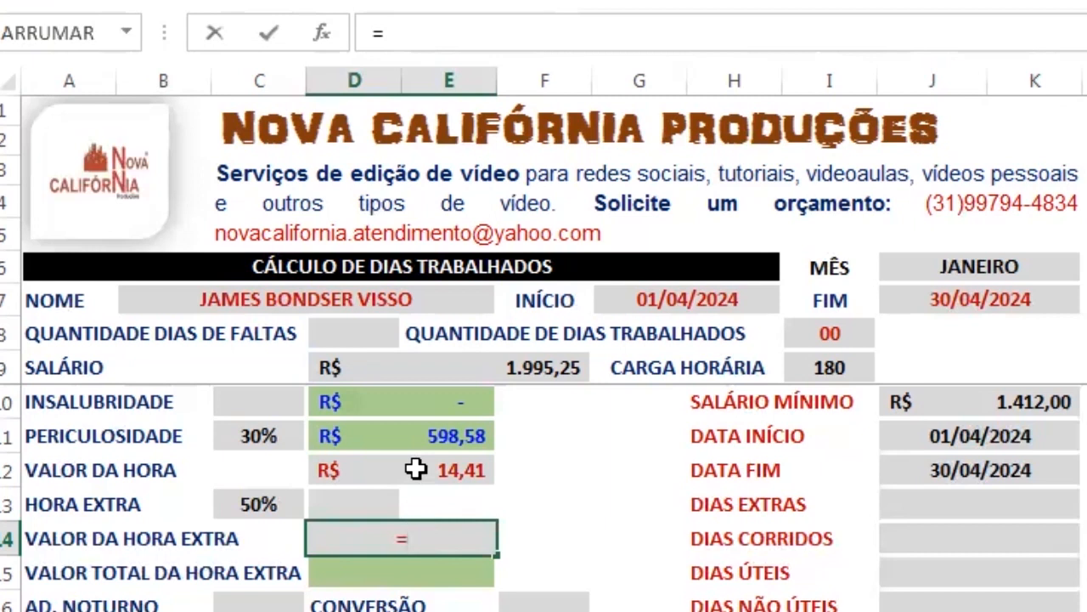
click(416, 468)
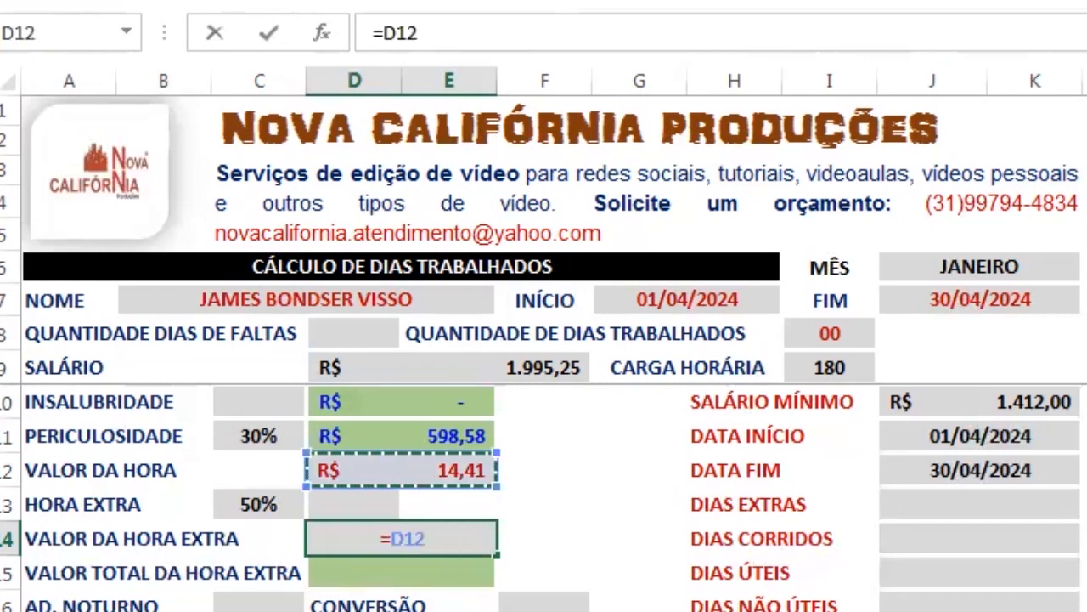
text(*)
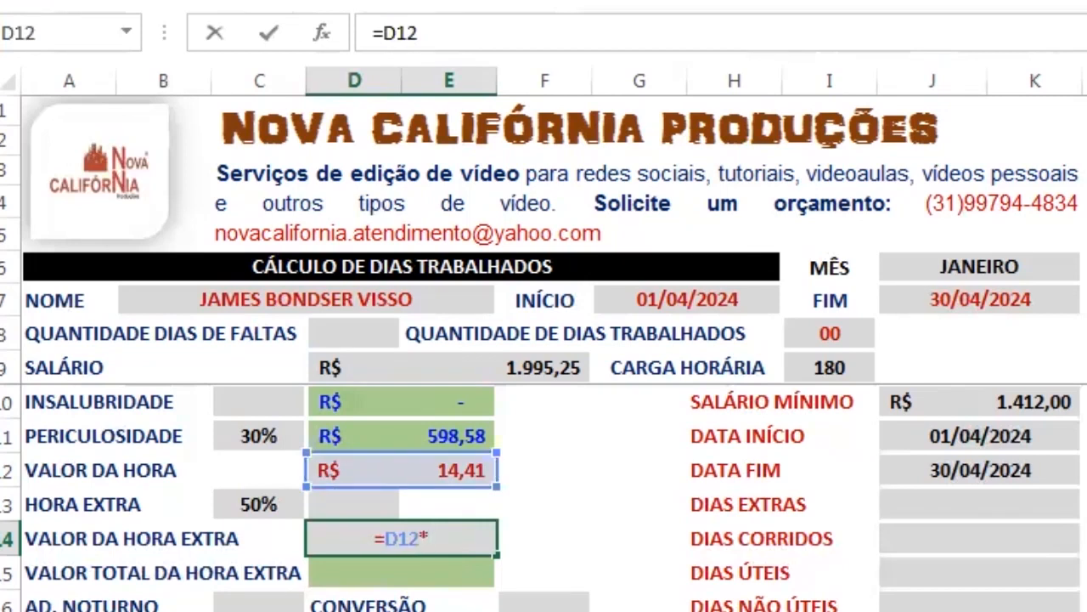
text(()
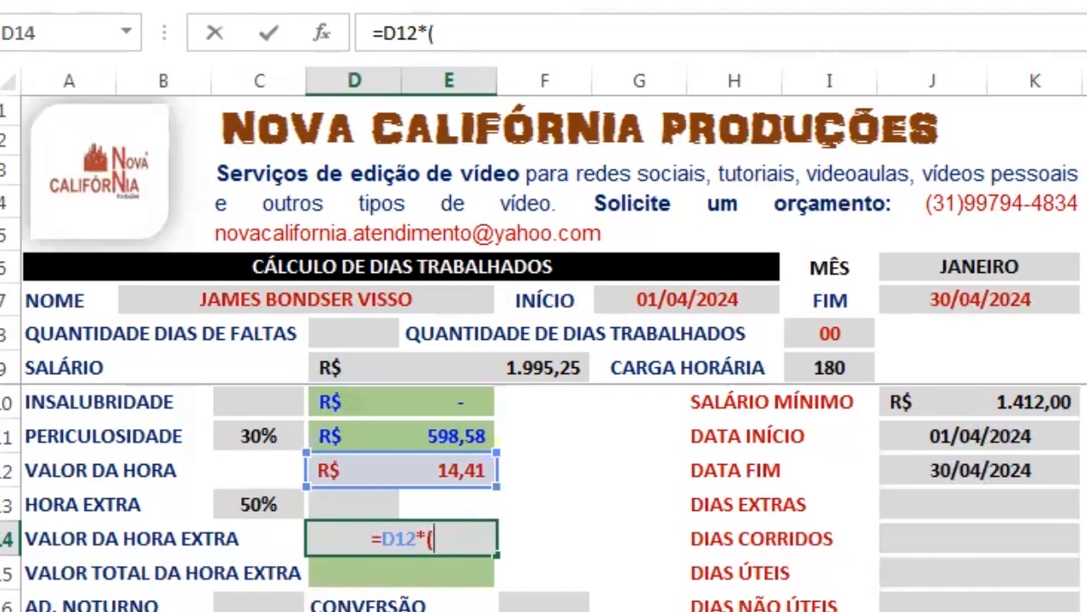
text(1*)
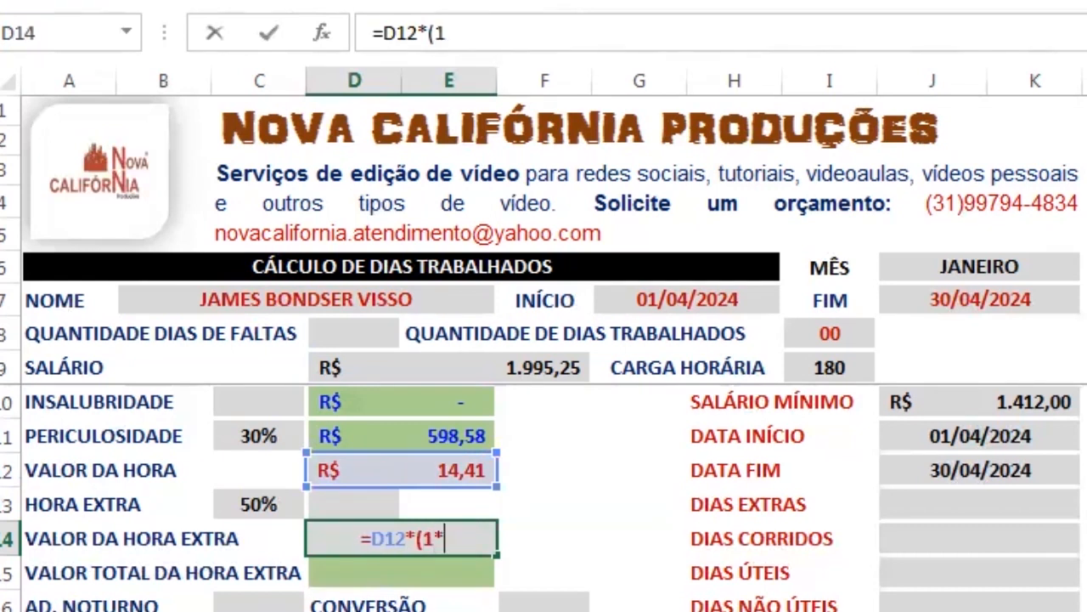
key(BackSpace)
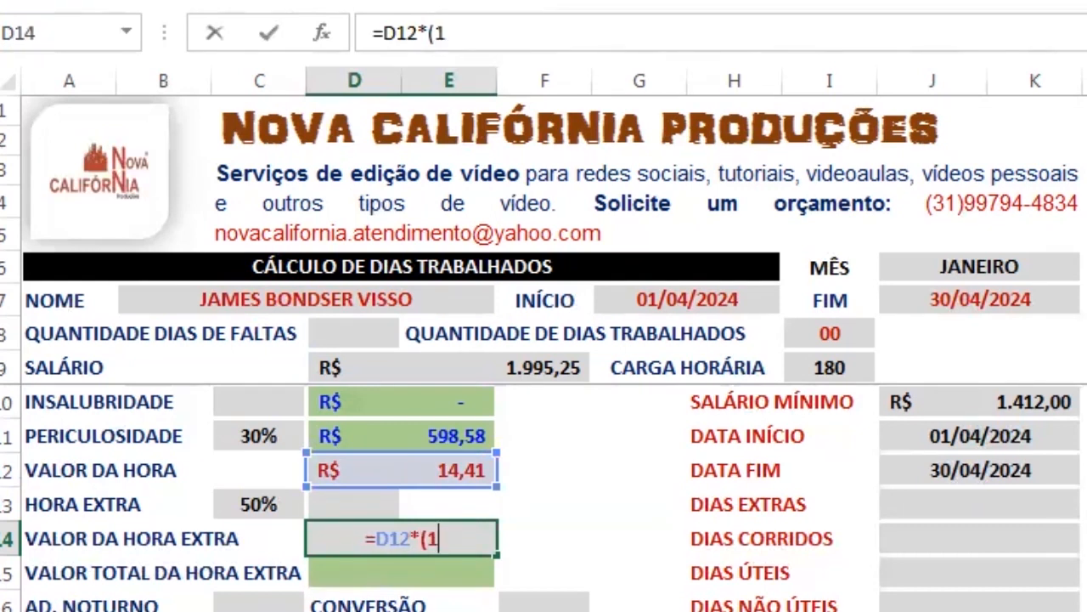
text(+)
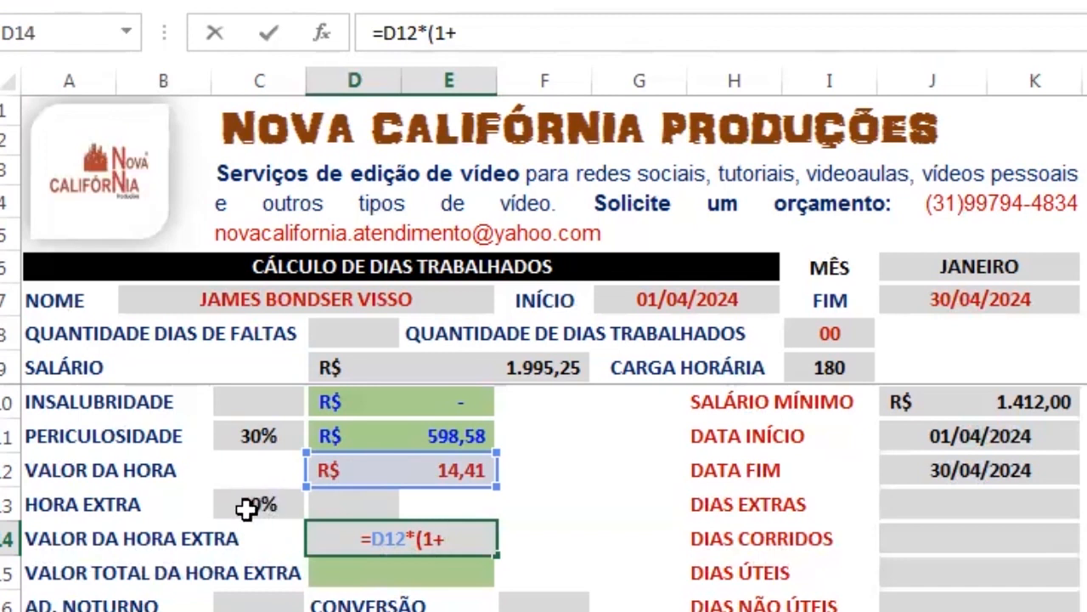
click(255, 505)
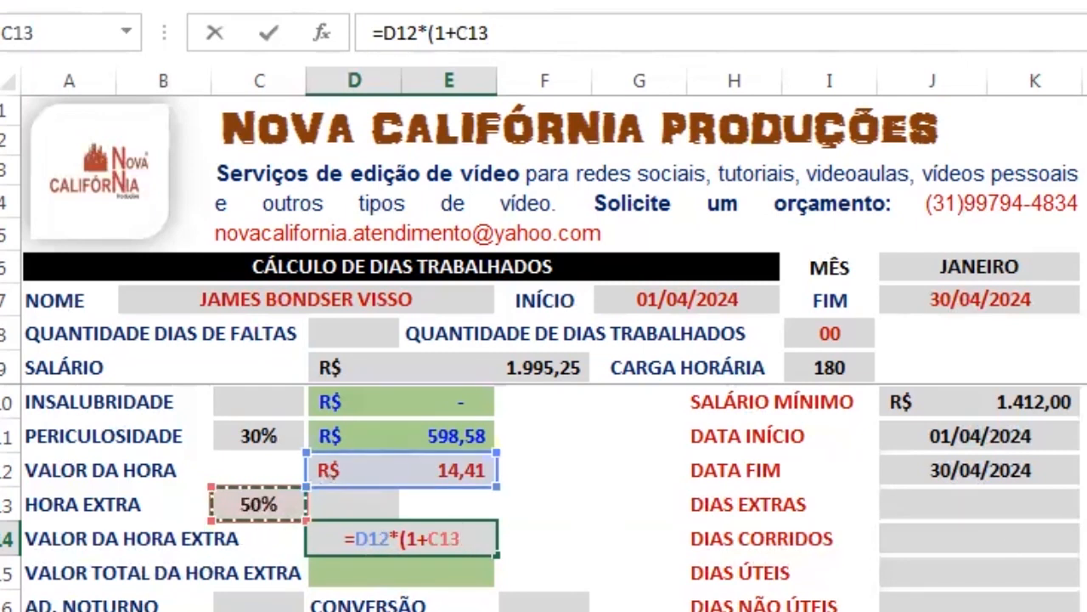
text())
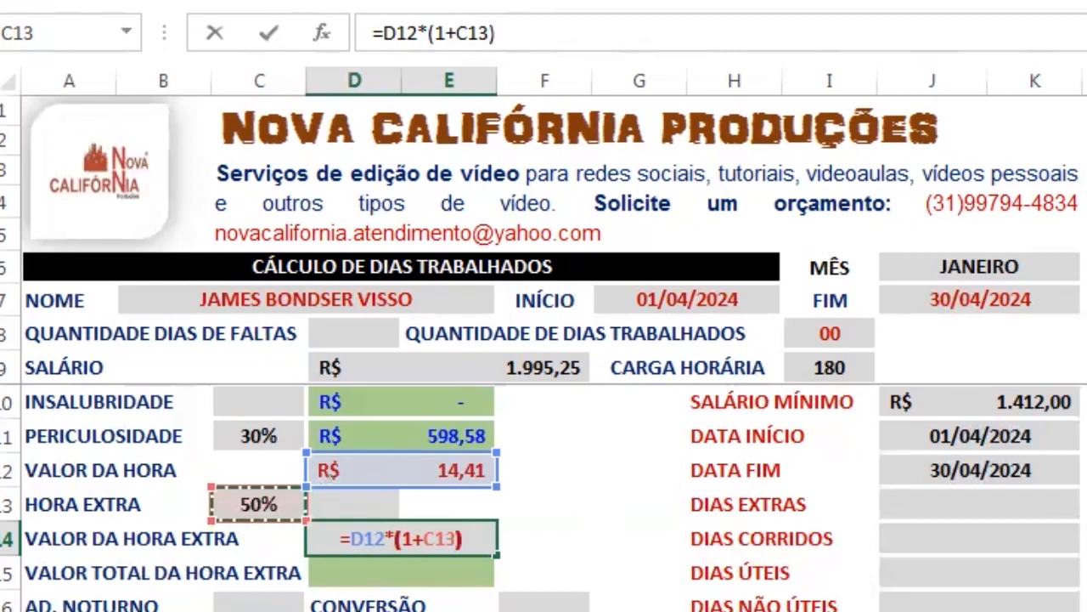
key(Return)
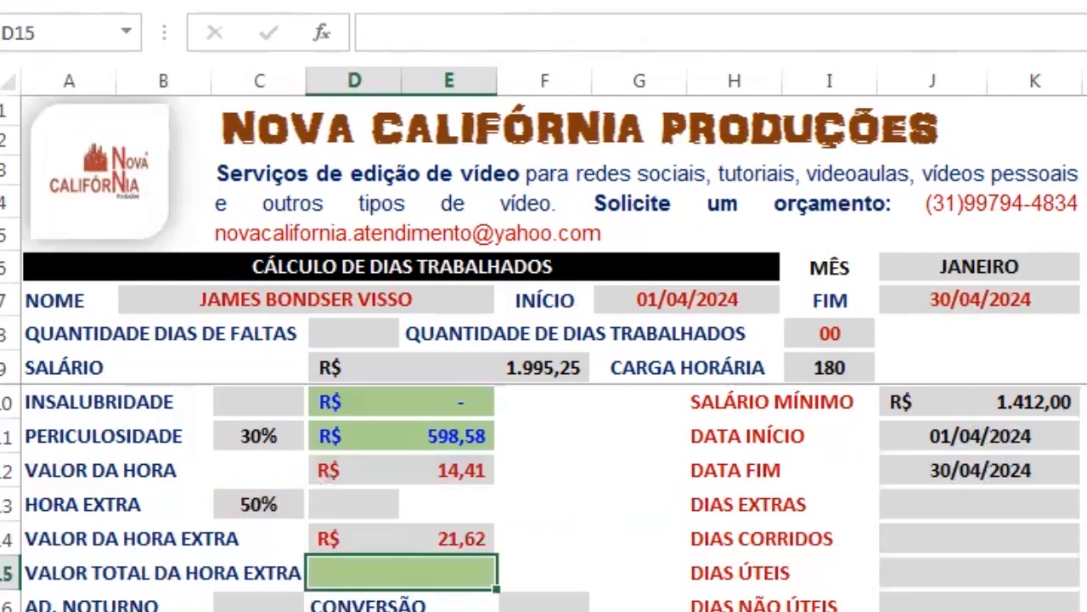
key(Up)
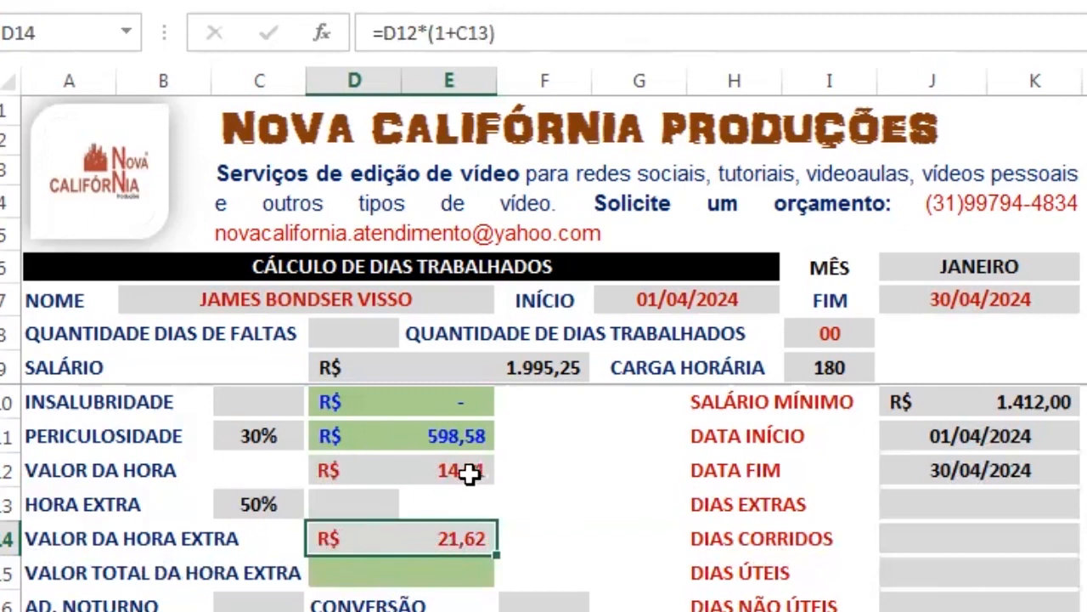
Test the overtime formula with Hora Extra percentages of 25% and 100% in C13, and restore the percentage to 50%
click(262, 506)
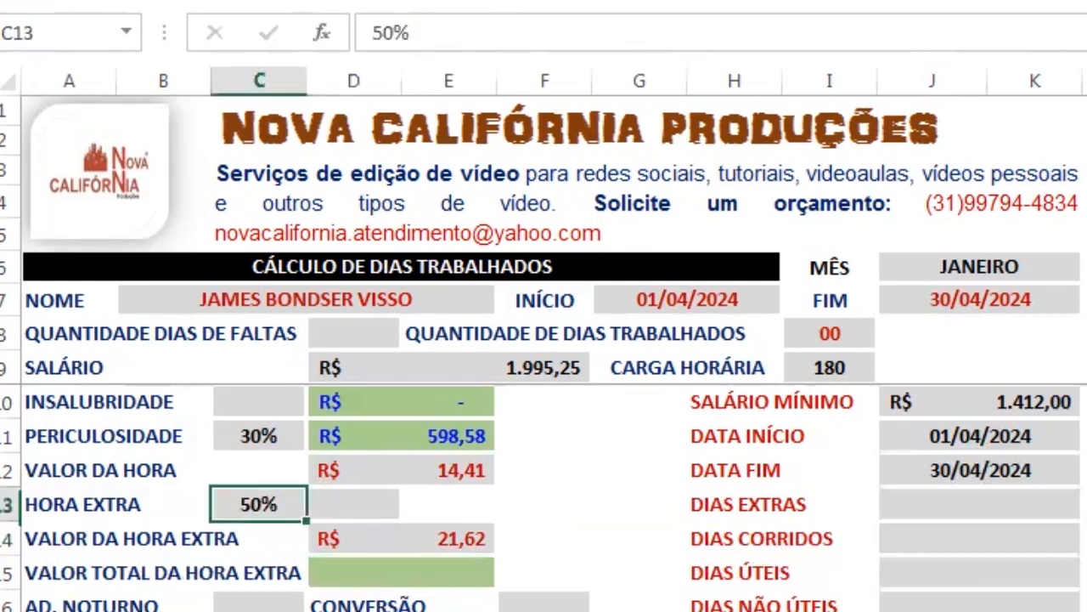
text(2)
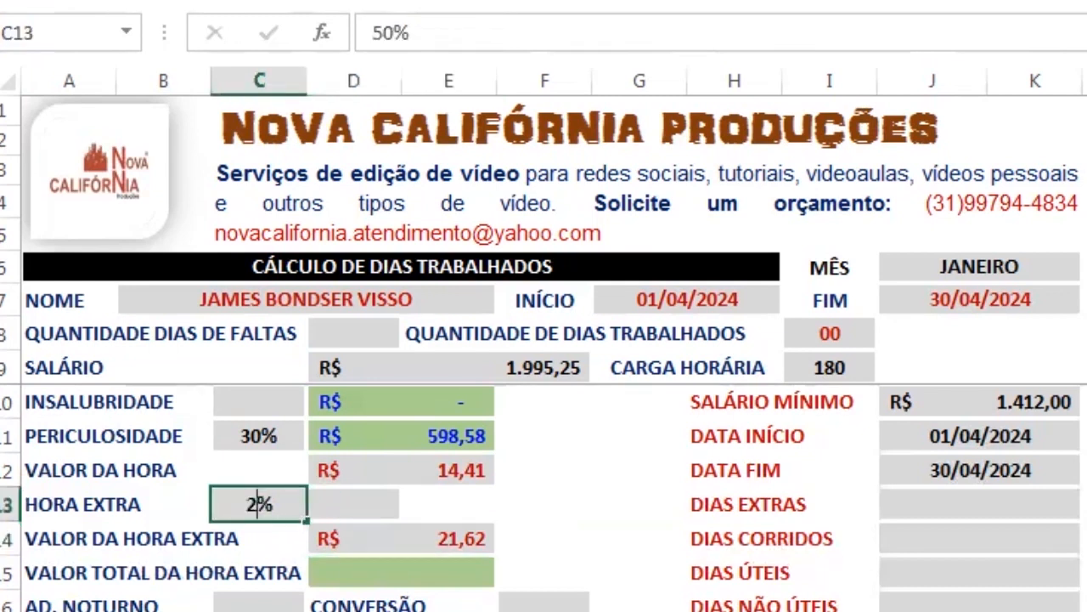
text(5)
key(Return)
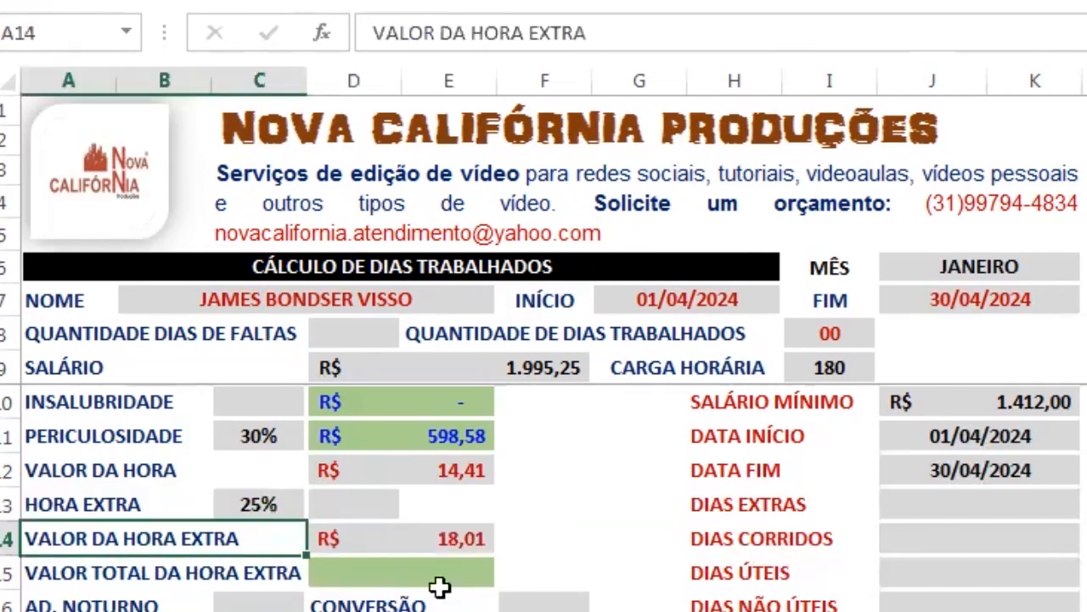
click(275, 503)
text(100)
key(Return)
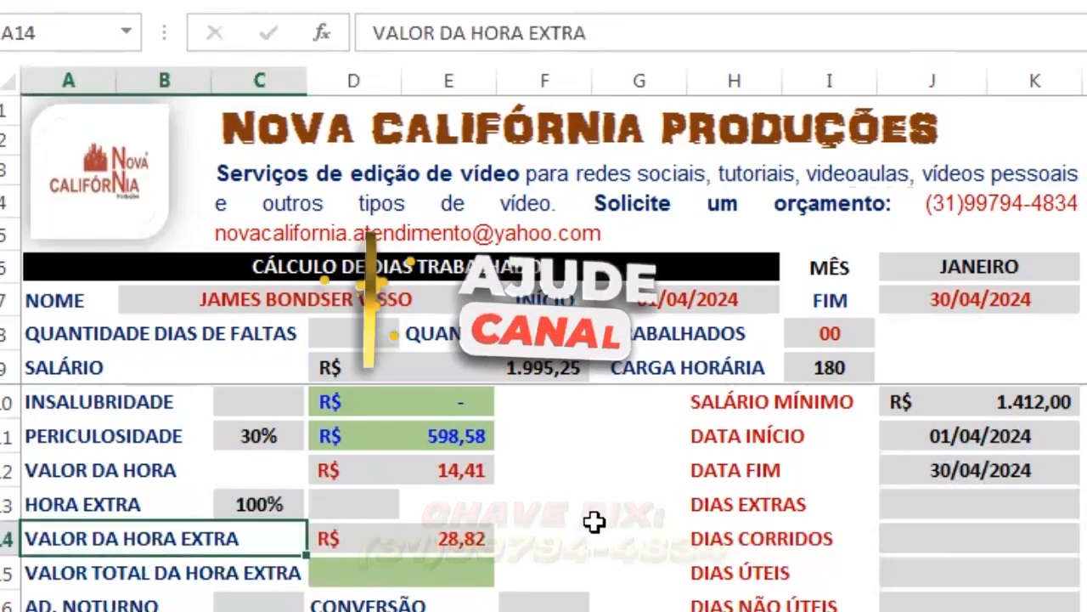
click(399, 538)
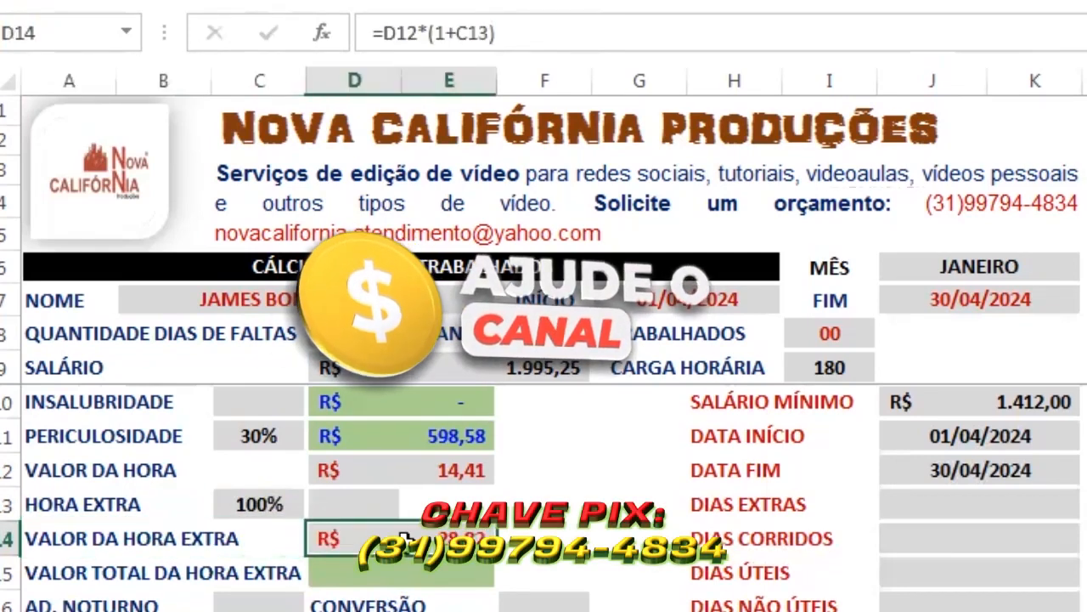
click(253, 505)
text(50)
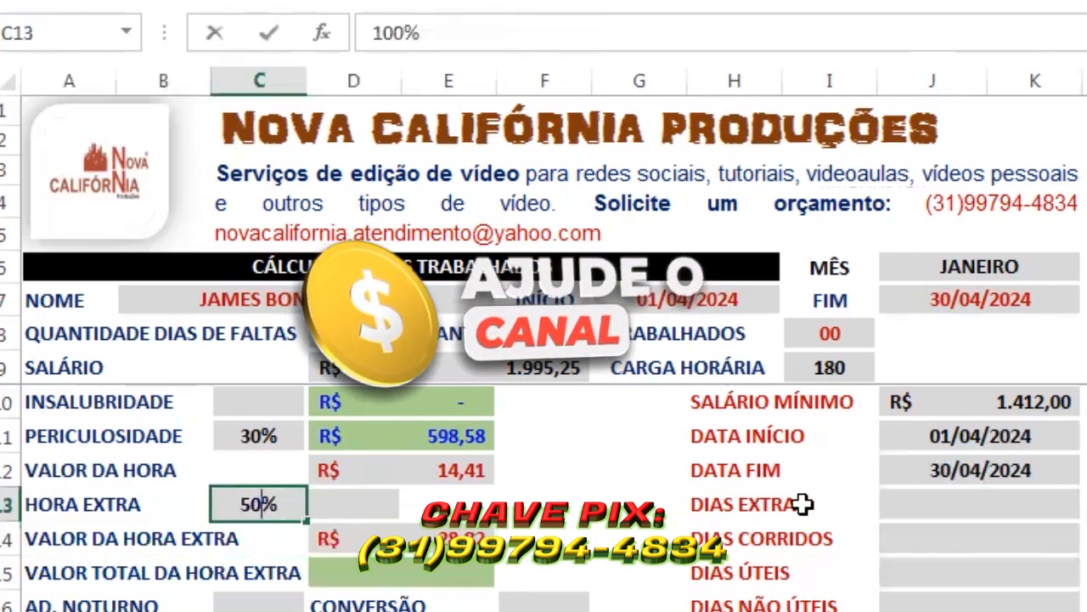
key(Return)
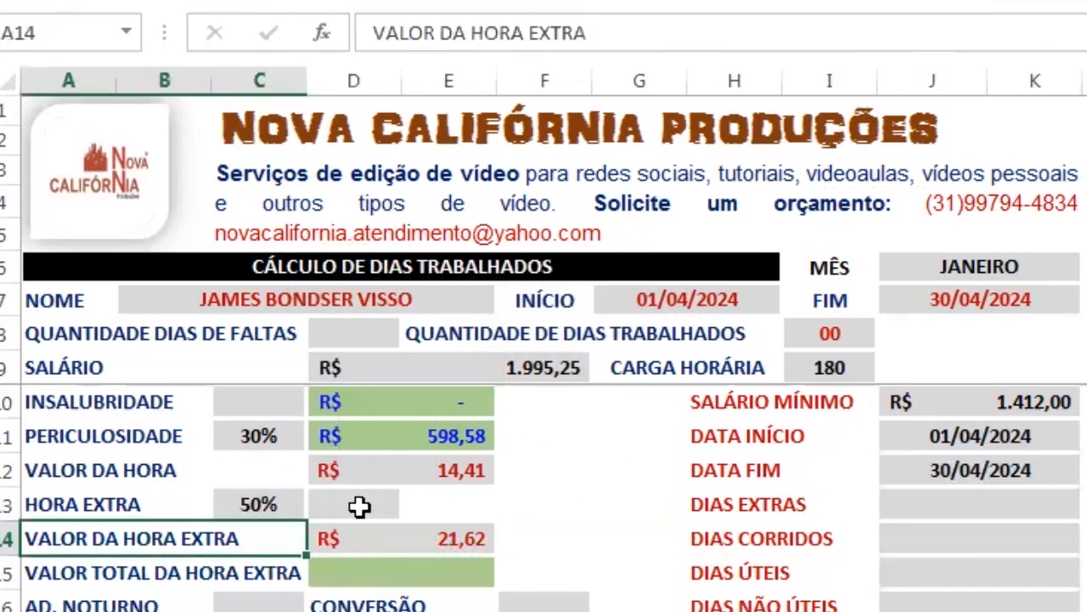
Enter 15:00 as the number of overtime hours in D13 of the Hora Extra row
click(359, 506)
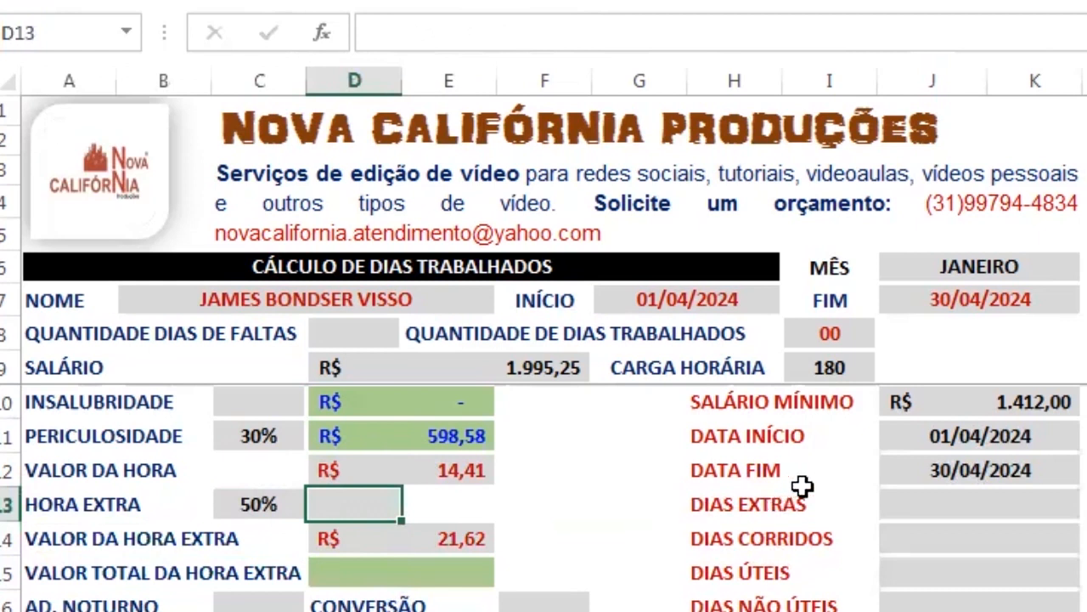
text(15)
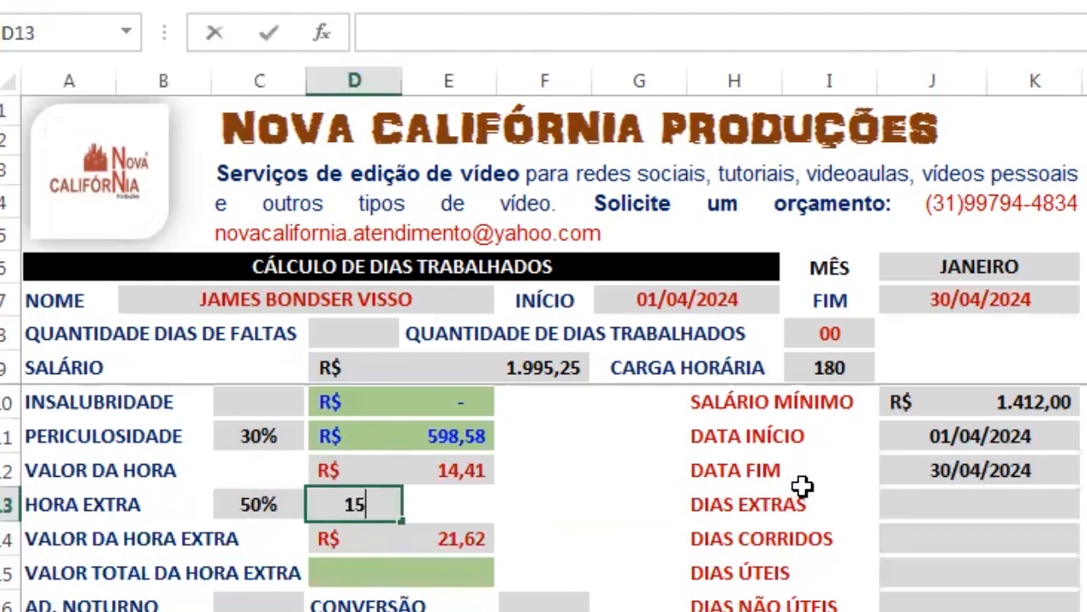
text(:00)
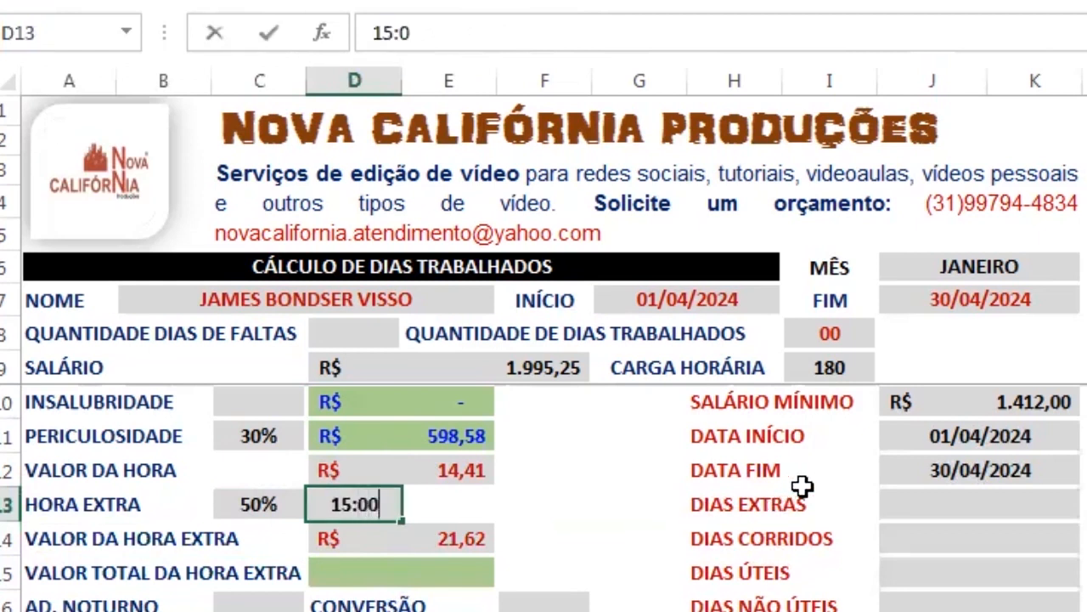
key(Return)
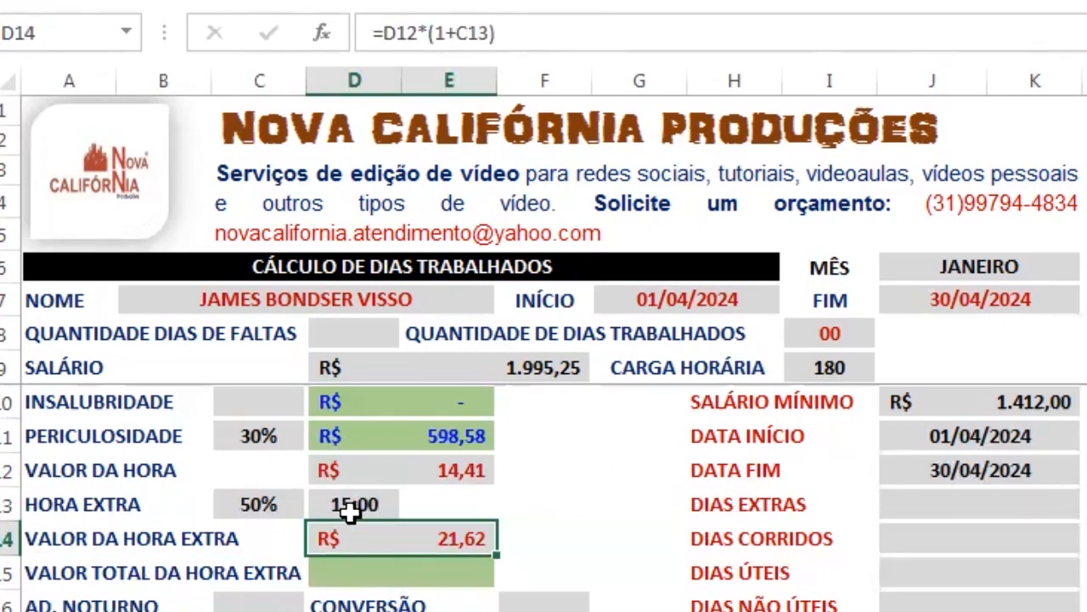
Calculate Valor Total da Hora Extra in D15 by multiplying the overtime rate by the overtime hours, using =D14*D13*24
click(377, 578)
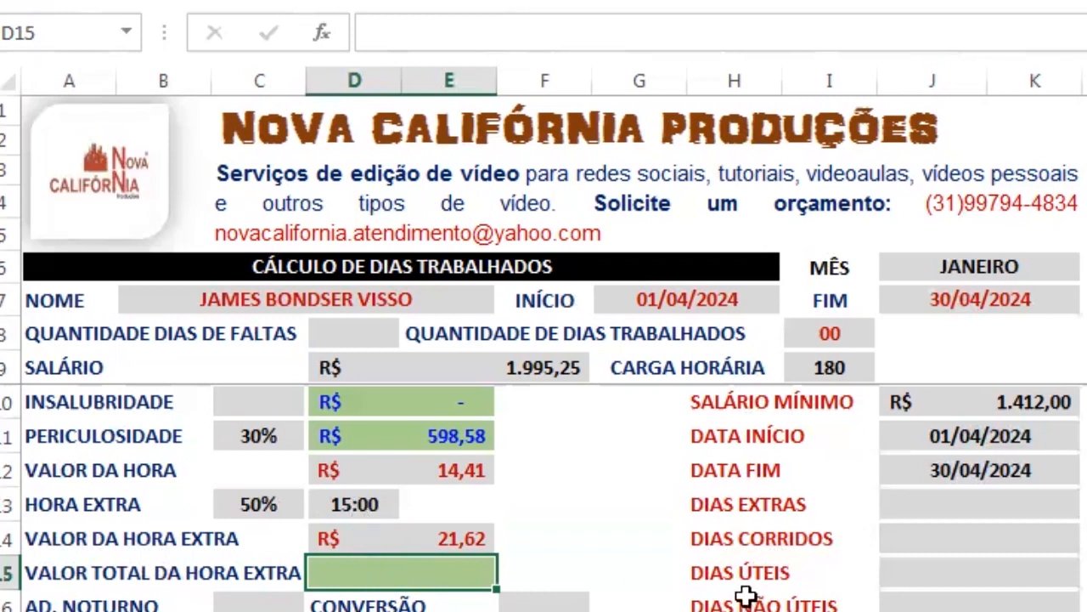
text(=)
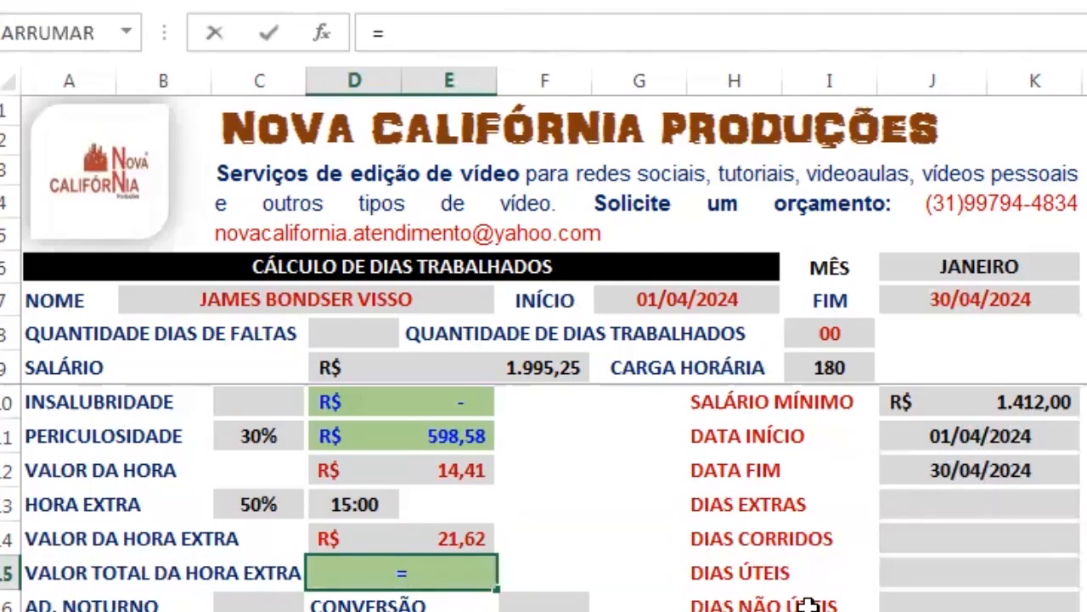
click(448, 543)
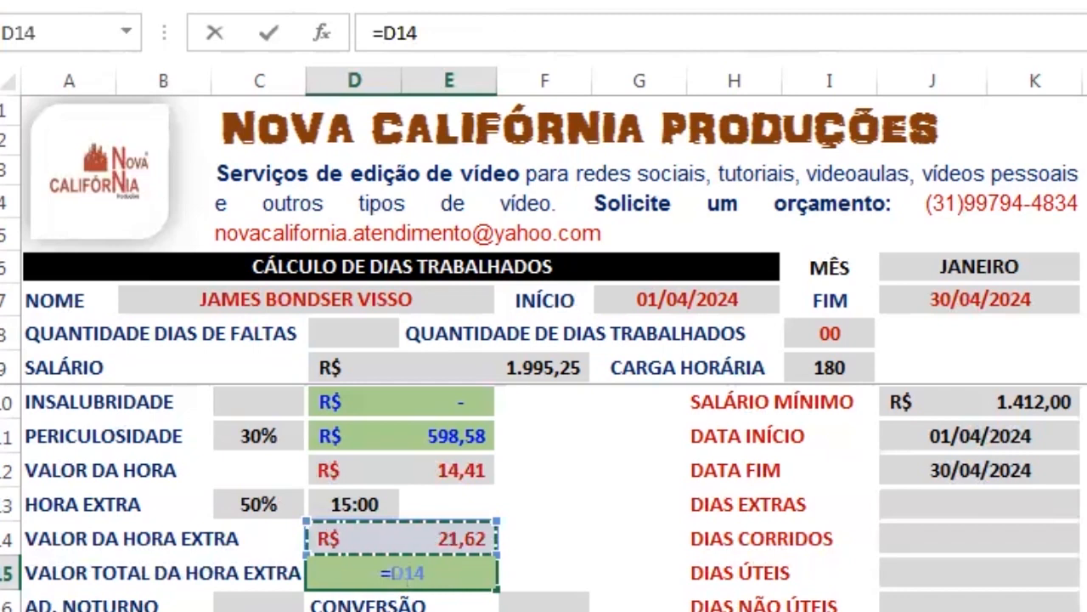
text(*)
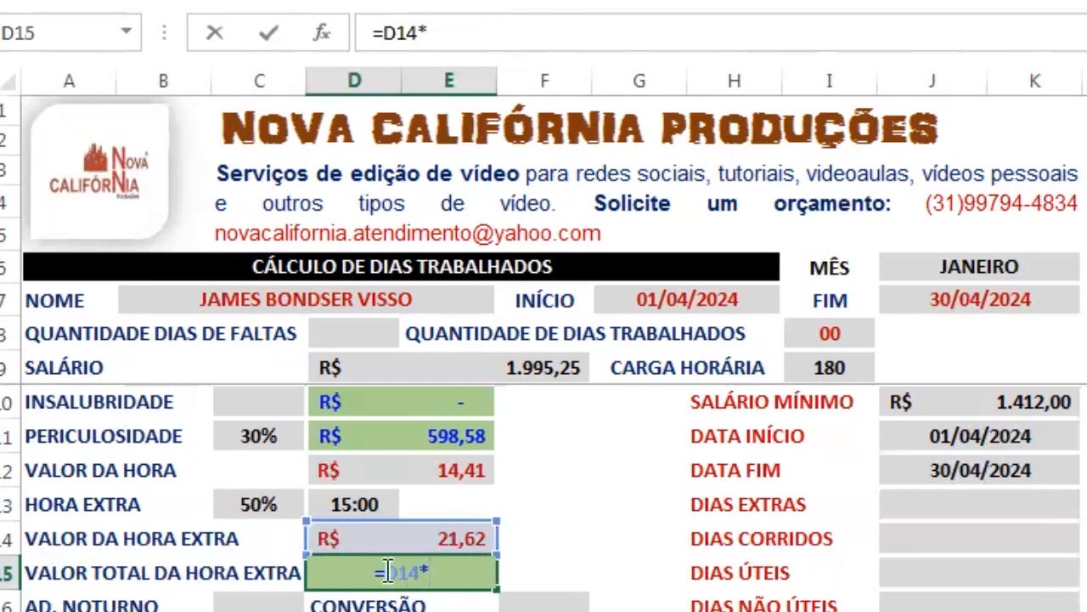
click(352, 505)
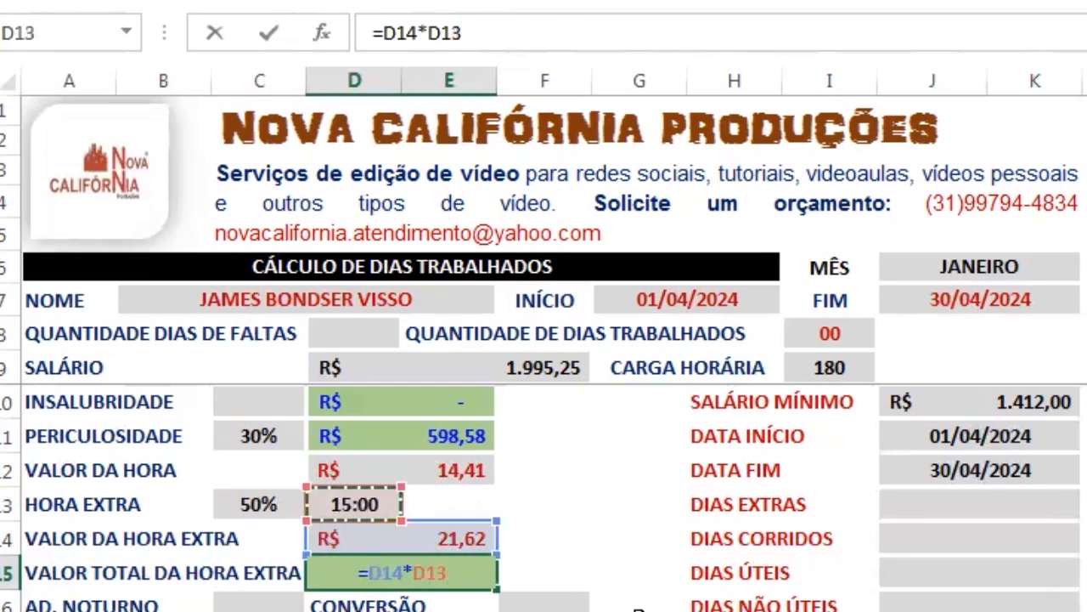
text(*24)
key(Return)
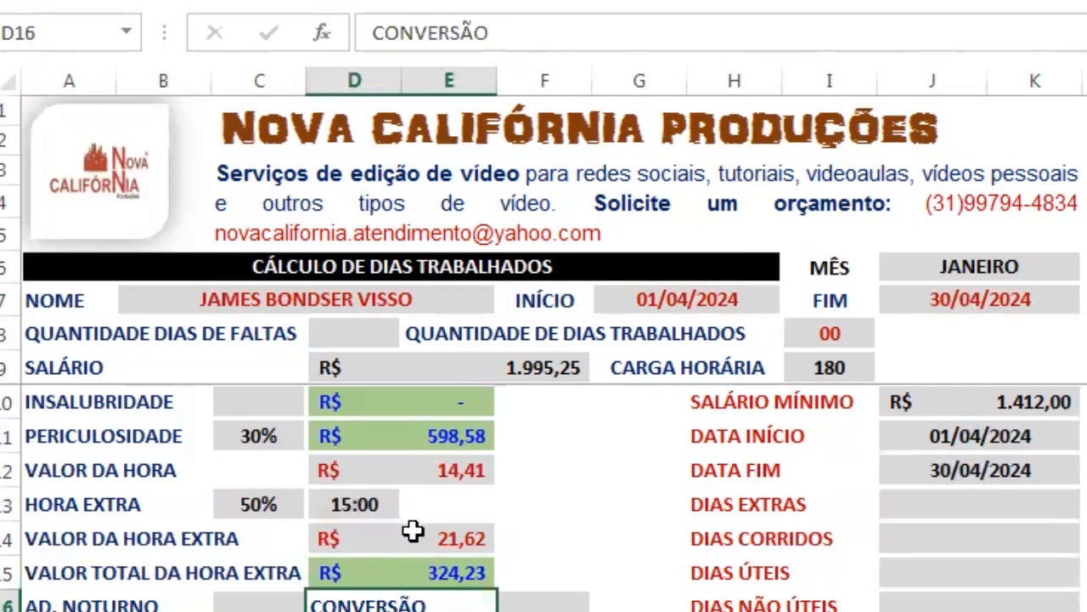
click(569, 367)
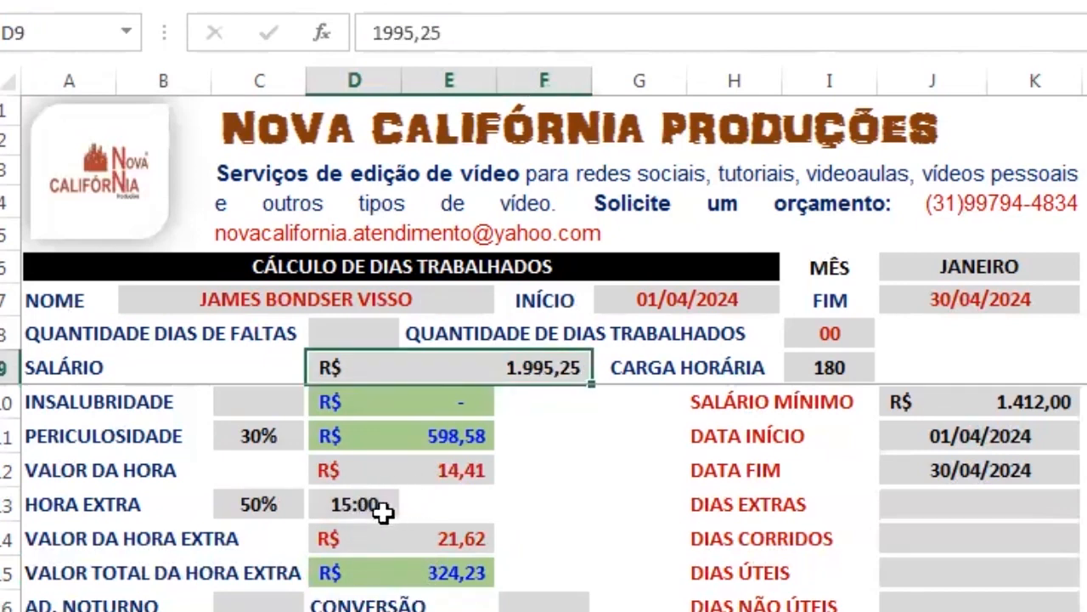
click(357, 510)
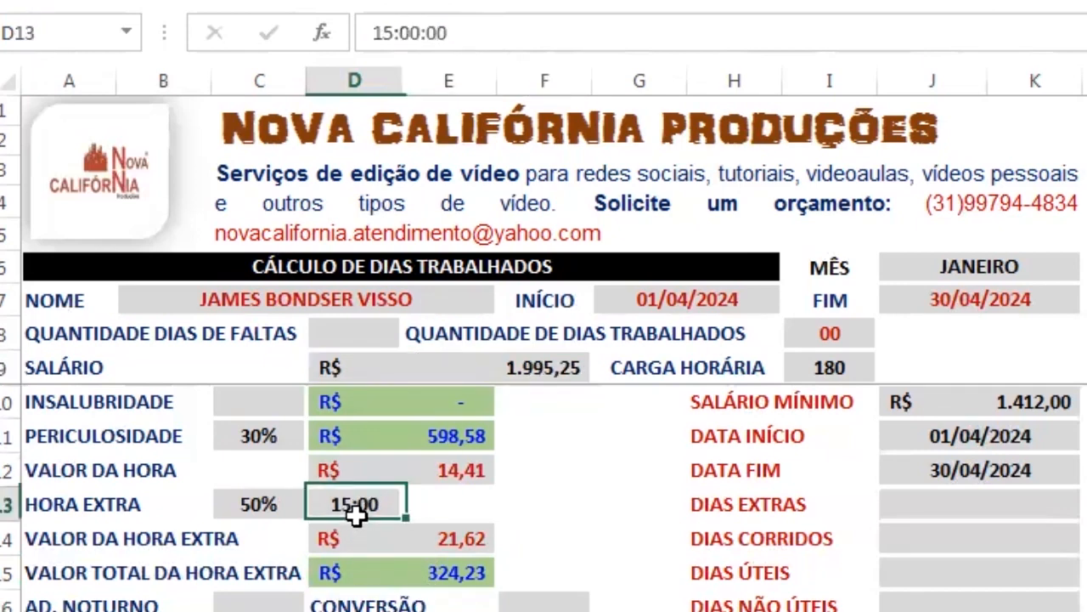
click(431, 579)
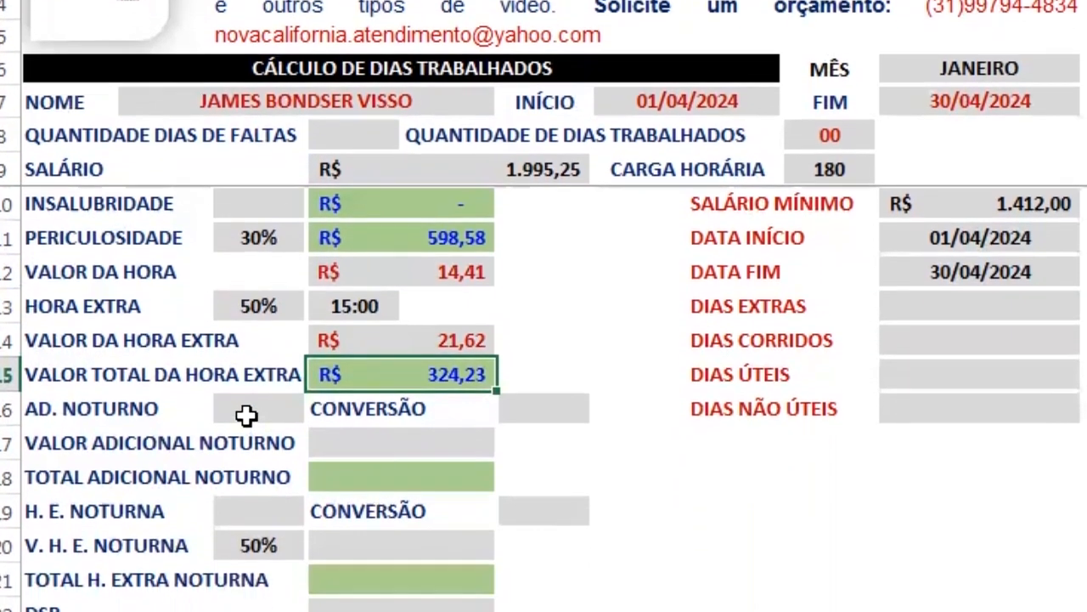
Enter 1:00 as the Ad. Noturno hours in C16
click(288, 553)
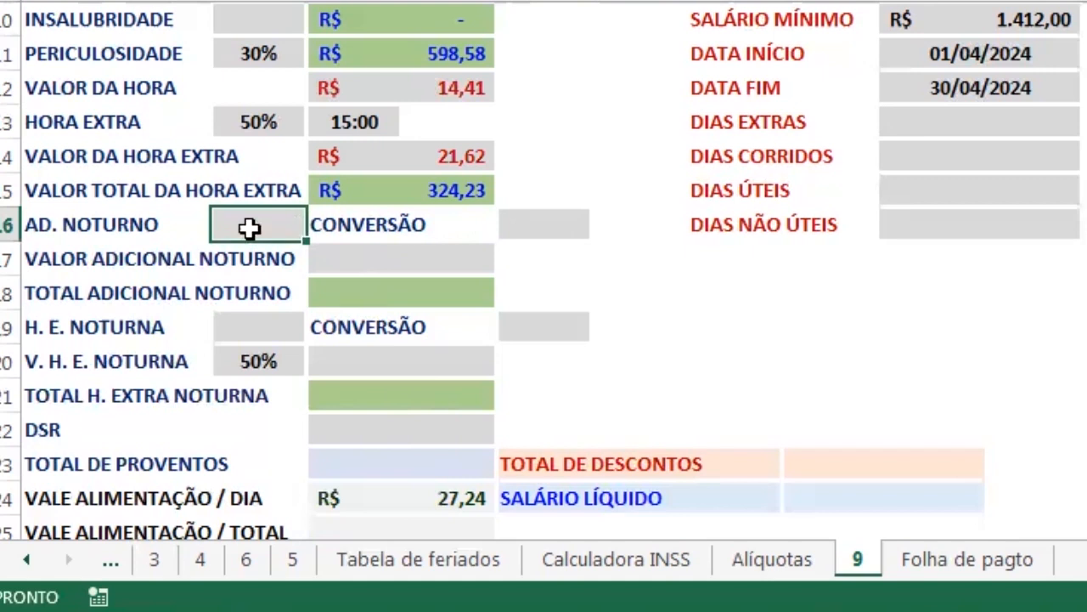
text(1)
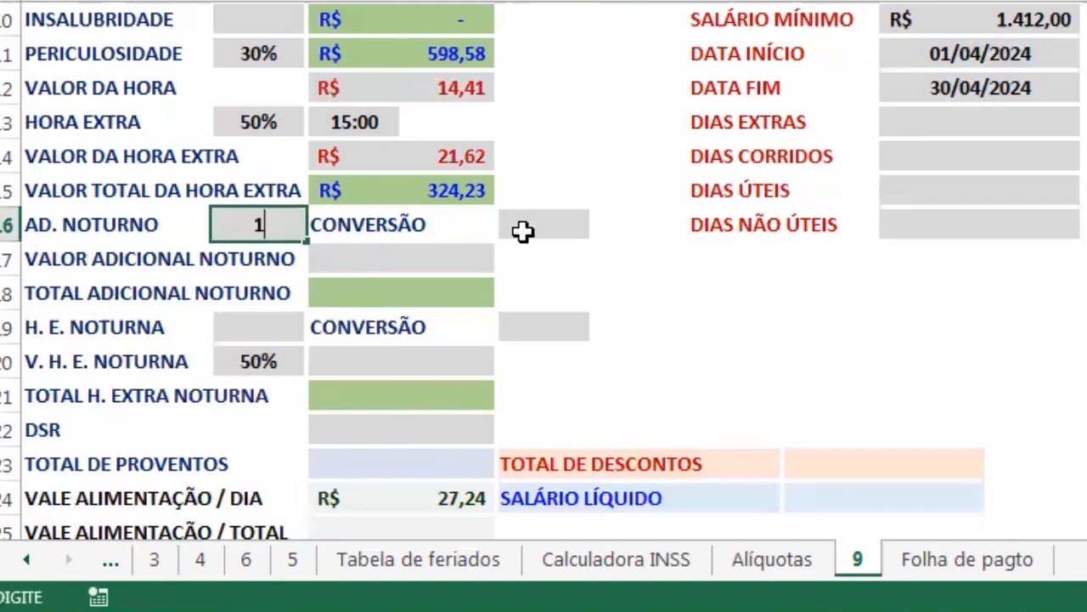
text(:00)
key(Tab)
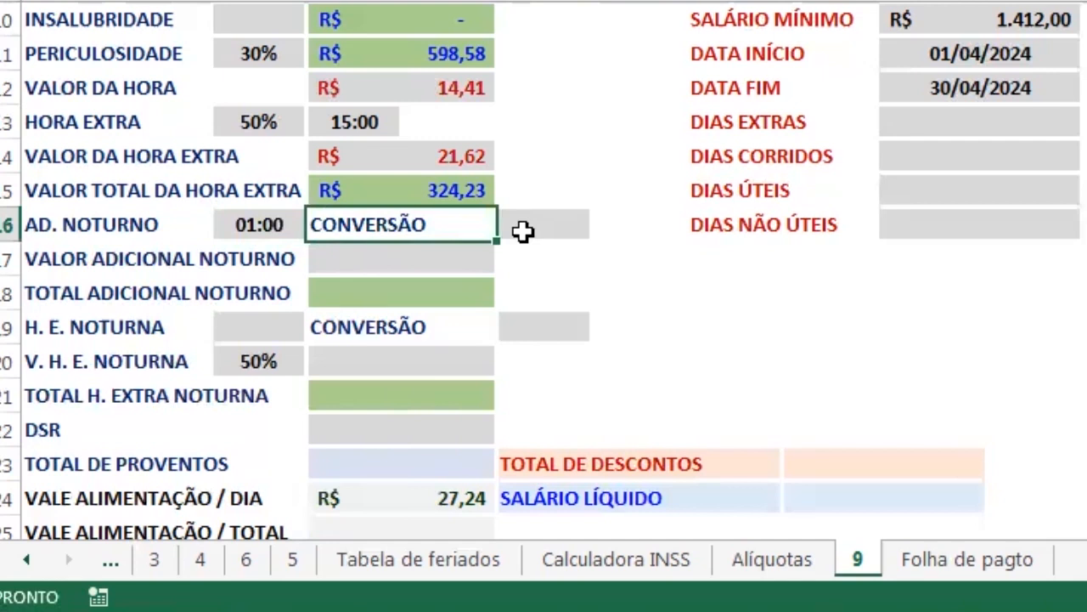
Convert the Ad. Noturno hours to reduced night hours in the Conversão cell F16, using =C16*1,142857
click(523, 232)
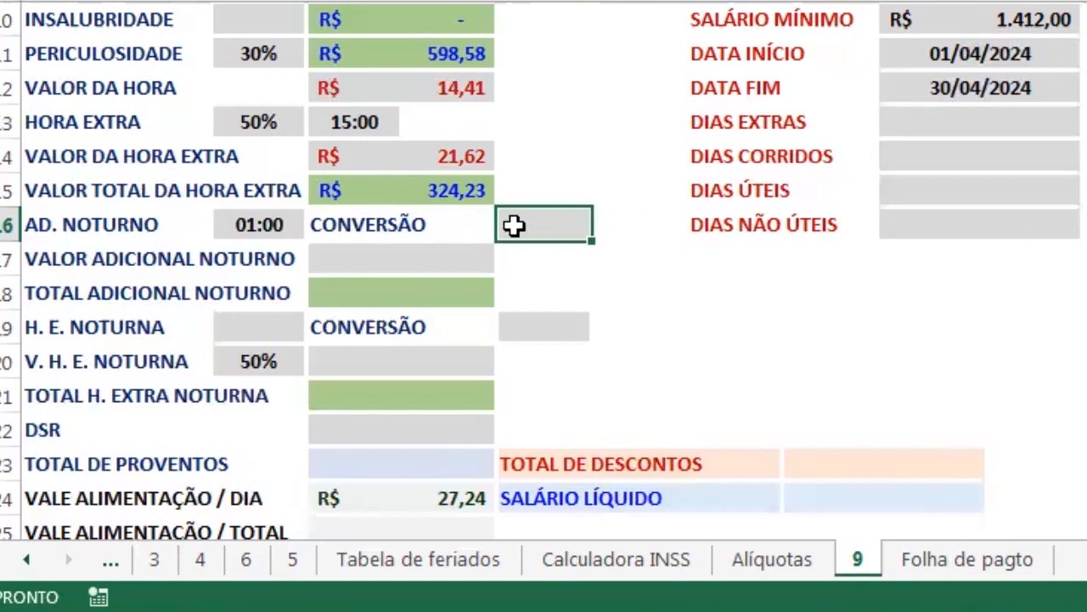
click(255, 219)
click(537, 224)
text(=)
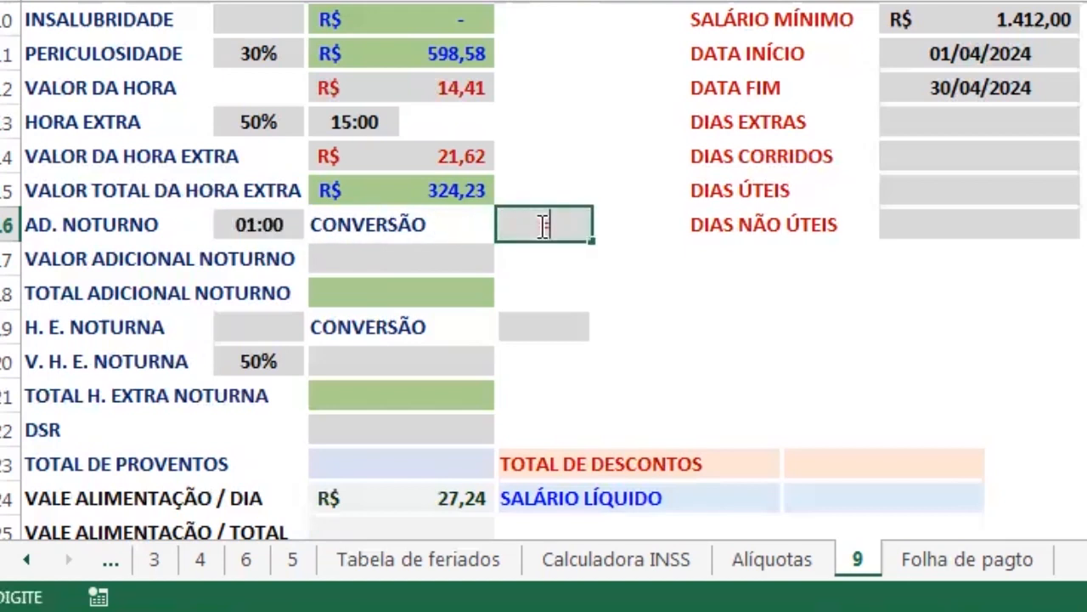
click(271, 226)
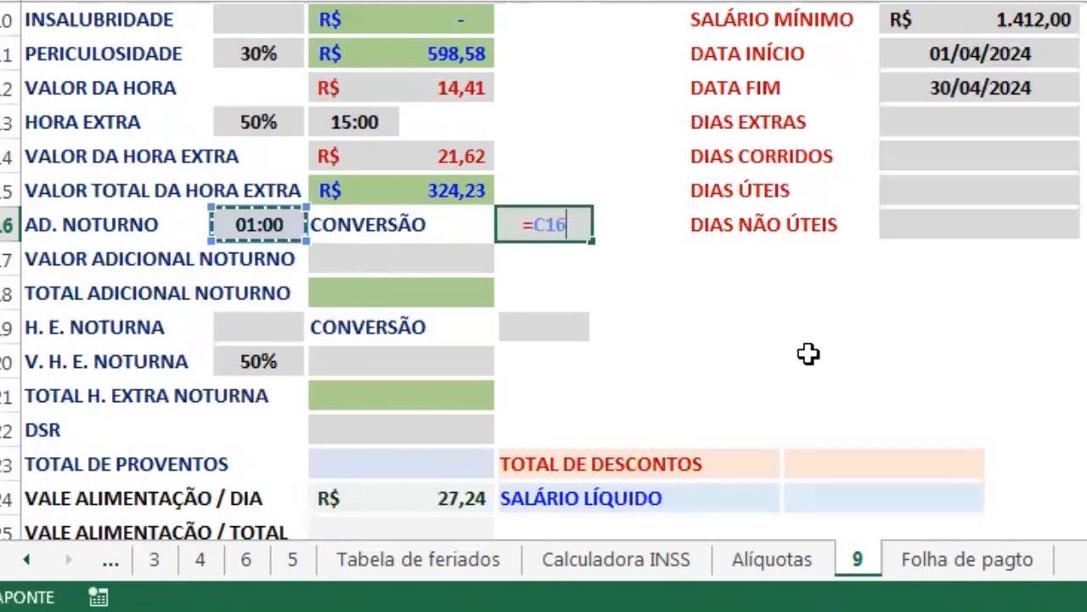
text(*)
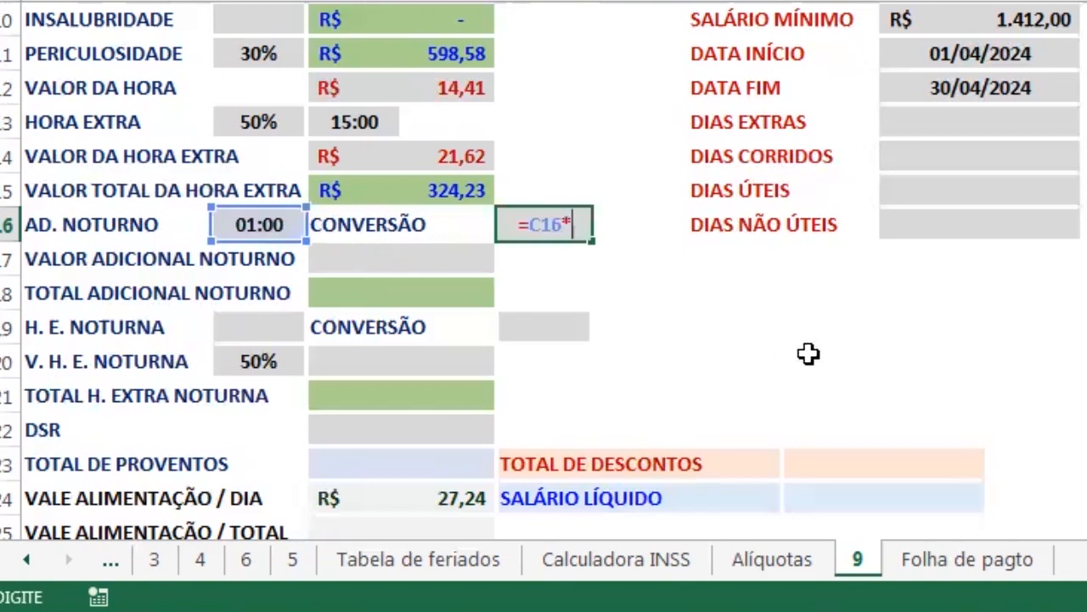
text(1,1)
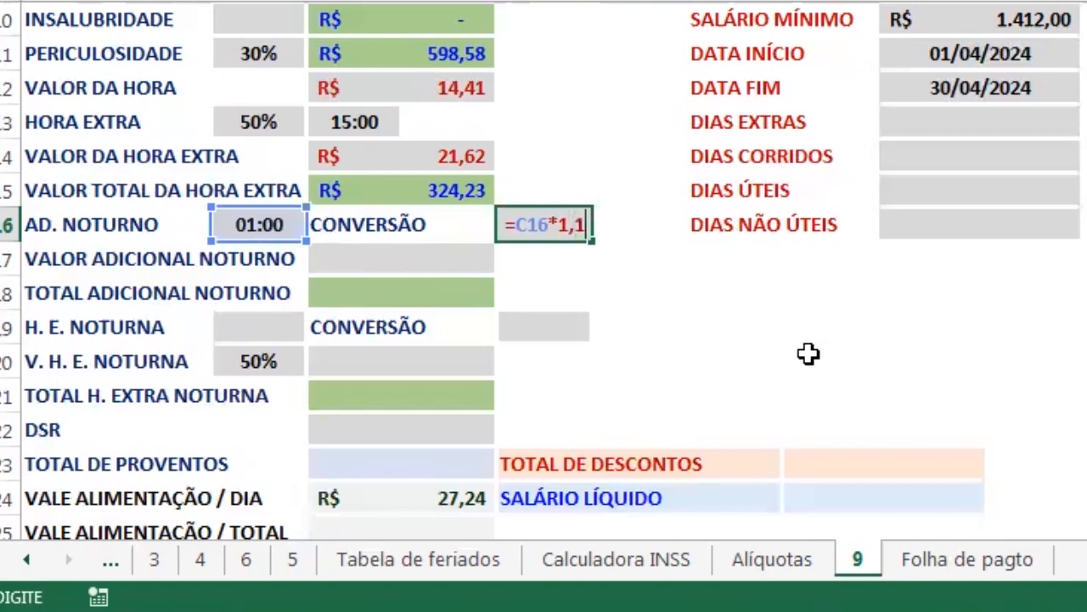
text(42857)
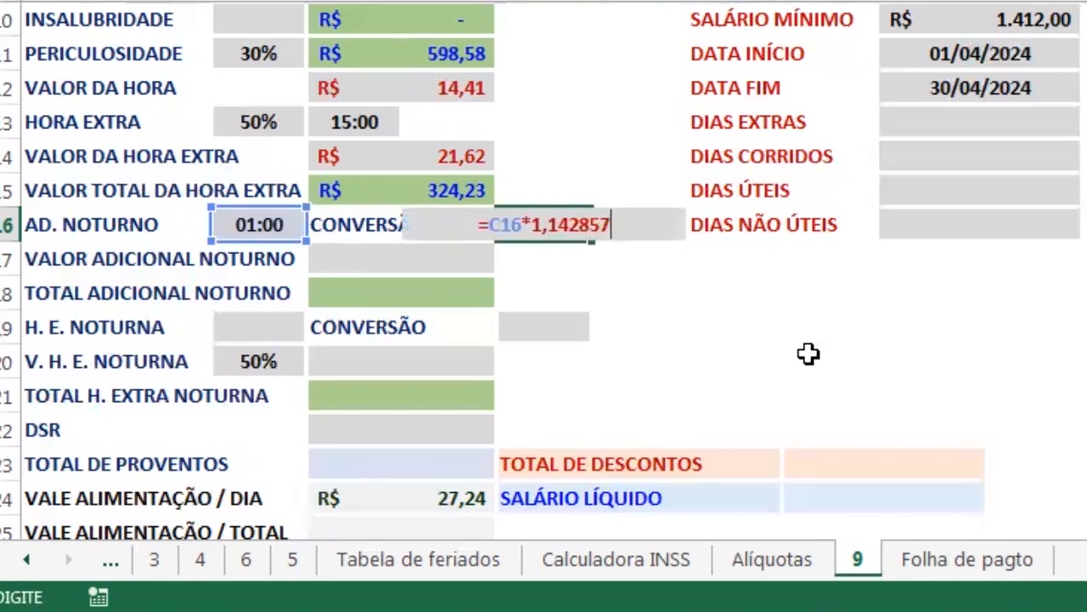
key(Return)
key(Up)
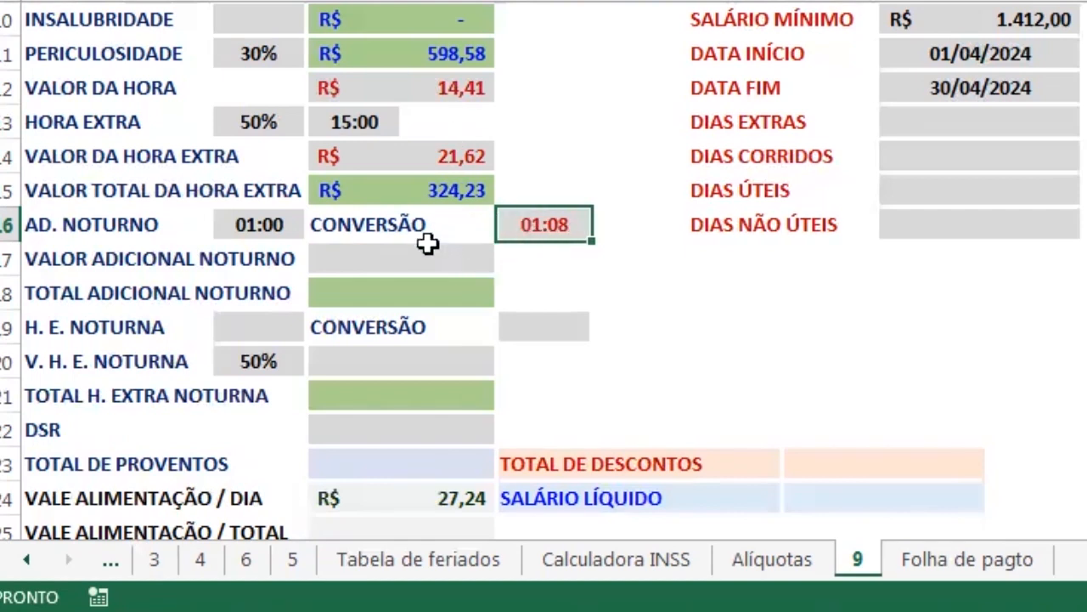
Calculate Valor Adicional Noturno in D17 as 20% of the hourly value, using =D12*20%
click(380, 261)
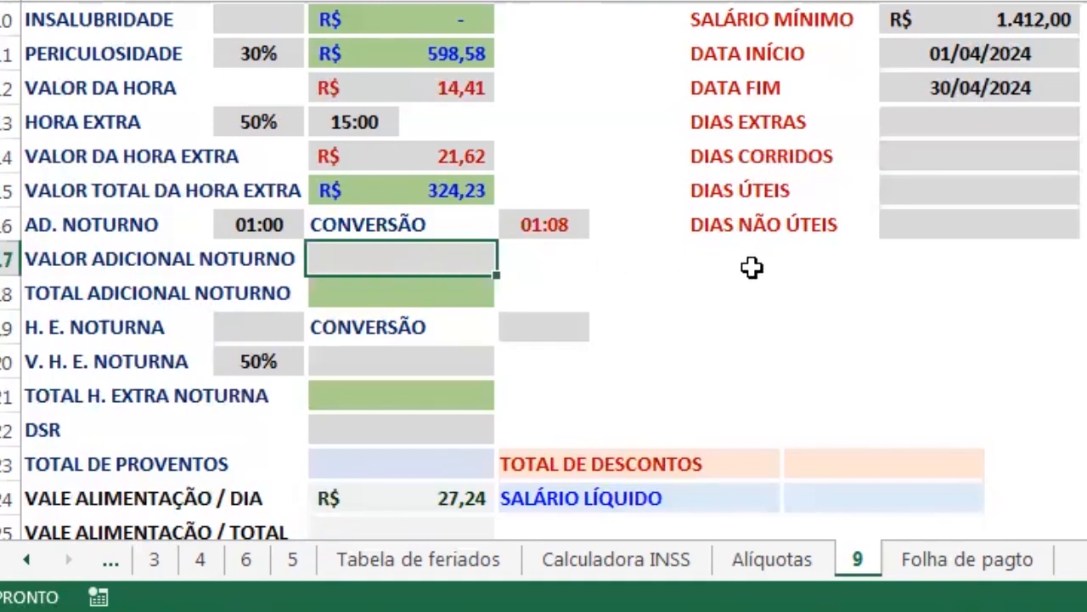
text(=)
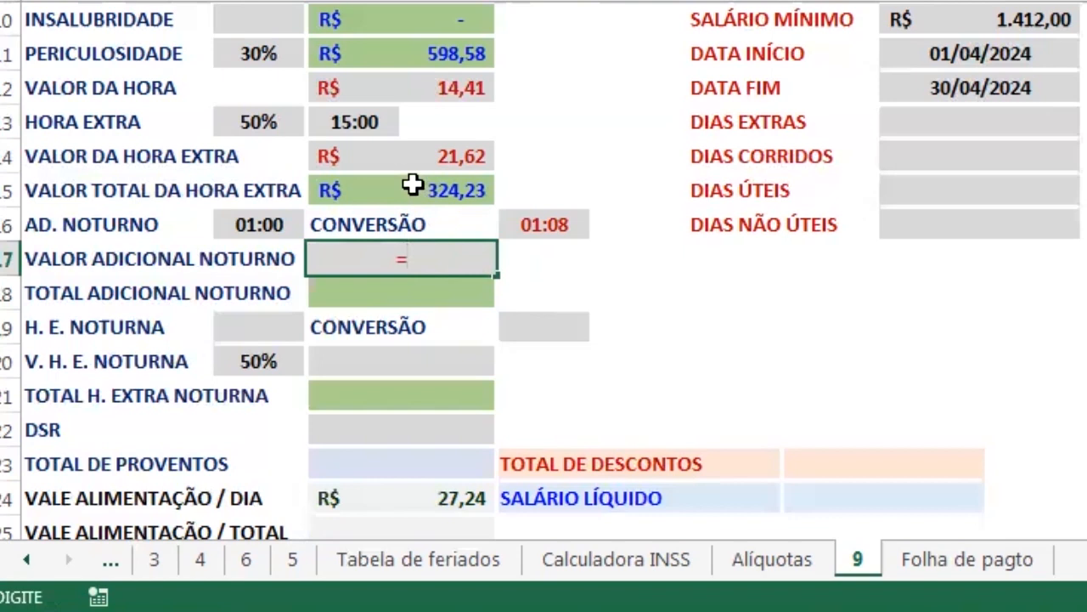
click(432, 87)
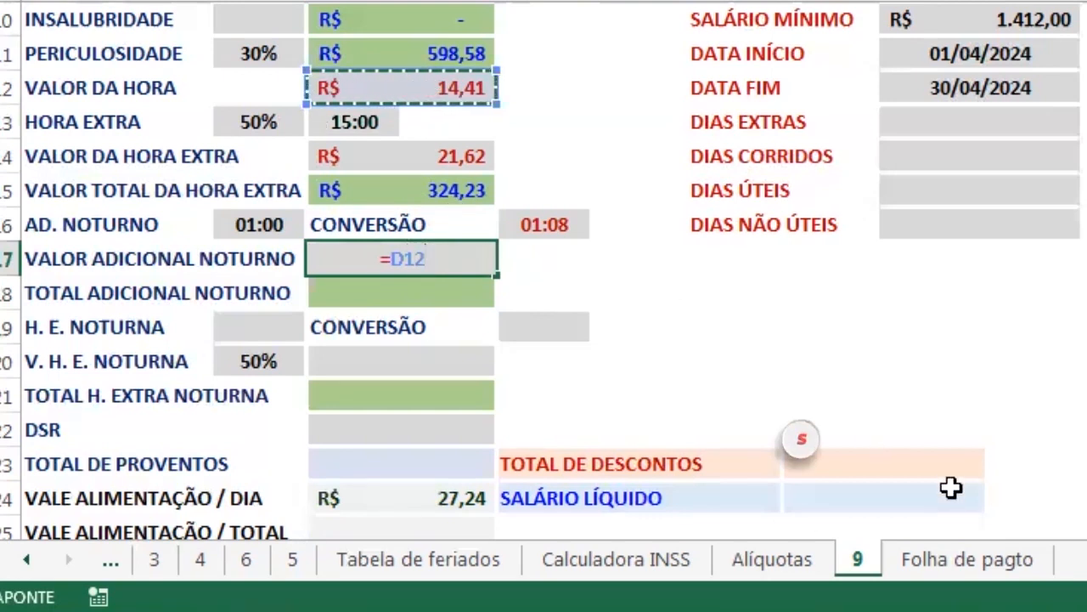
text(*)
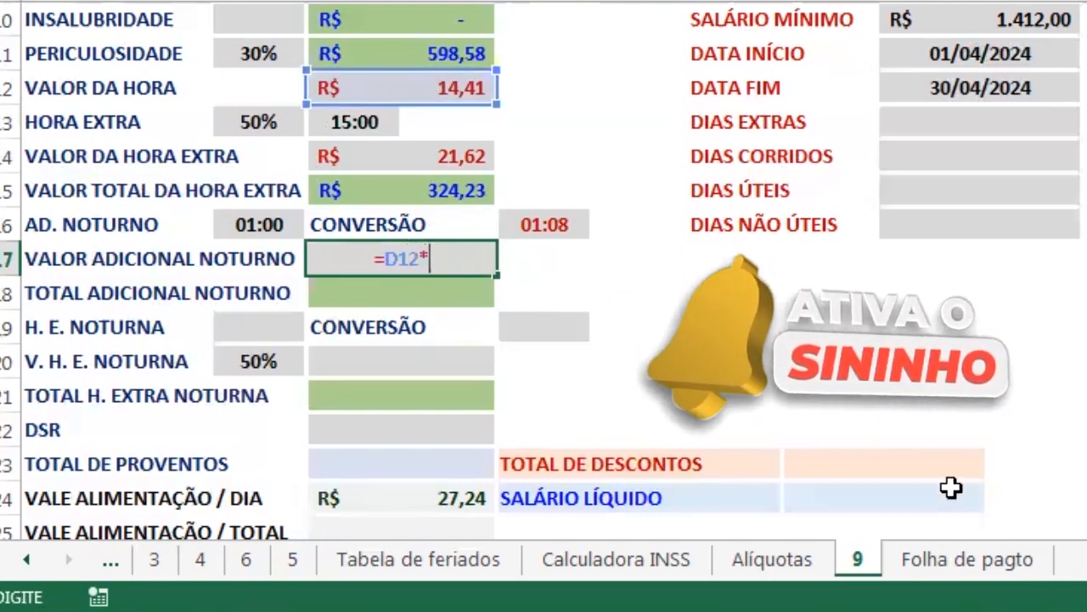
text(20)
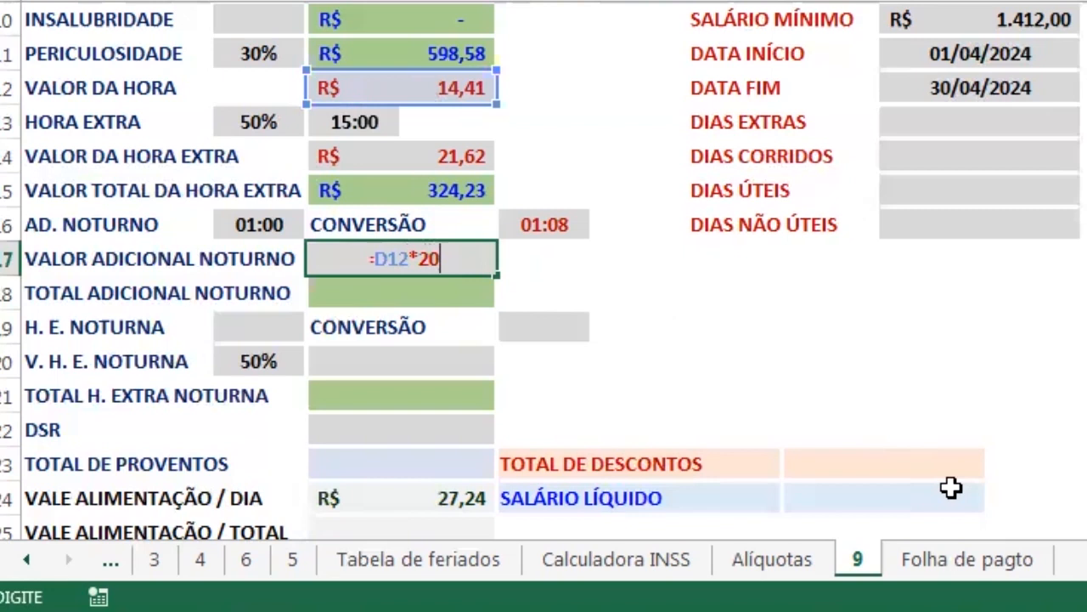
text(%)
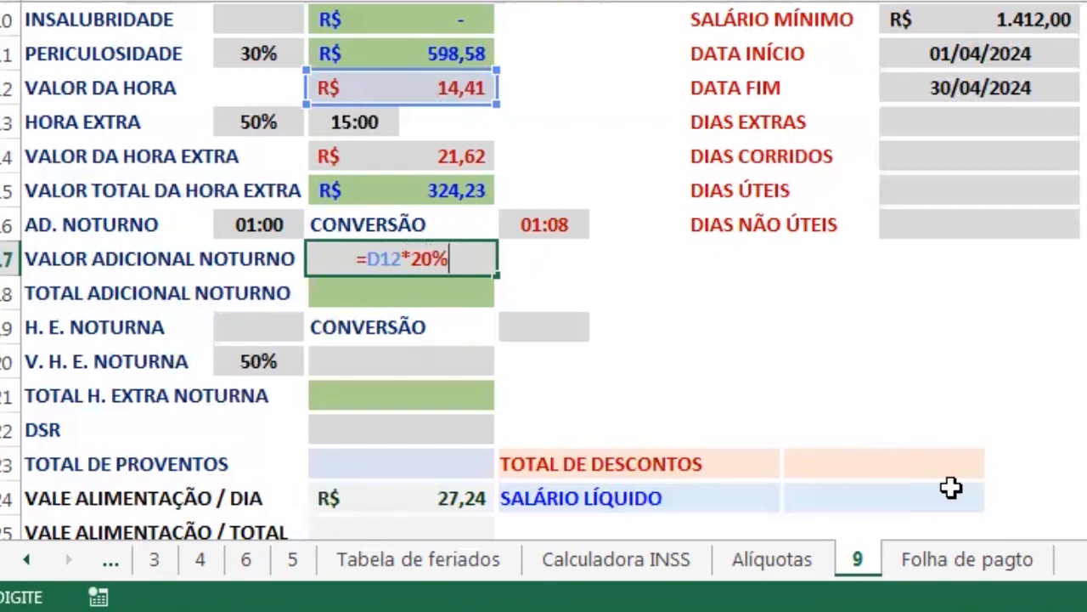
key(Return)
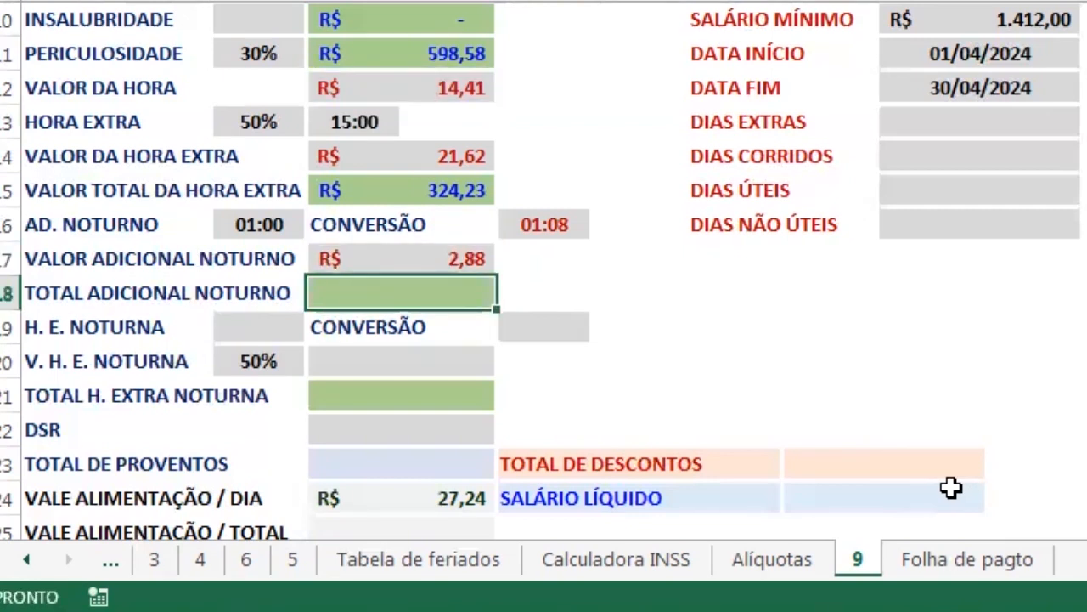
key(Up)
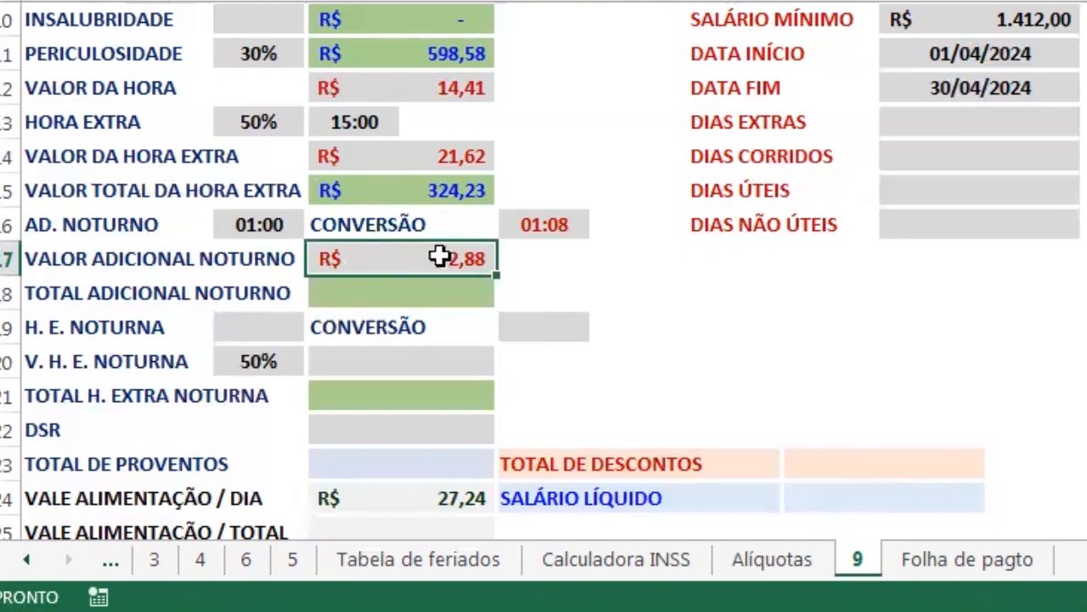
Calculate Total Adicional Noturno in D18 from the night premium and the converted hours, using =D17*F16*24
click(452, 287)
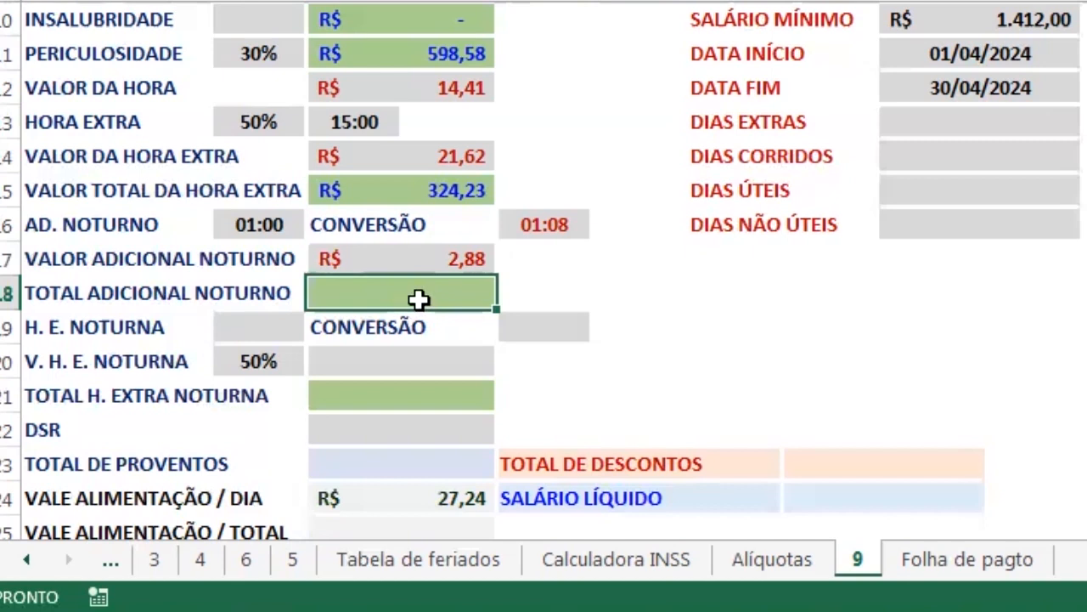
text(=)
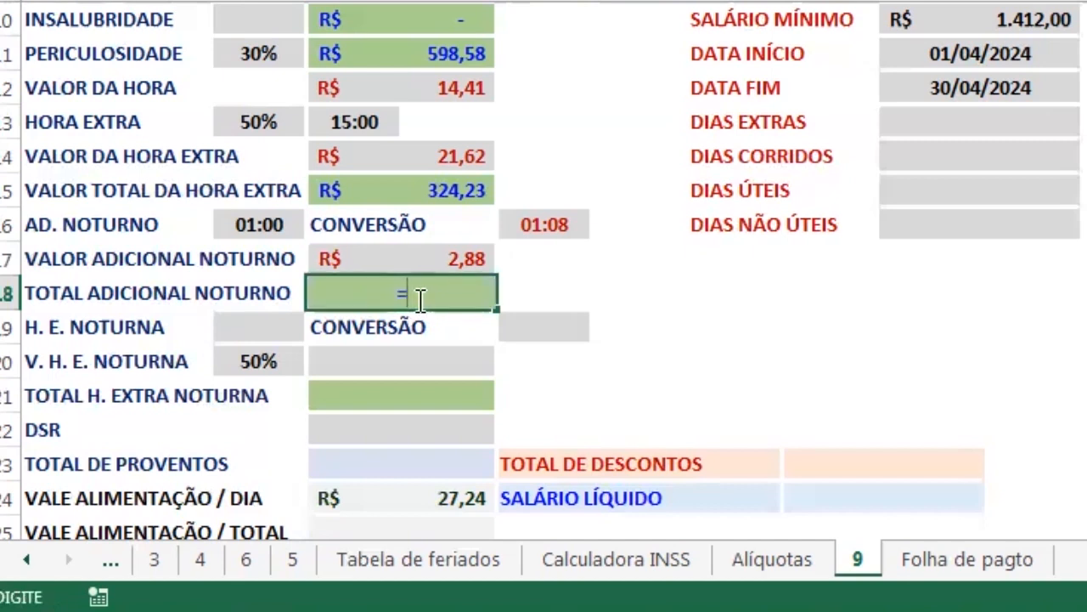
click(430, 259)
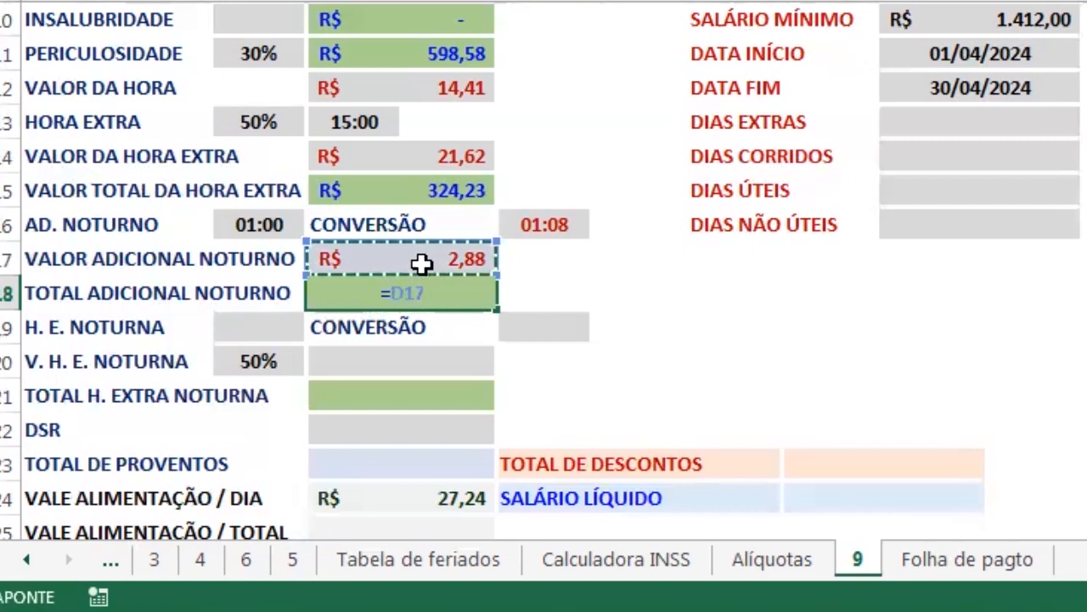
text(*)
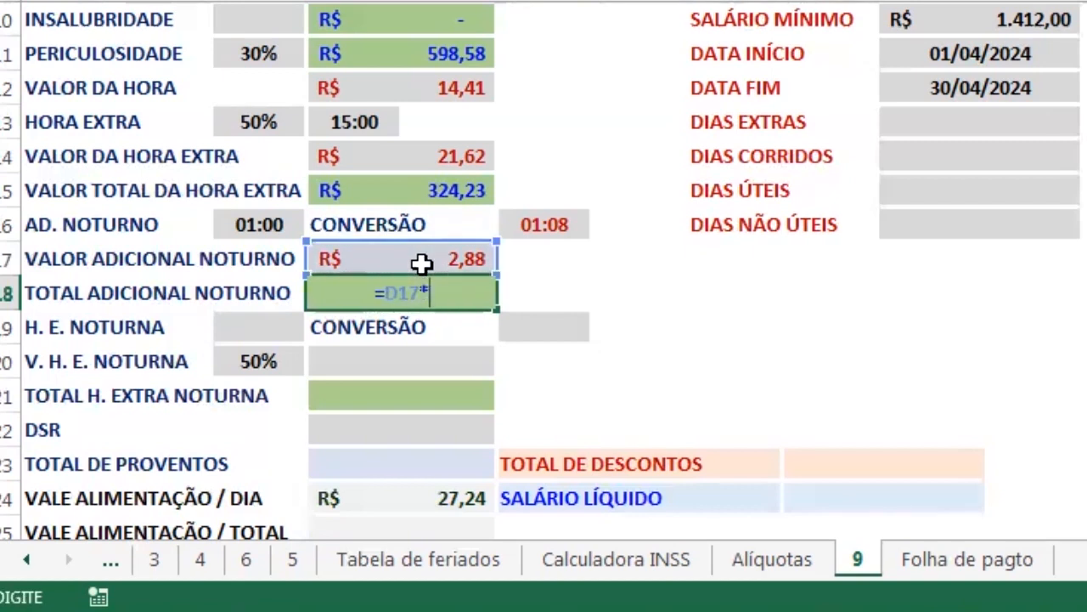
click(553, 224)
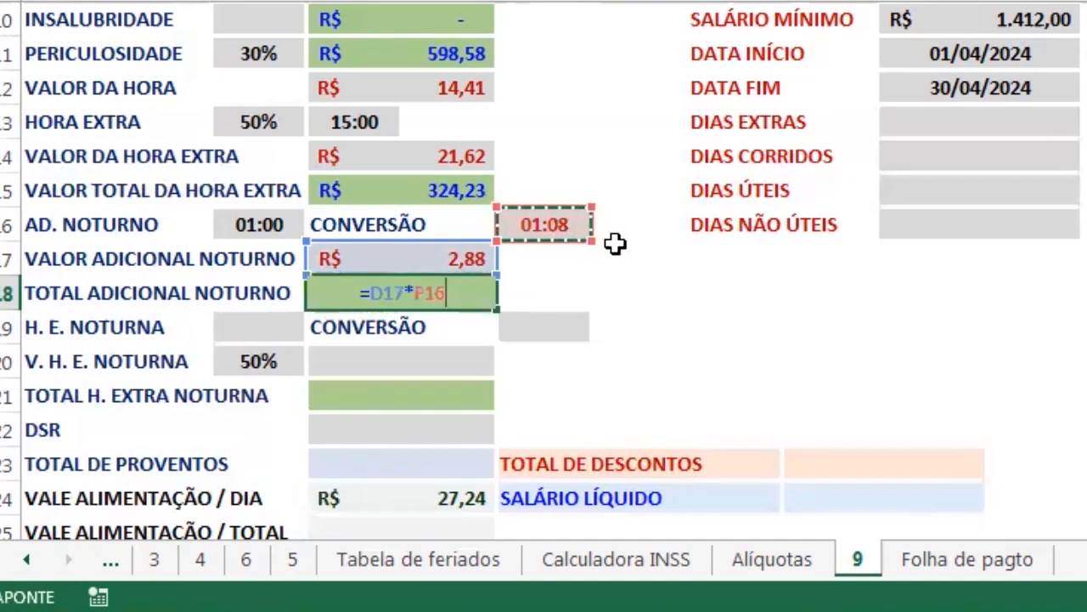
text(*24)
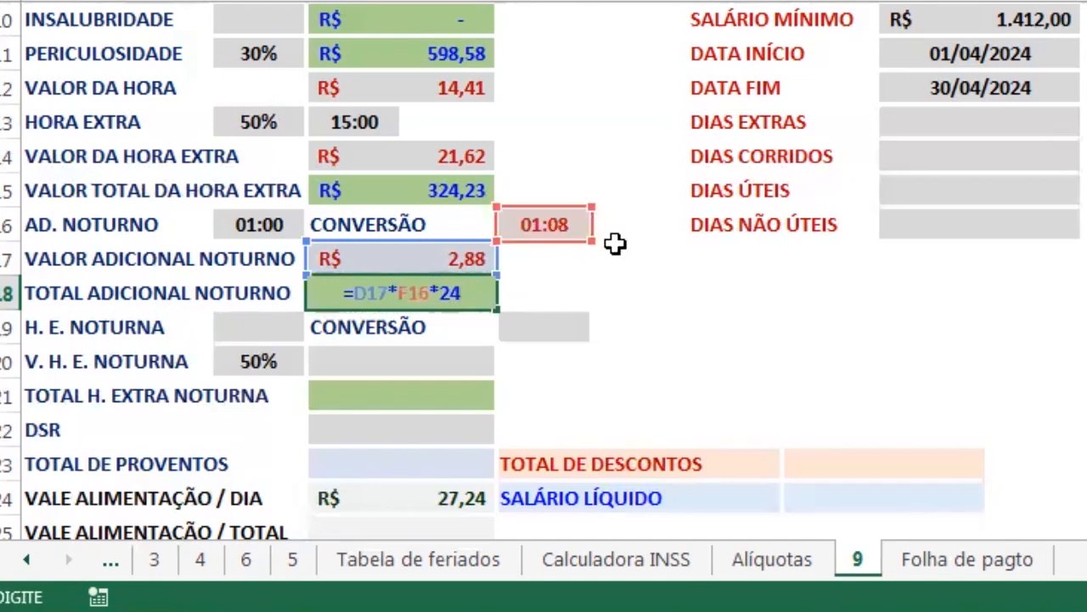
key(Return)
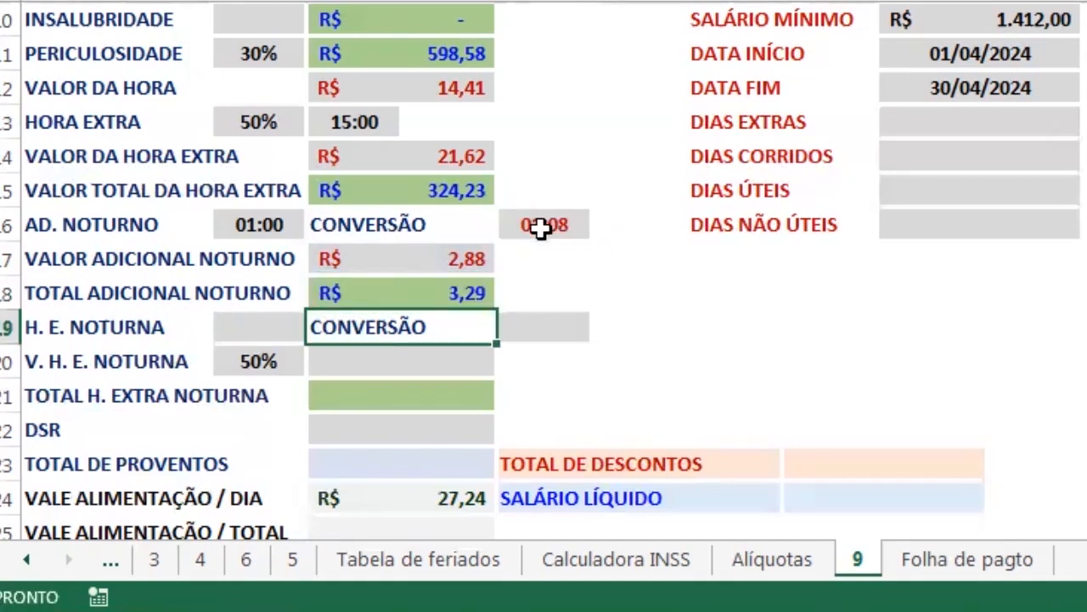
click(407, 293)
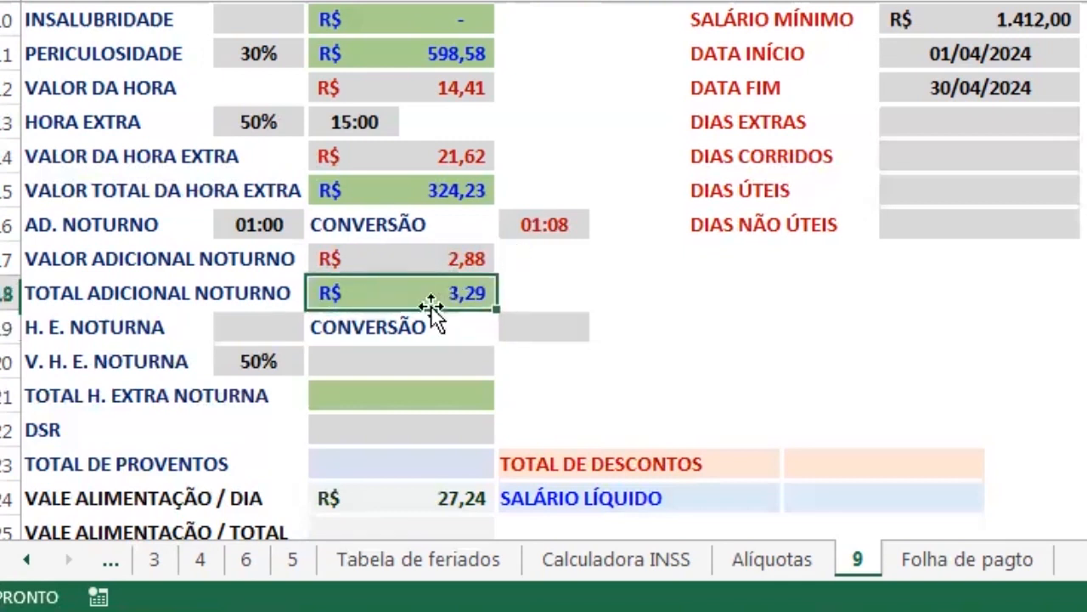
Enter 1:00 as the H. E. Noturna hours in C19
click(272, 320)
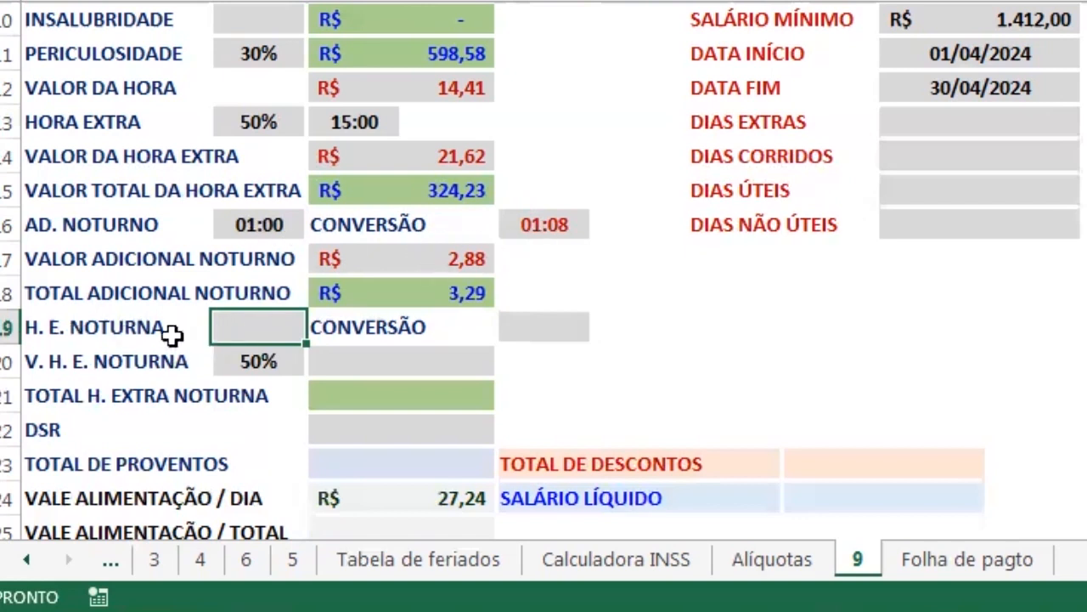
text(1)
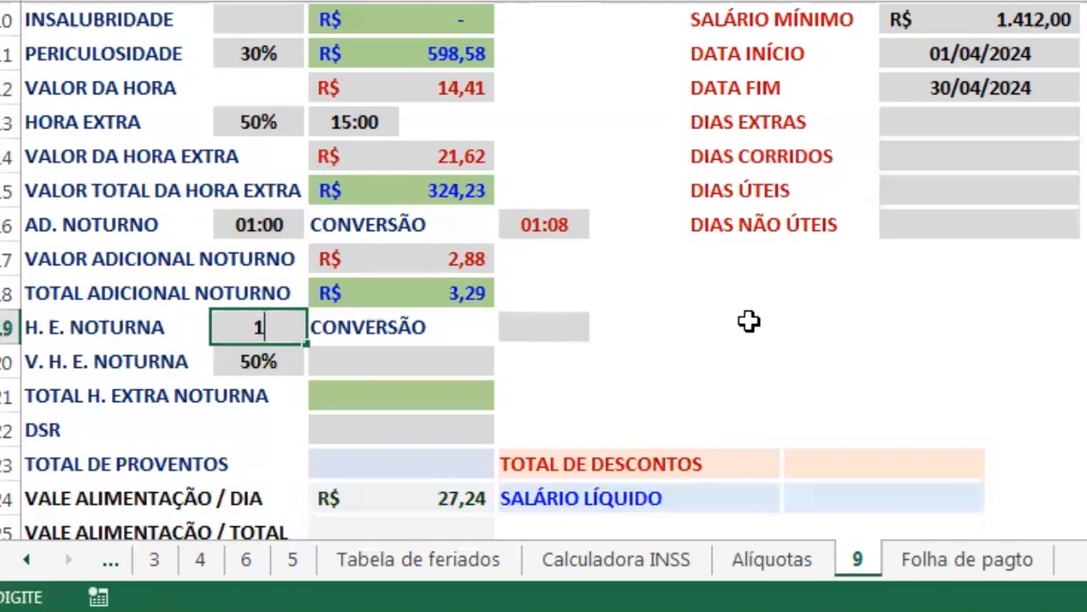
text(:00)
key(Tab)
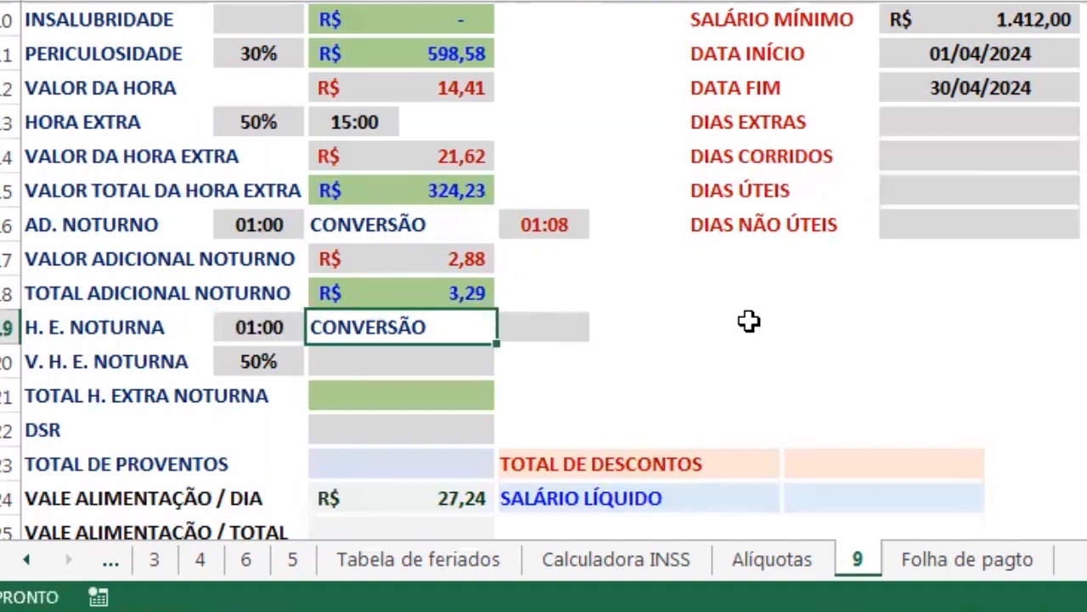
Convert the H. E. Noturna hours to reduced night hours in the Conversão cell F19, using =C19*1,142857
key(Tab)
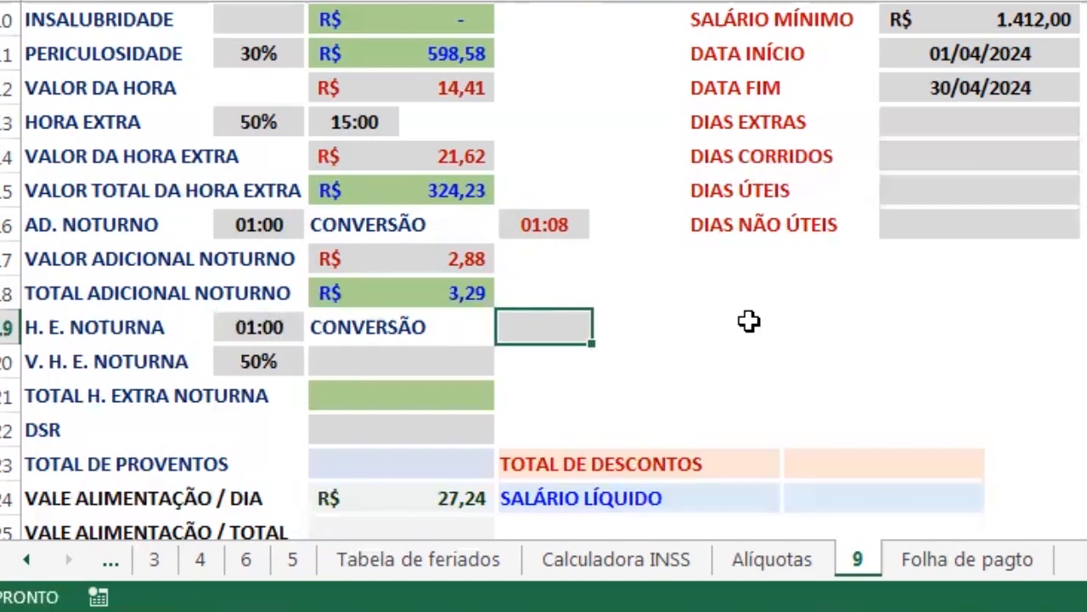
text(-)
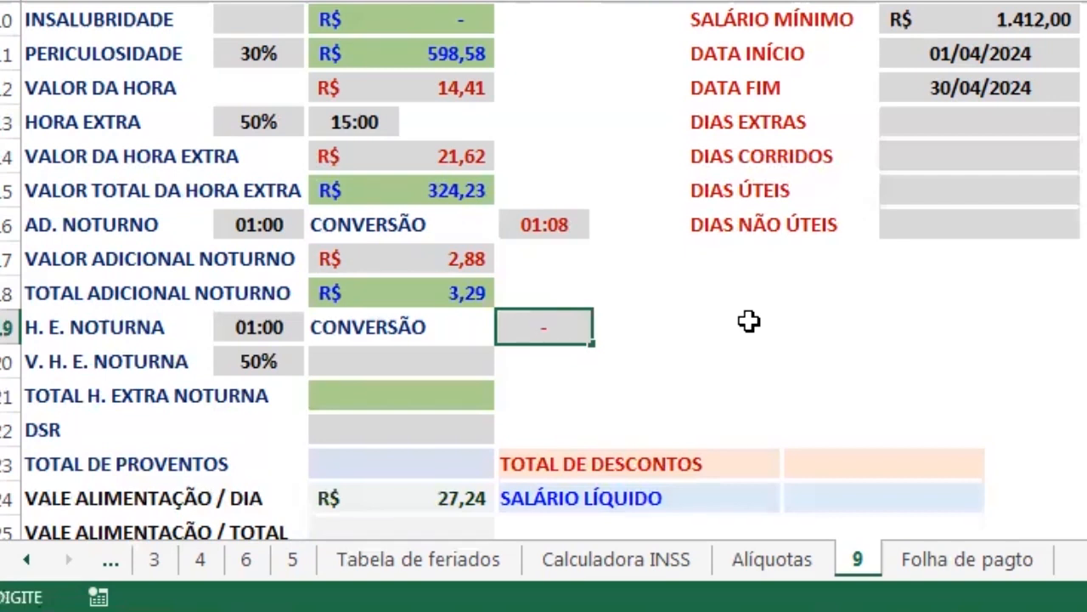
click(259, 327)
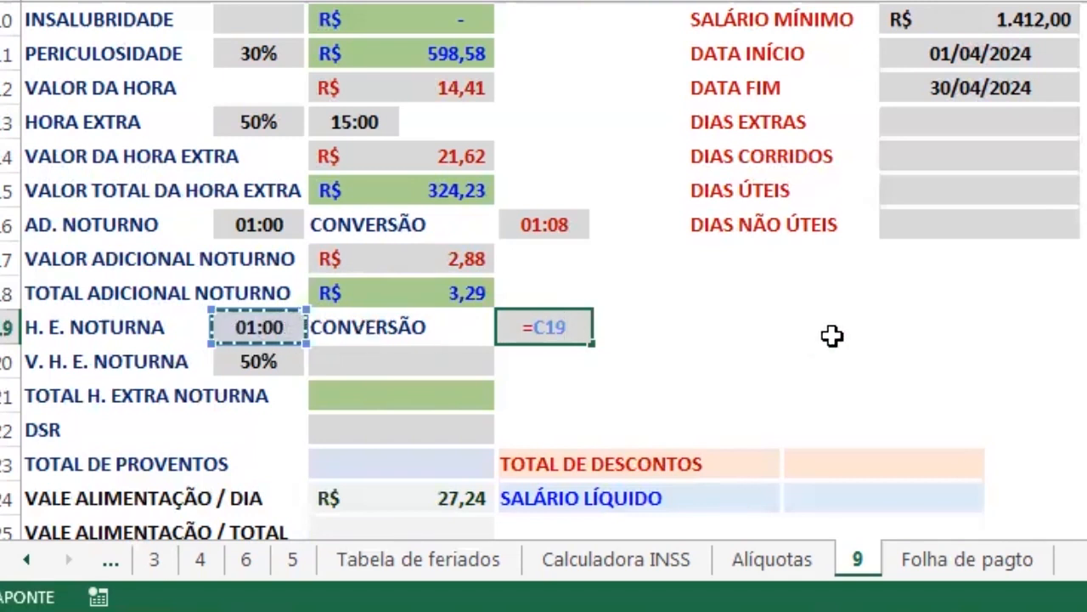
text(*)
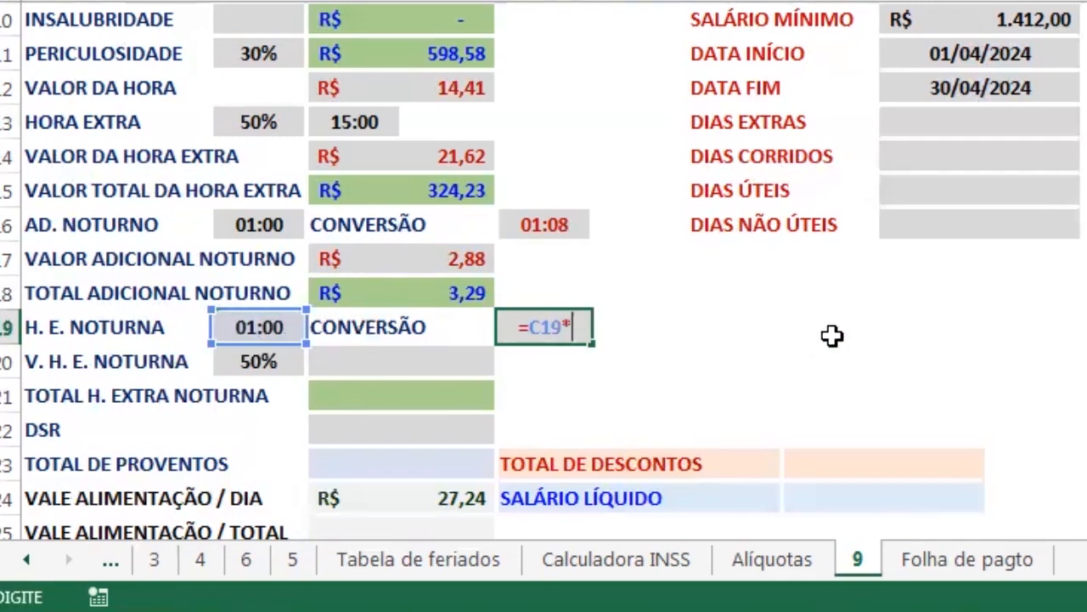
text(1,14)
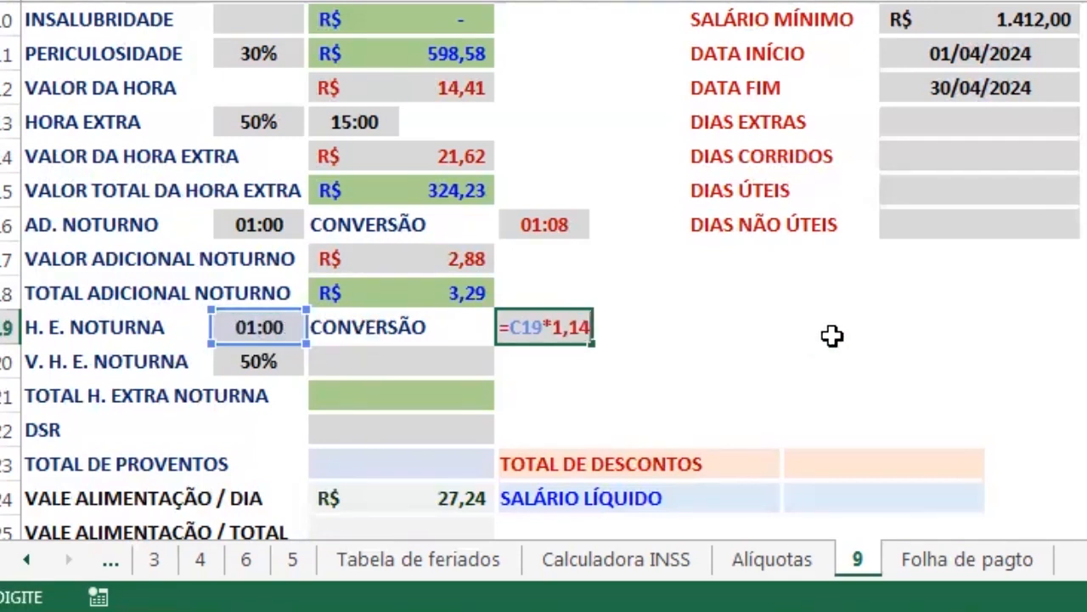
text(2857)
key(Return)
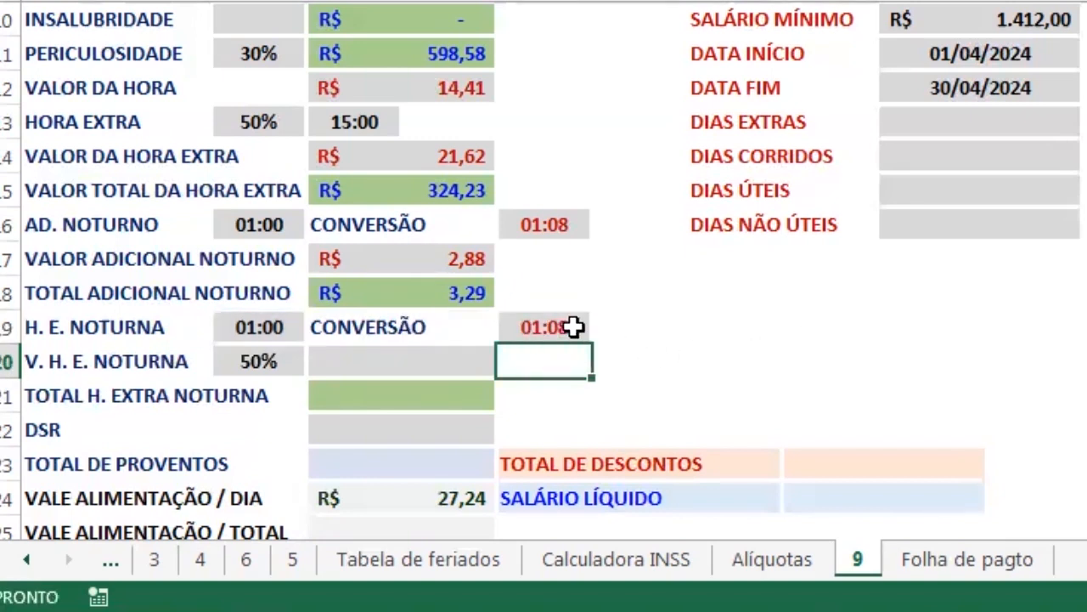
Set the H. E. Noturna hours in C19 to 2:00 and check the converted hours in F19
click(268, 327)
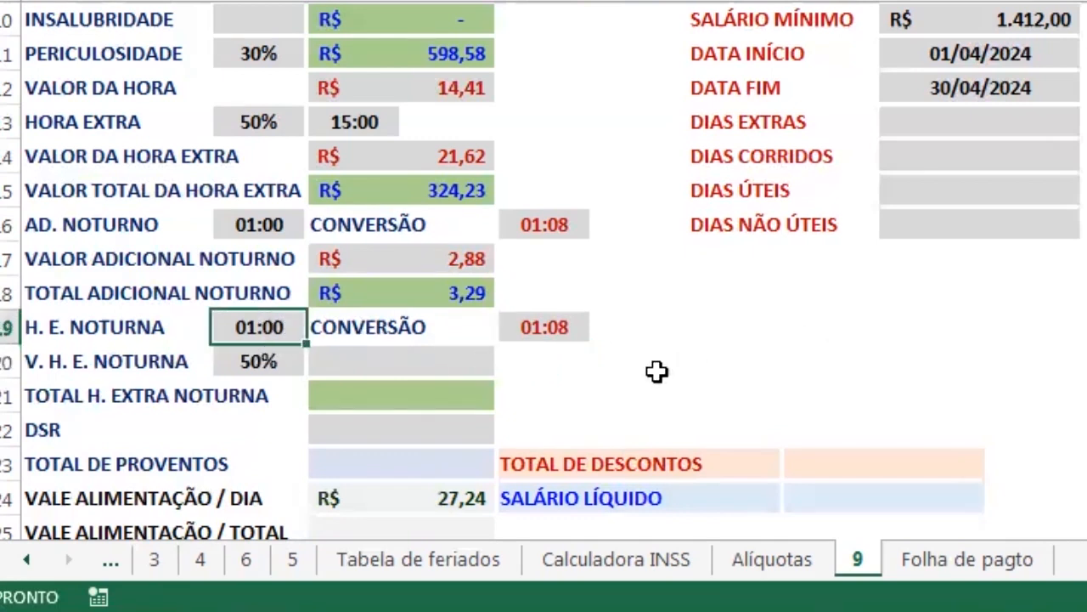
text(2:00)
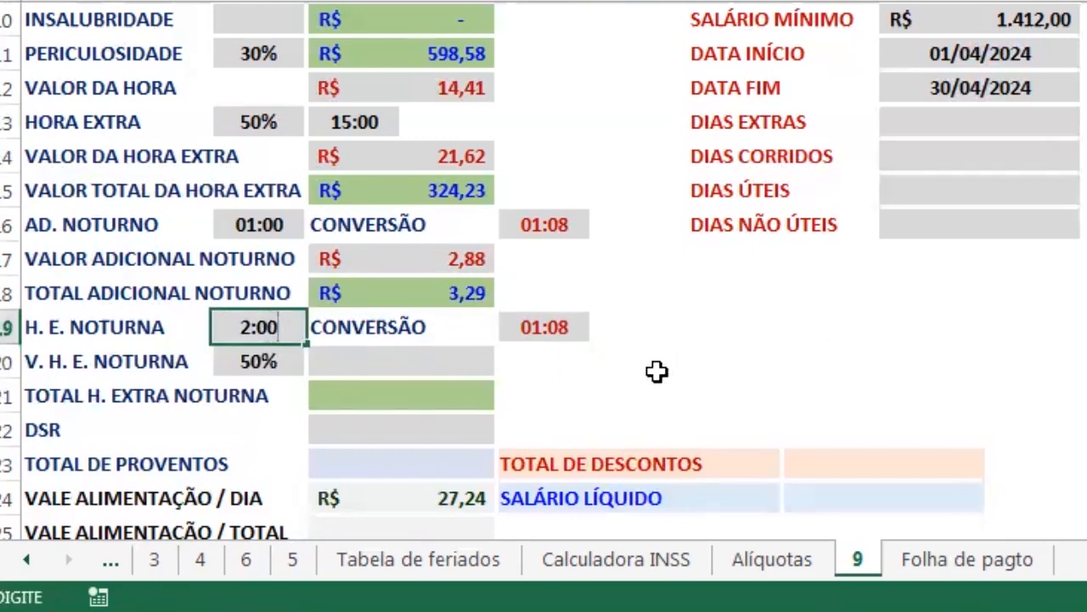
key(Return)
key(Up)
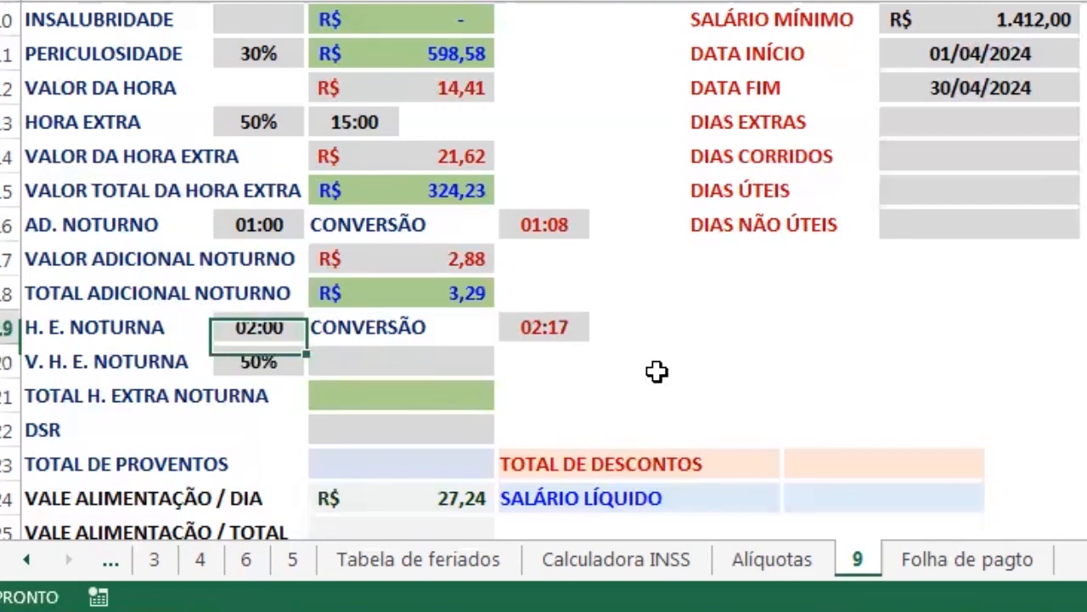
click(537, 334)
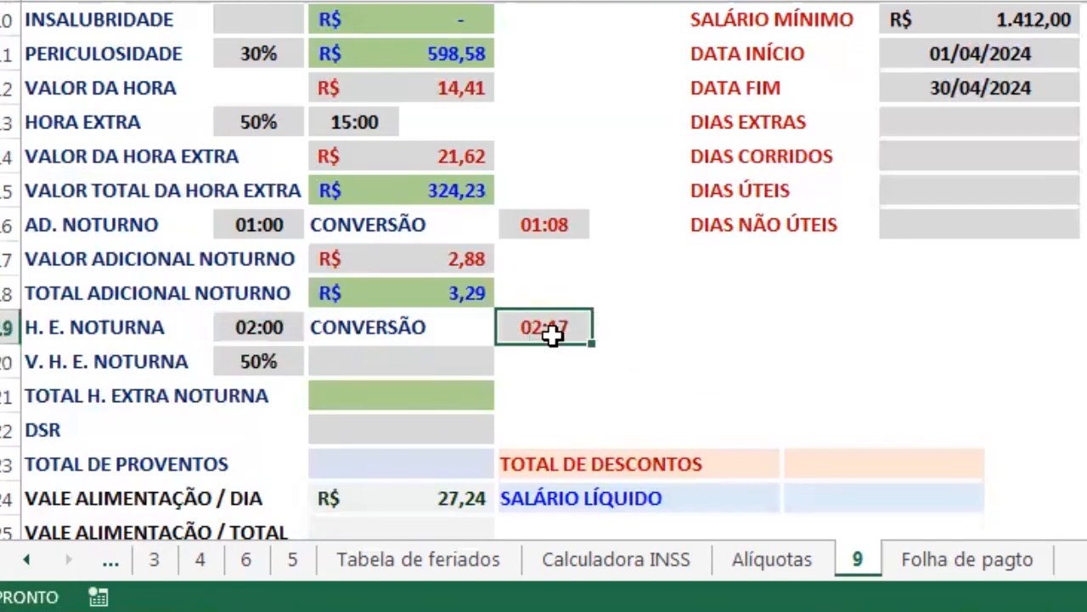
click(265, 332)
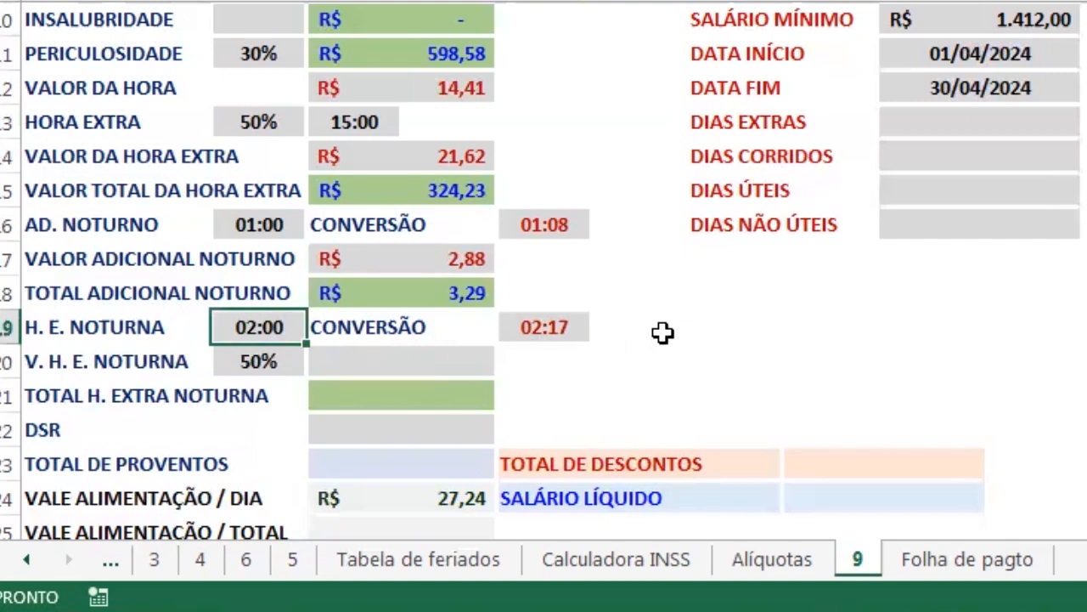
Calculate V. H. E. Noturna in D20 from the hourly value, night premium and overtime percentage, using =D12*(1+20%)*(1+C20)
click(379, 362)
click(555, 324)
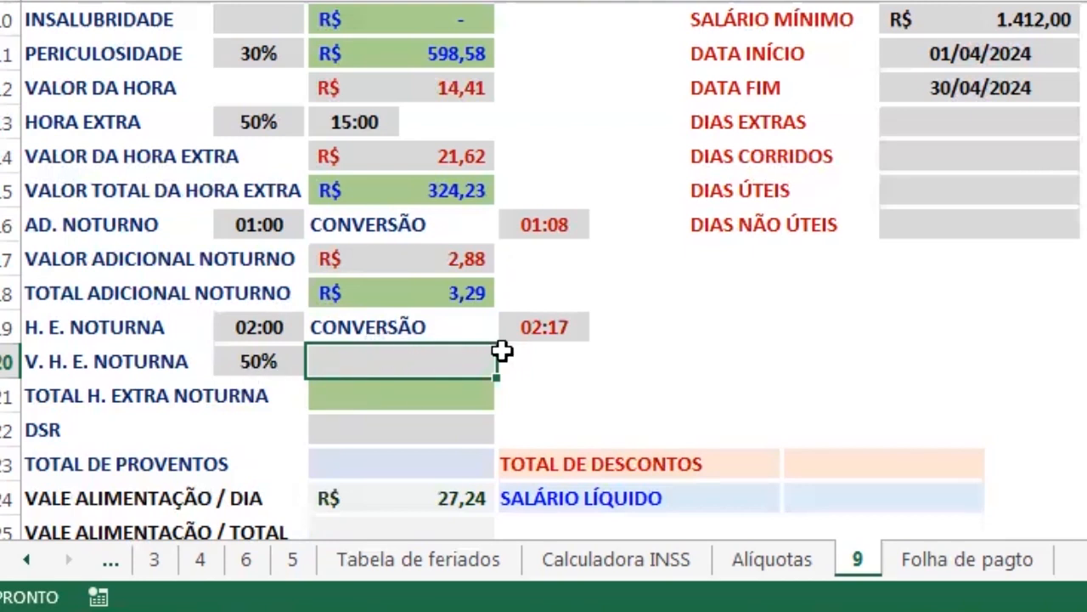
text(=)
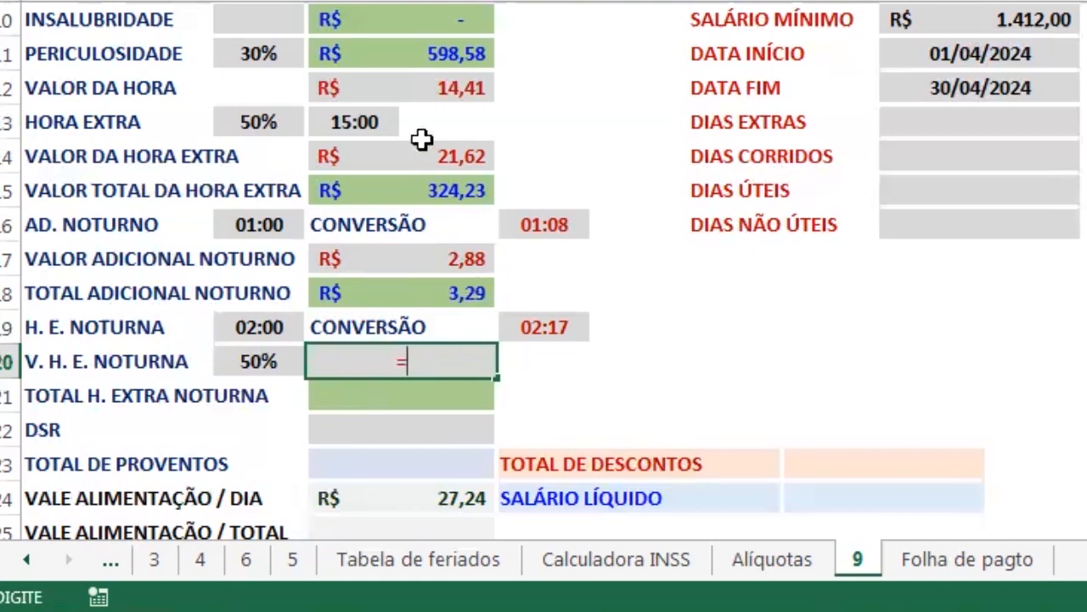
click(419, 88)
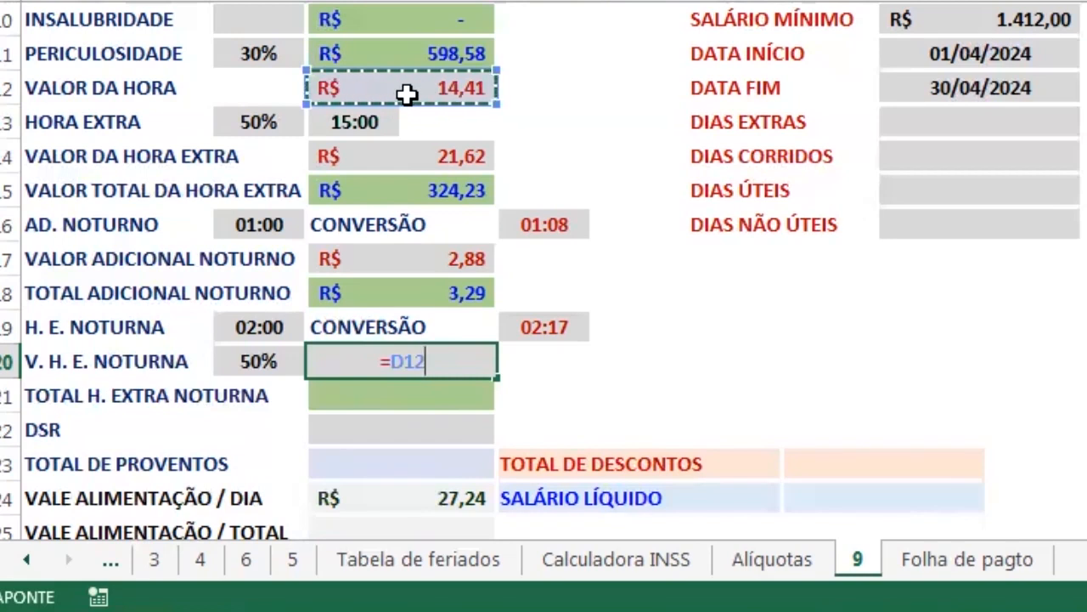
text(*)
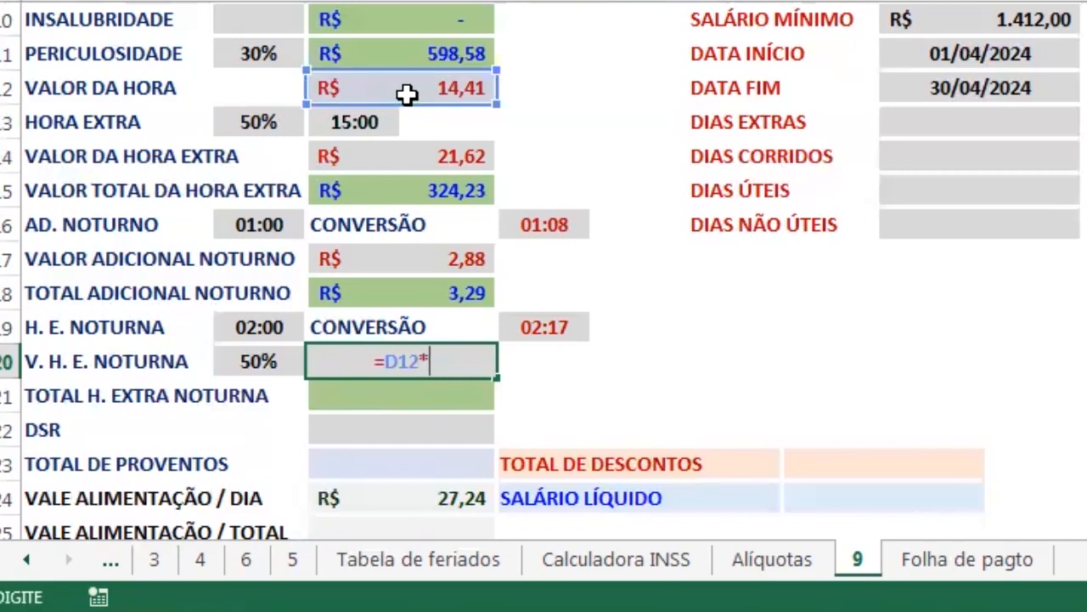
text((1+20)
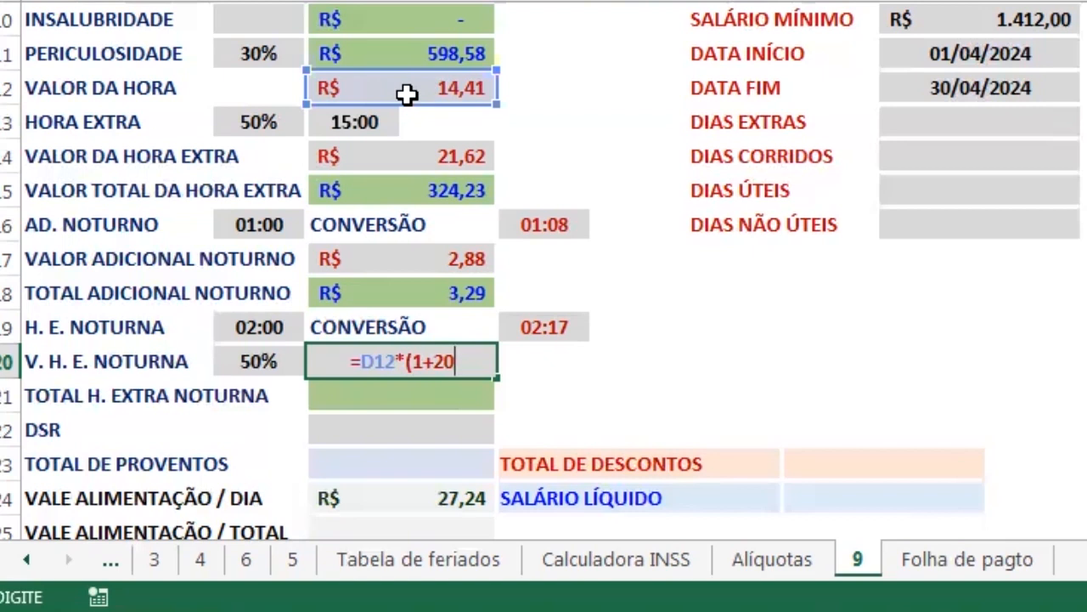
text(%)
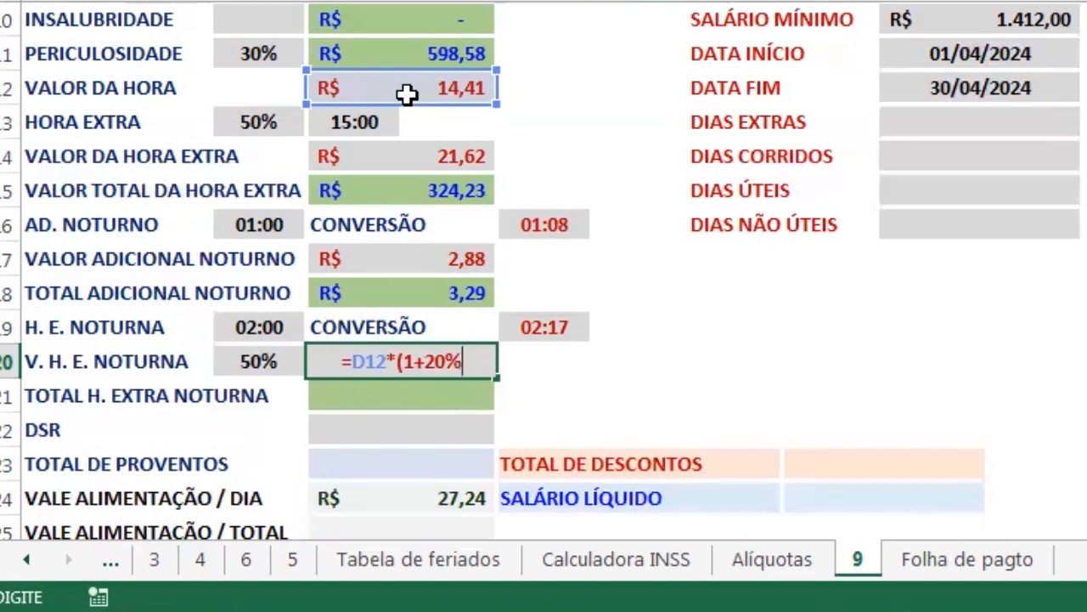
text())
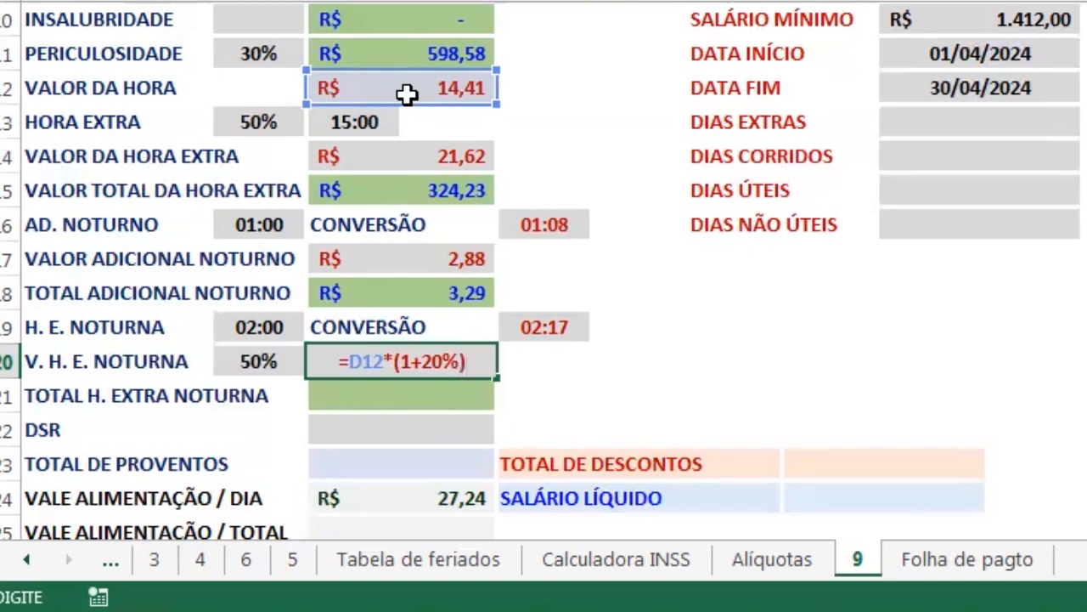
text(*)
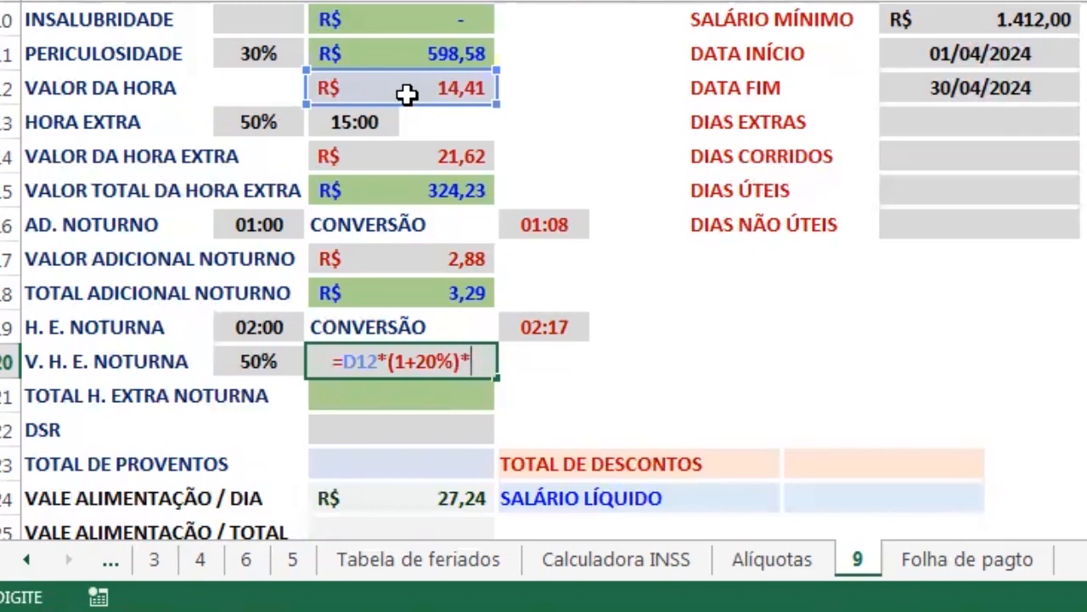
text((1)
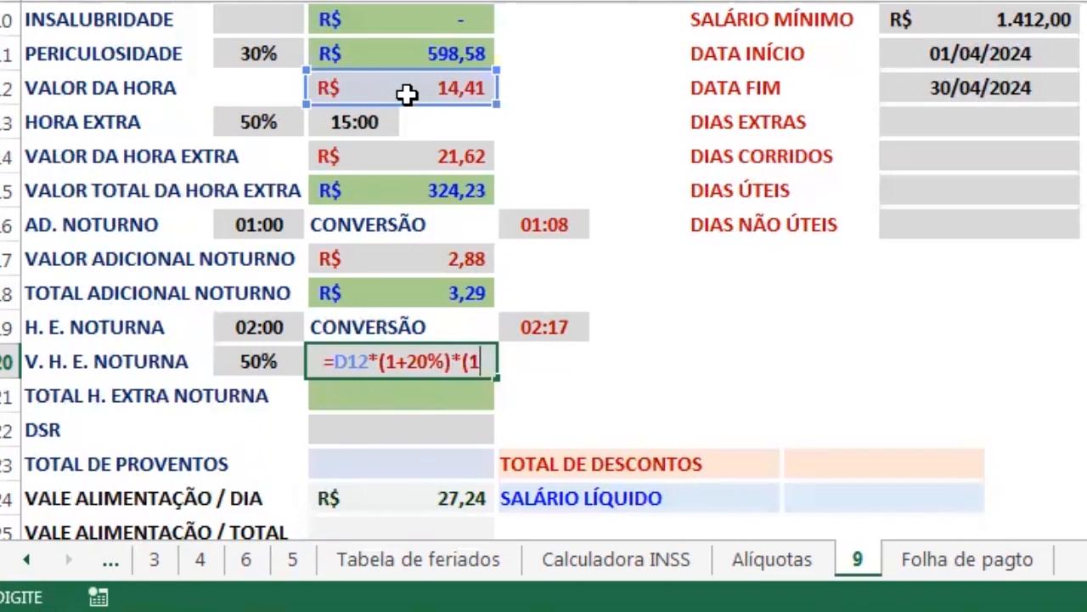
text(+)
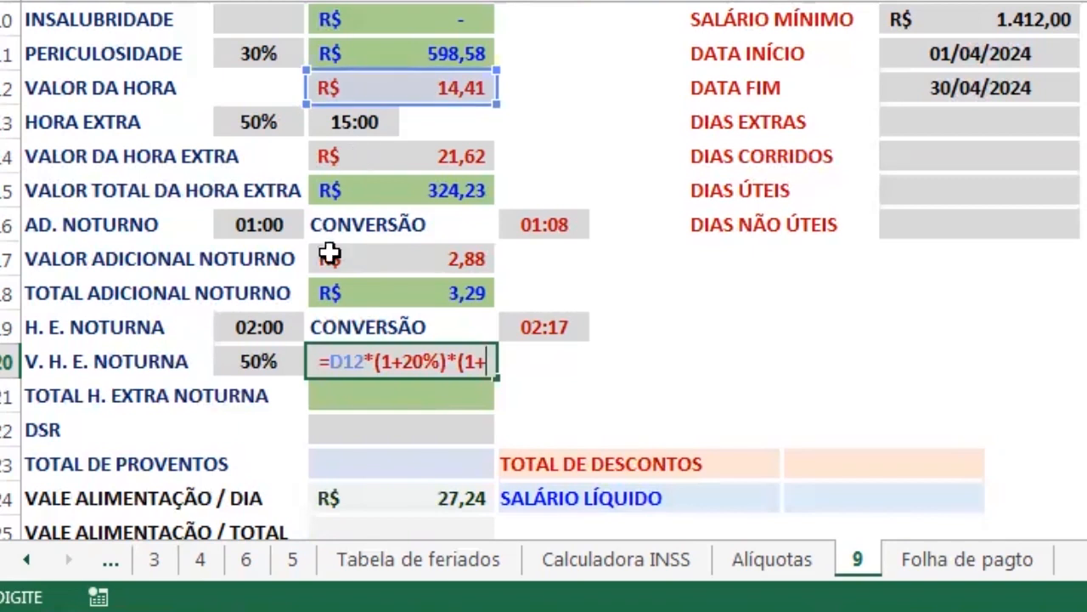
click(255, 361)
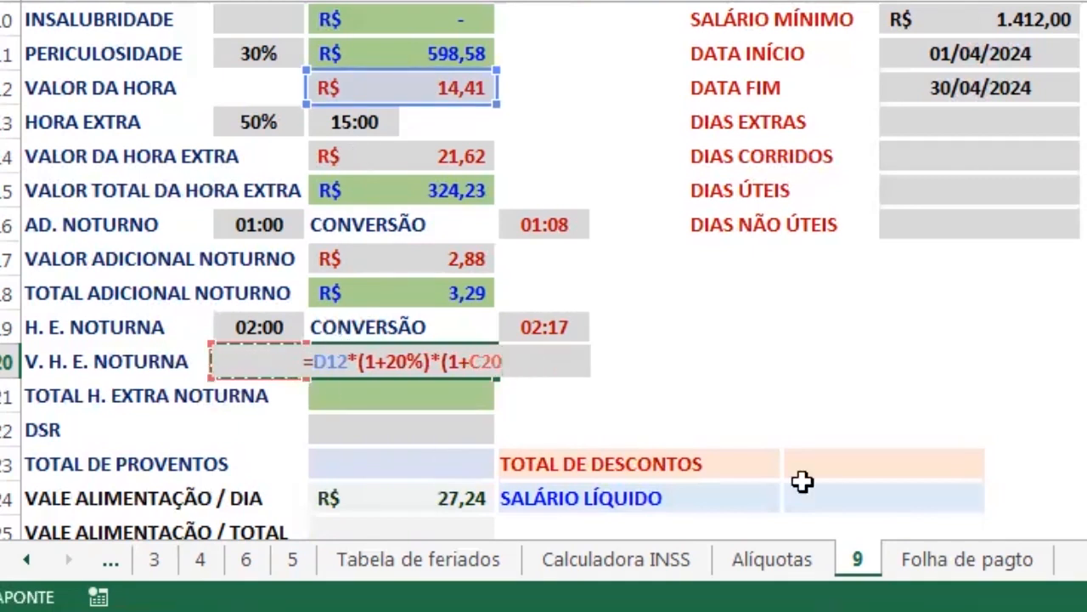
text())
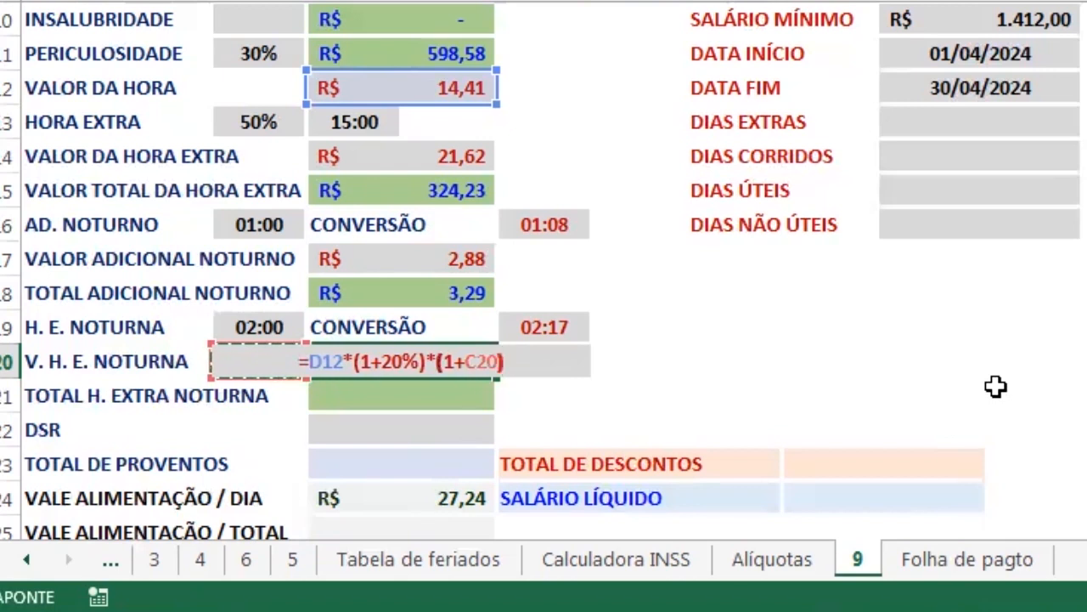
key(Return)
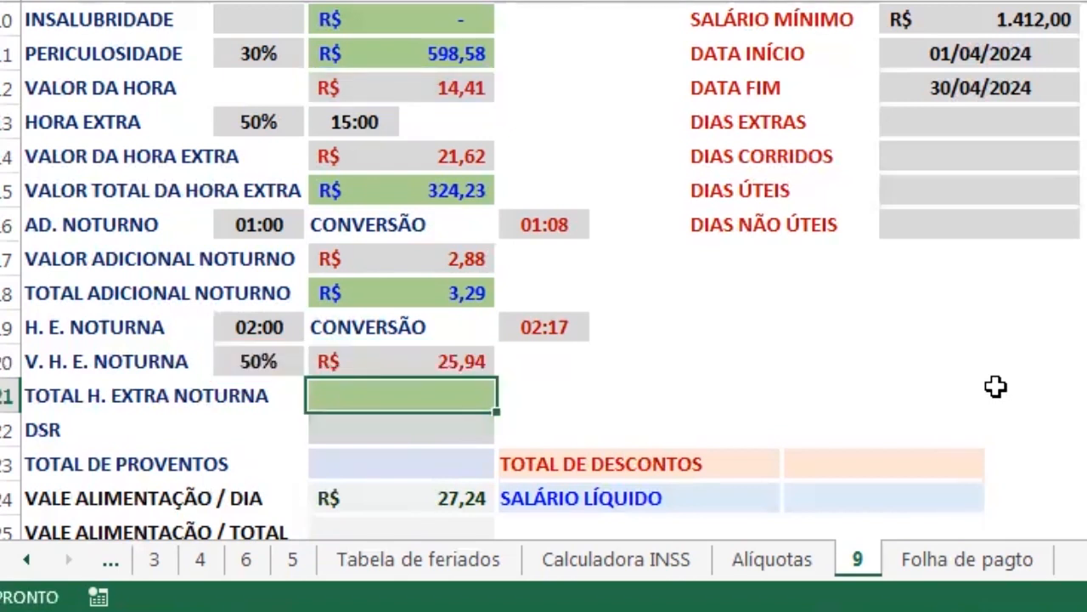
key(Up)
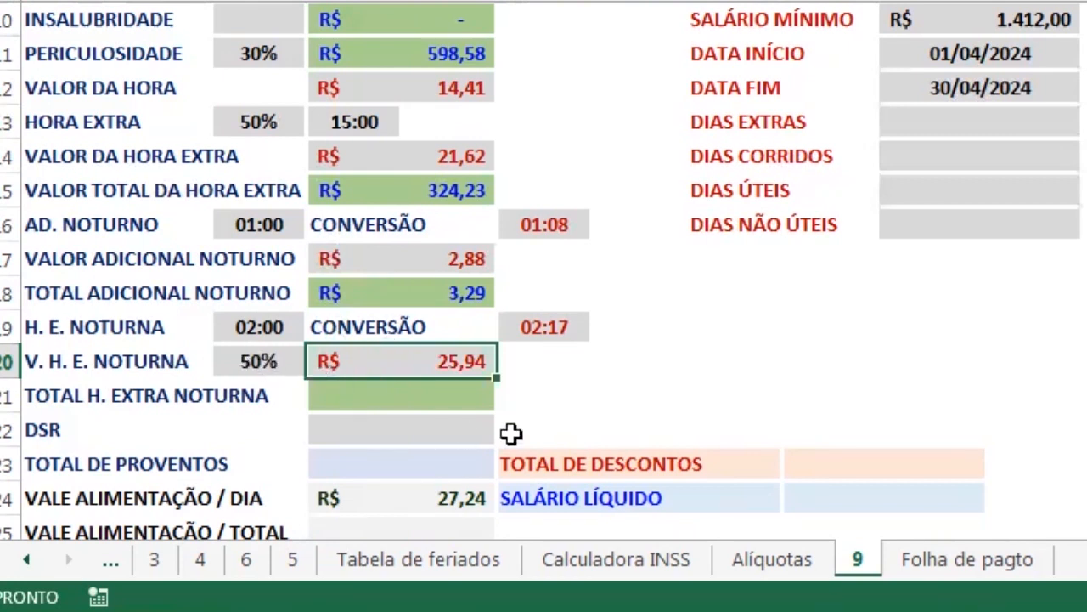
Calculate Total H. Extra Noturna in D21 from the night overtime rate and the converted hours, using =D20*F19*24
click(432, 395)
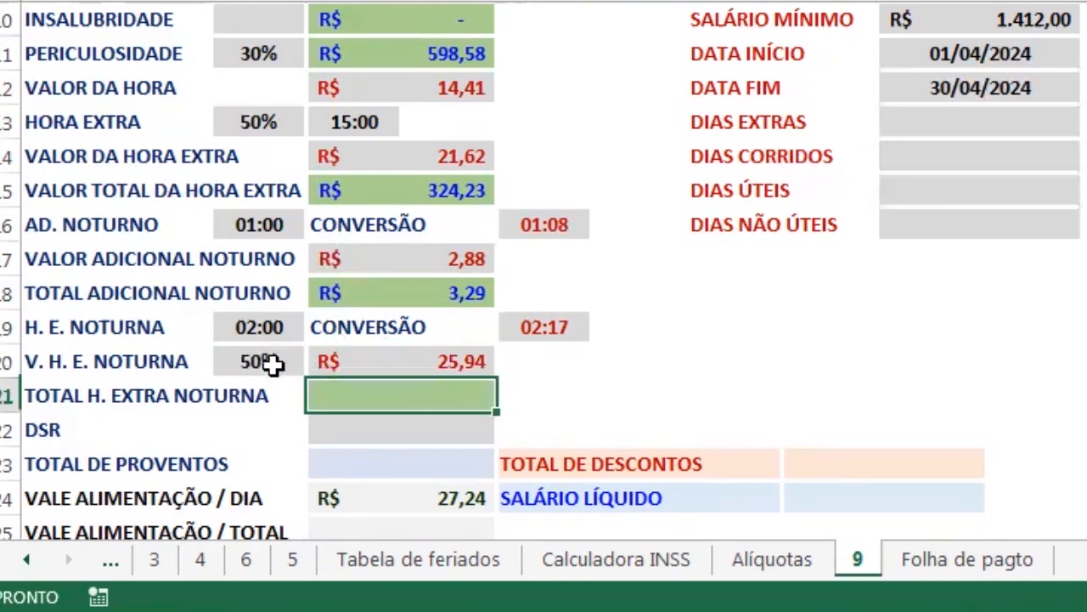
double_click(275, 361)
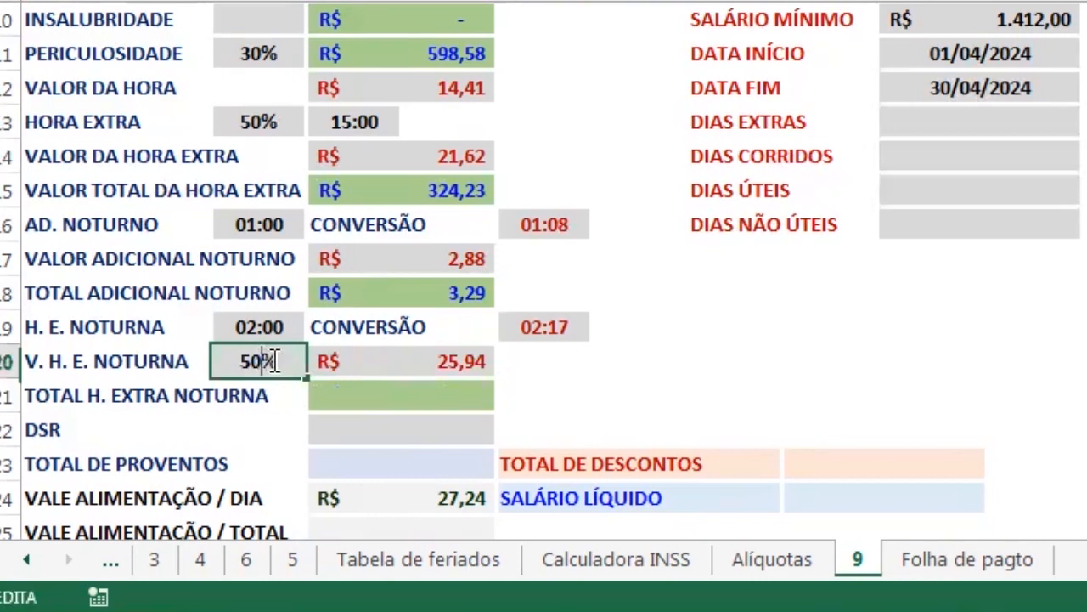
click(382, 398)
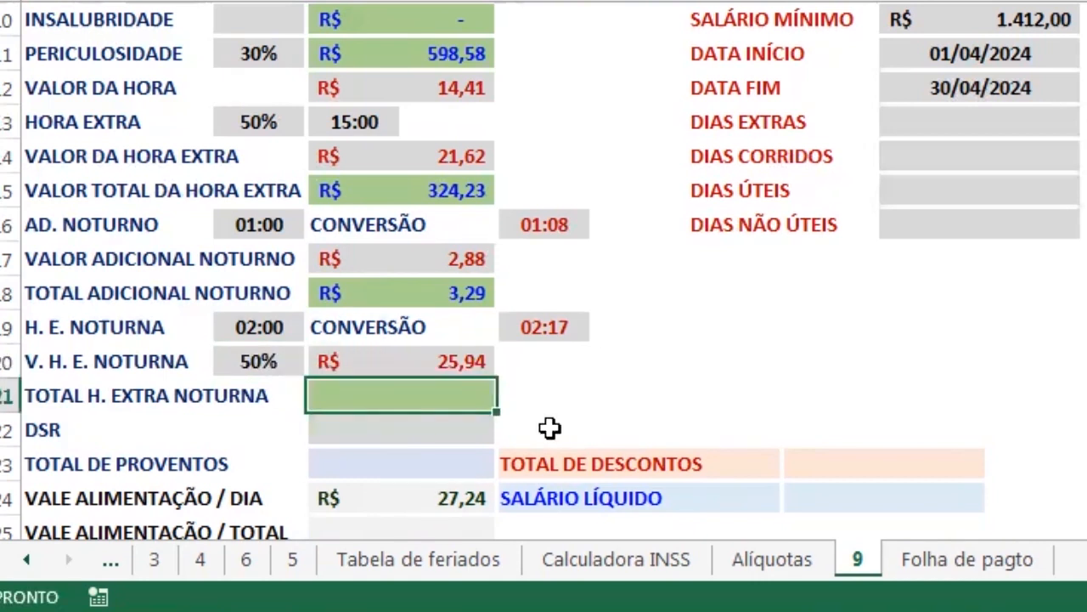
scroll(510, 400, down, 1)
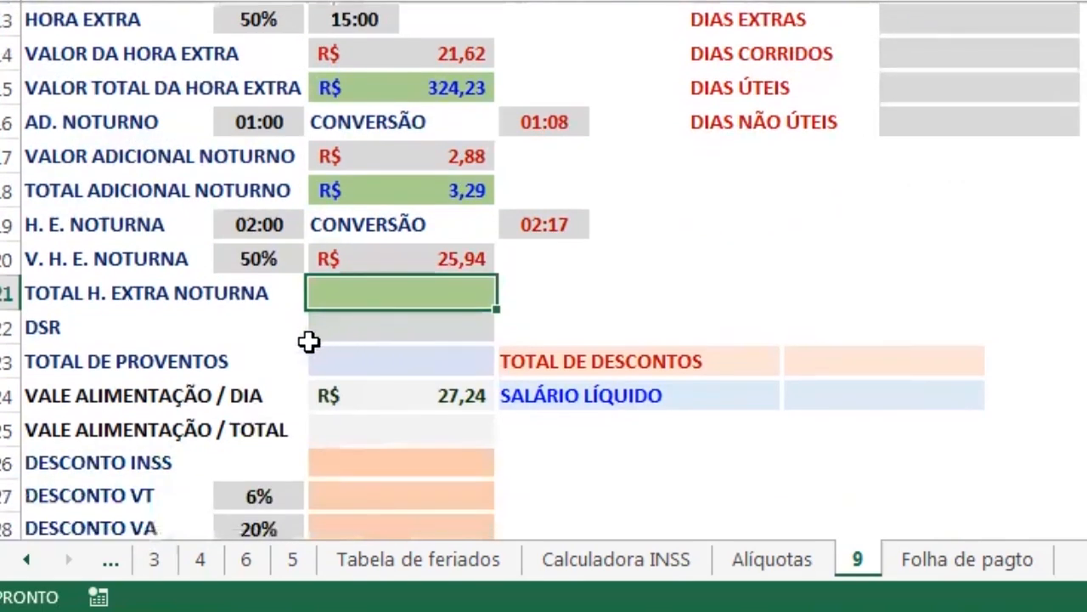
scroll(309, 343, down, 1)
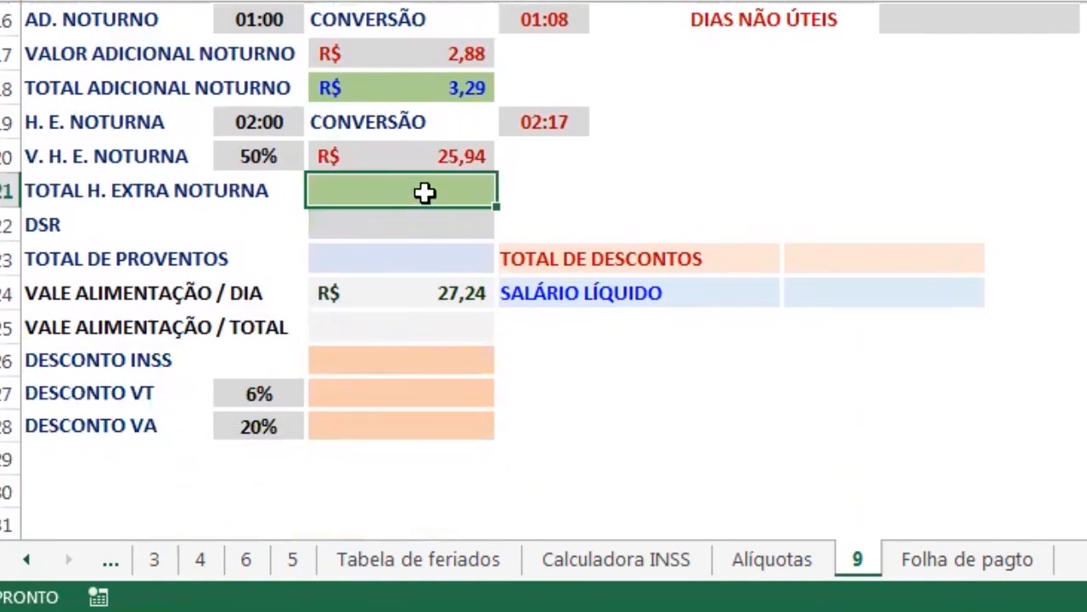
text(=)
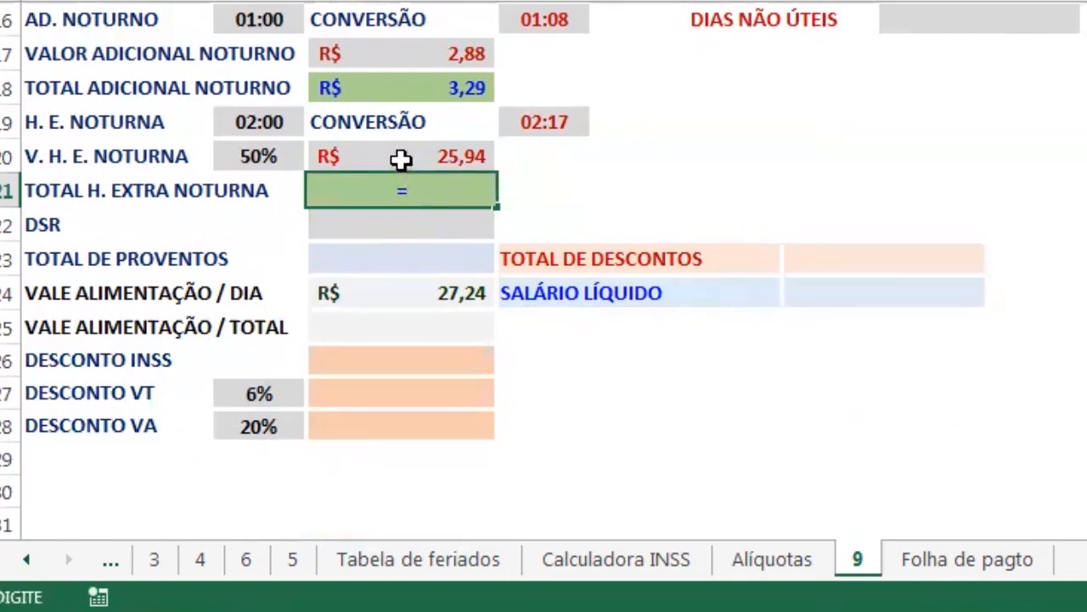
click(404, 154)
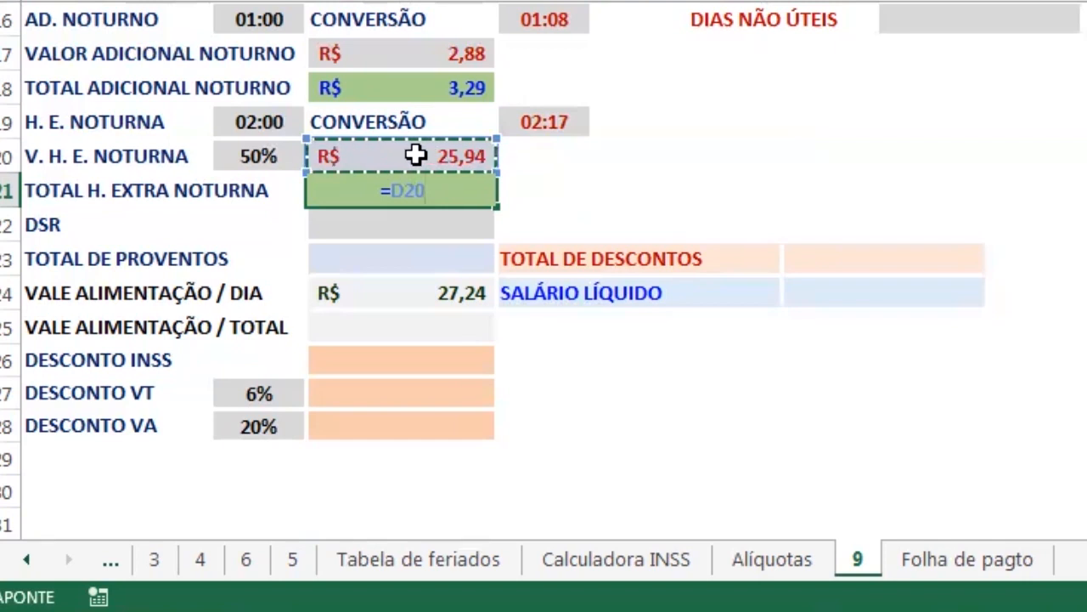
text(*)
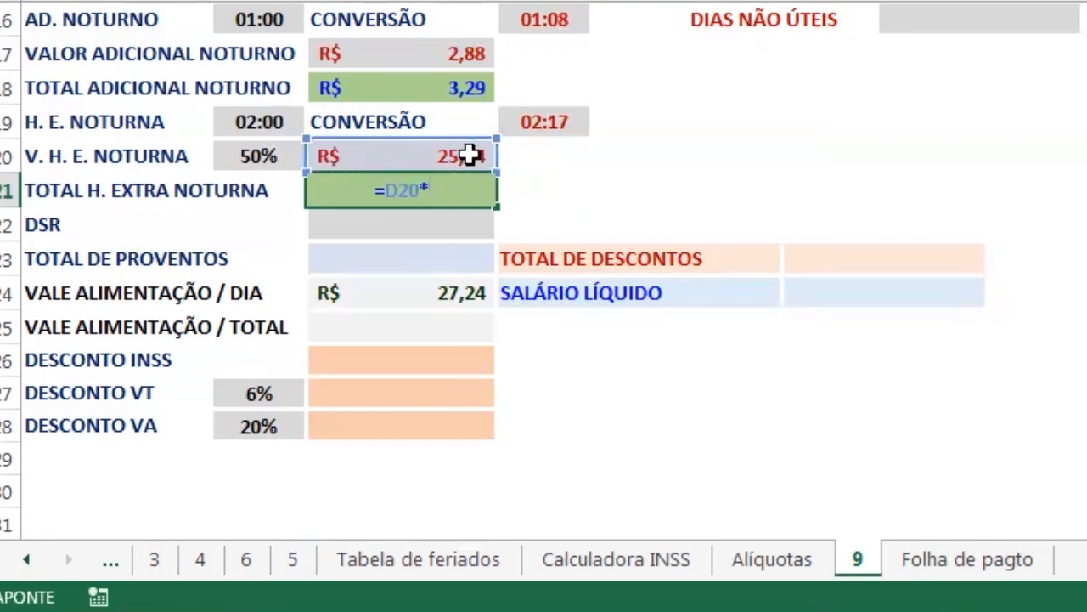
click(556, 123)
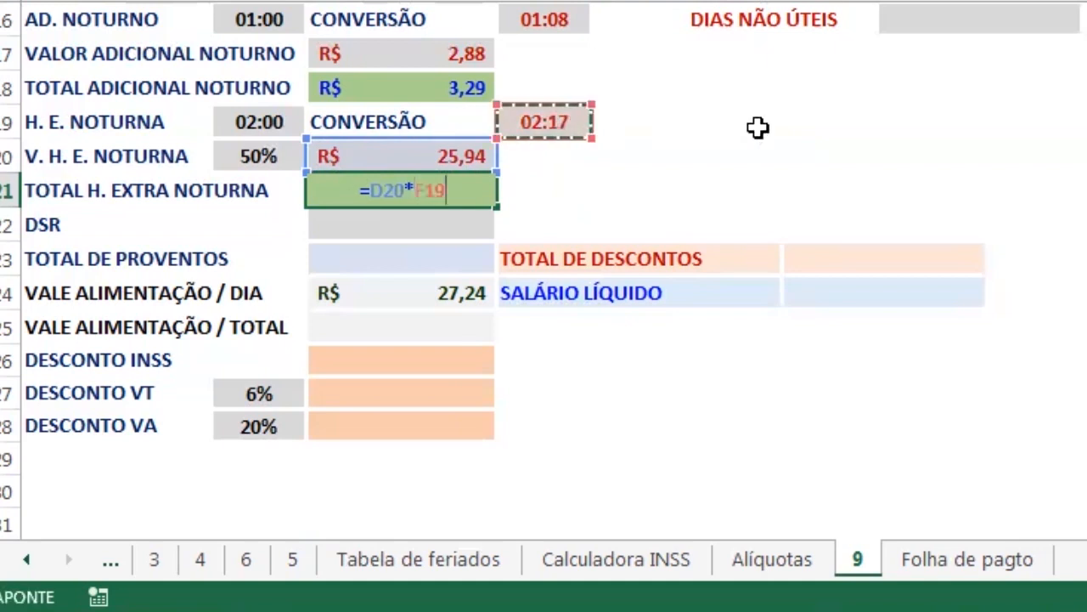
text(*24)
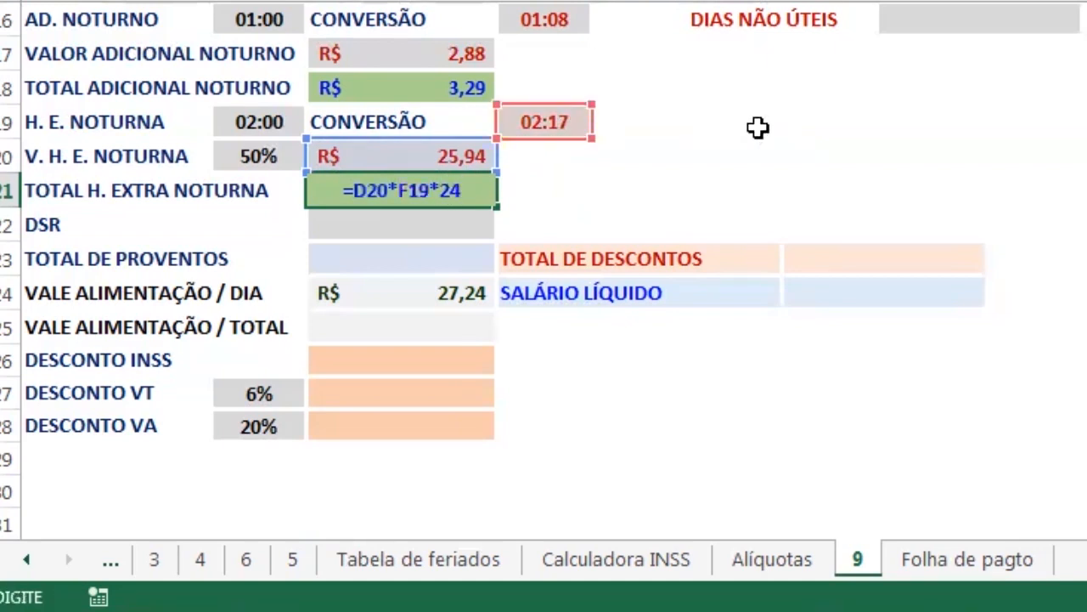
key(Return)
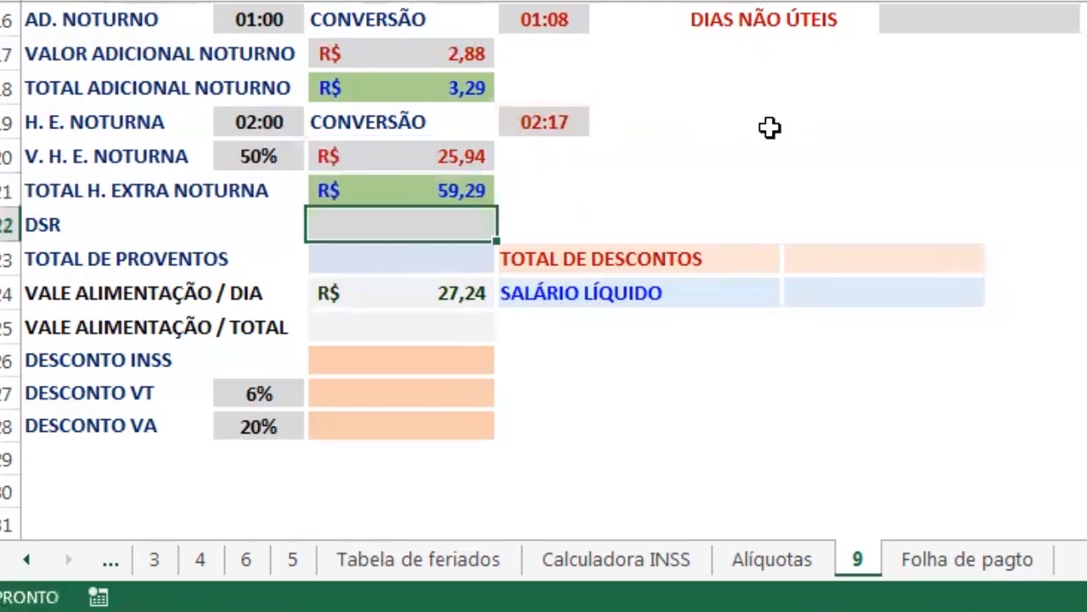
click(420, 190)
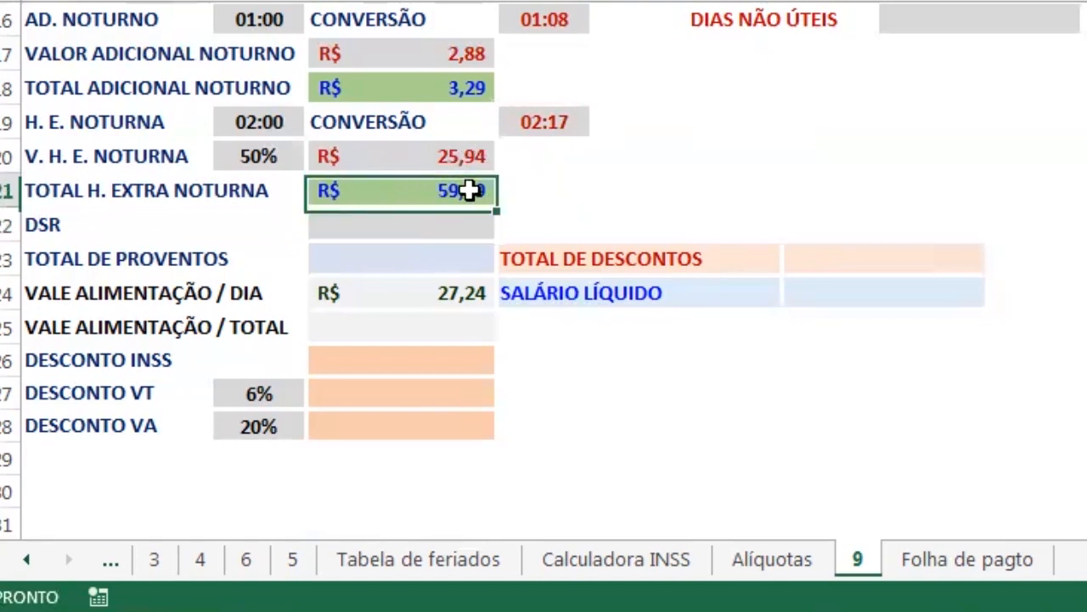
click(408, 158)
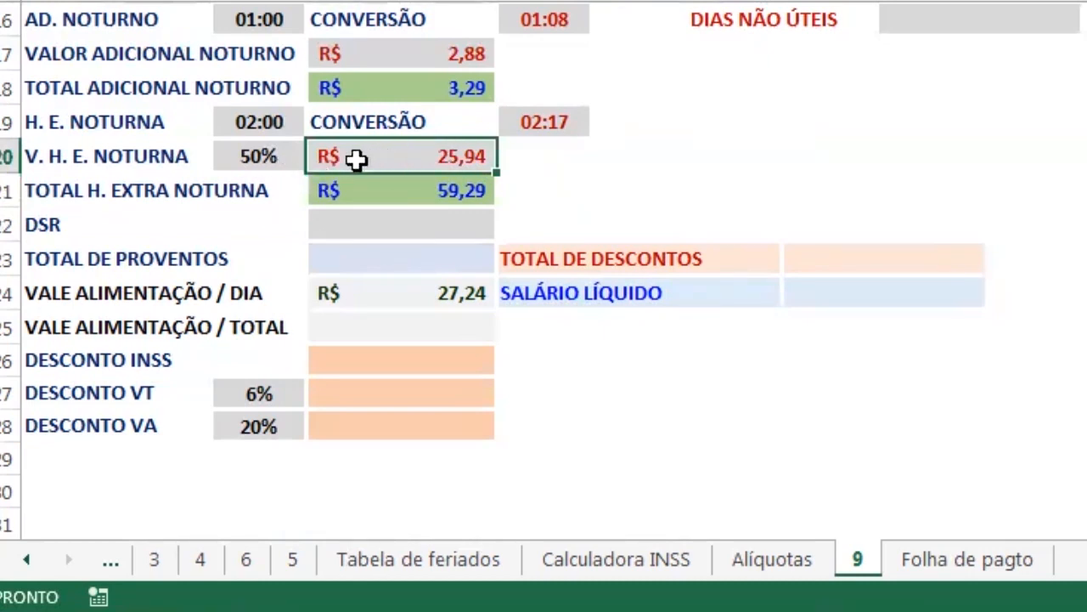
click(397, 188)
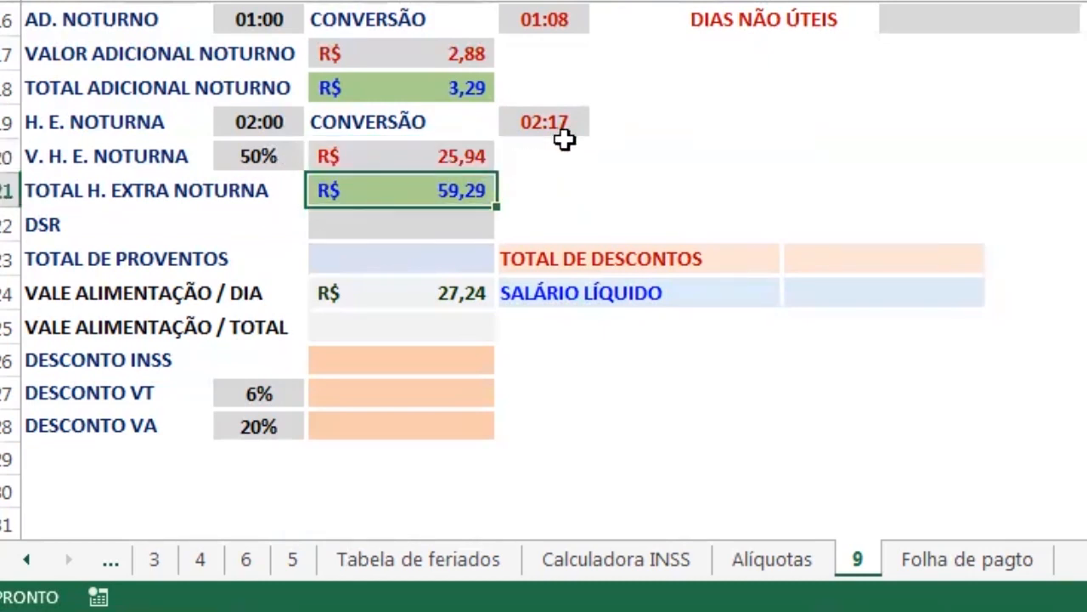
Start the Dias Corridos formula in J14 with an SE test on the end date minus the start date, =SE(J12-J11+1<=0
click(436, 223)
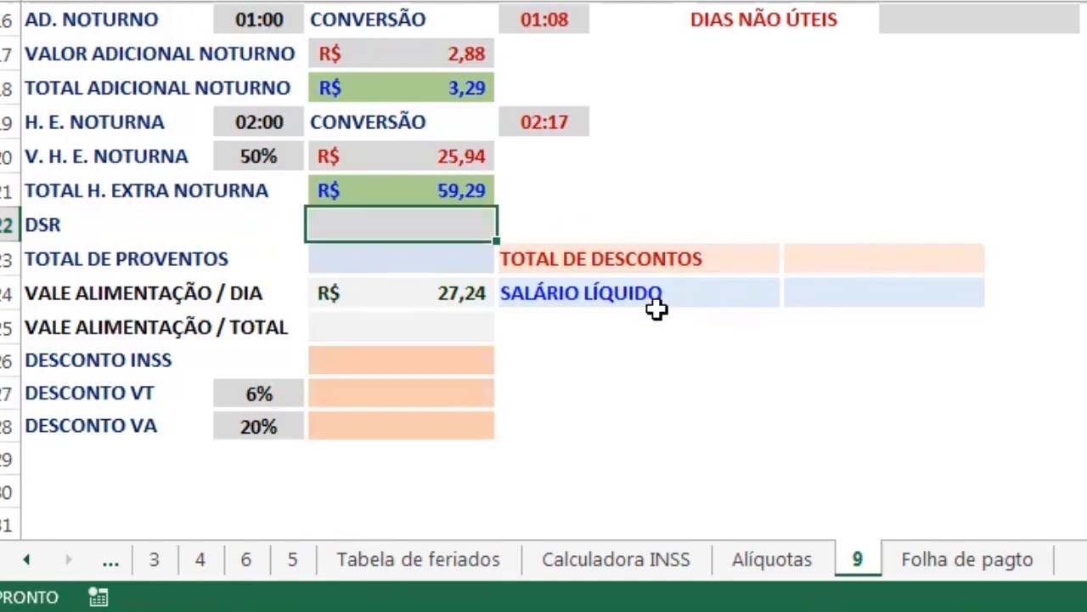
scroll(651, 348, up, 1)
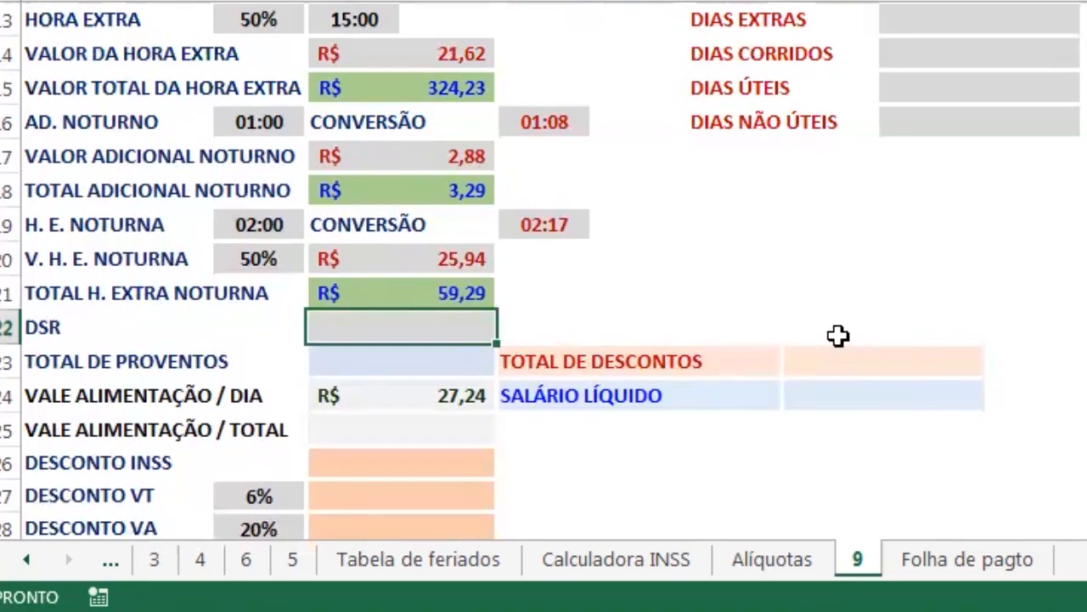
scroll(884, 314, up, 1)
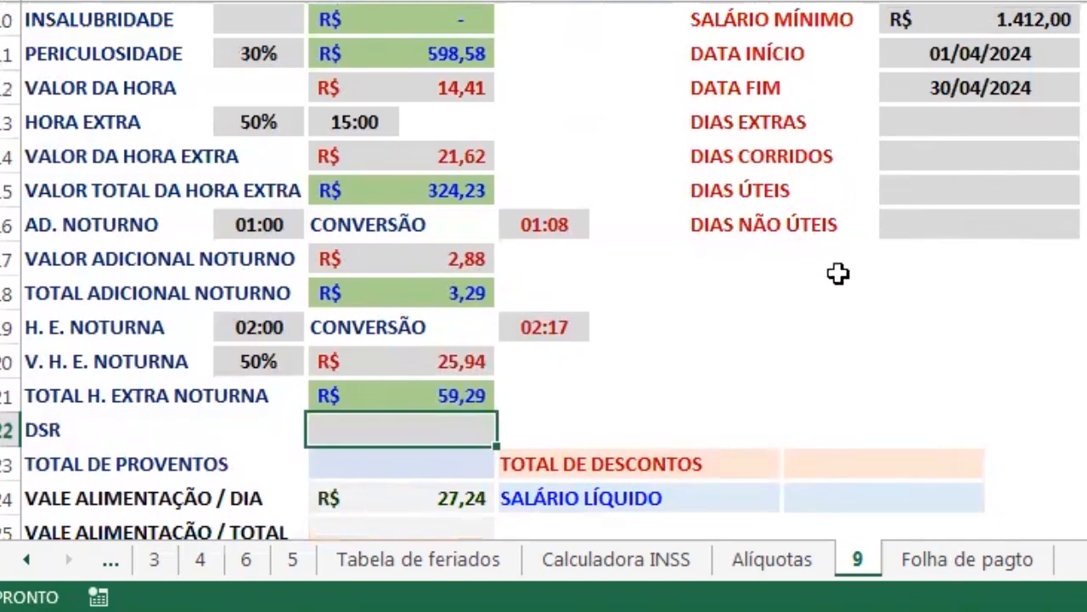
click(1020, 122)
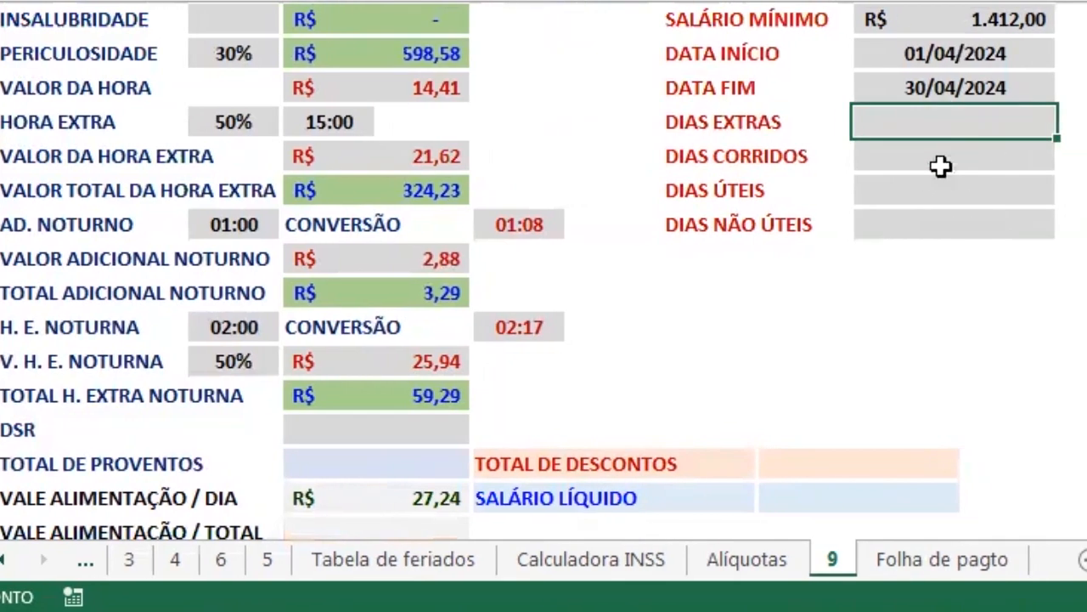
click(935, 157)
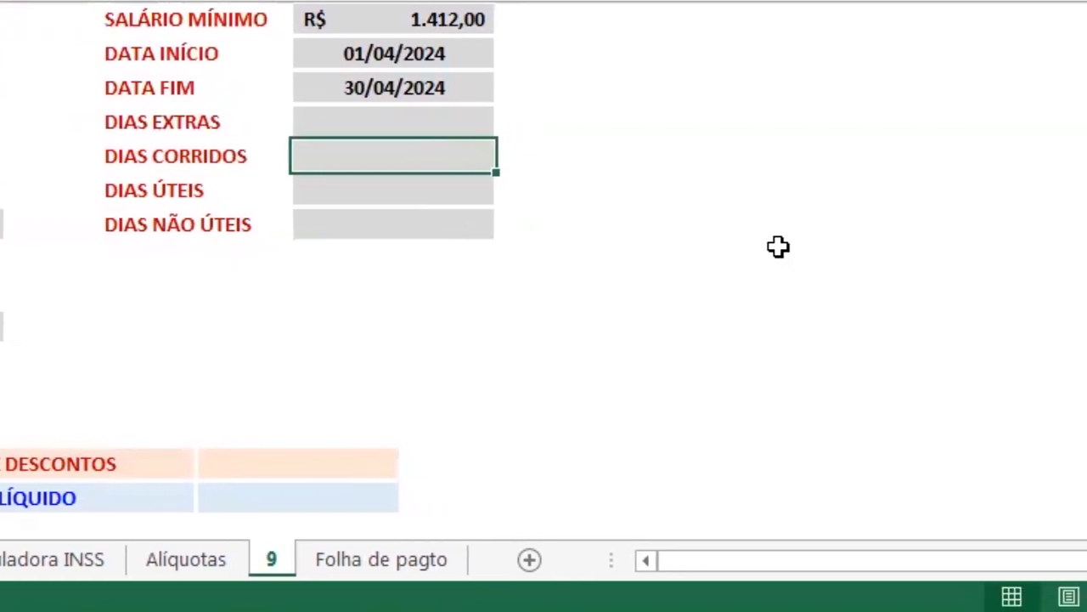
text(=)
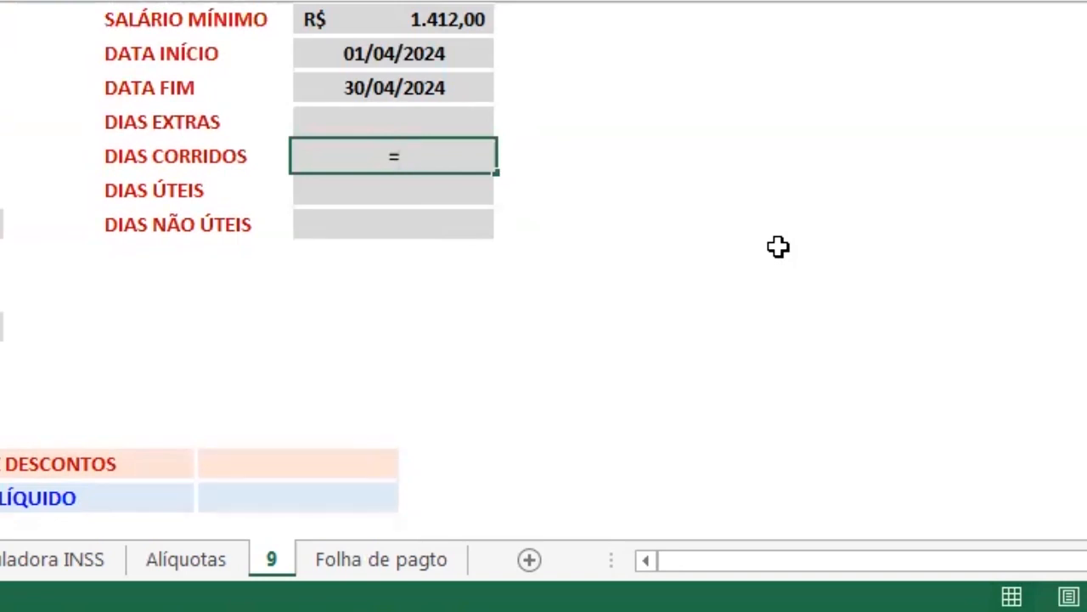
text(se)
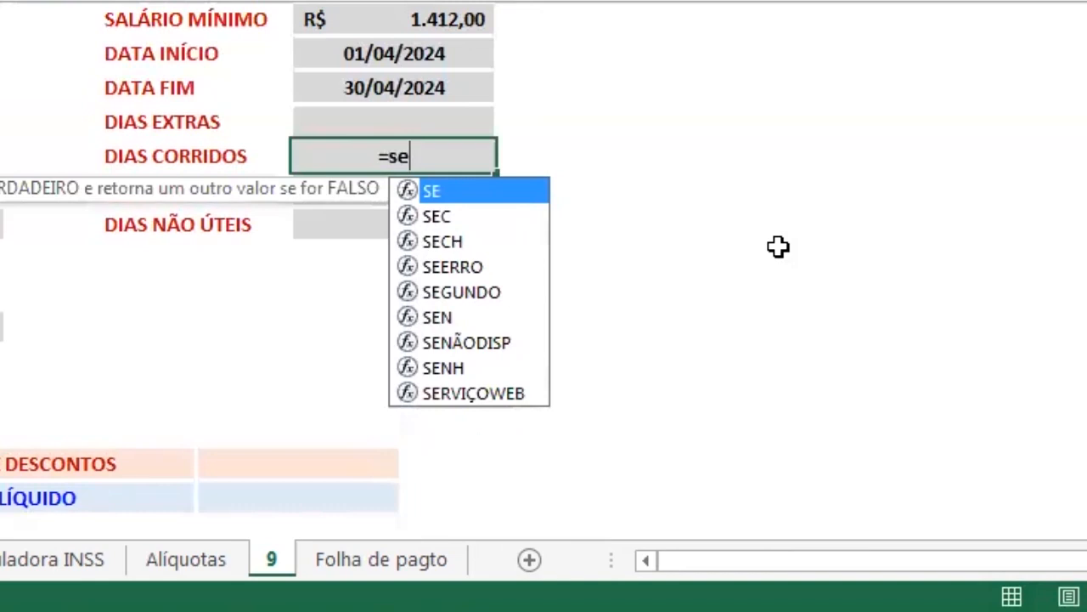
text(()
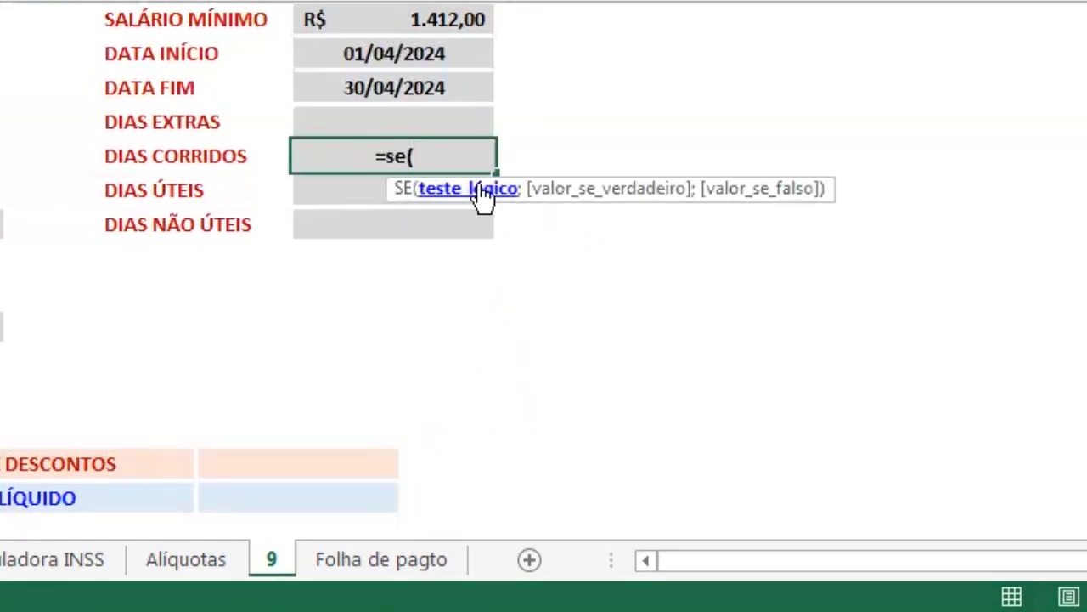
click(422, 87)
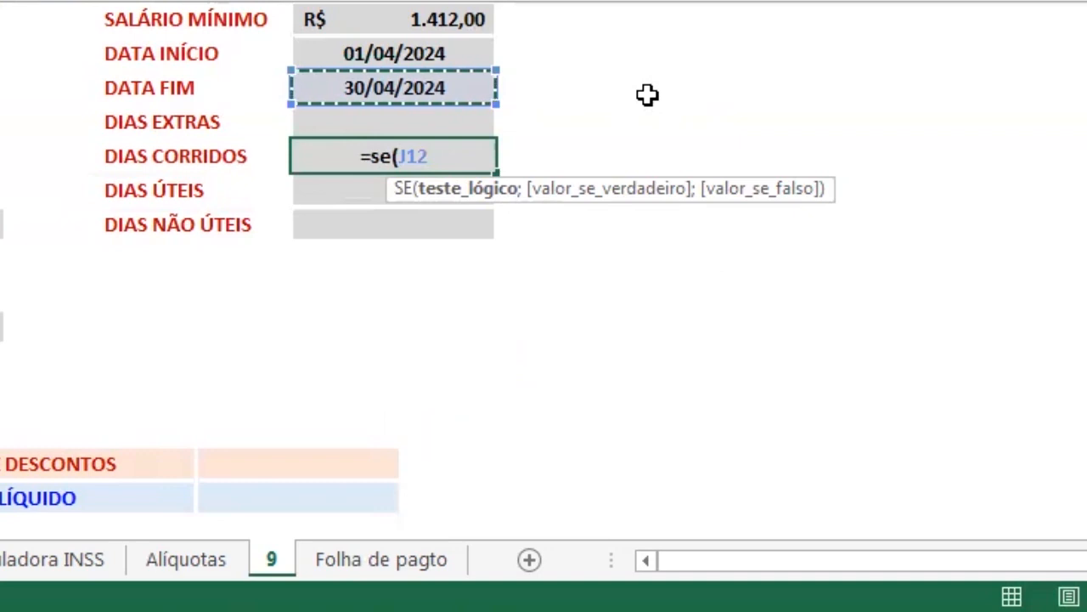
text(-)
click(419, 51)
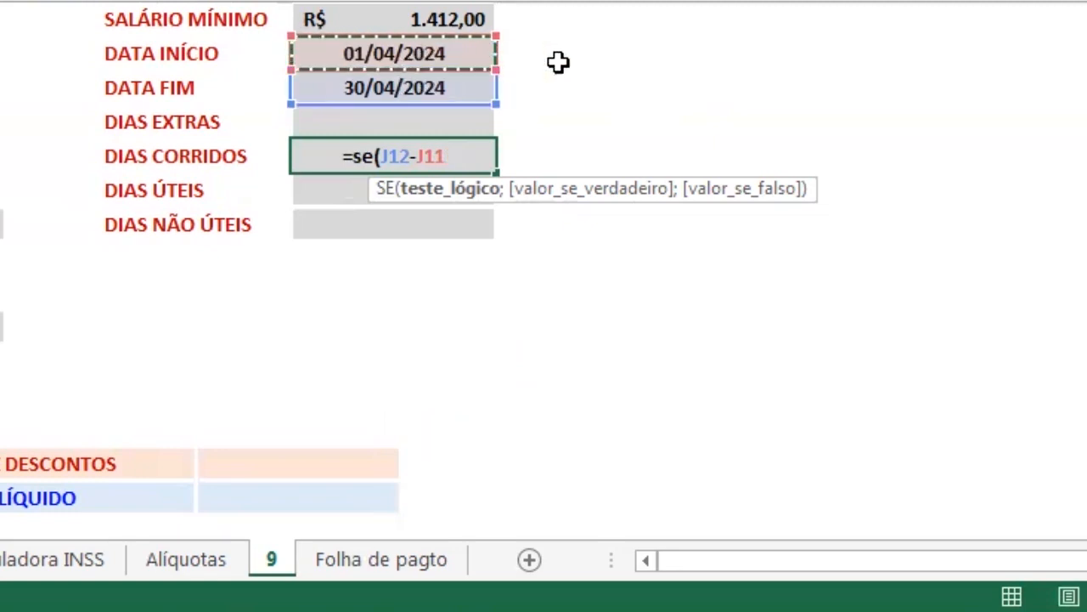
text(+1)
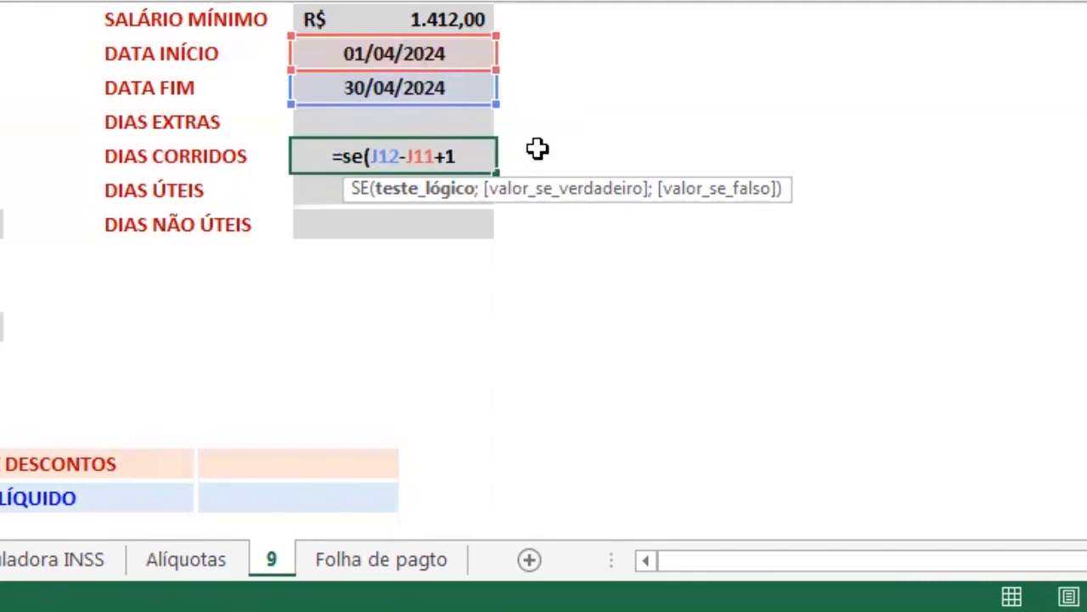
text(<)
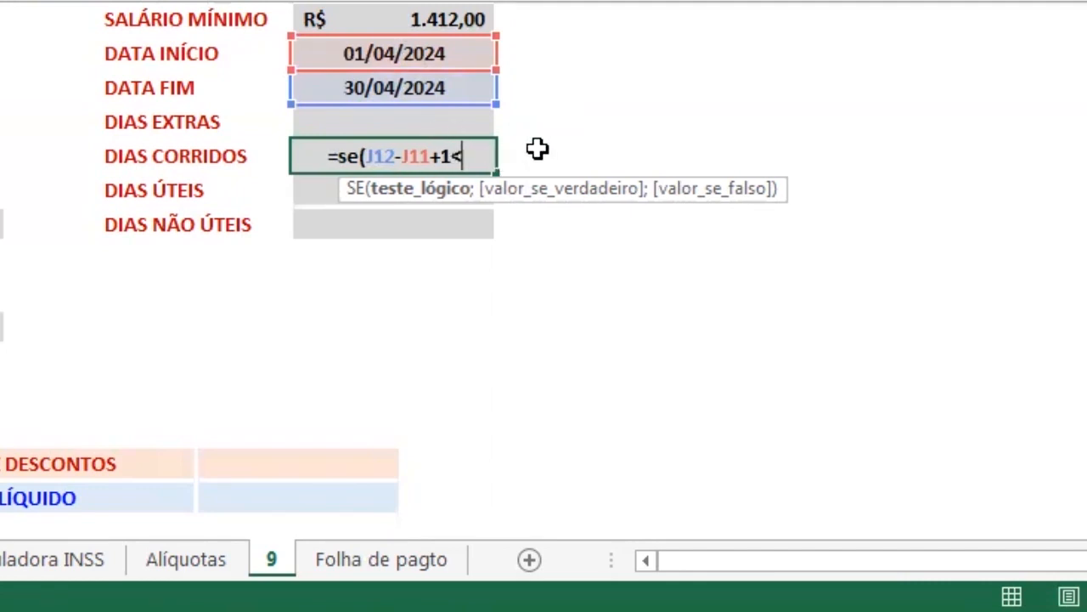
text(=)
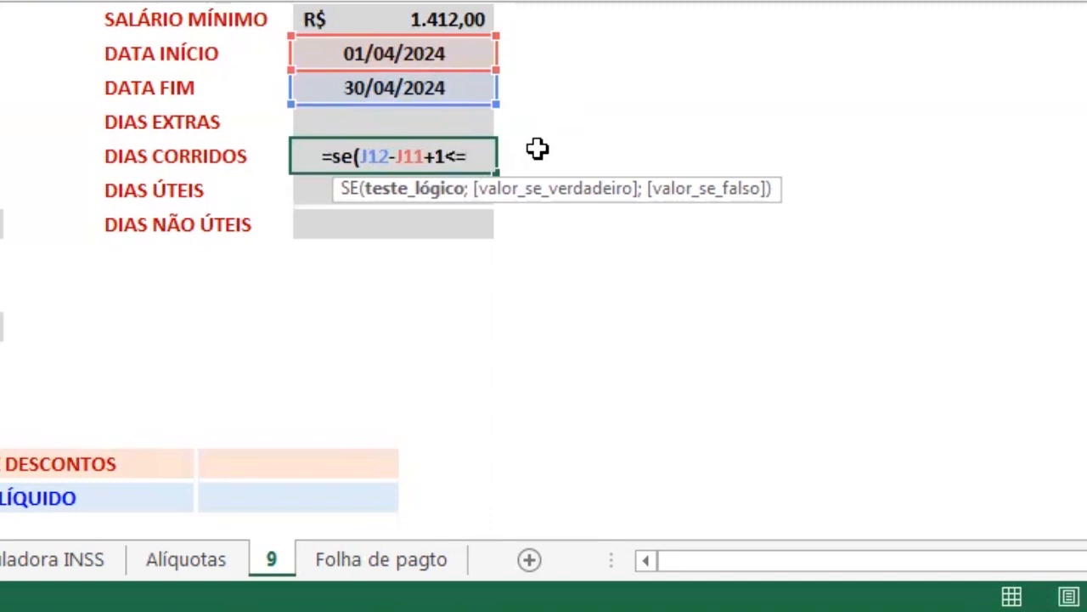
text(0)
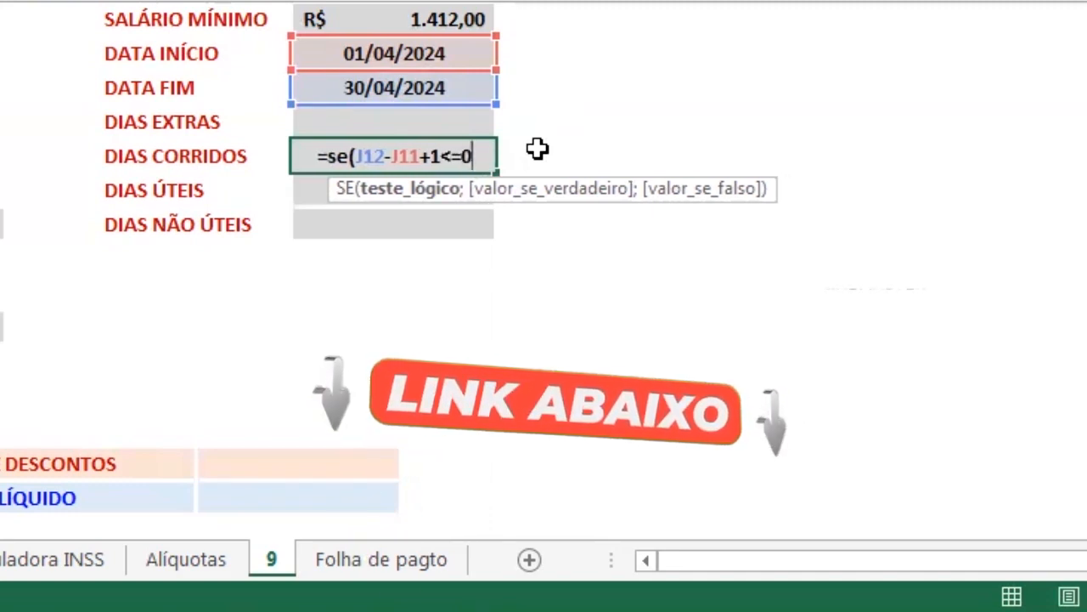
Complete the Dias Corridos formula in J14 so it returns "" when the test is true and J12-J11+1 otherwise
text(;"")
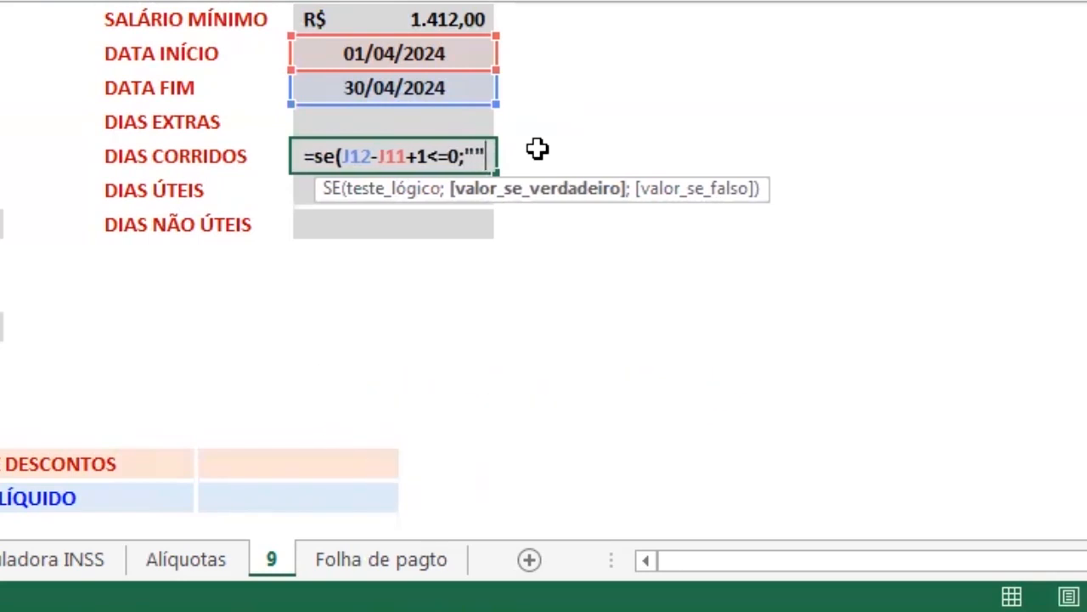
text(;)
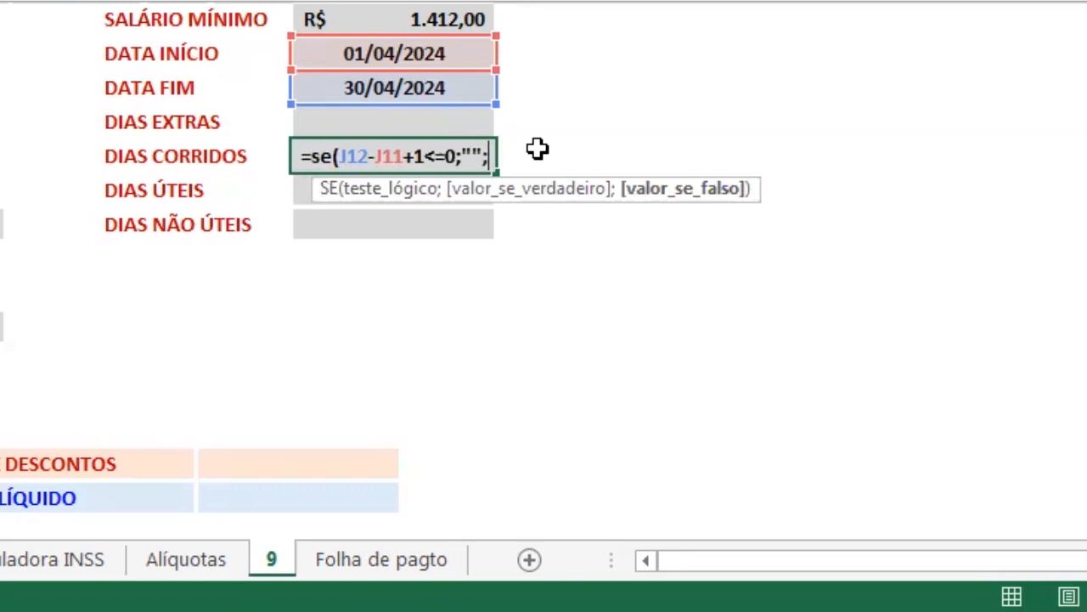
text(j)
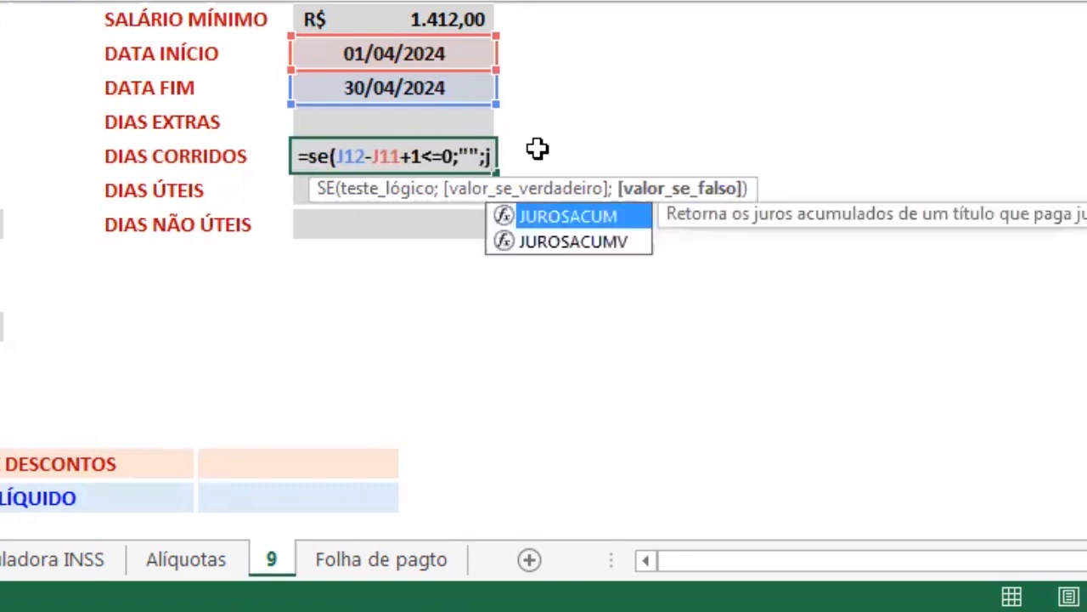
text(12)
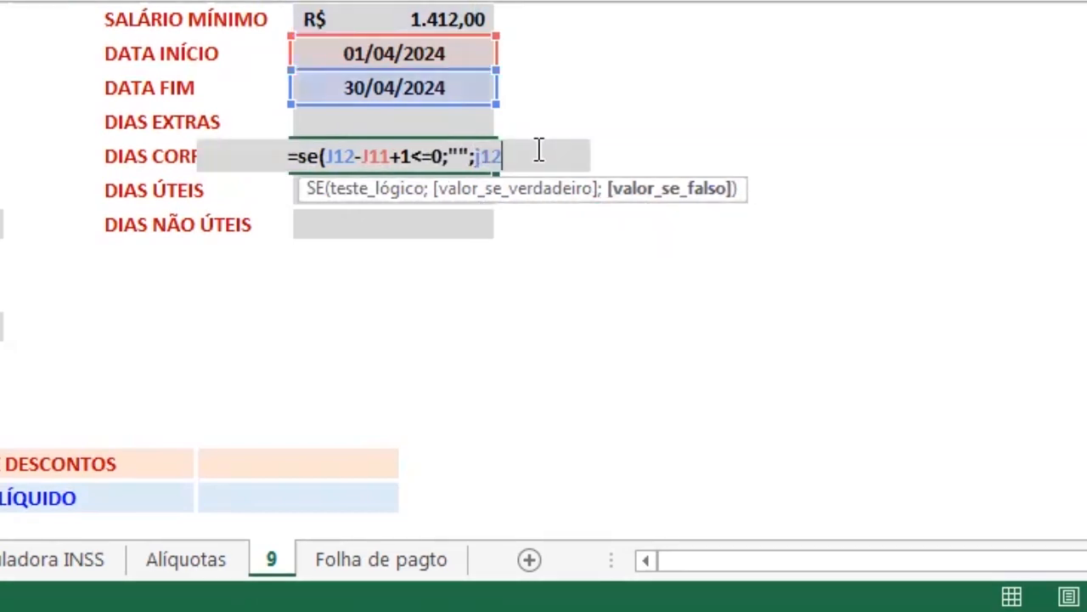
text(-)
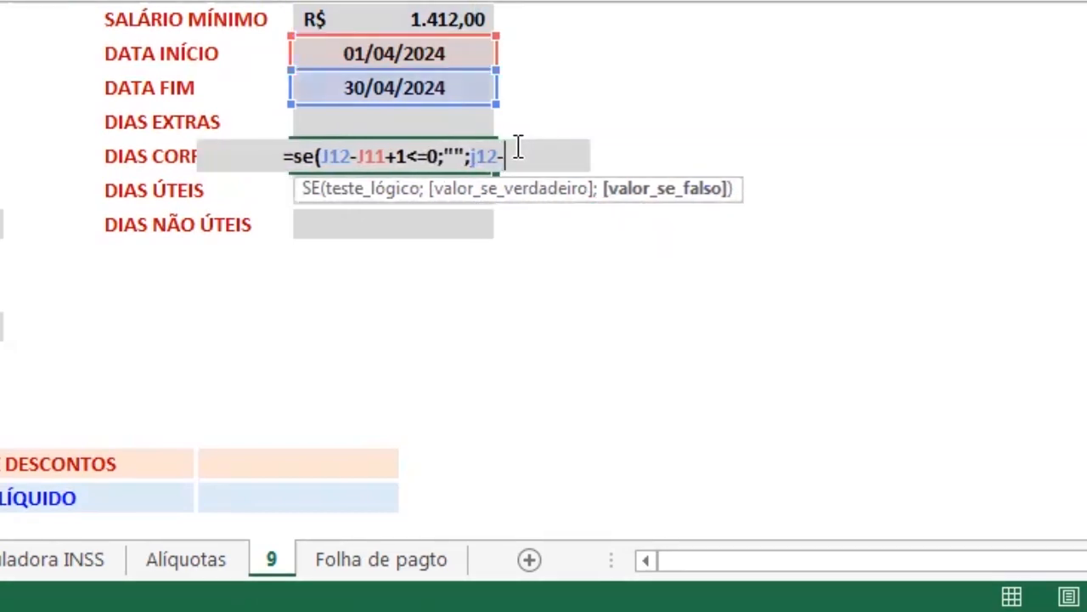
text(j11)
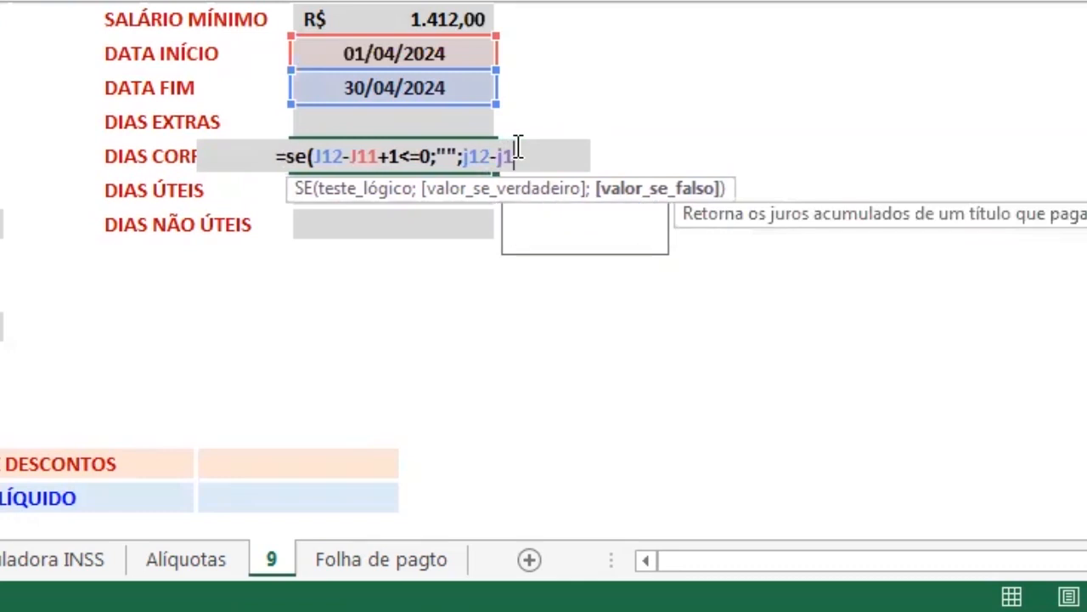
text(+1)
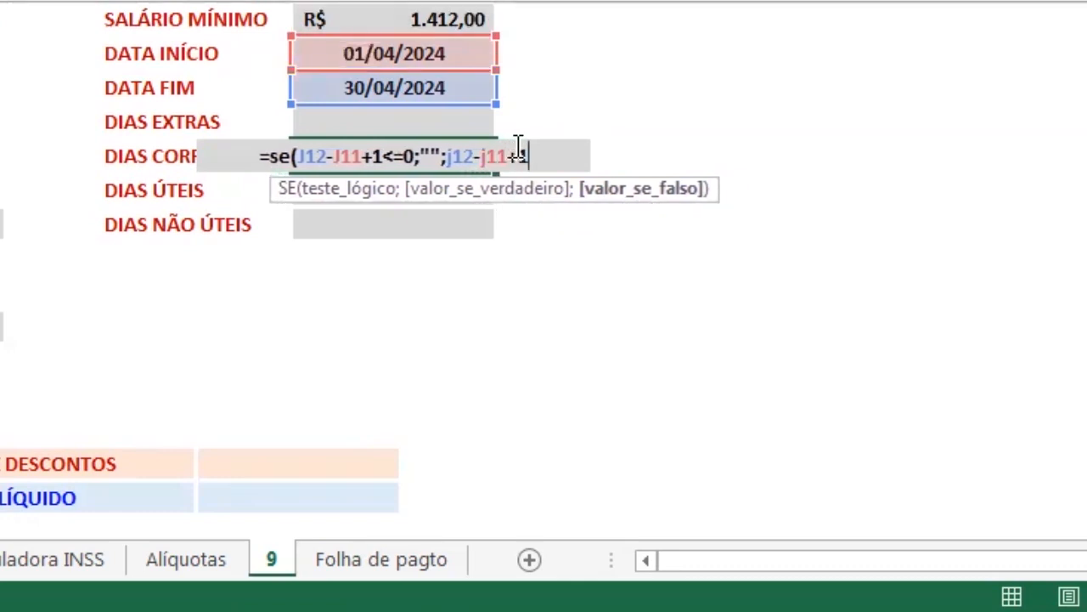
text())
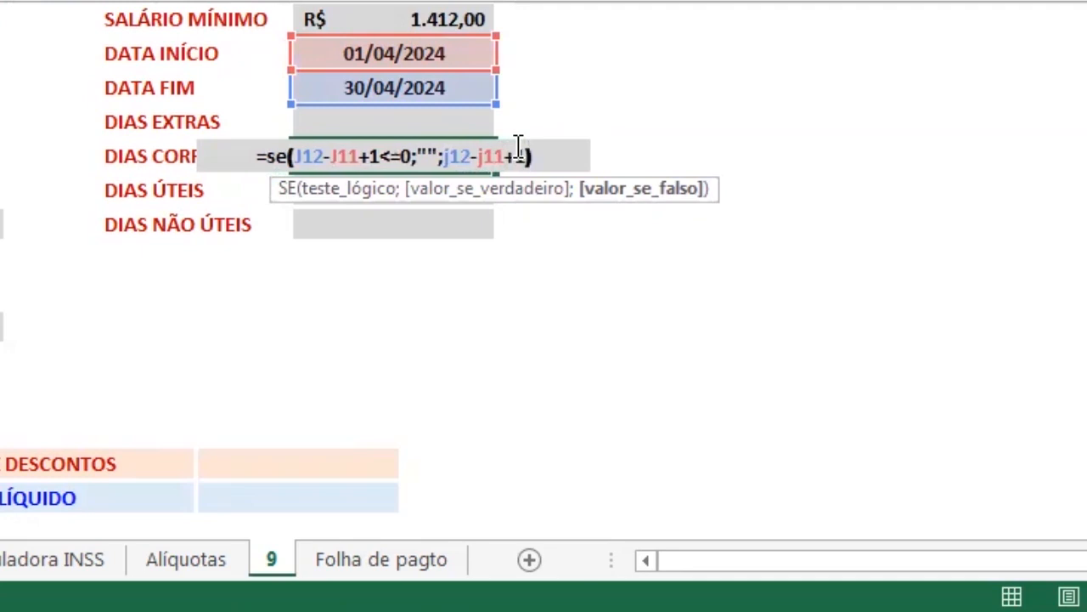
key(Return)
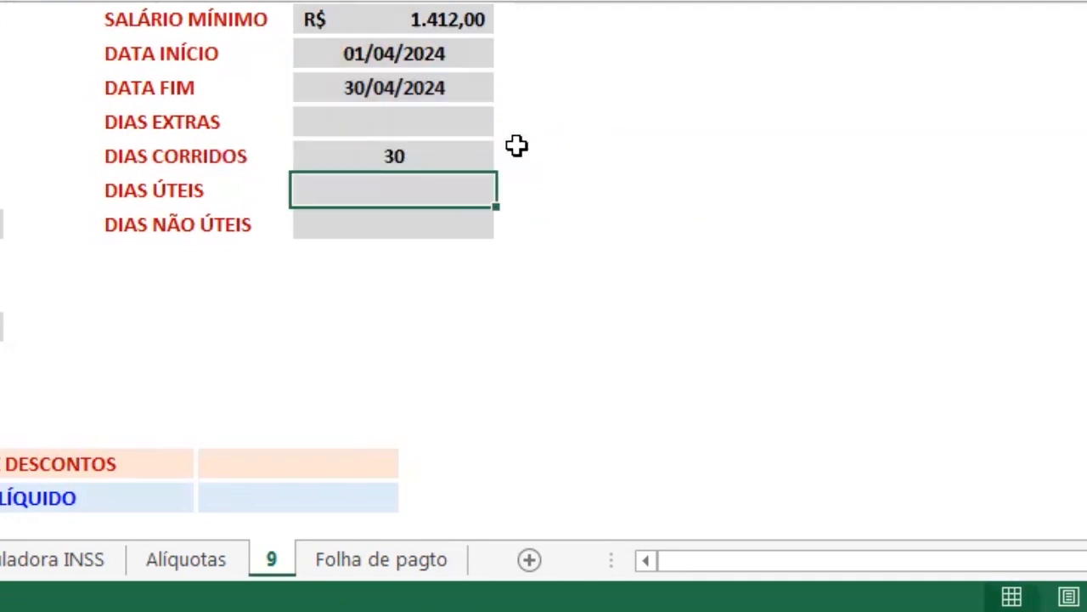
key(Up)
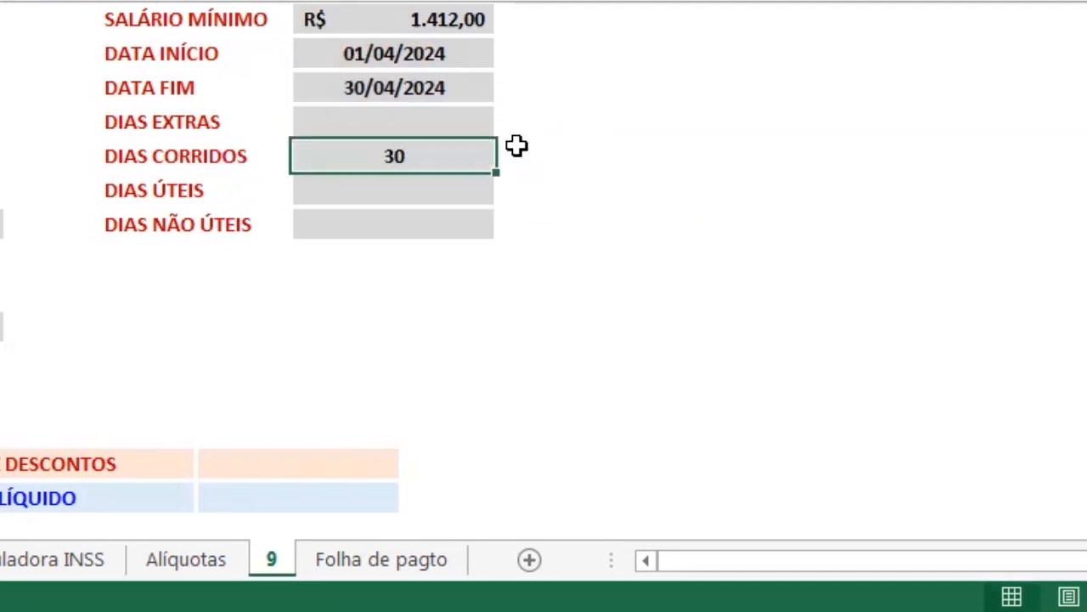
Start the Dias Úteis formula in J15 with an SE test built on the DIATRABALHOTOTAL.INTL function
key(Down)
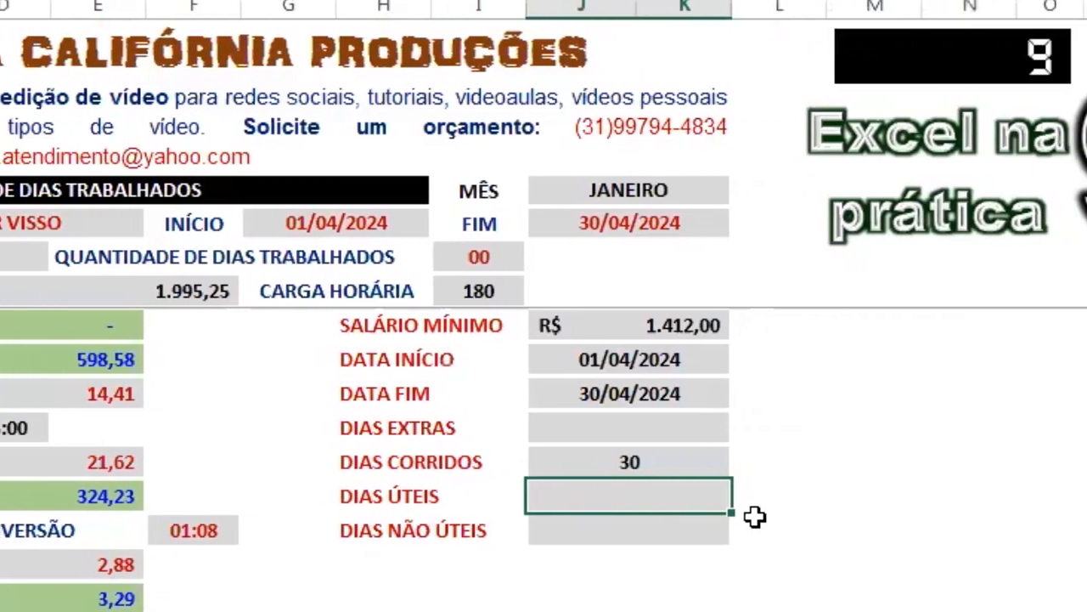
text(=)
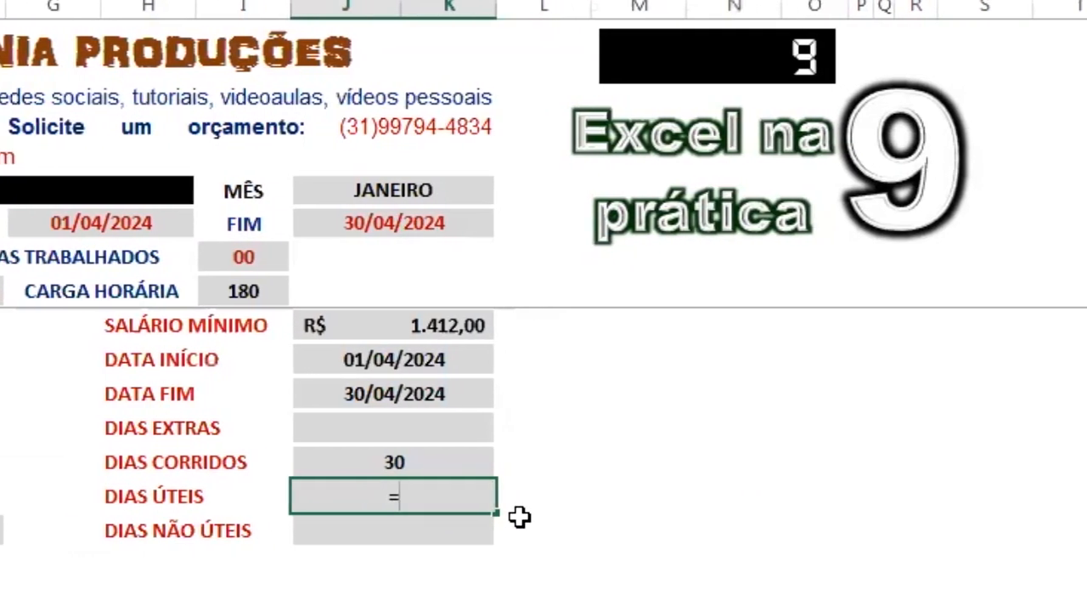
text(SE)
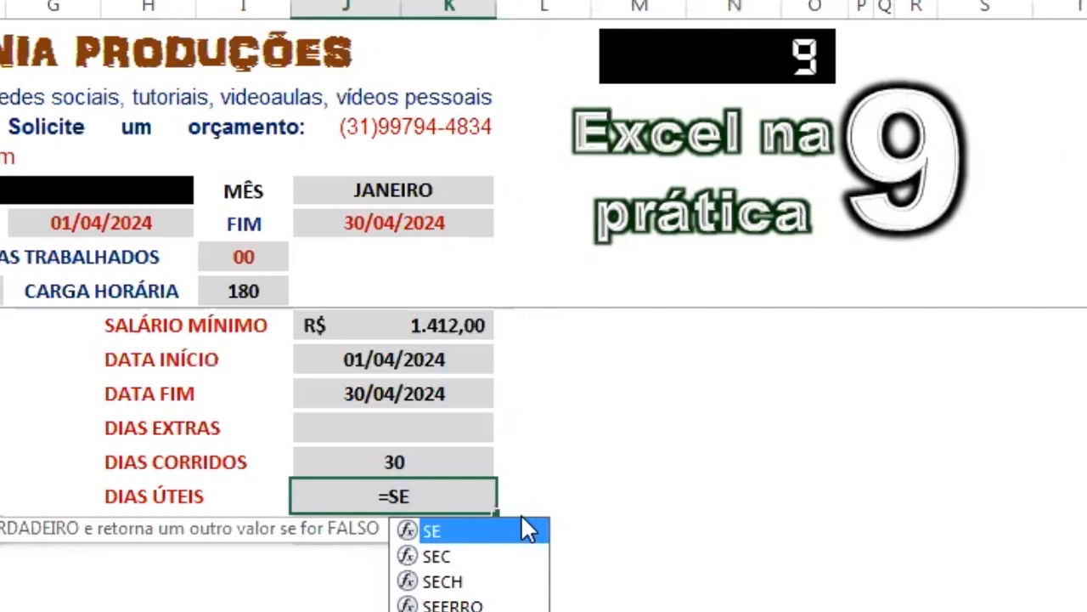
text(()
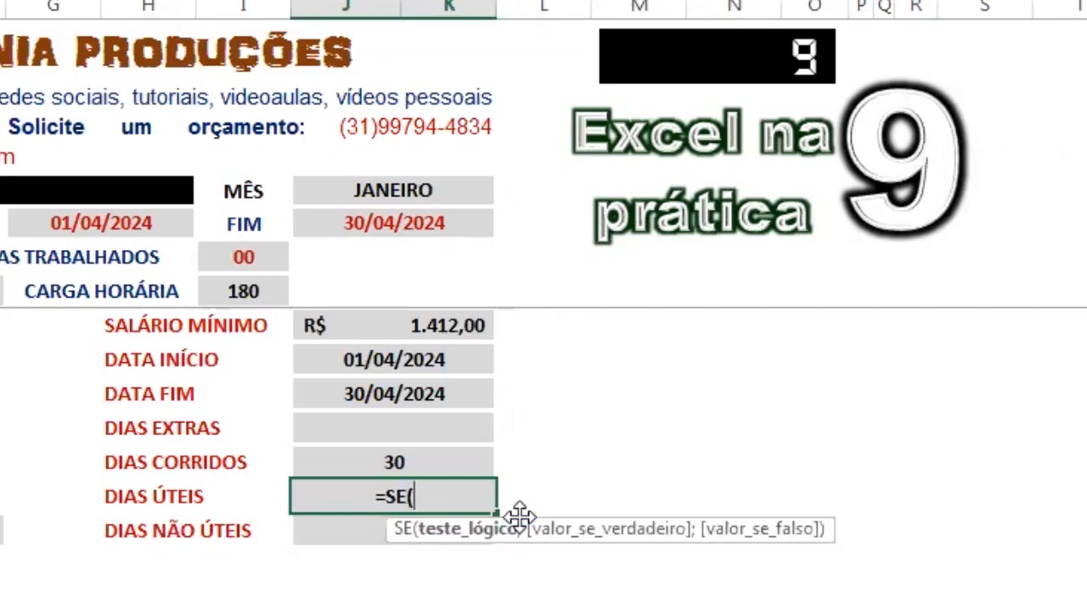
text(DI)
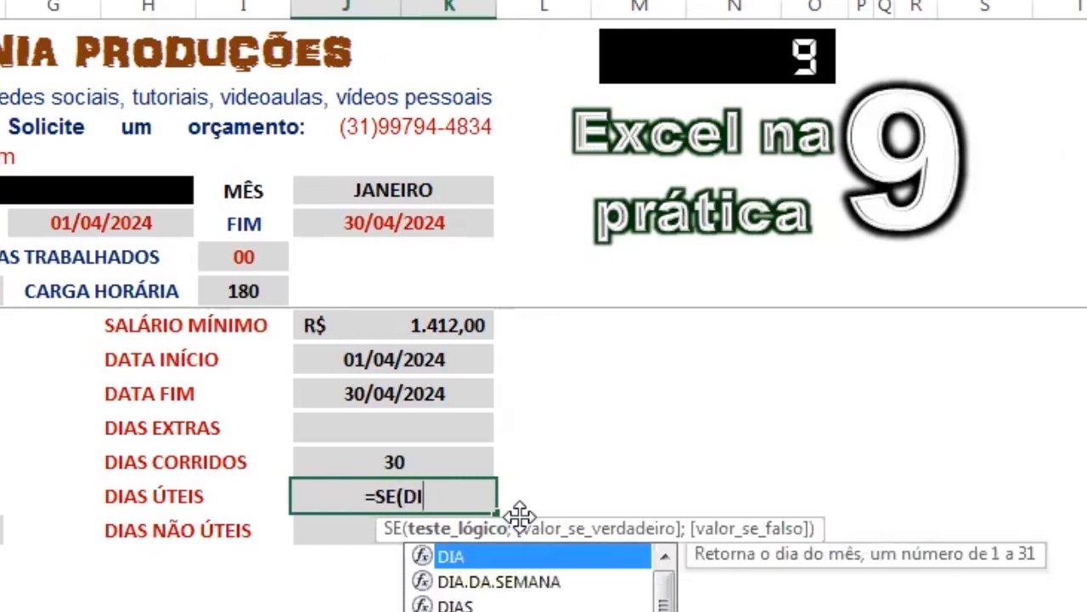
key(Down)
key(Down)
key(Down)
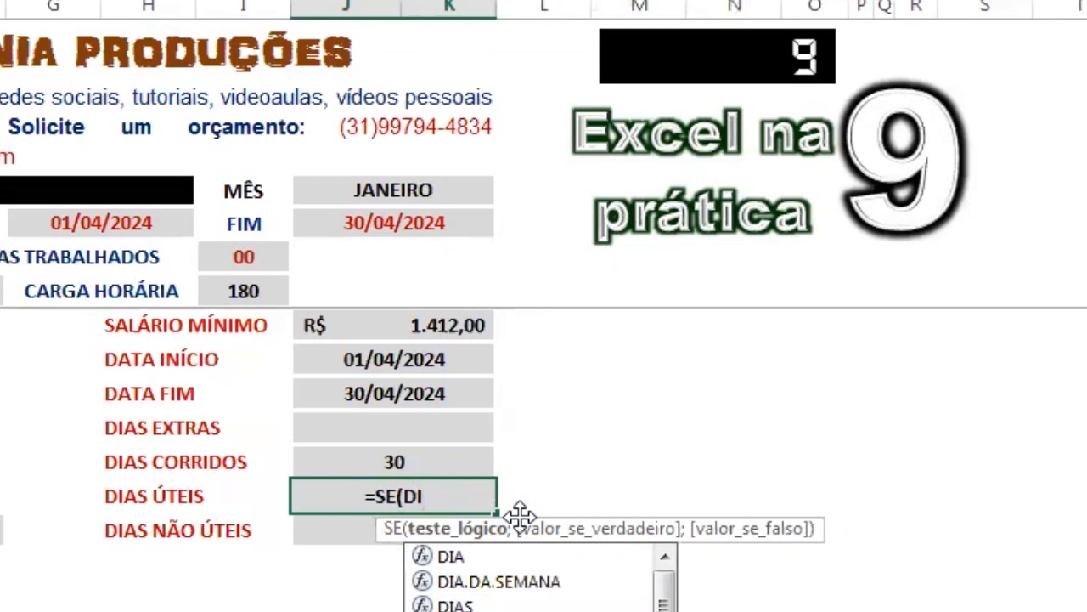
key(Tab)
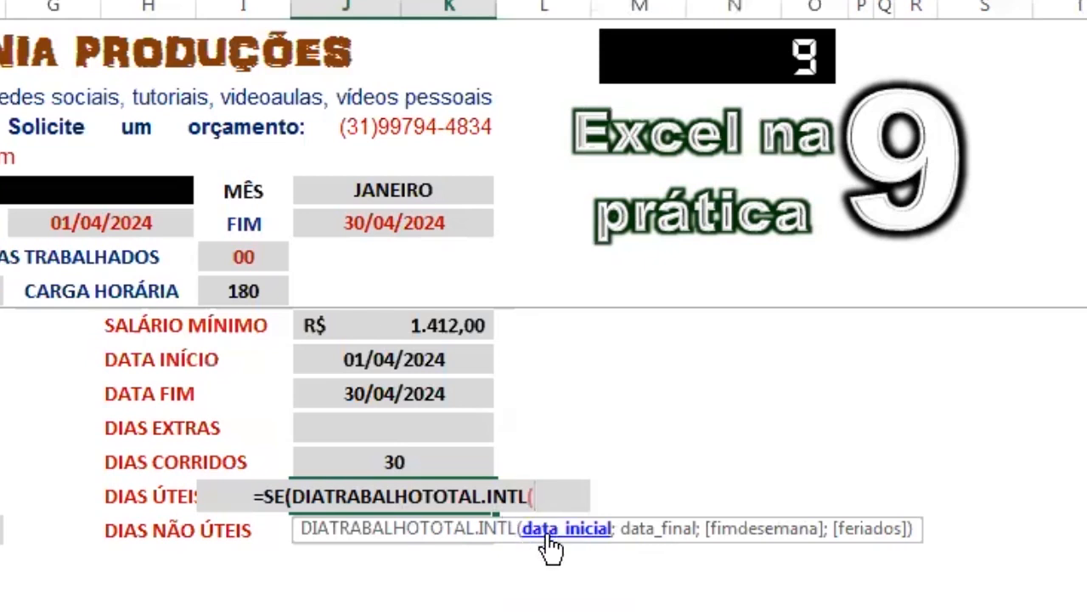
Give DIATRABALHOTOTAL.INTL the start date J11, the end date J12 and weekend option 1 (Sábado, domingo)
text(J11)
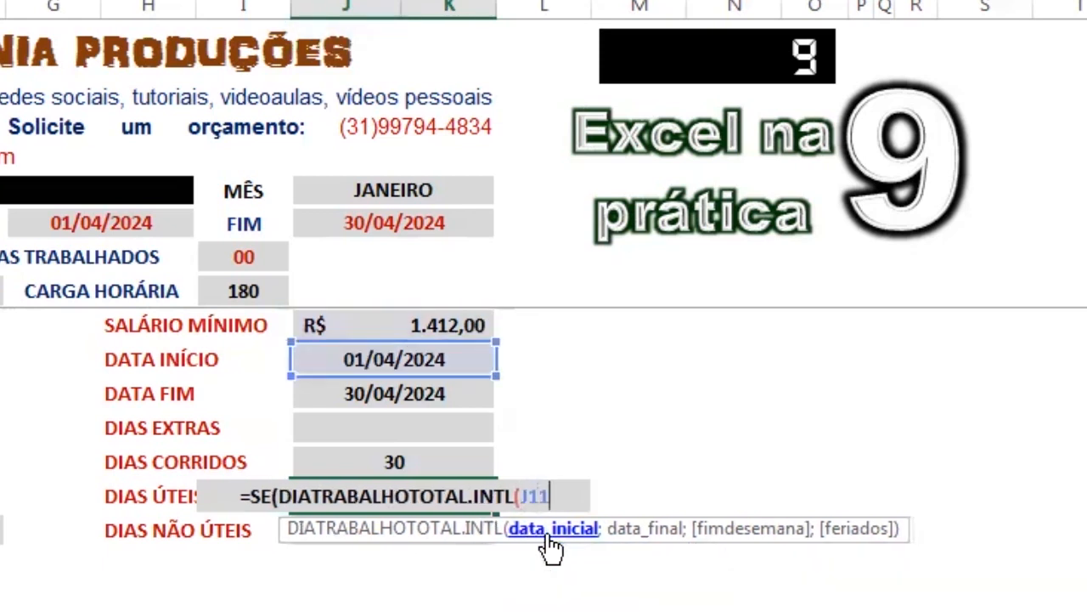
text(;)
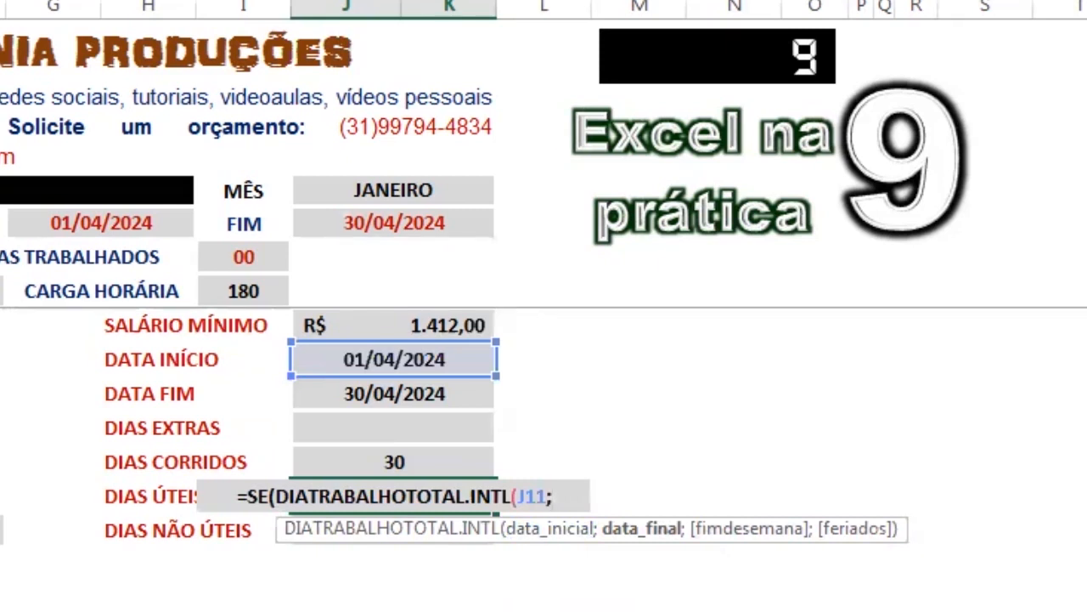
text(J)
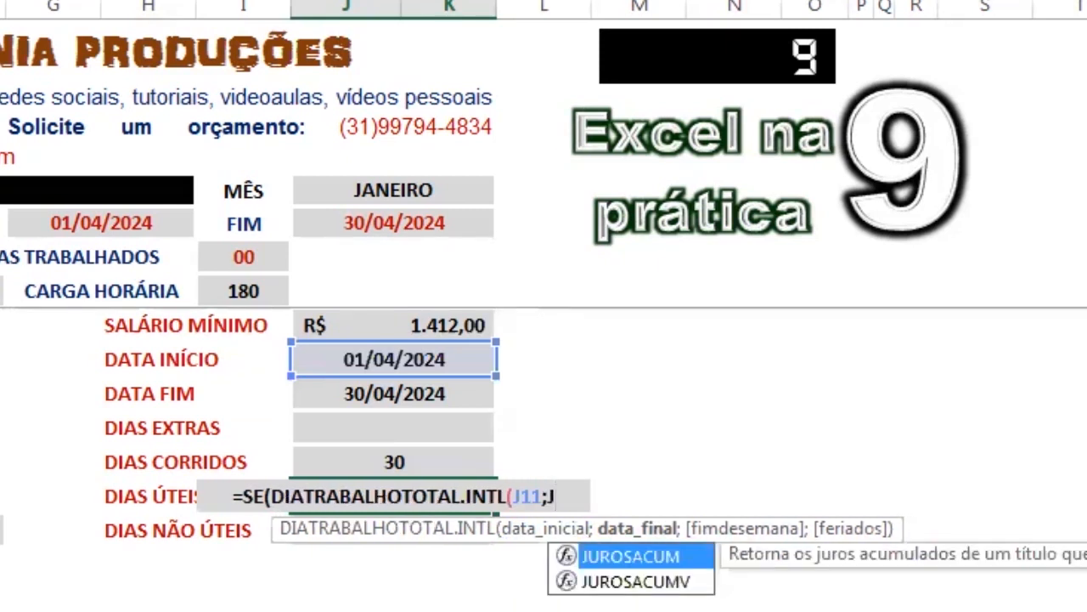
text(12)
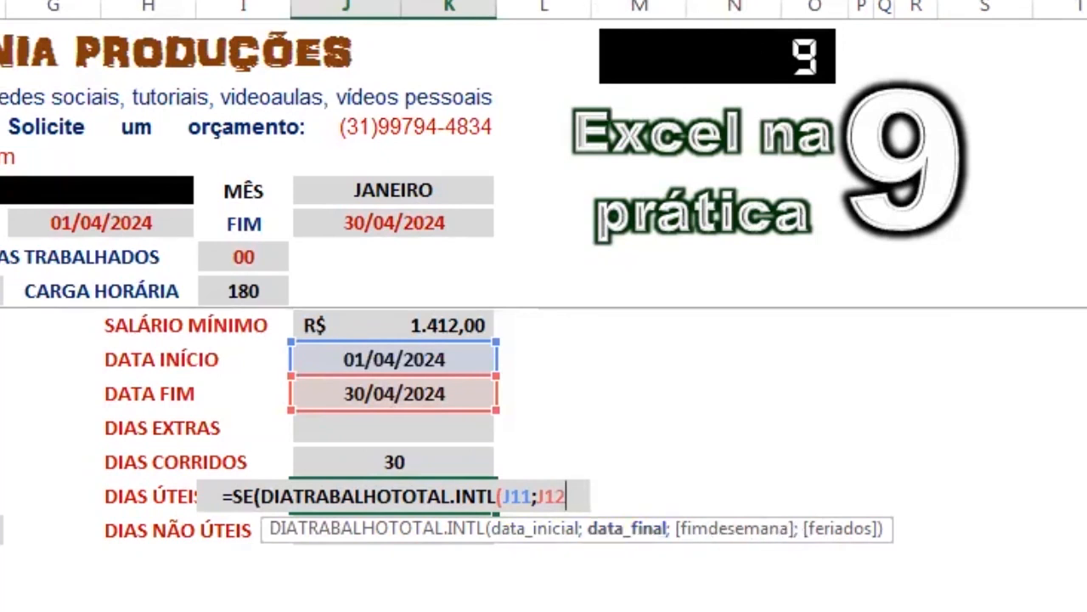
text(;)
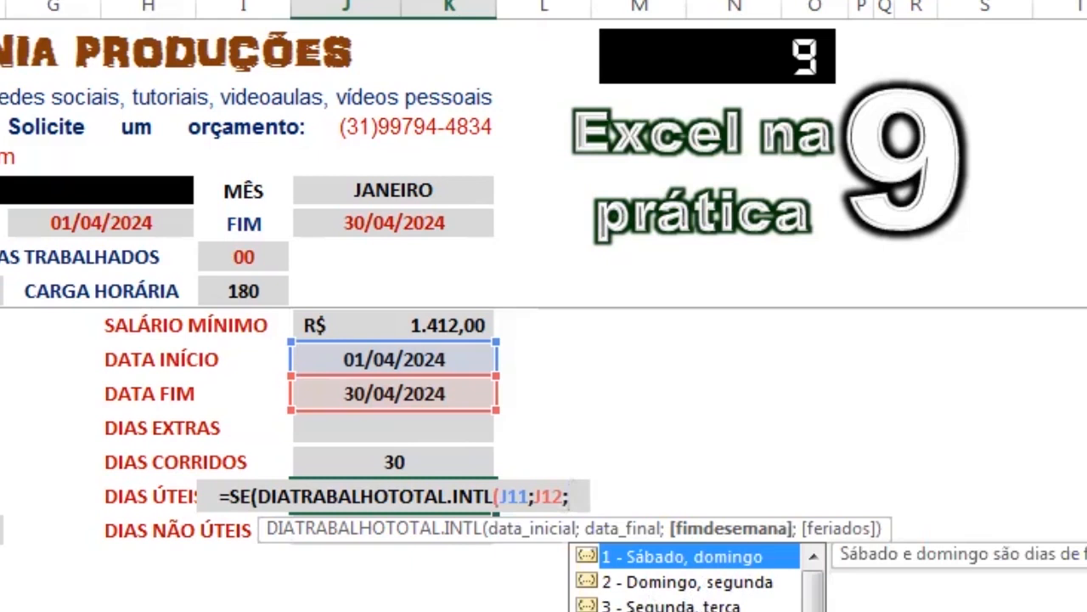
scroll(1001, 448, down, 2)
scroll(1001, 449, up, 1)
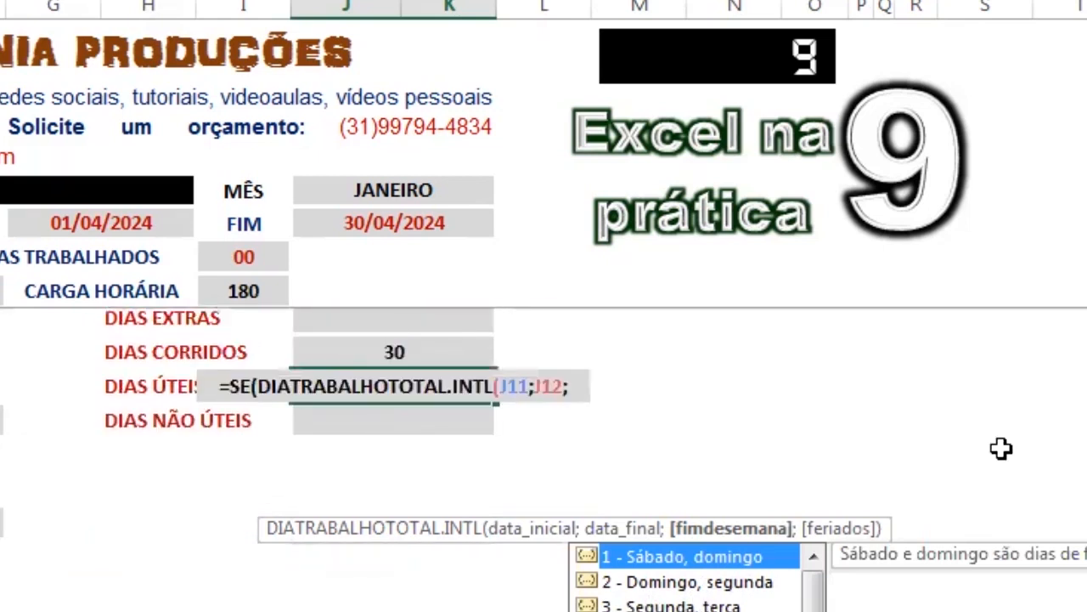
scroll(1001, 449, up, 1)
text(1)
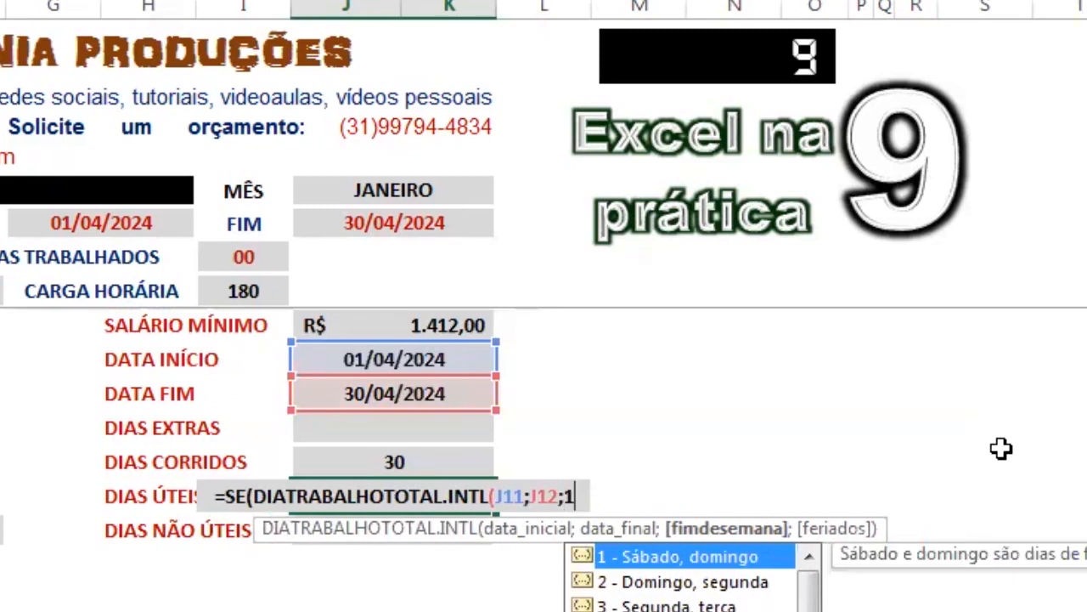
text(;)
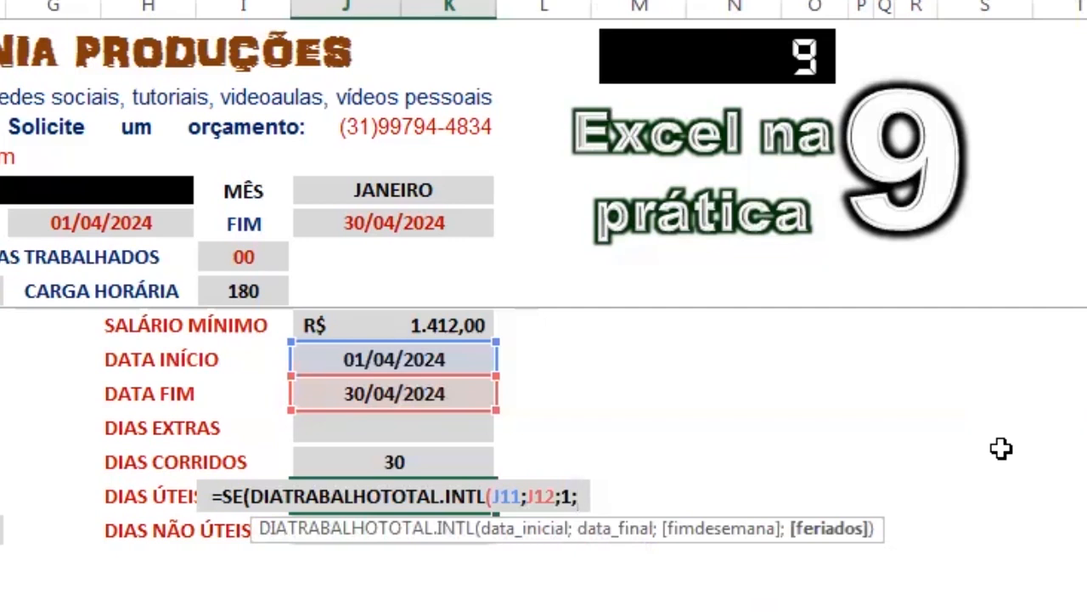
Set the holidays argument of DIATRABALHOTOTAL.INTL in the J15 formula to 'TABELA DE FERIADOS'!A3:A37
text(')
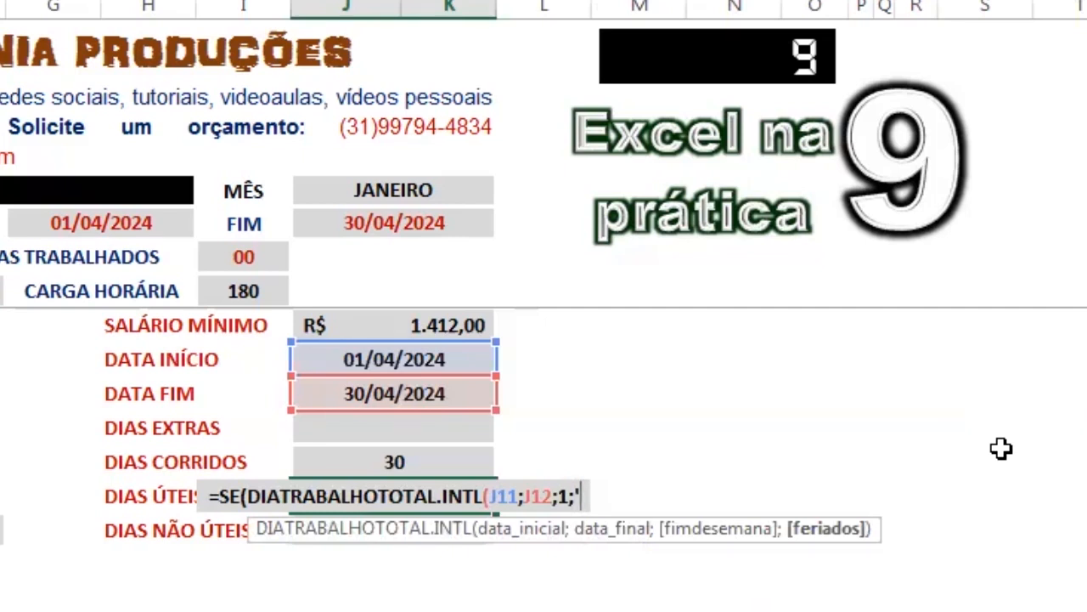
text(TR)
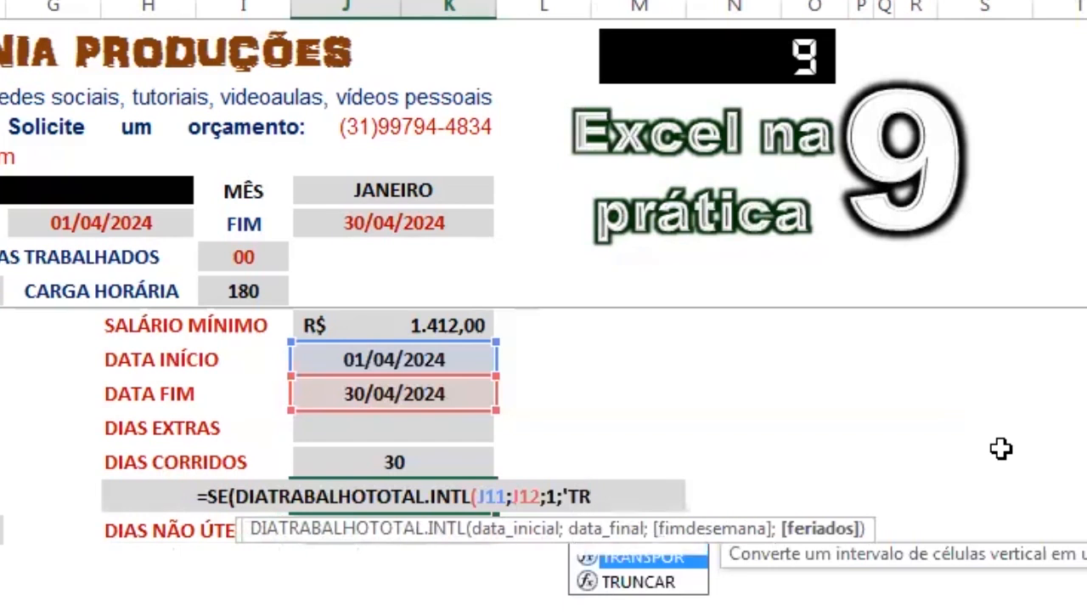
key(BackSpace)
text(ABEL)
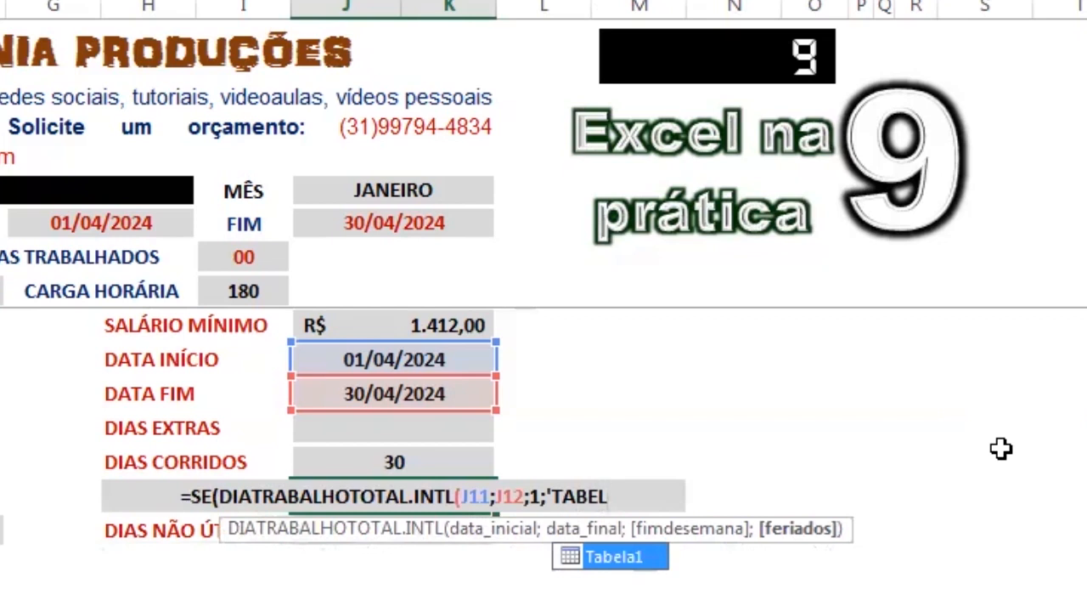
text(A DE)
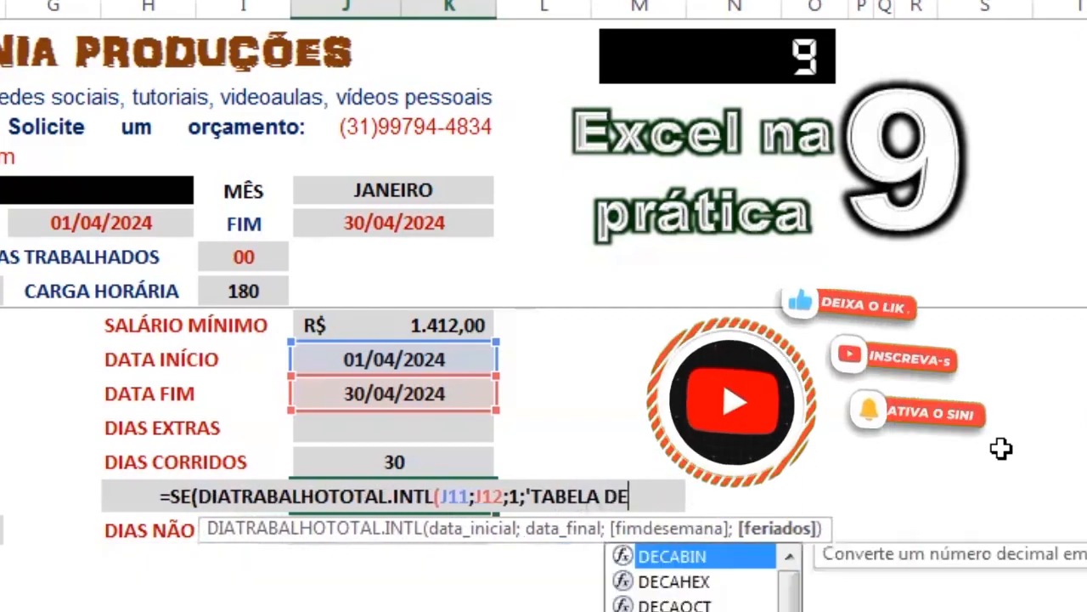
text( FERIADOS)
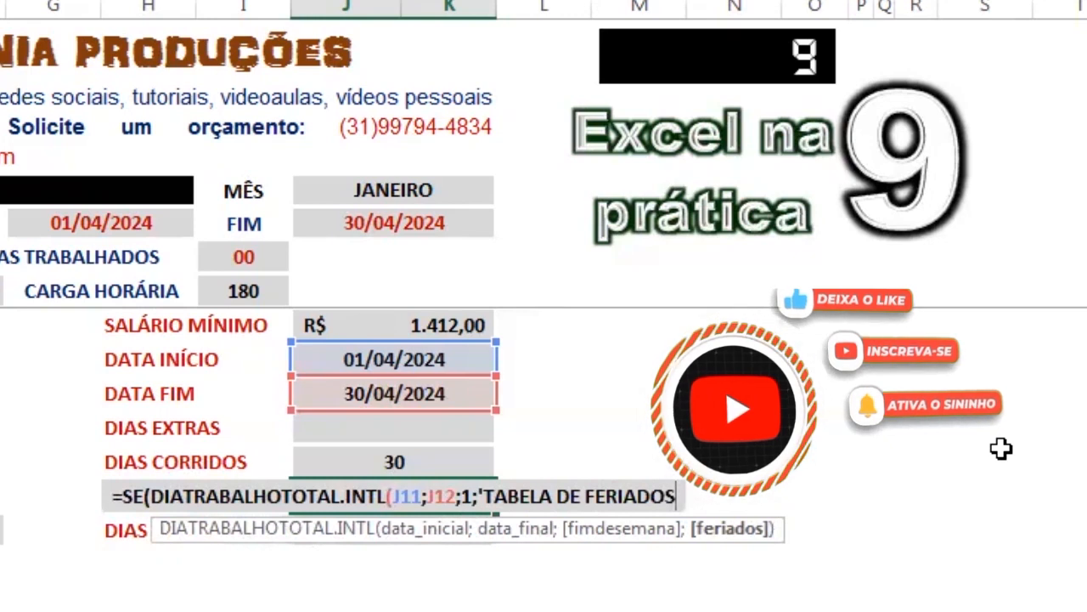
text(')
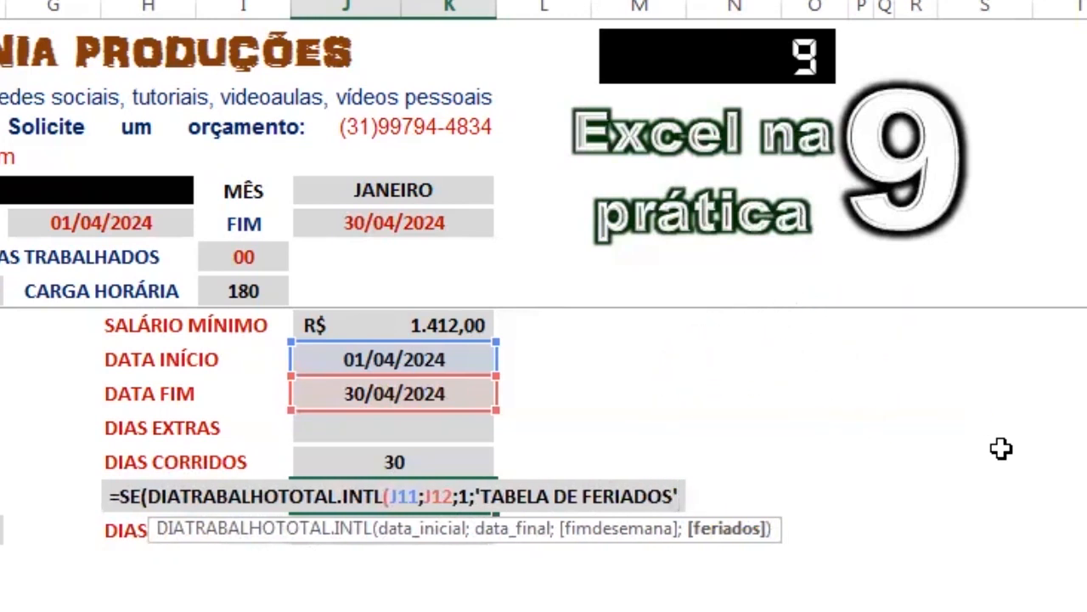
text(!)
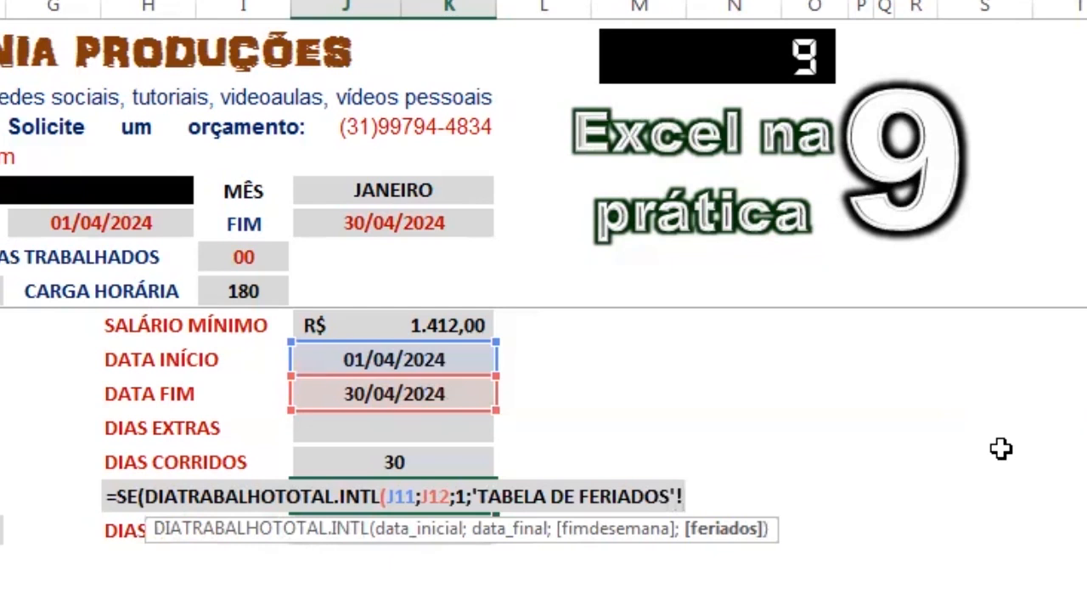
text(a)
key(BackSpace)
text(A)
text(3)
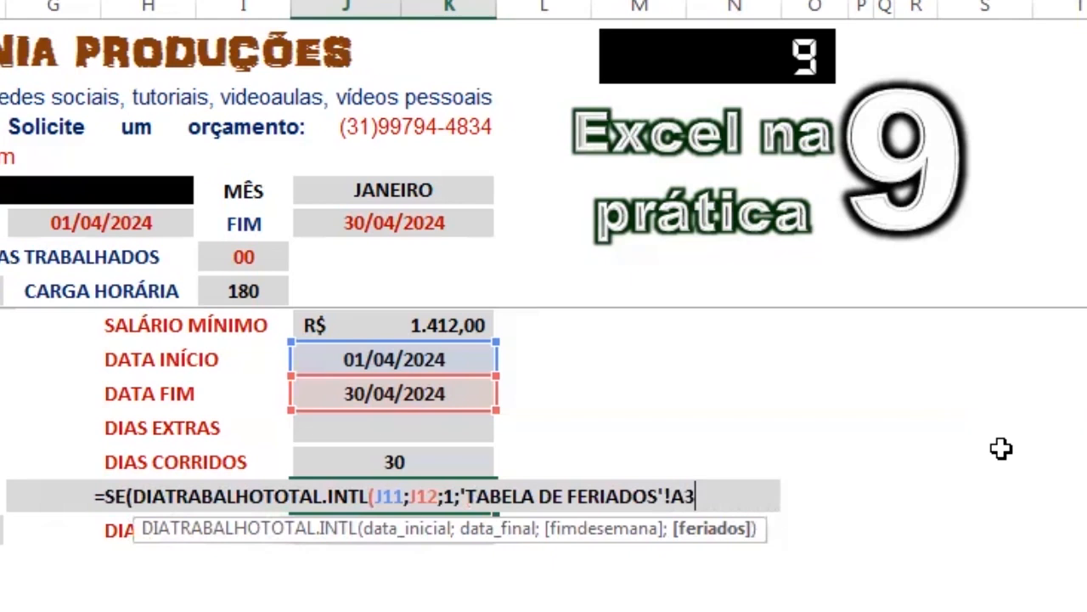
text(:A37)
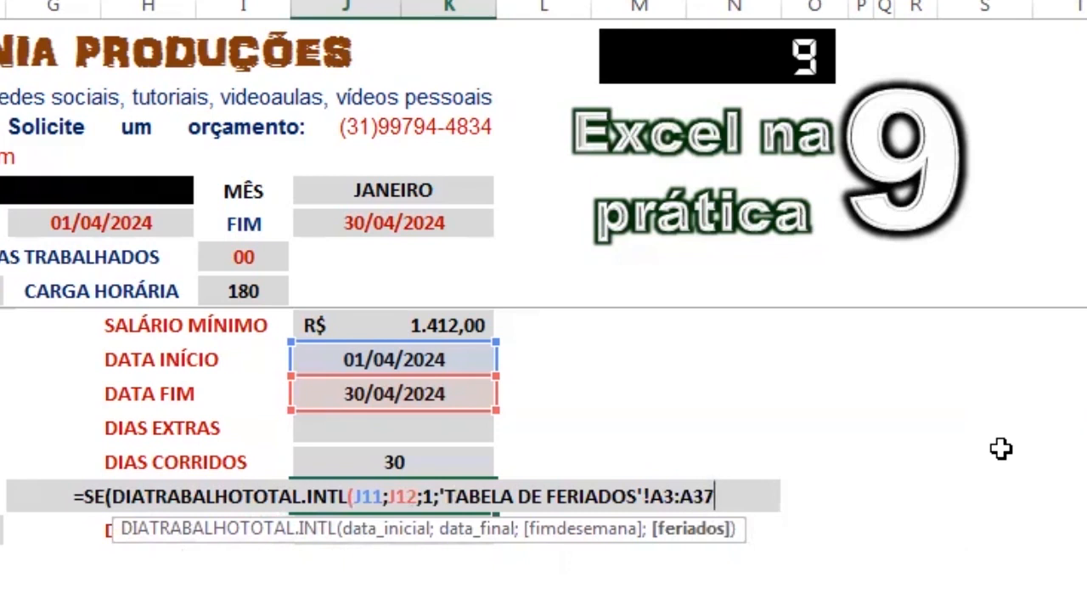
text(////////////0)
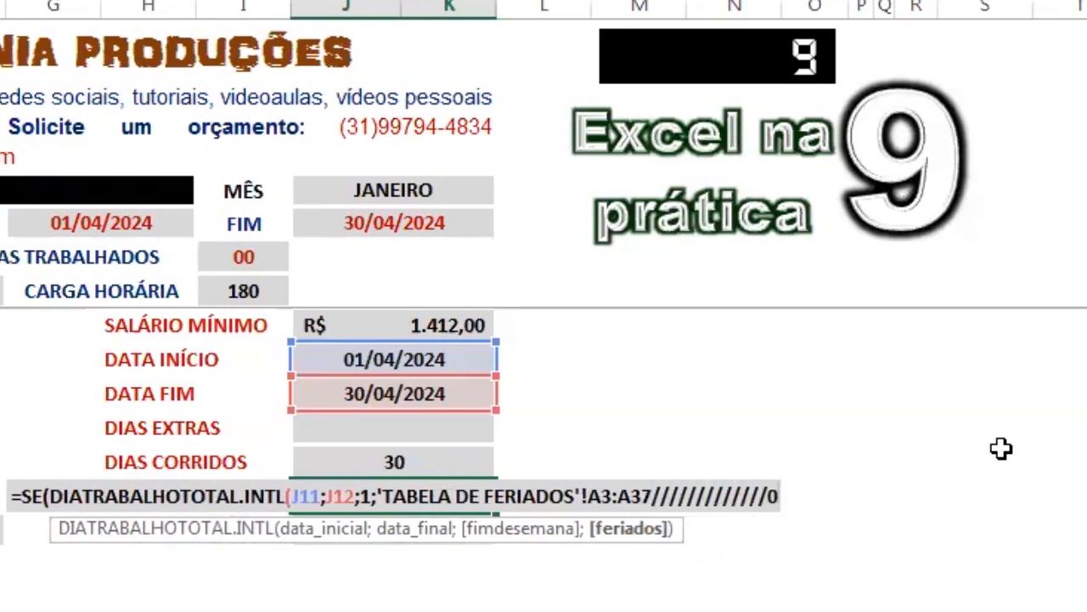
key(BackSpace)
key(BackSpace)
key(BackSpace)
key(BackSpace)
key(BackSpace)
key(BackSpace)
key(BackSpace)
key(BackSpace)
key(BackSpace)
key(BackSpace)
key(BackSpace)
key(BackSpace)
key(BackSpace)
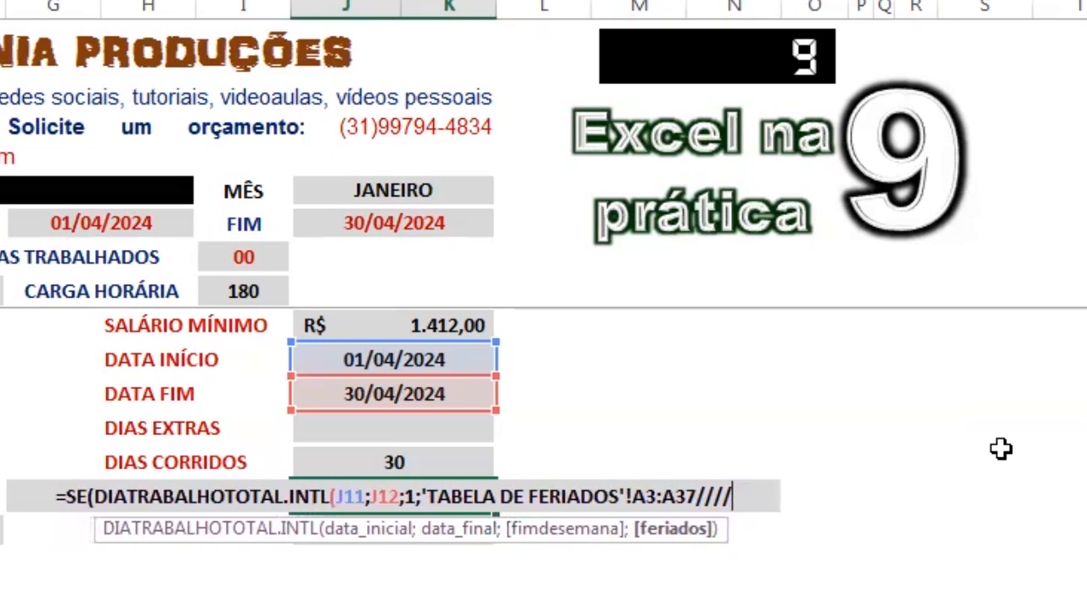
Close the function and finish the SE test in J15 with <=0, returning "" when it is true
text())
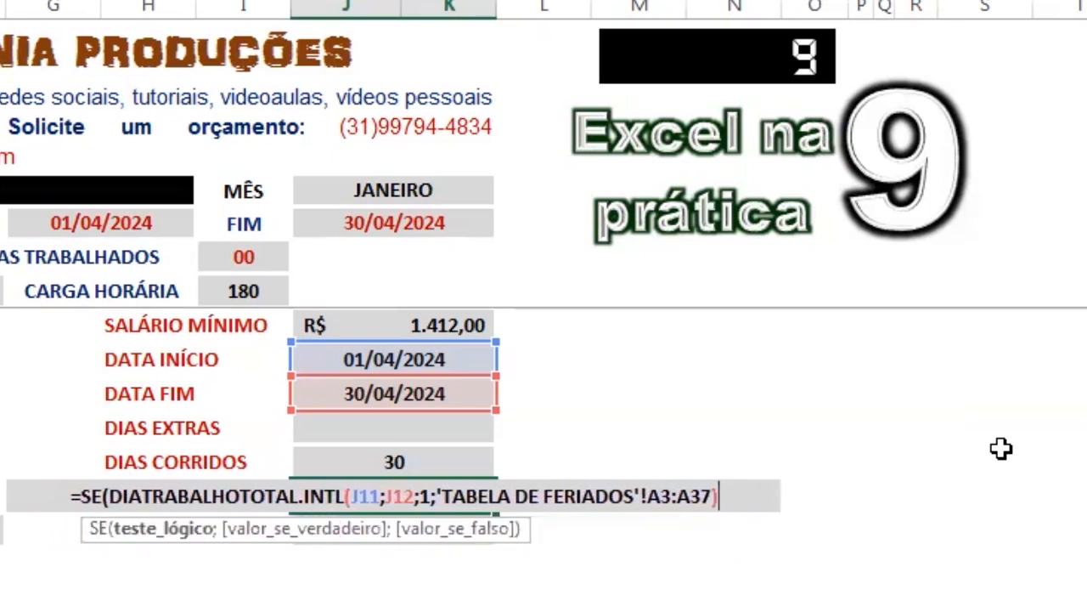
text(<)
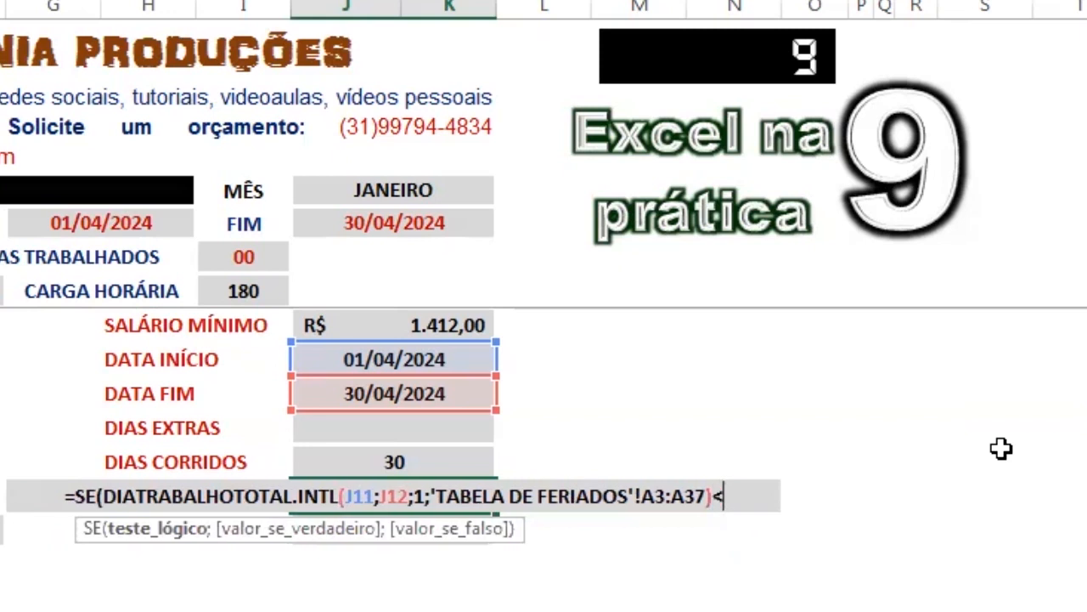
text(=)
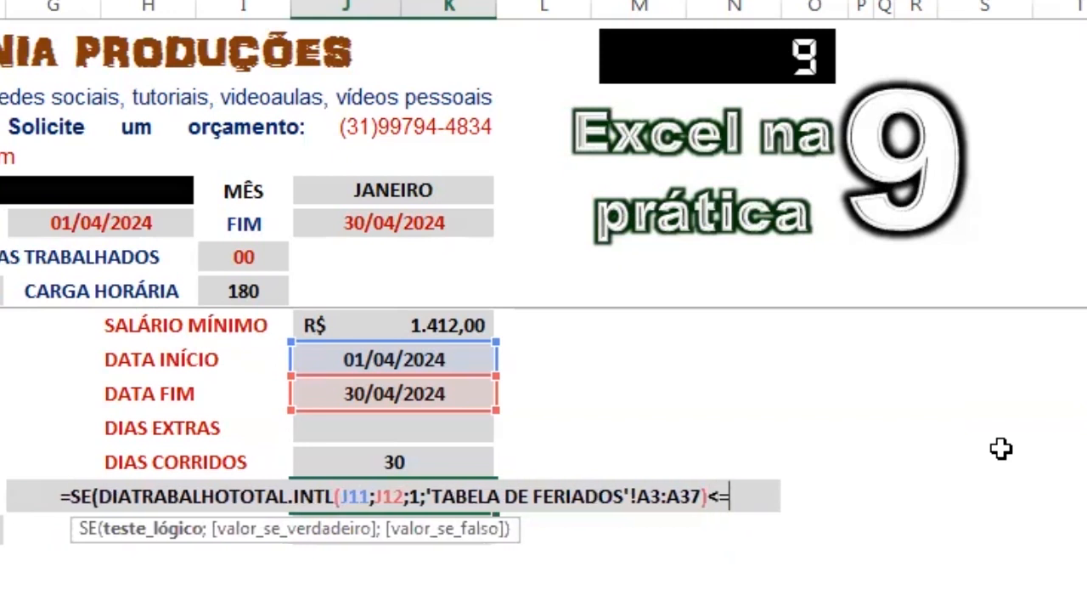
text(0)
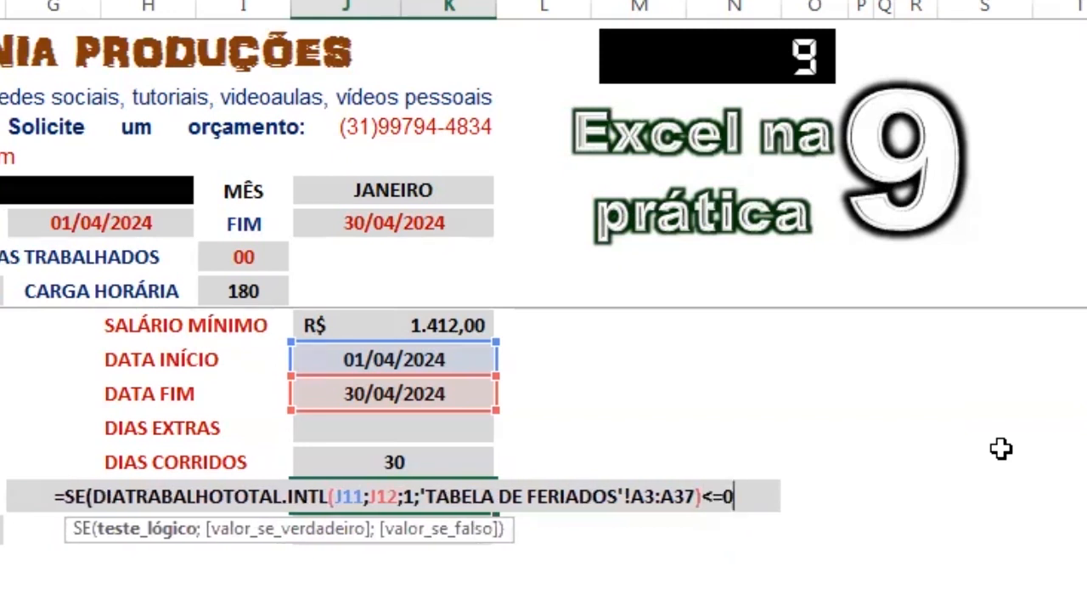
text(;)
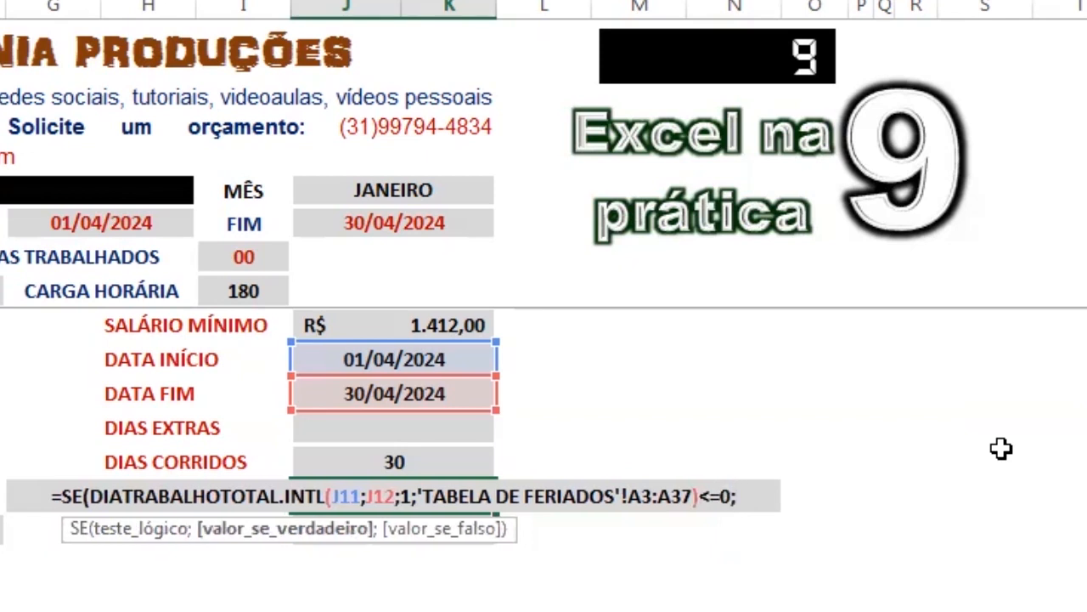
text("")
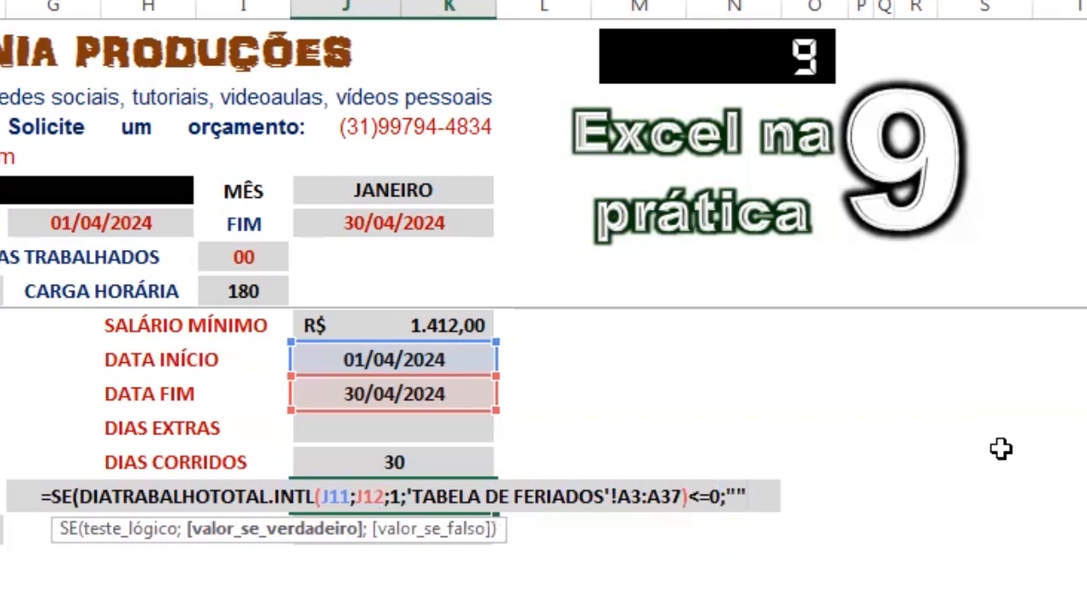
text(;)
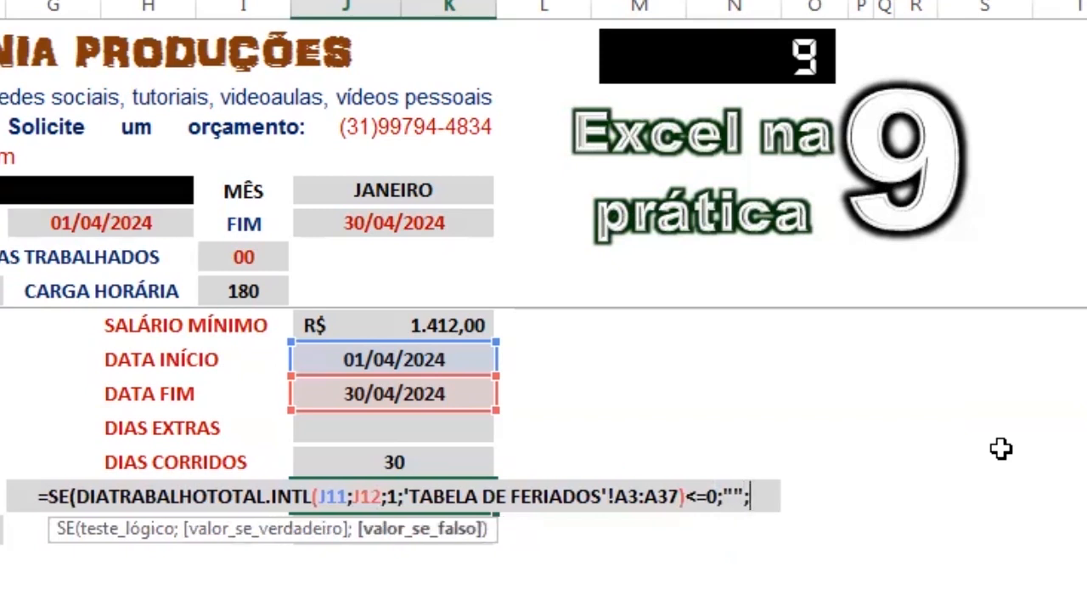
Insert the DIATRABALHOTOTAL.INTL function as the value-if-false argument of the SE formula in J15
text(DI)
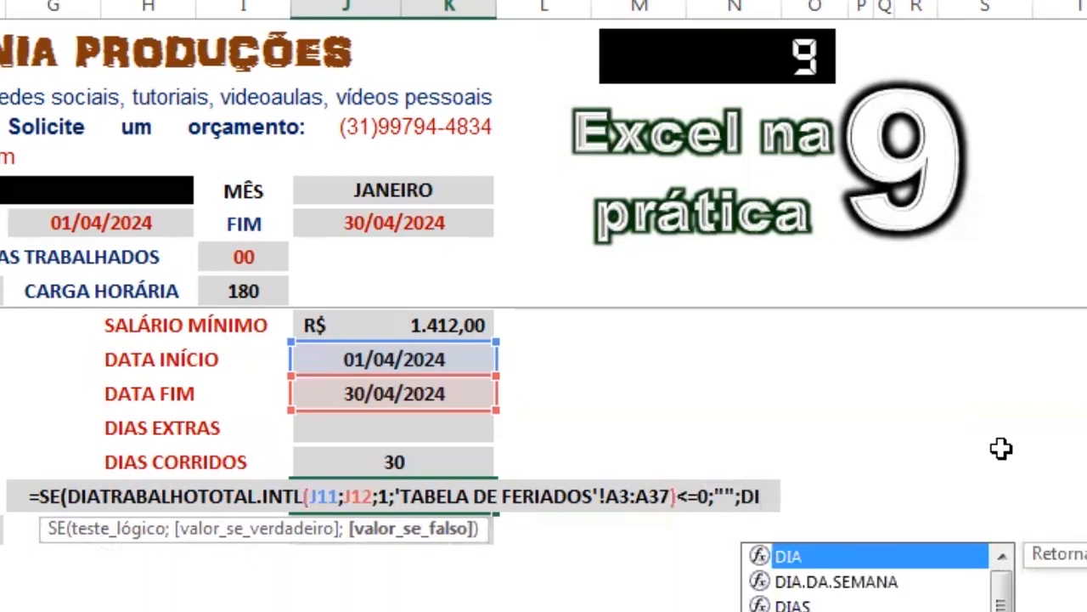
key(Down)
key(Down)
key(Down)
key(Down)
key(Down)
key(Down)
key(Down)
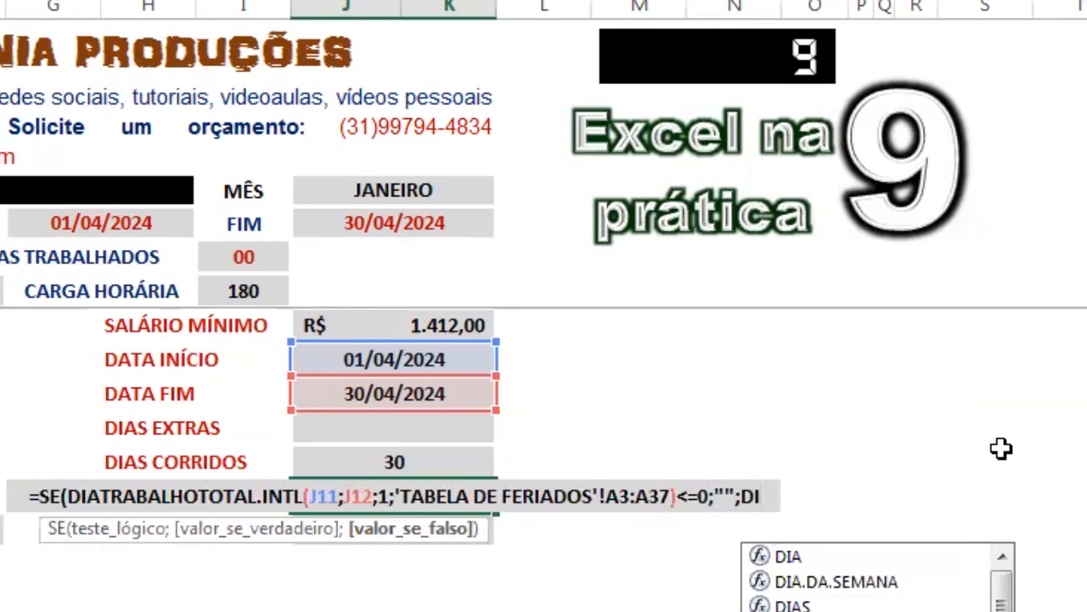
key(Tab)
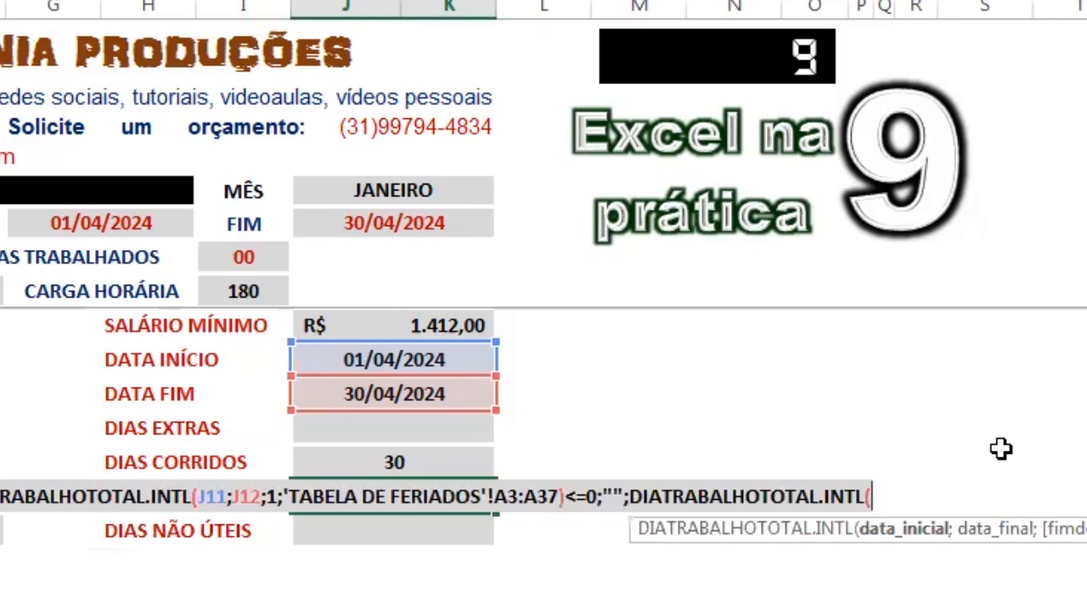
Give the second DIATRABALHOTOTAL.INTL the start date J11, end date J12 and weekend option 1
text(J11)
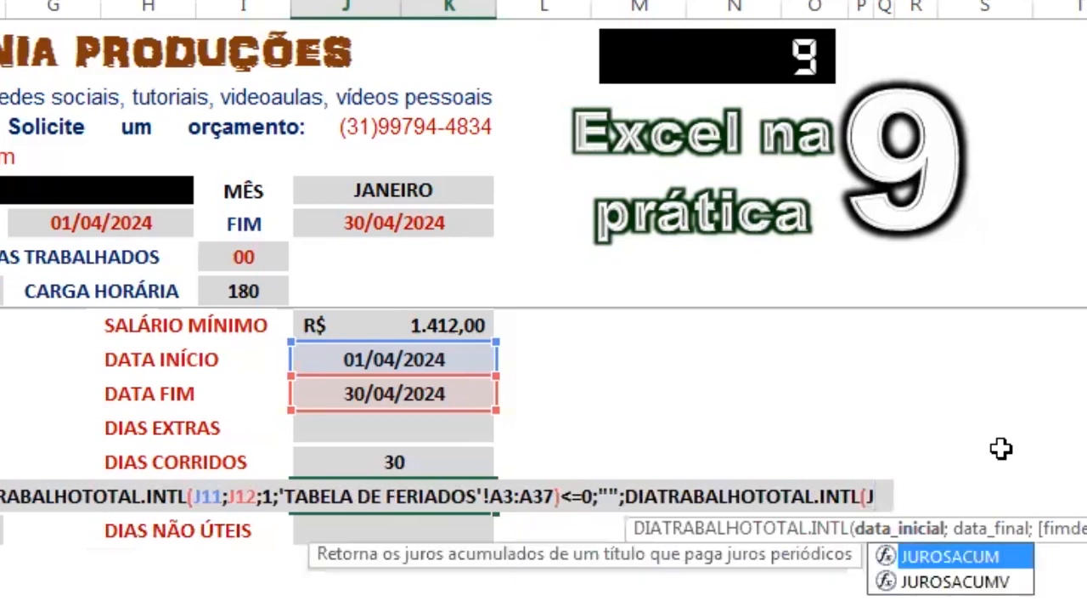
text(,)
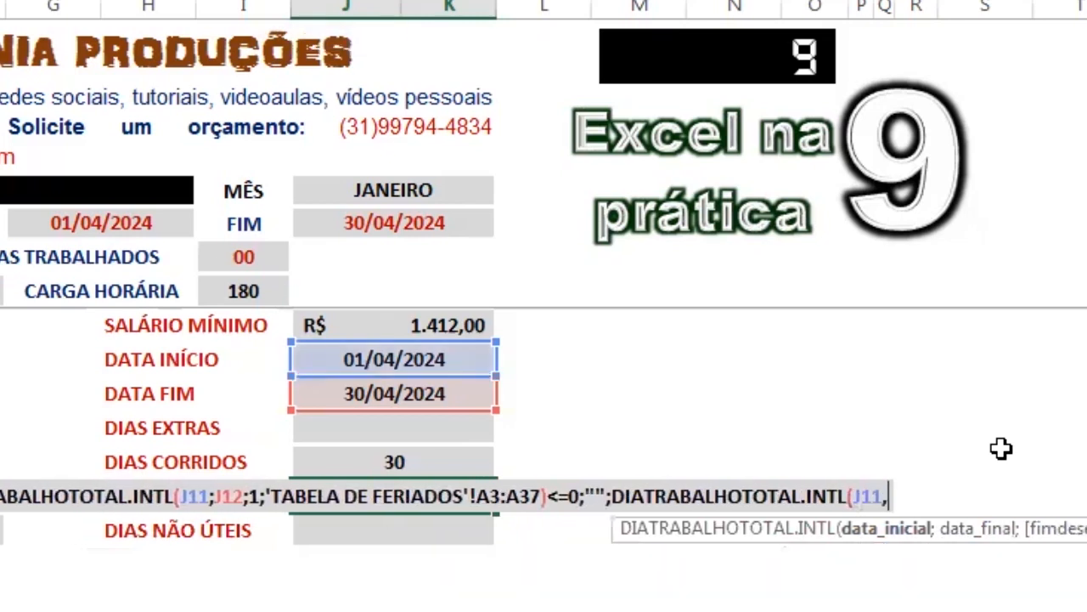
key(BackSpace)
text(;J)
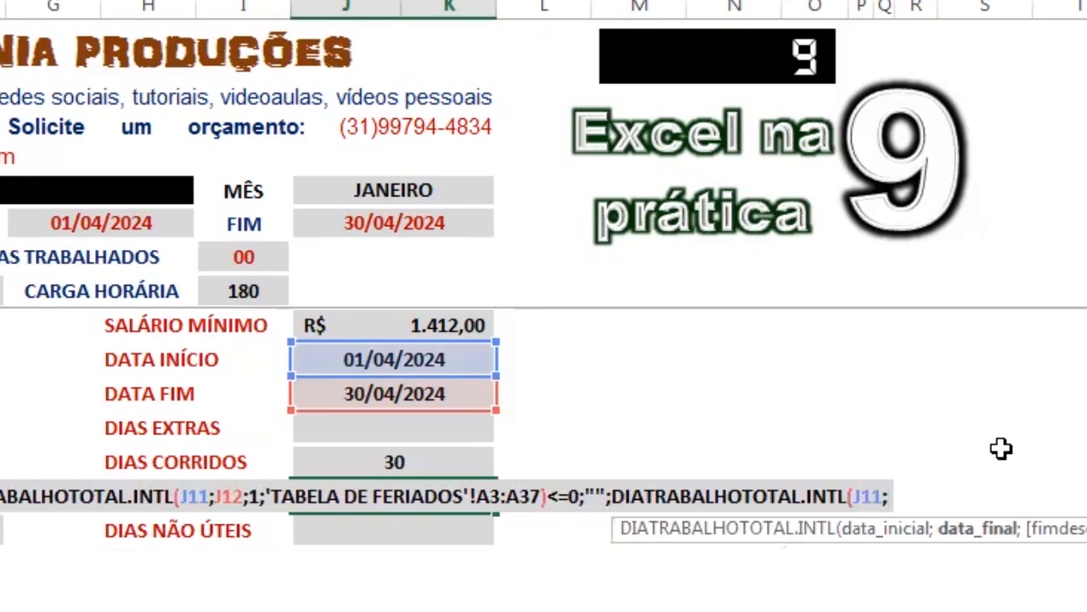
text(12)
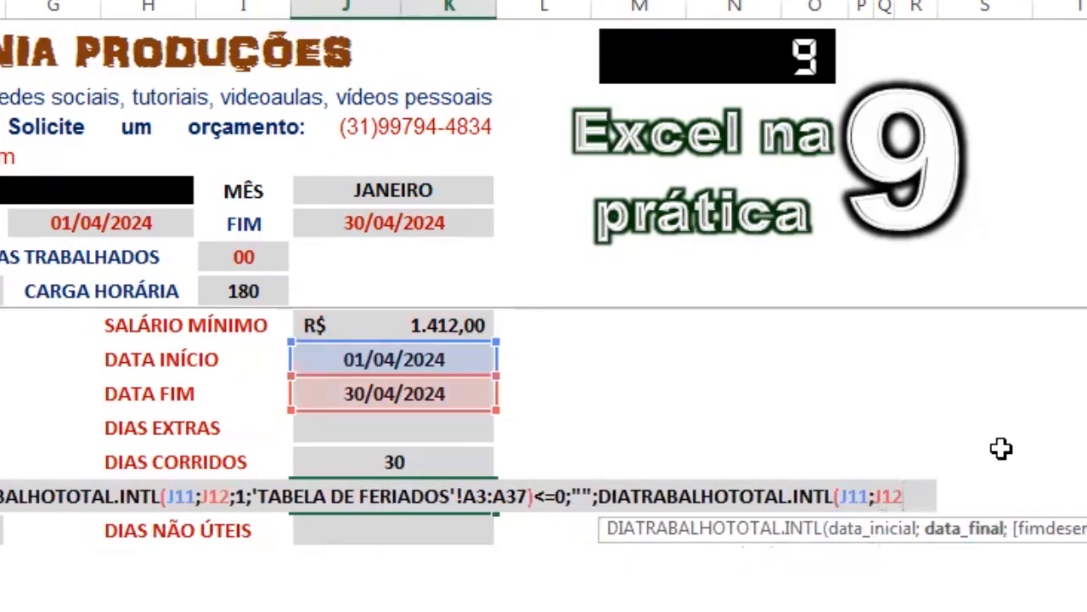
text(;1)
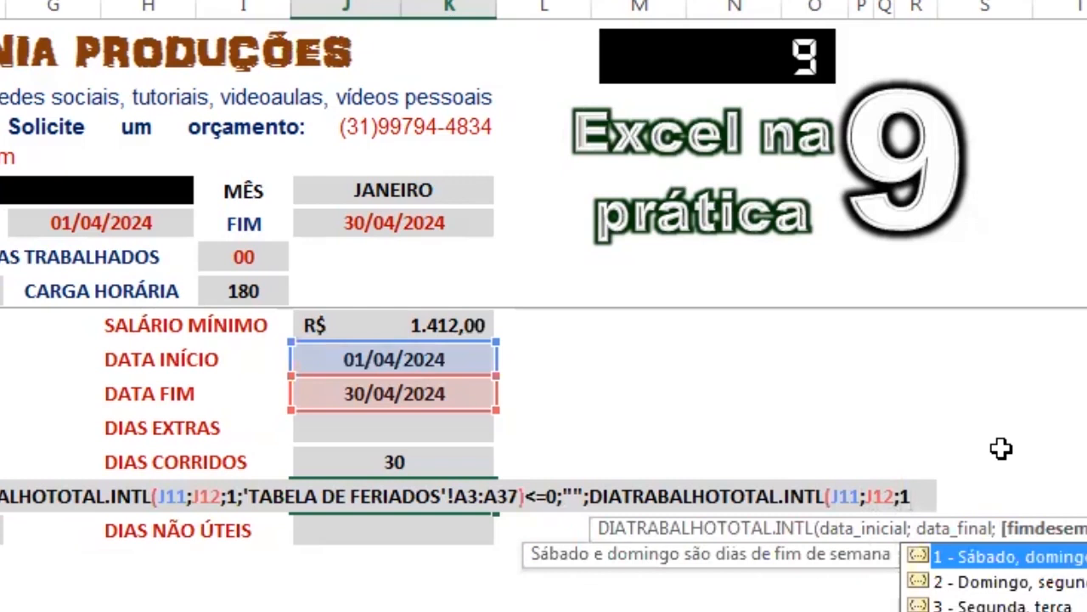
text(;)
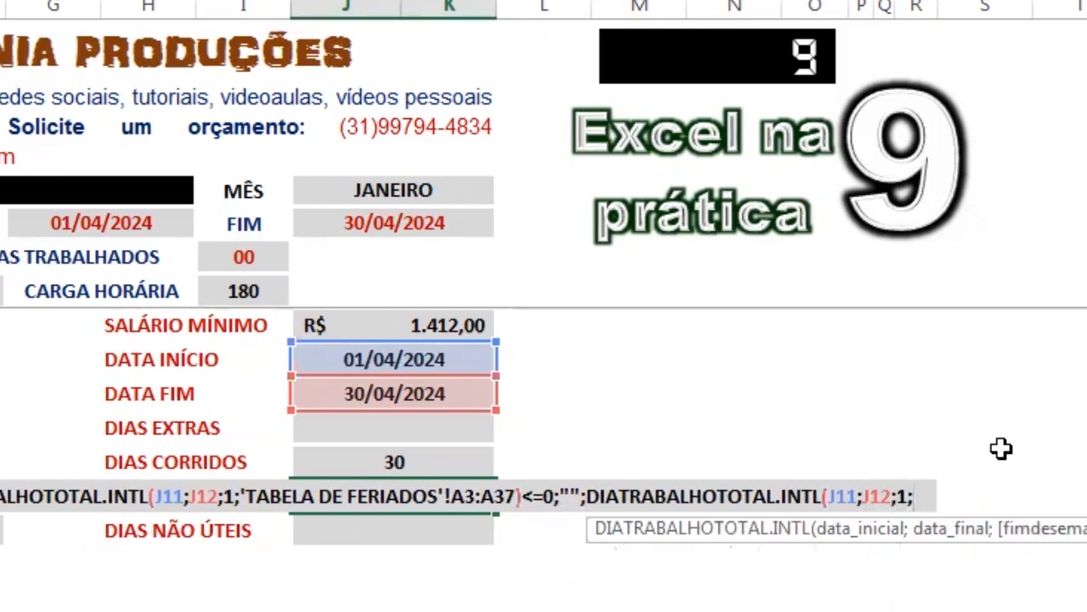
Set the second function's holidays to 'TABELA DE FERIADOS'!A3:A37 and close both functions of the Dias Úteis formula
text(')
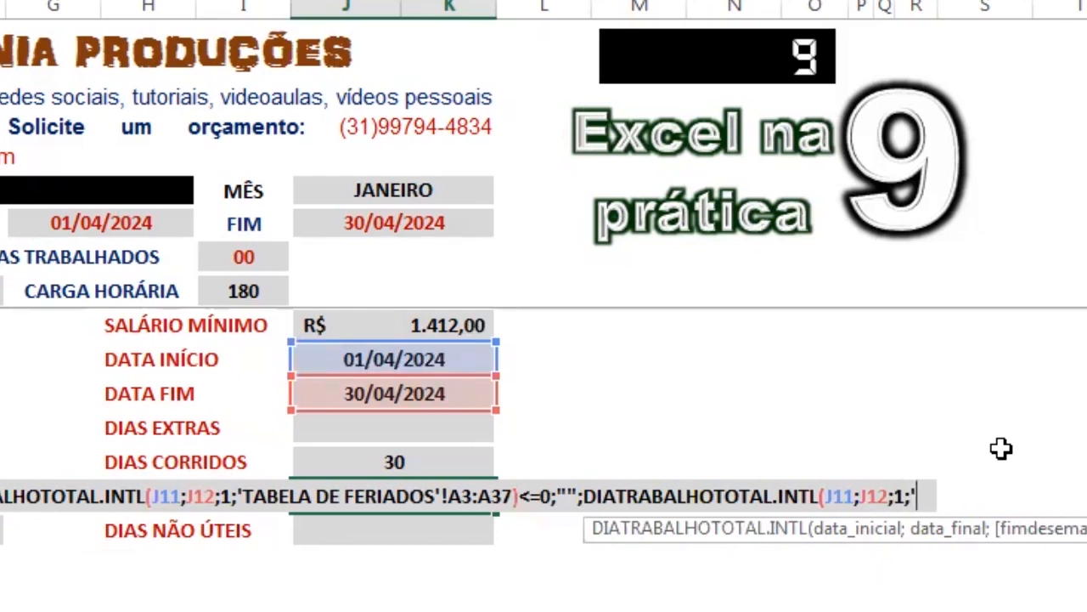
text(TABELA)
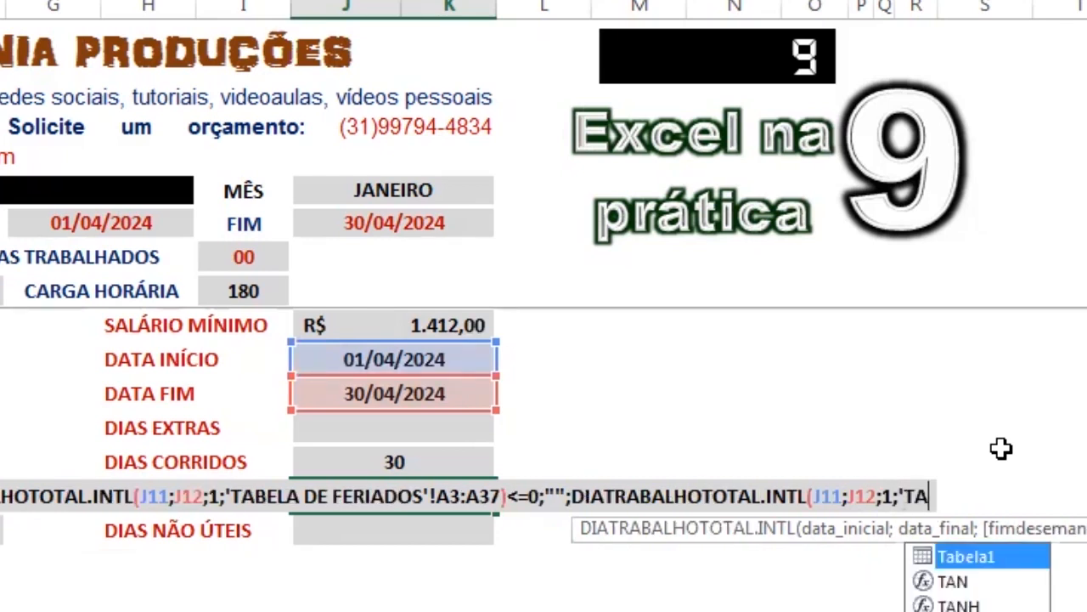
text( DE F)
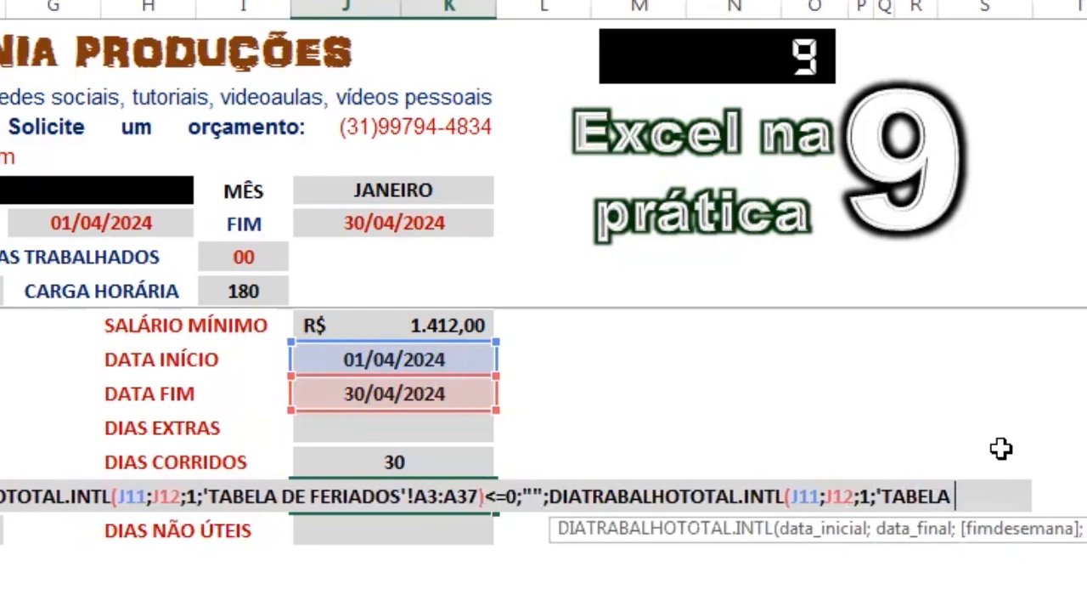
text(ERIADO)
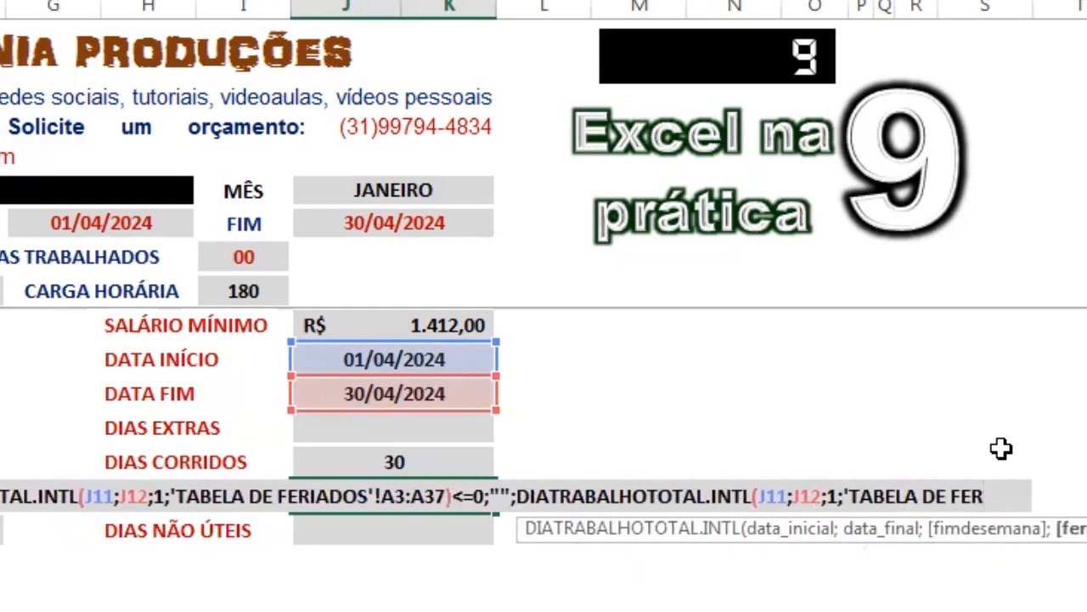
text(S')
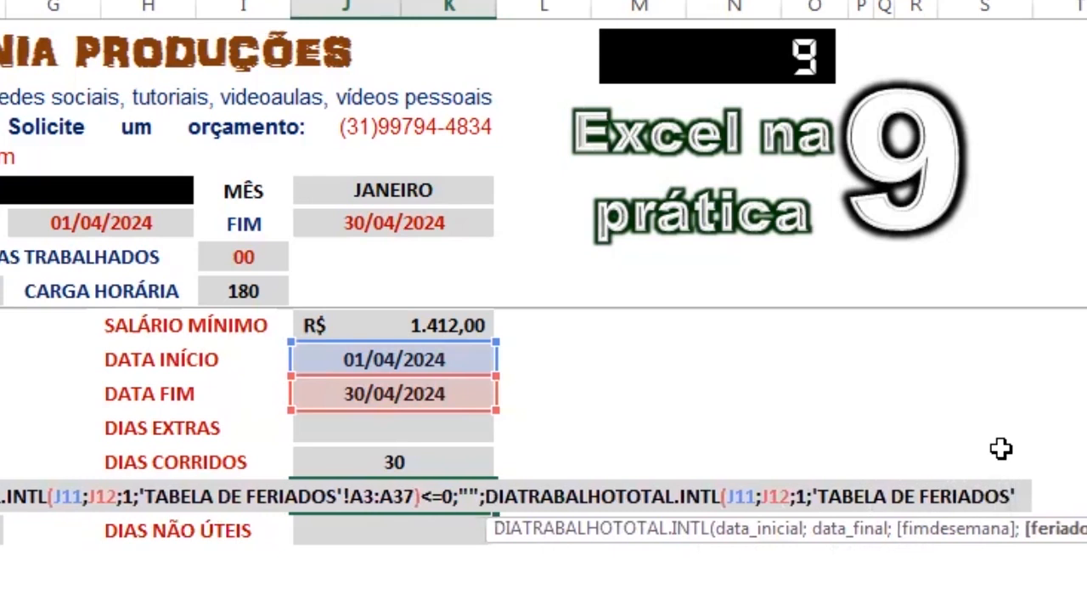
text(!A3)
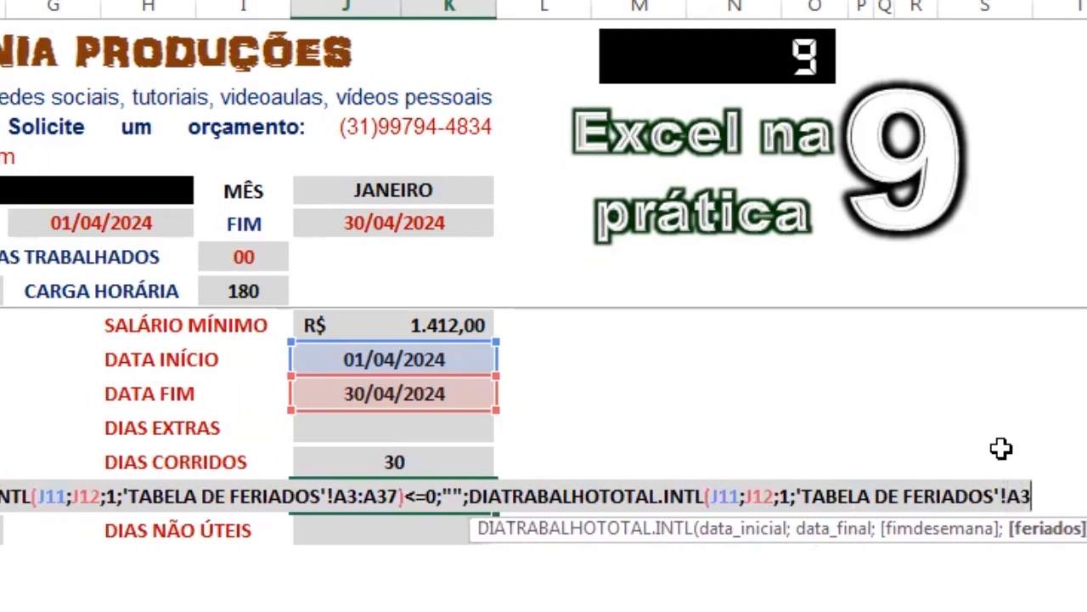
text(:A37)
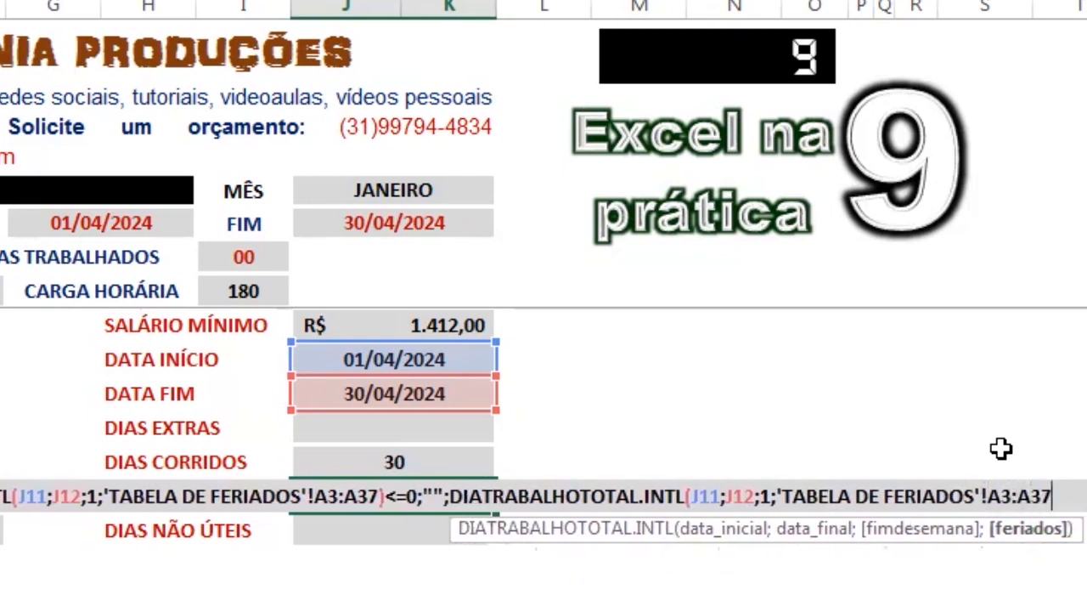
text()))
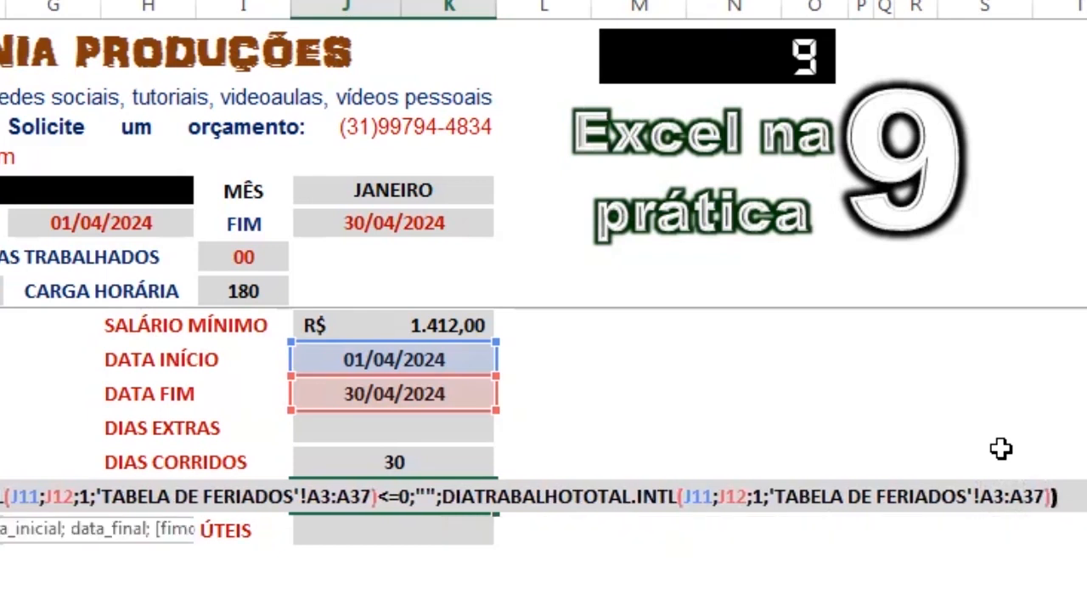
Commit the Dias Úteis formula in J15
key(Return)
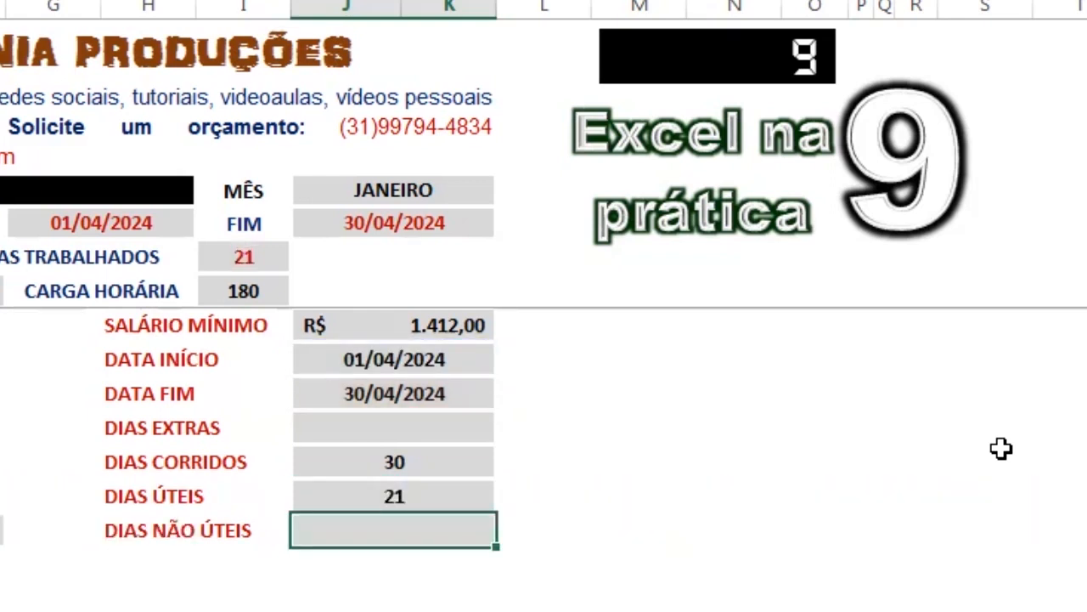
key(Up)
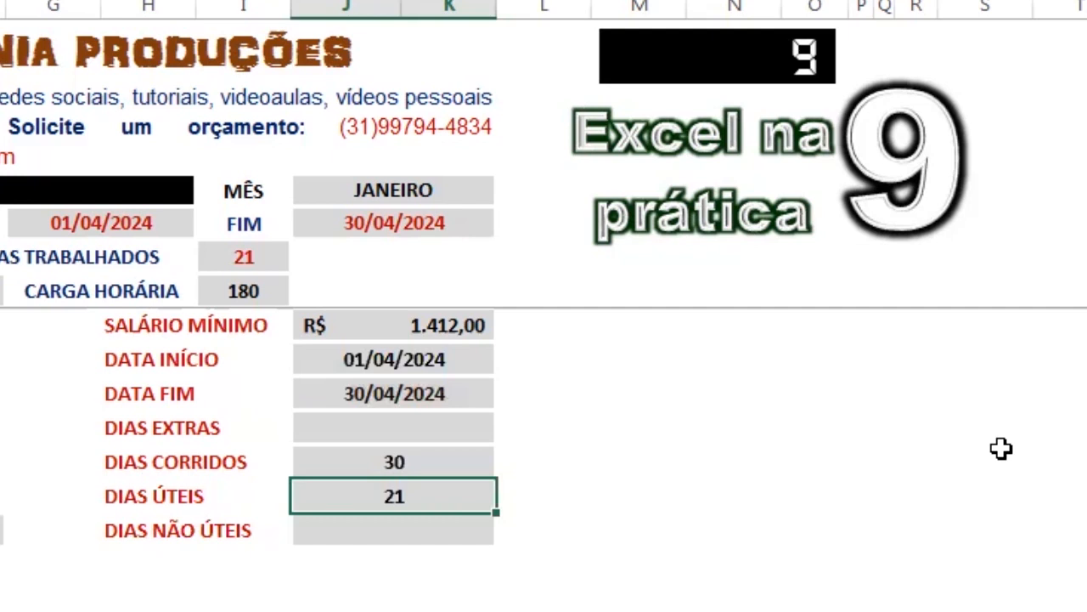
Test the day counts with May by setting Data Início to 01/05/2024 and Data Fim to 31/05/2024
key(Up)
key(Up)
key(Up)
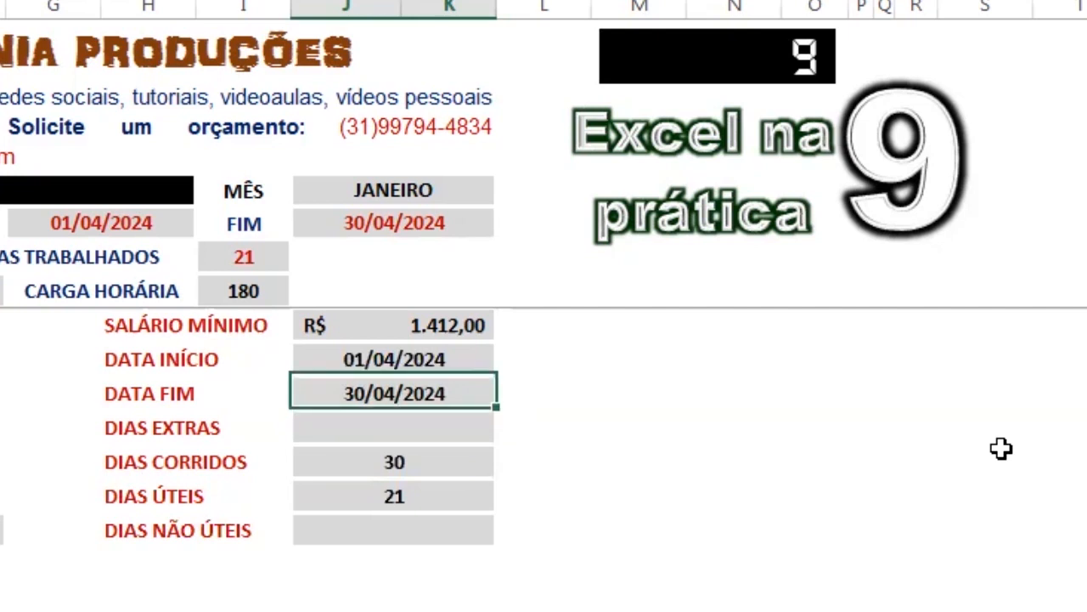
key(Up)
text(1)
text(/05)
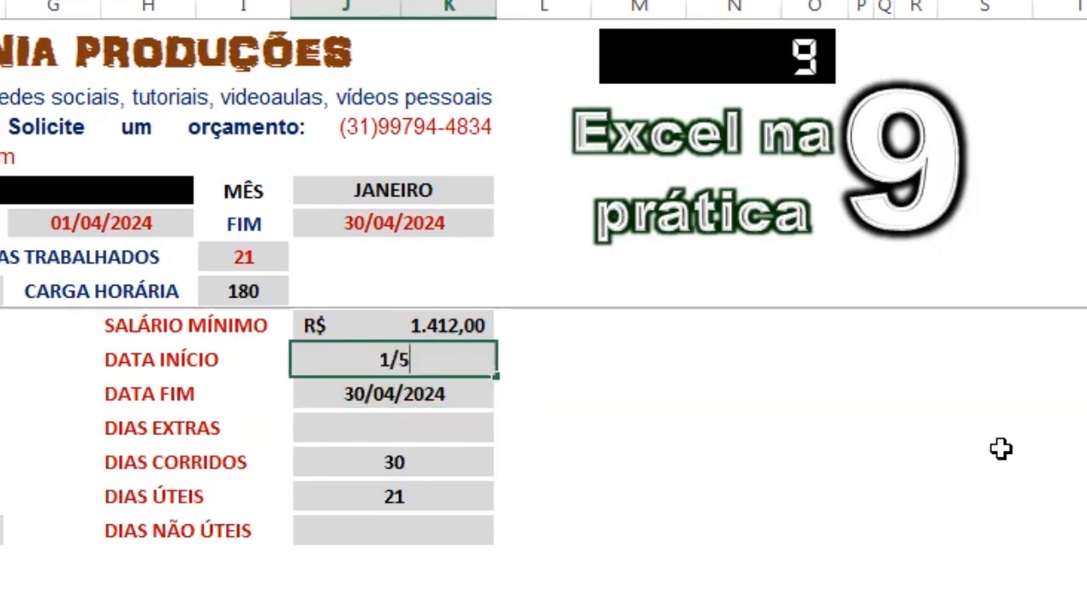
key(Return)
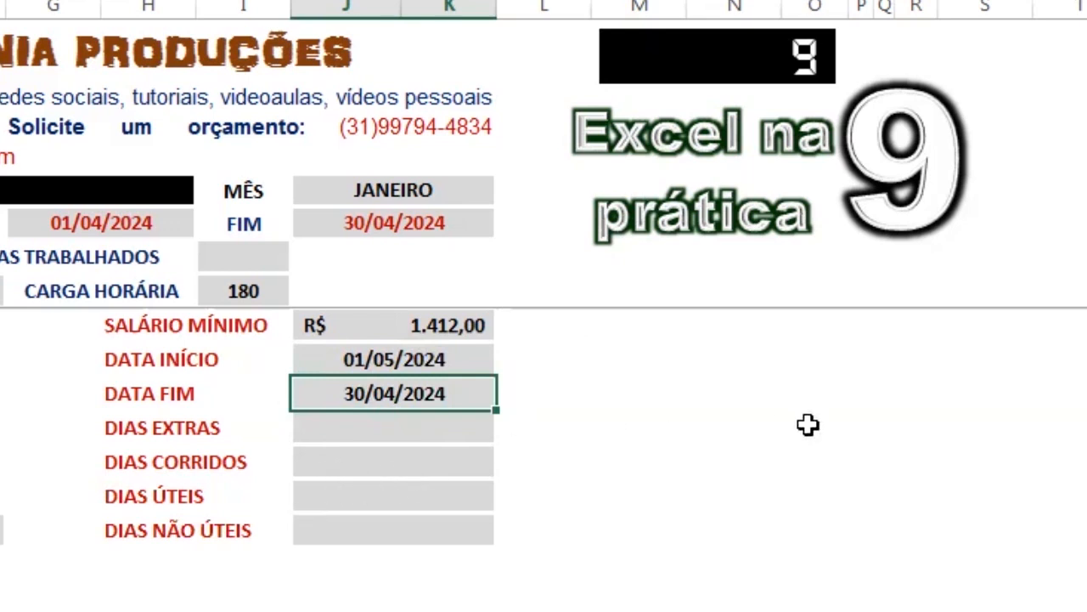
text(31/05)
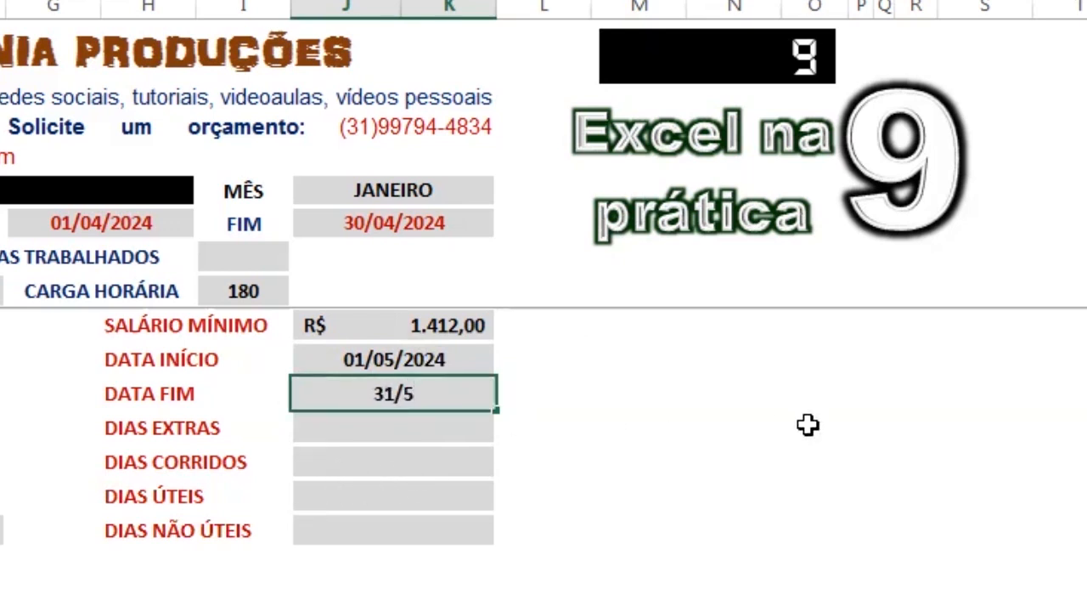
key(Return)
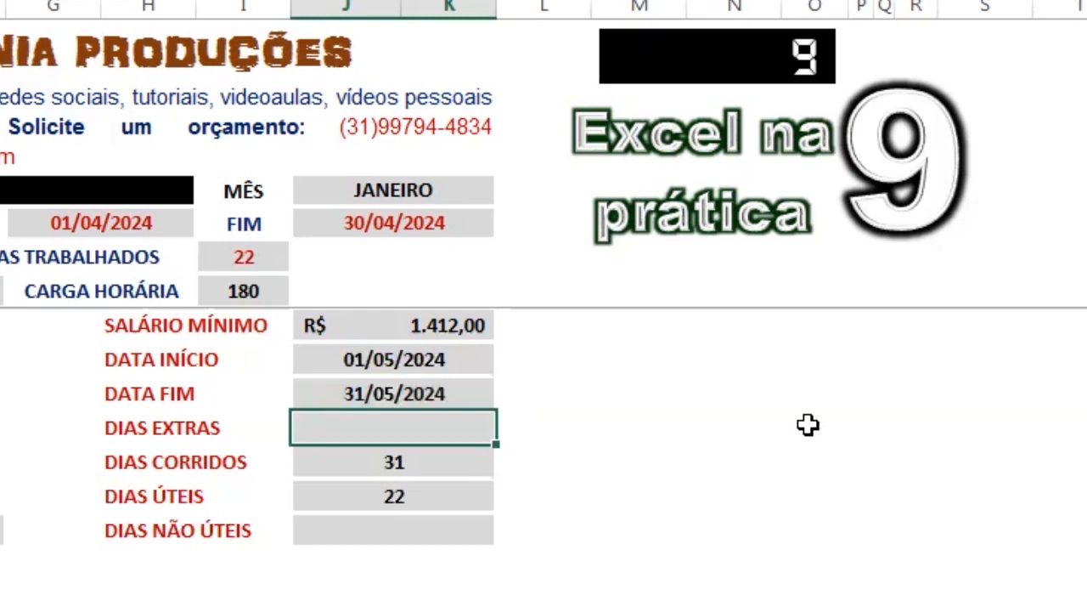
Set Data Início back to 01/04/2024 and Data Fim back to 30/04/2024
key(Up)
key(Up)
text(1/4)
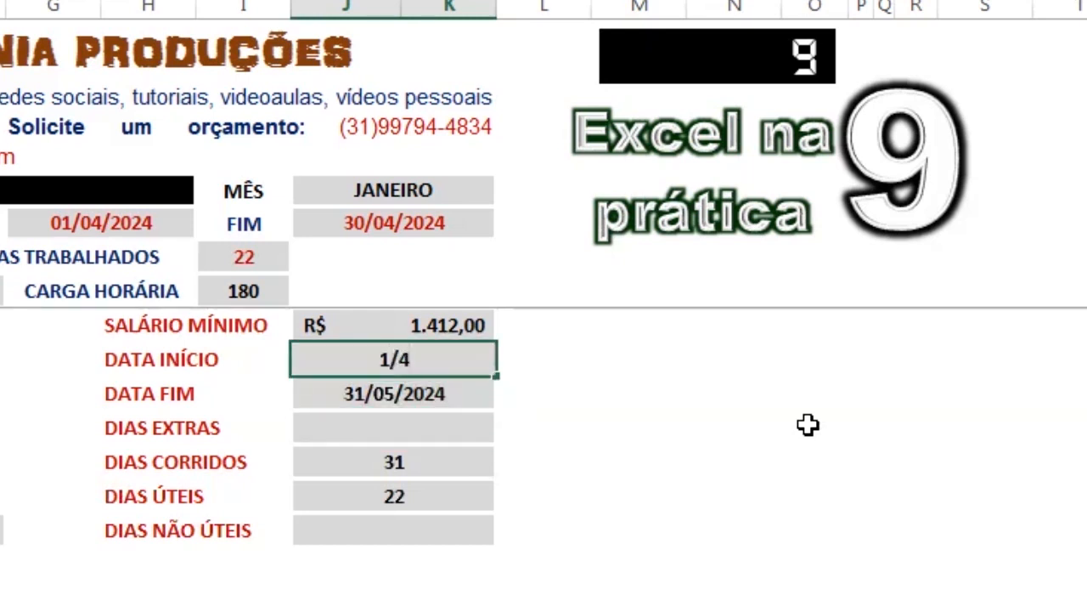
key(Return)
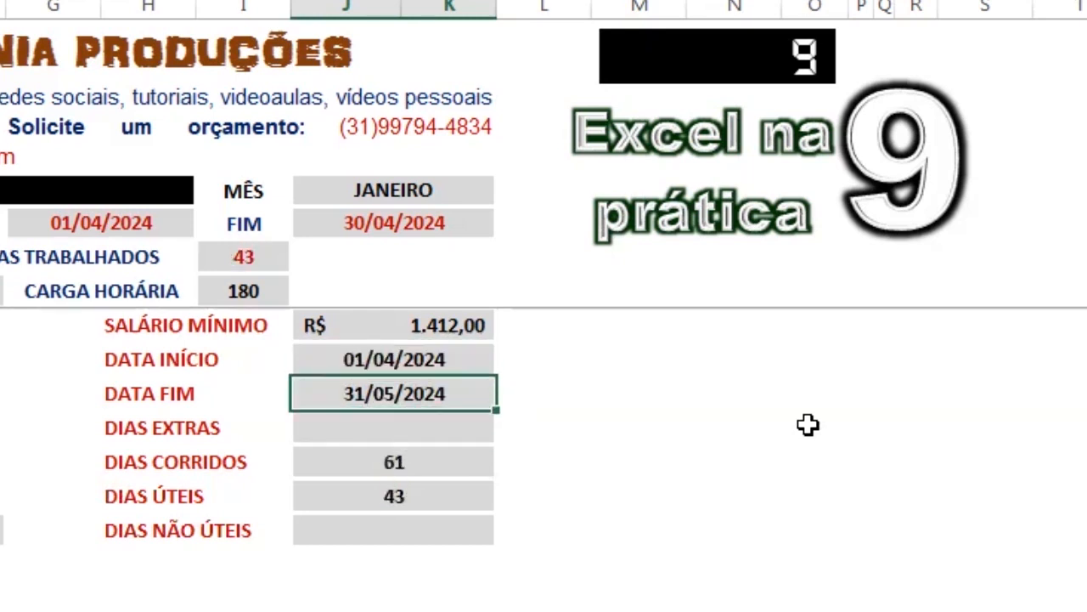
text(30/04)
key(Return)
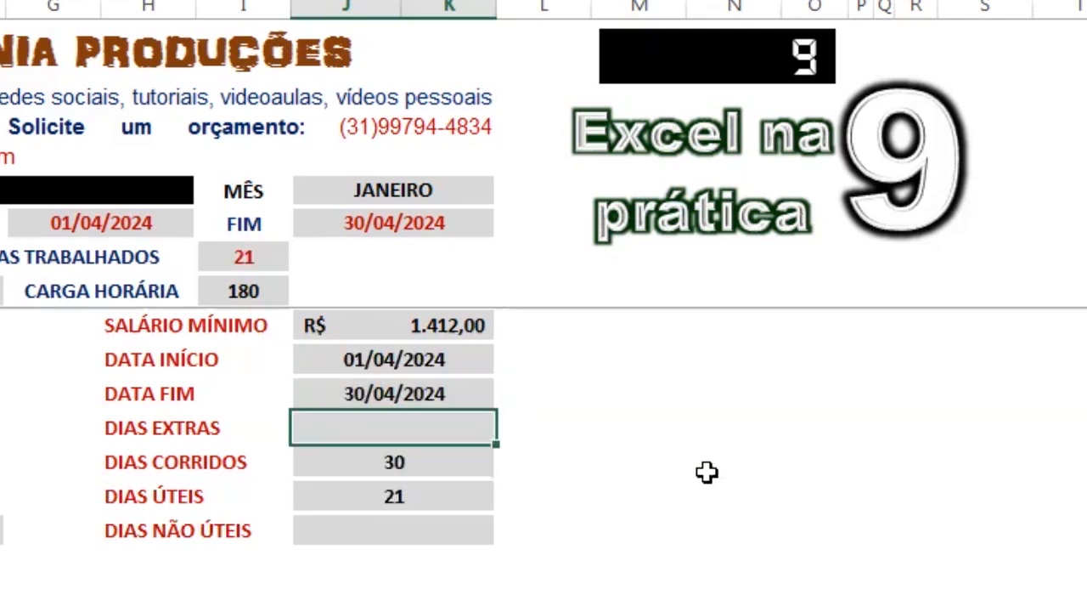
Enter =SEERRO(J14-J15;"") in the Dias Não Úteis cell to subtract working days from calendar days
click(391, 533)
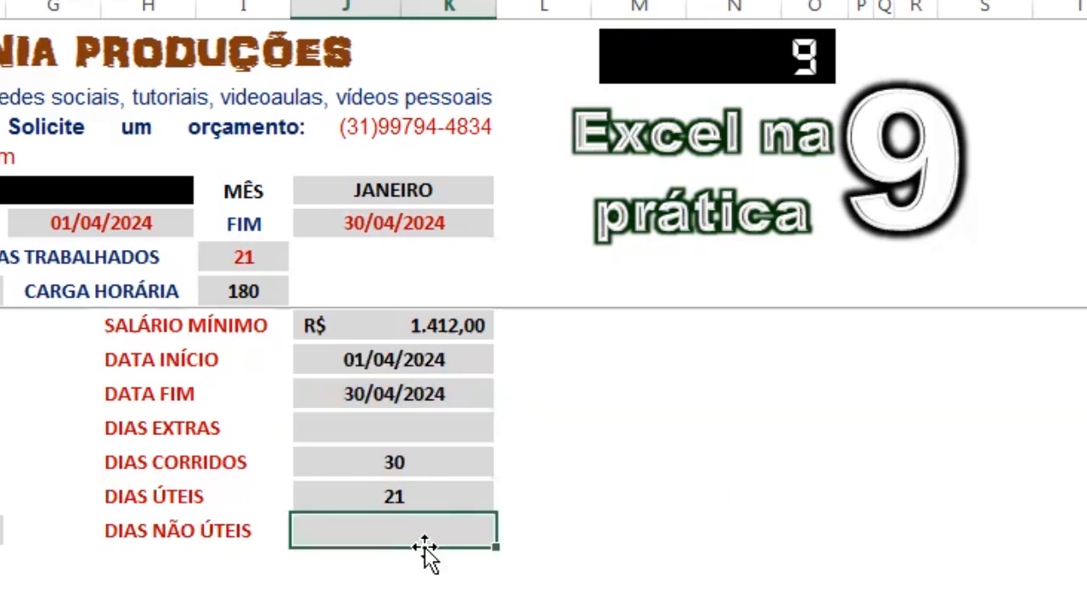
text(=)
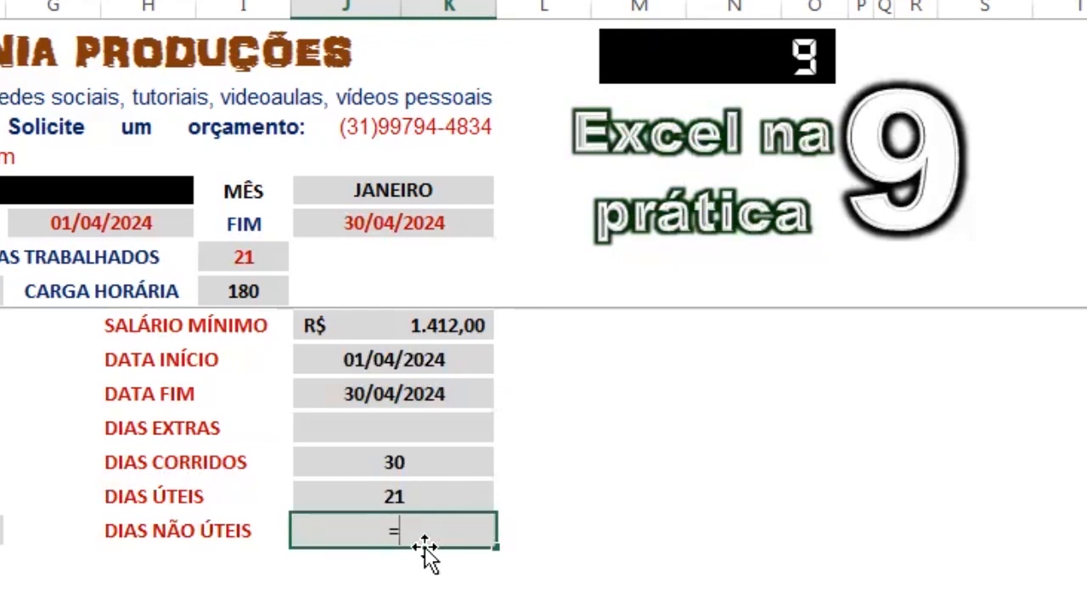
text(SEE)
text(RR)
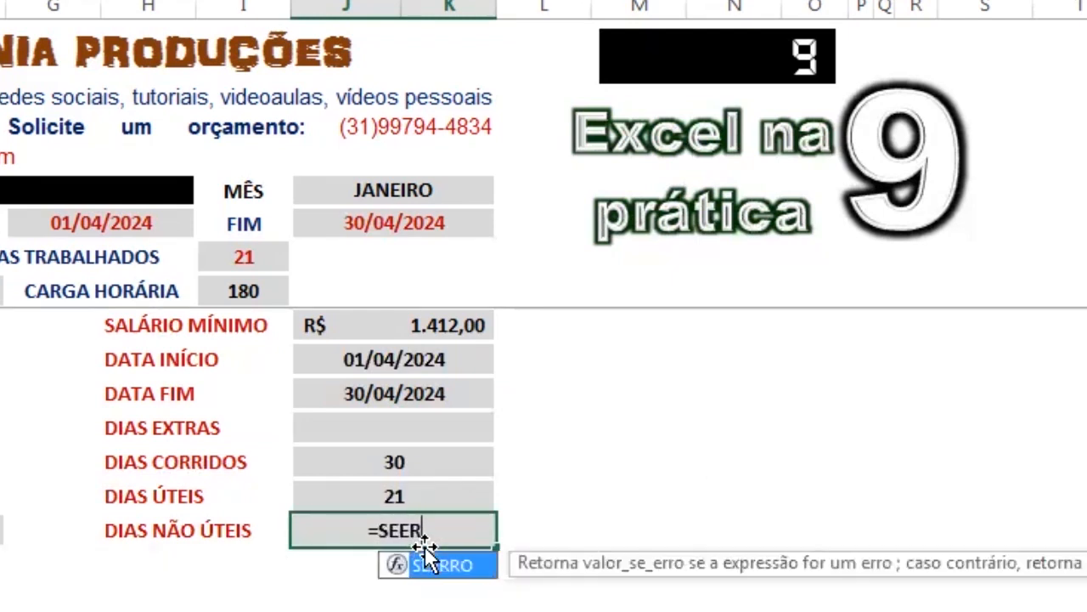
text(O)
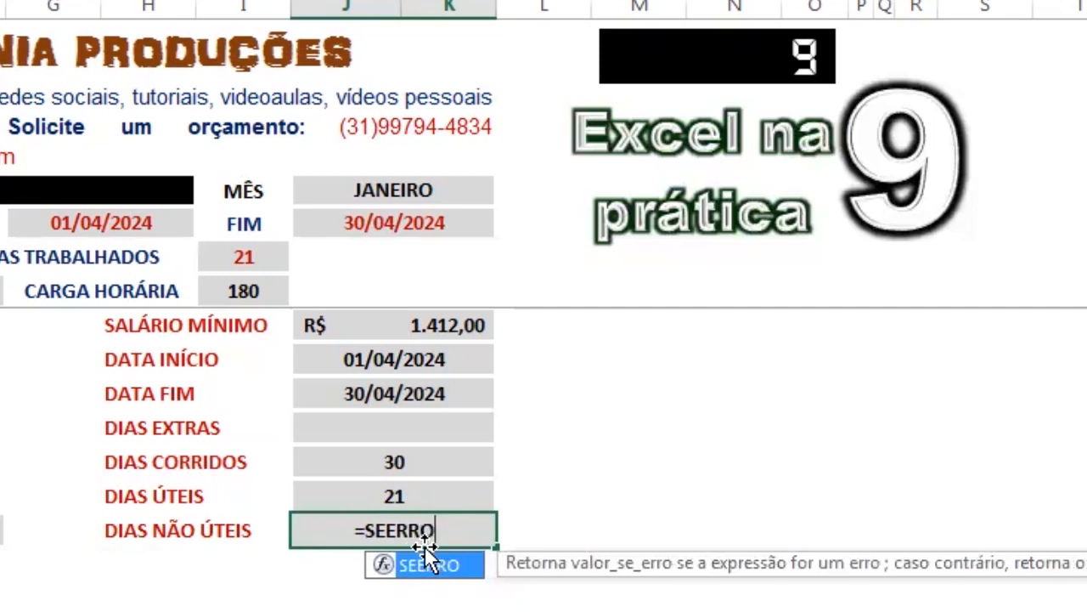
text(()
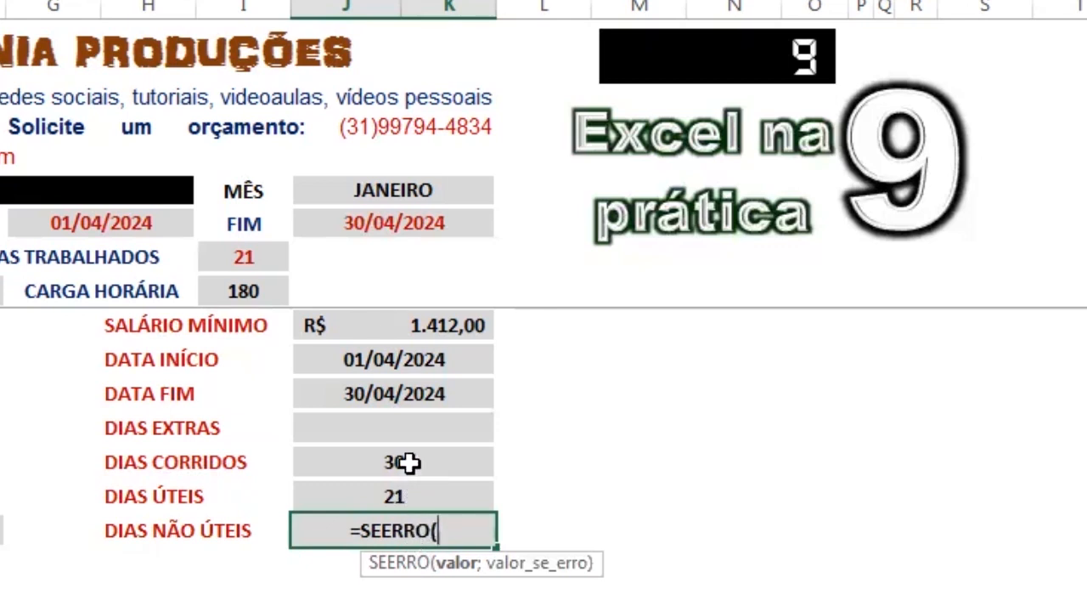
text(J14)
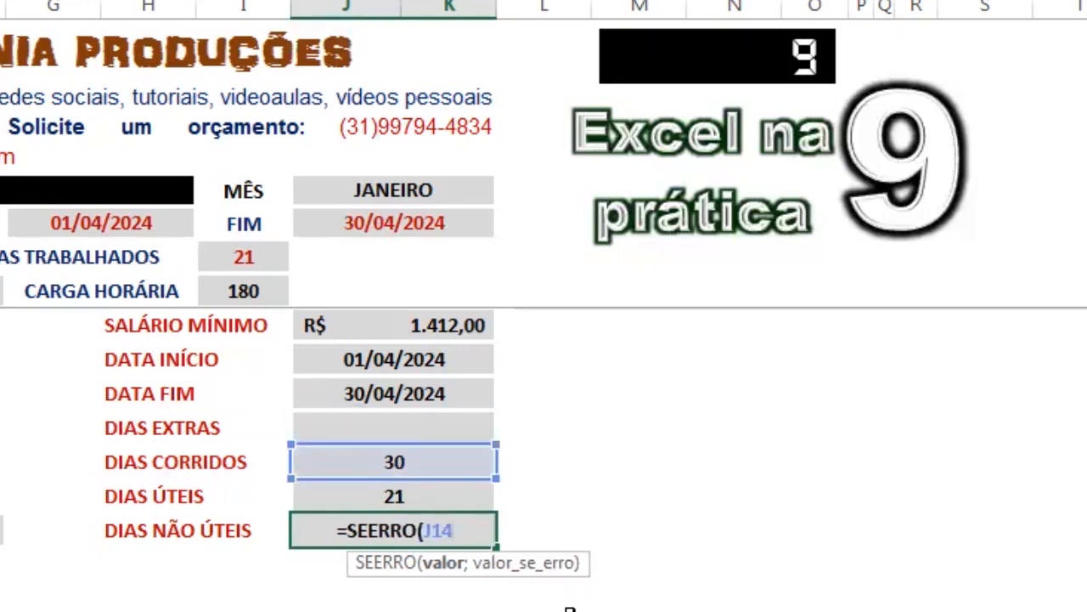
text(-)
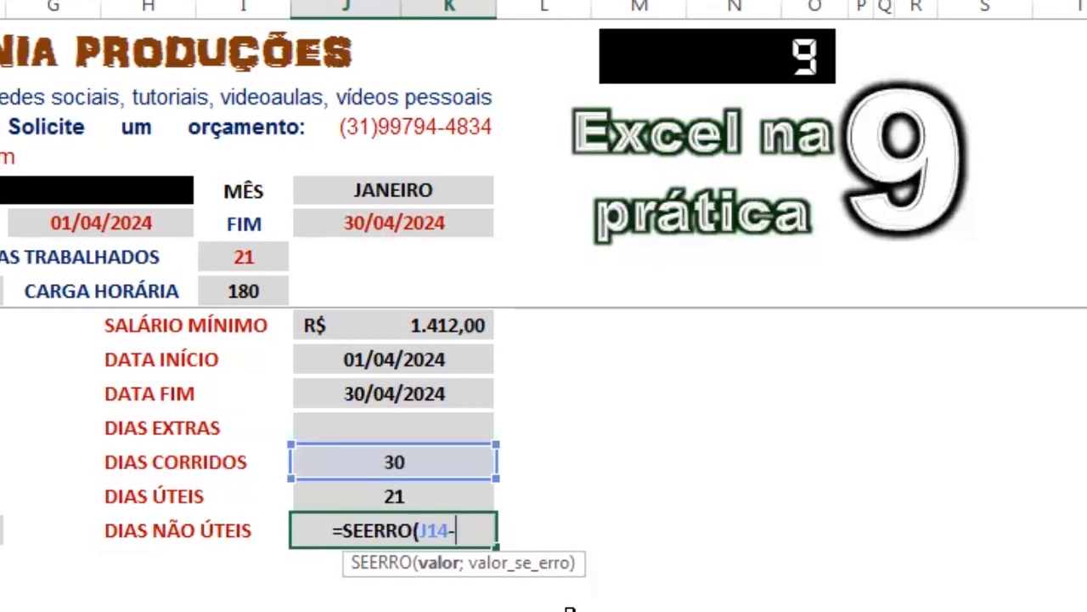
text(J15)
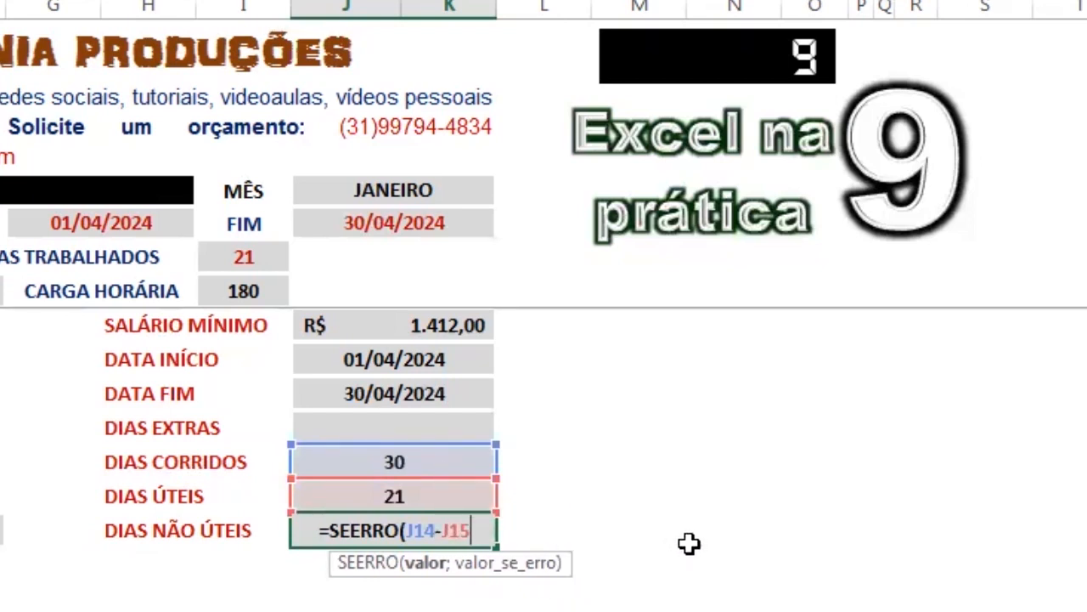
text(;)
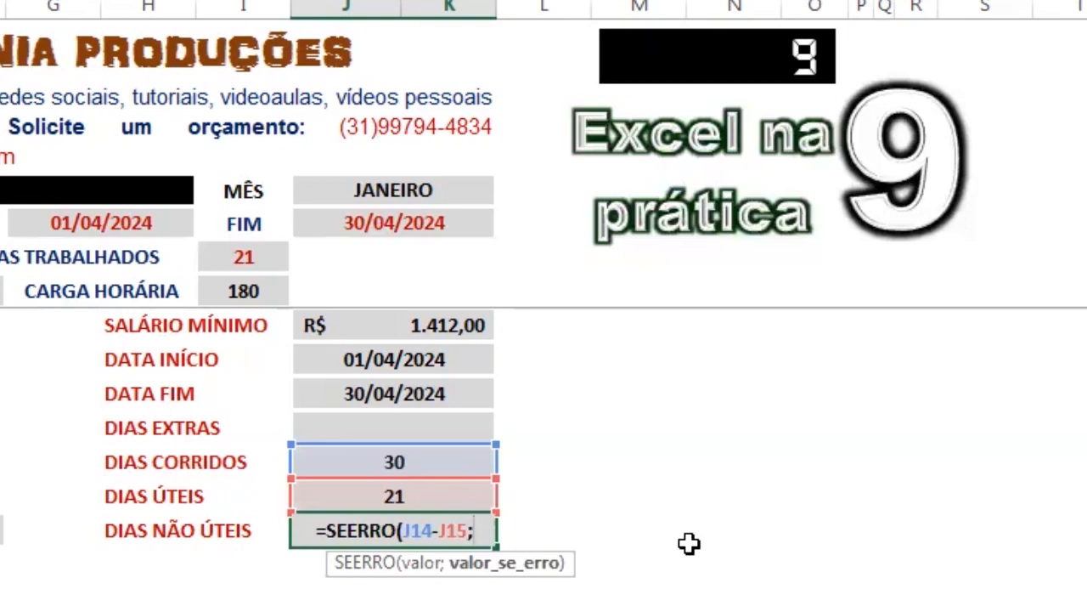
text("")
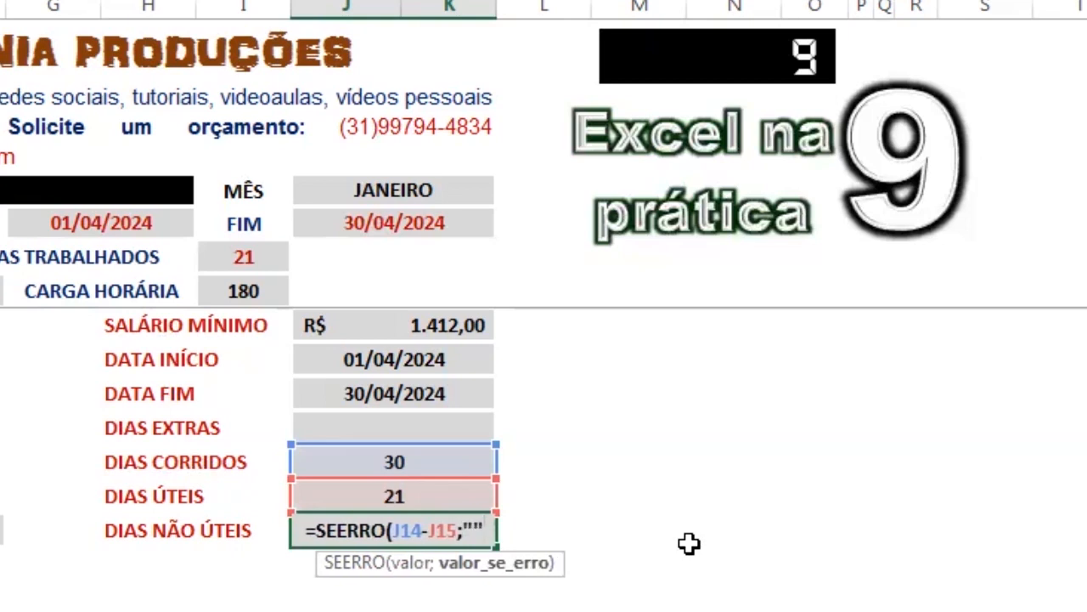
text())
key(Return)
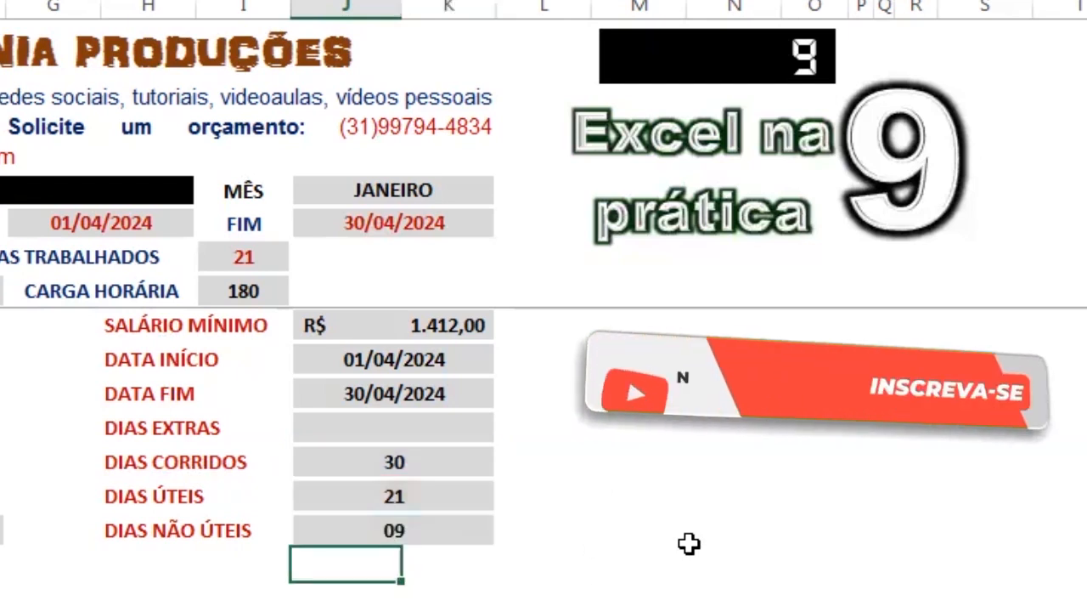
key(Up)
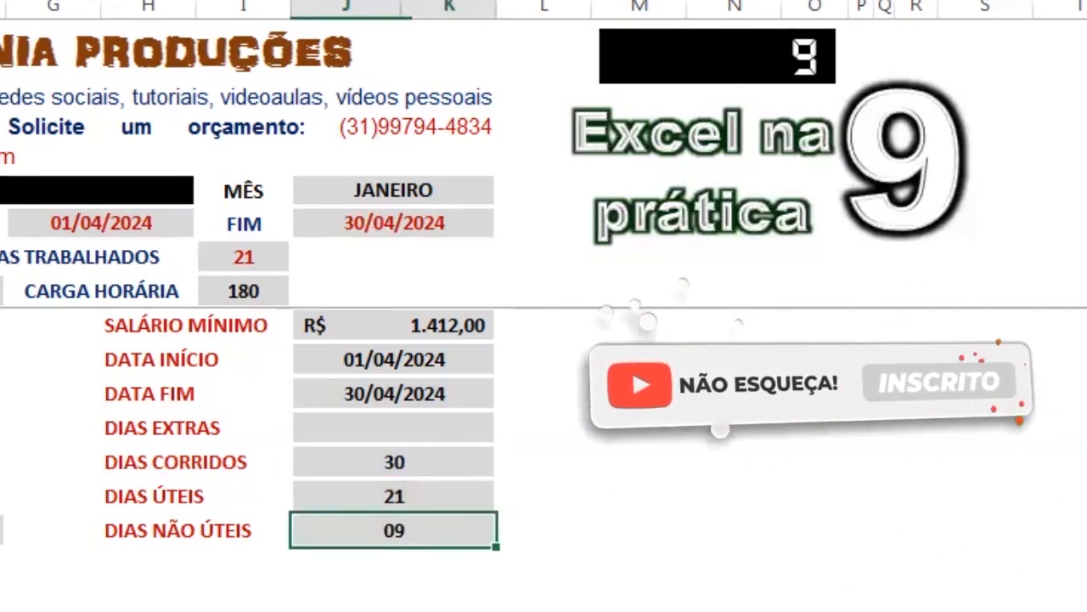
Start the DSR formula in D22 with SEERRO and a nested SOMA function as its value argument
scroll(433, 460, down, 1)
scroll(454, 439, up, 1)
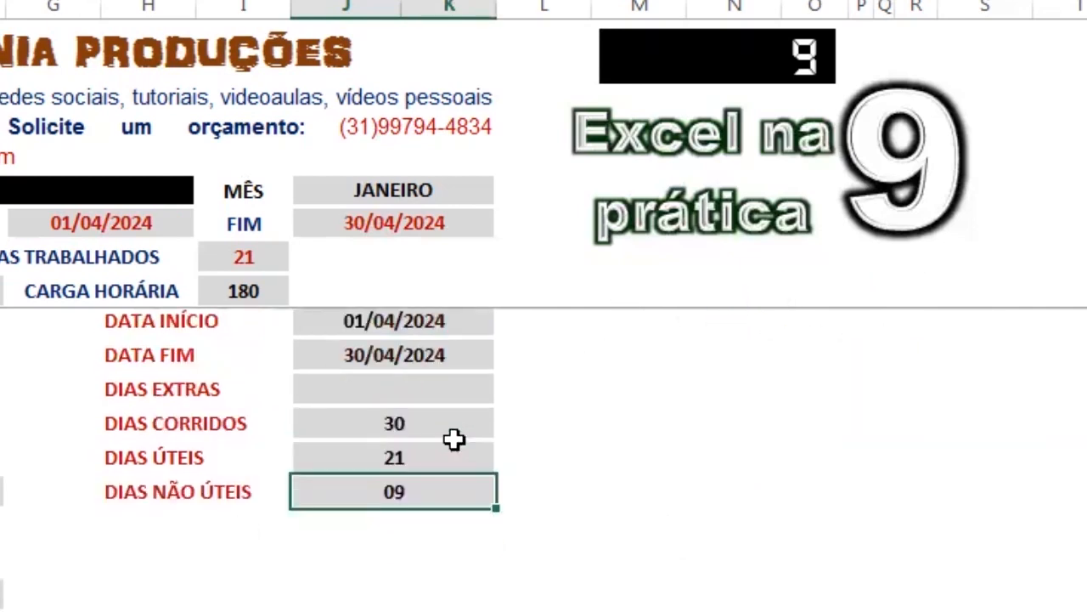
click(2, 462)
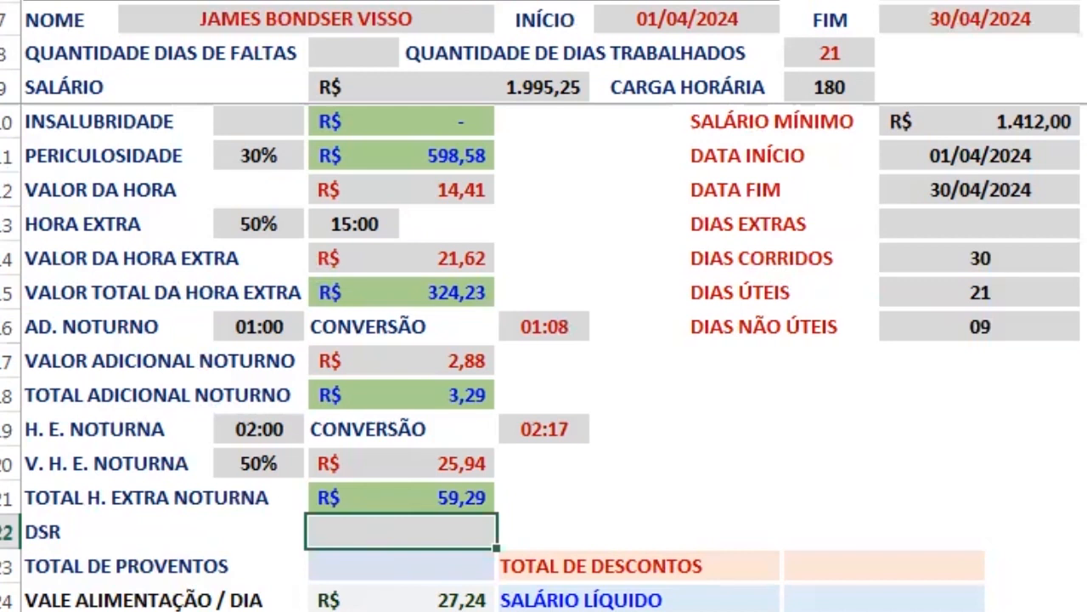
text(=)
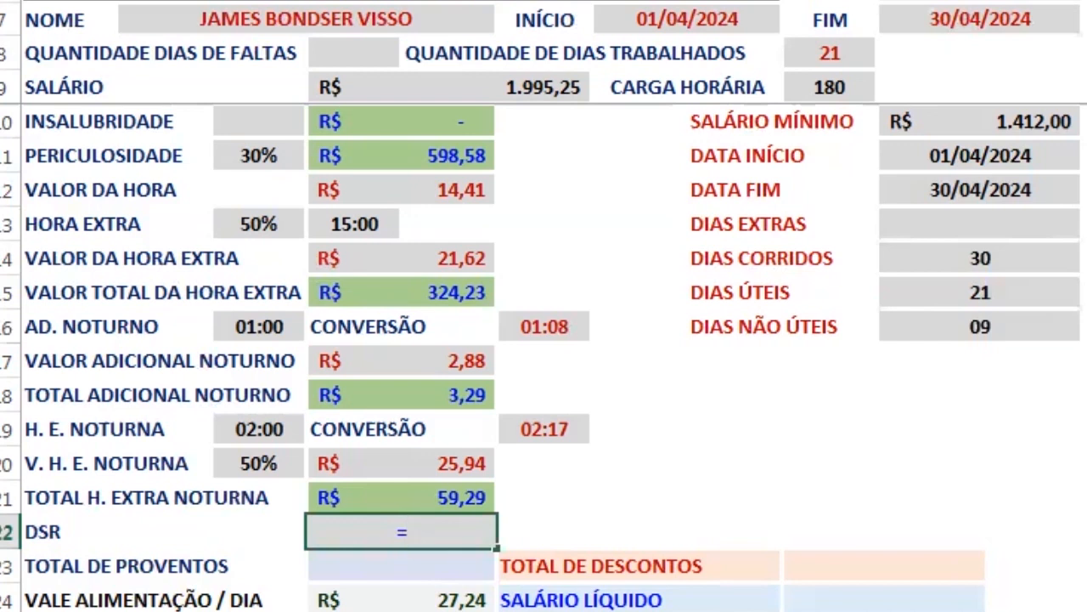
text(SEERRO)
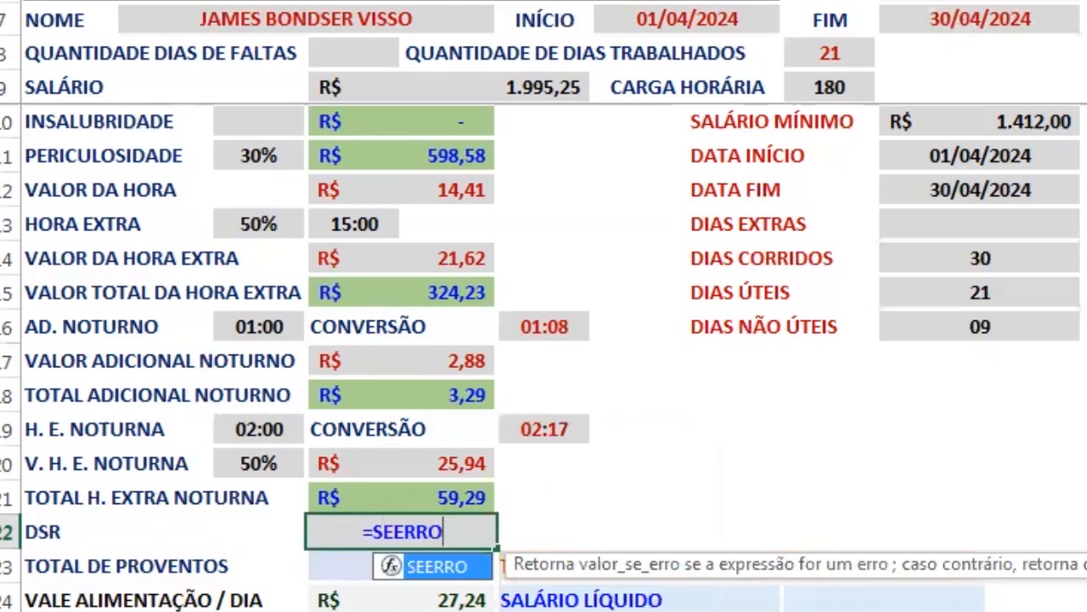
text(()
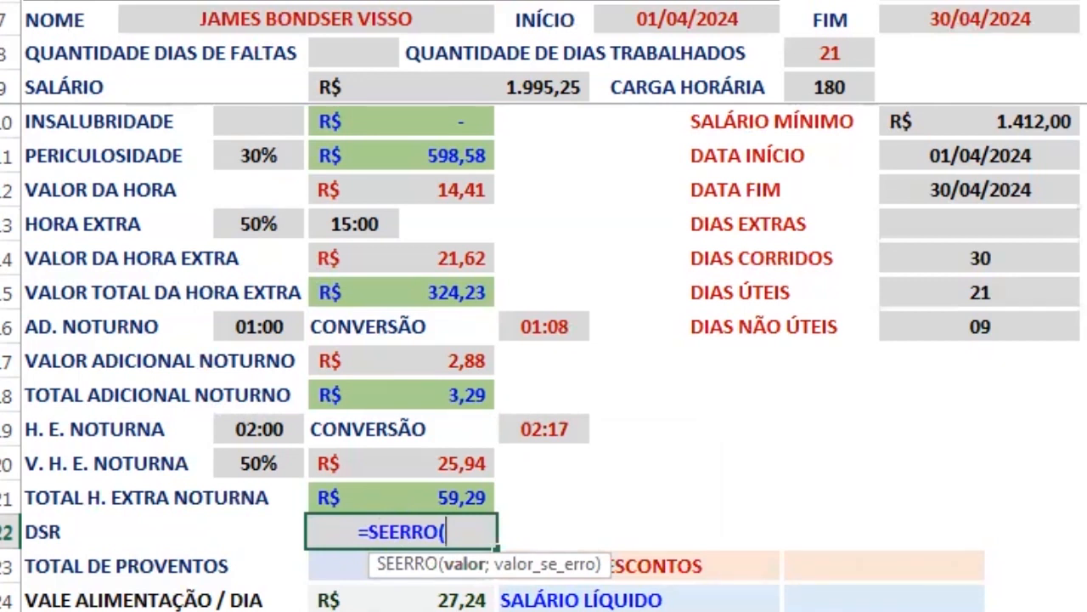
text(S)
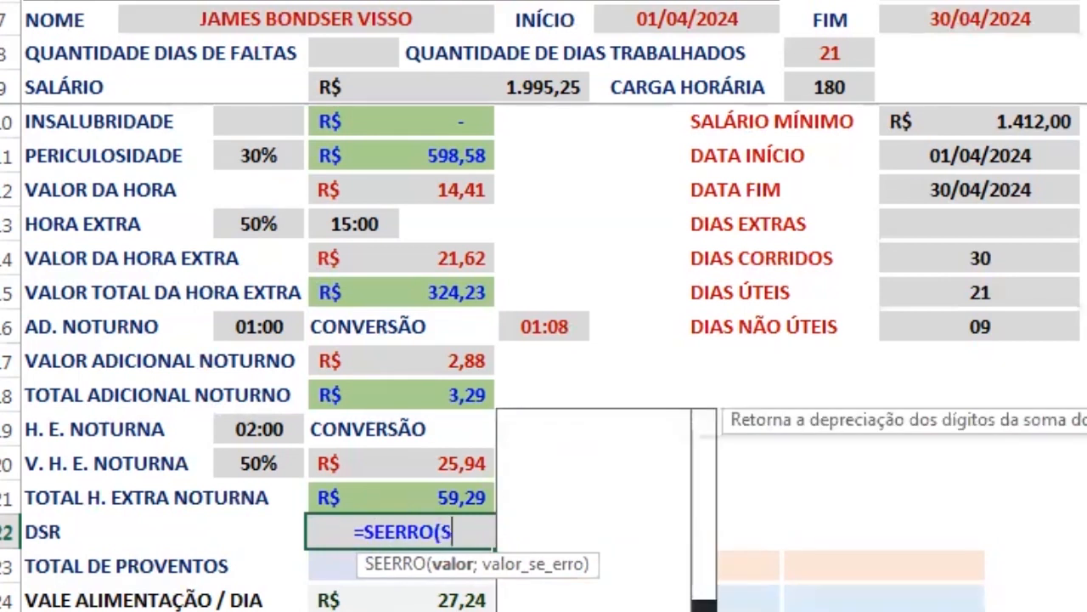
text(OMA)
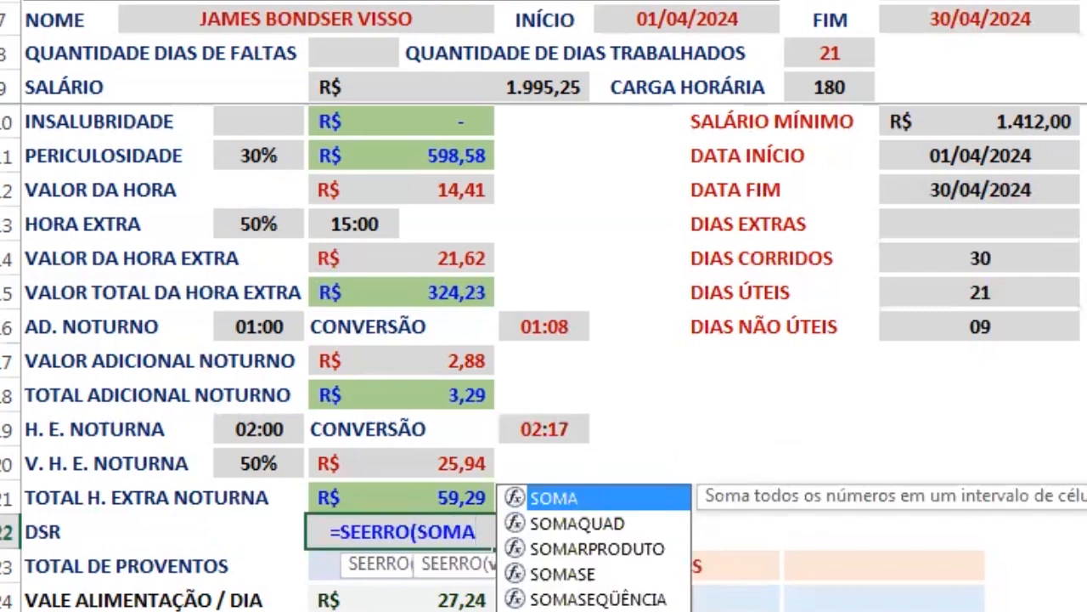
text(()
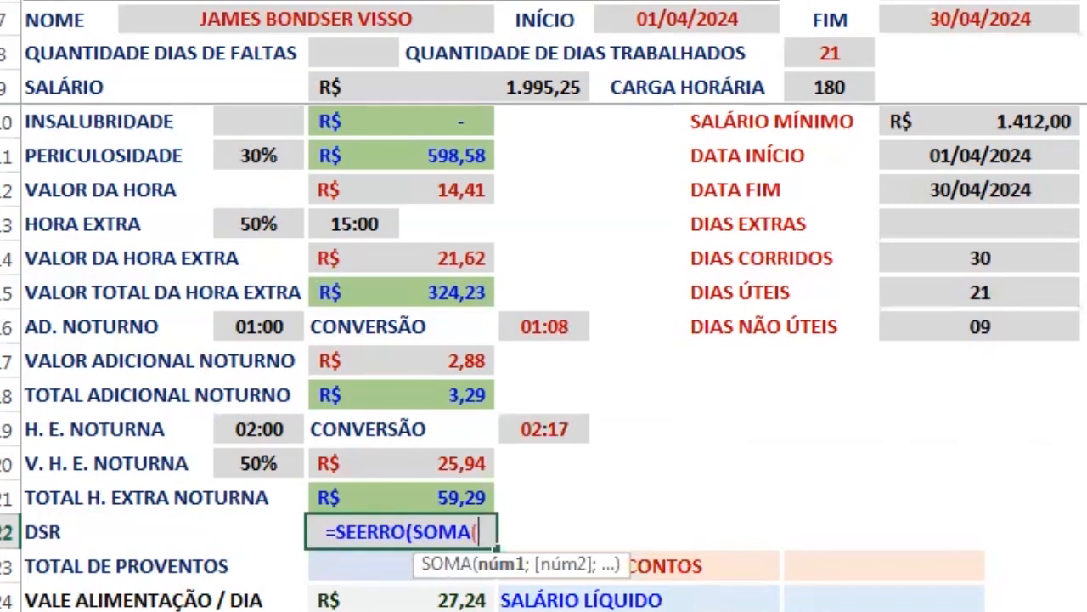
Give SOMA the night overtime total D21, the night premium total D18 and the overtime total D15
click(427, 497)
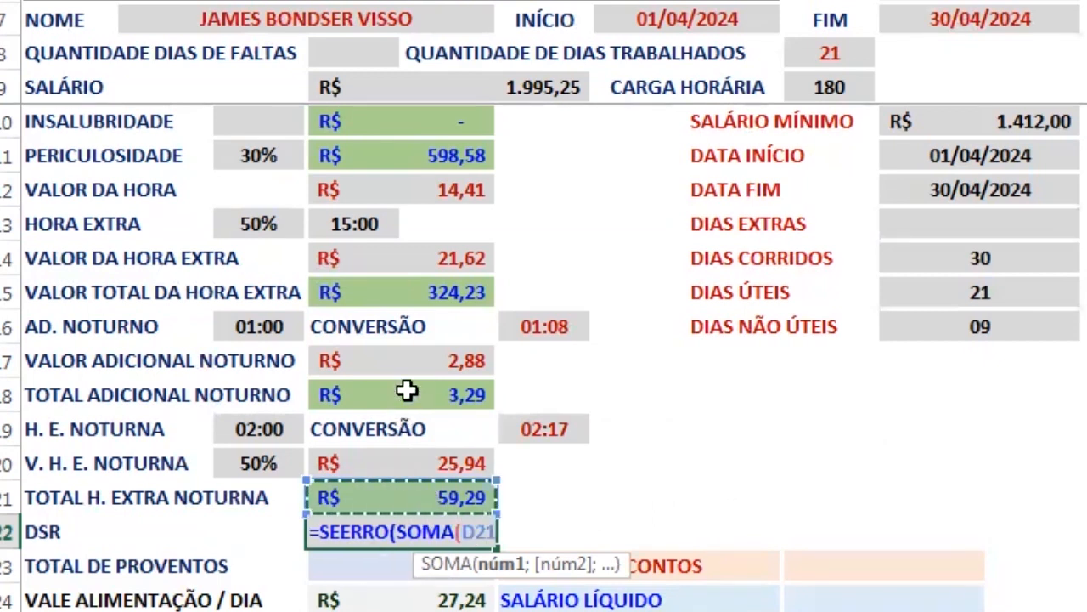
text(;)
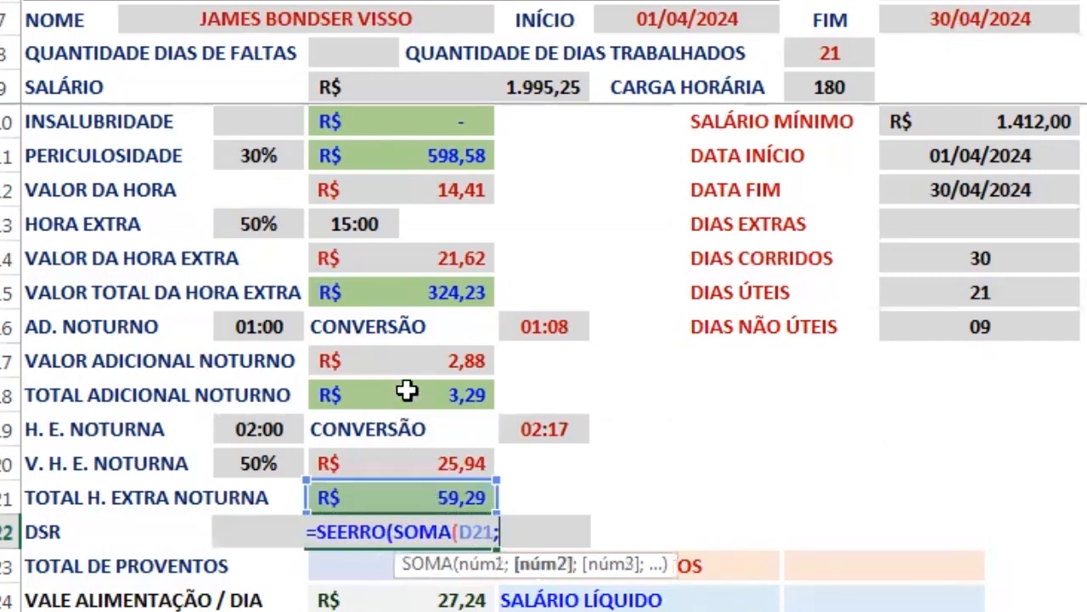
click(408, 391)
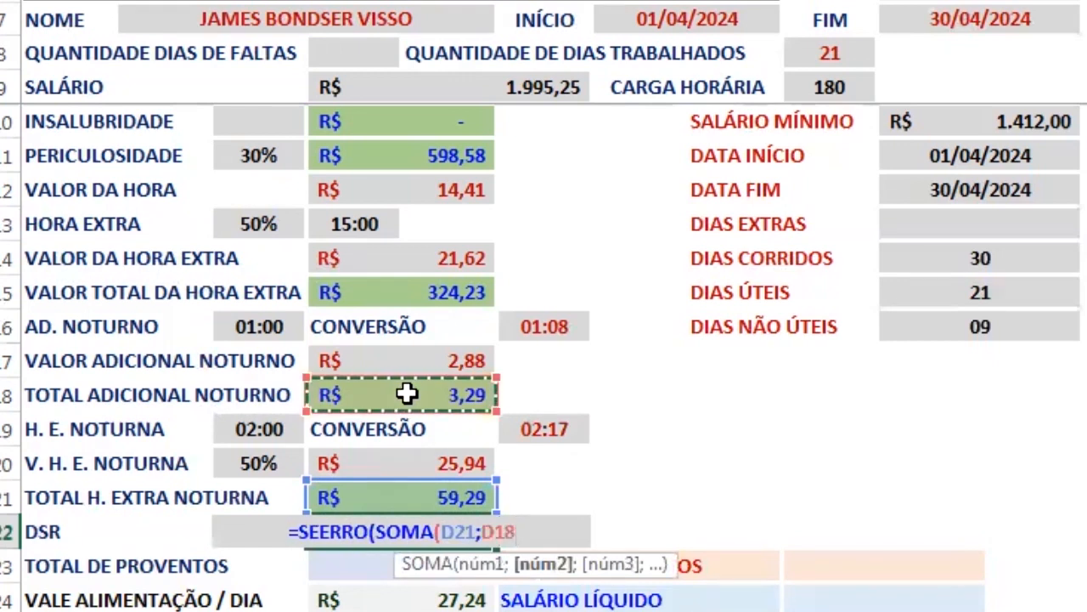
text(;)
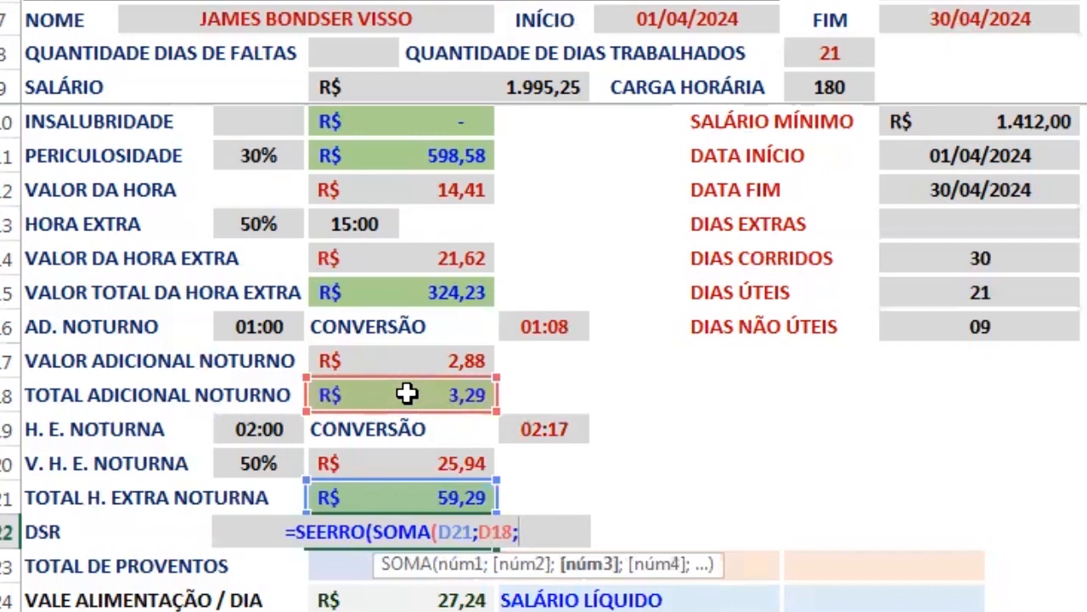
click(407, 290)
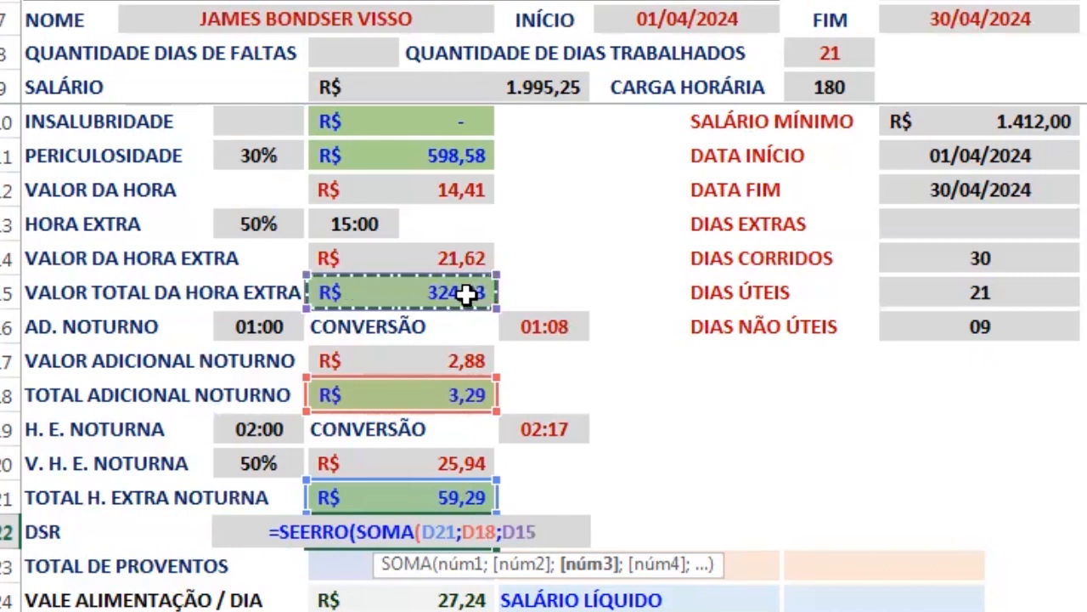
Complete the DSR formula in D22 by dividing the sum by J15, multiplying by J16 and returning 0 on error
text()/)
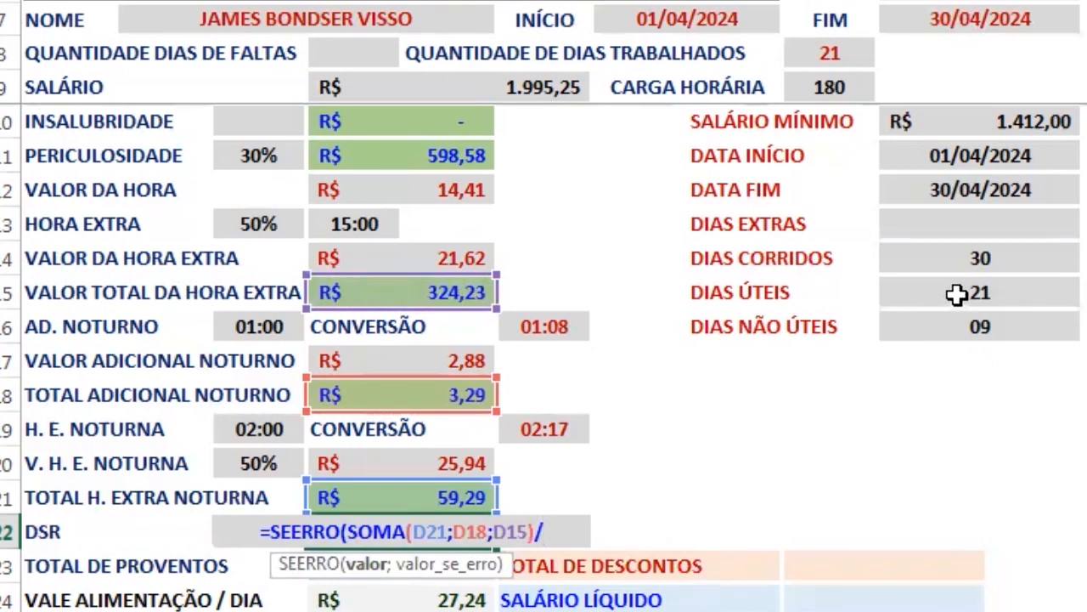
text(J15)
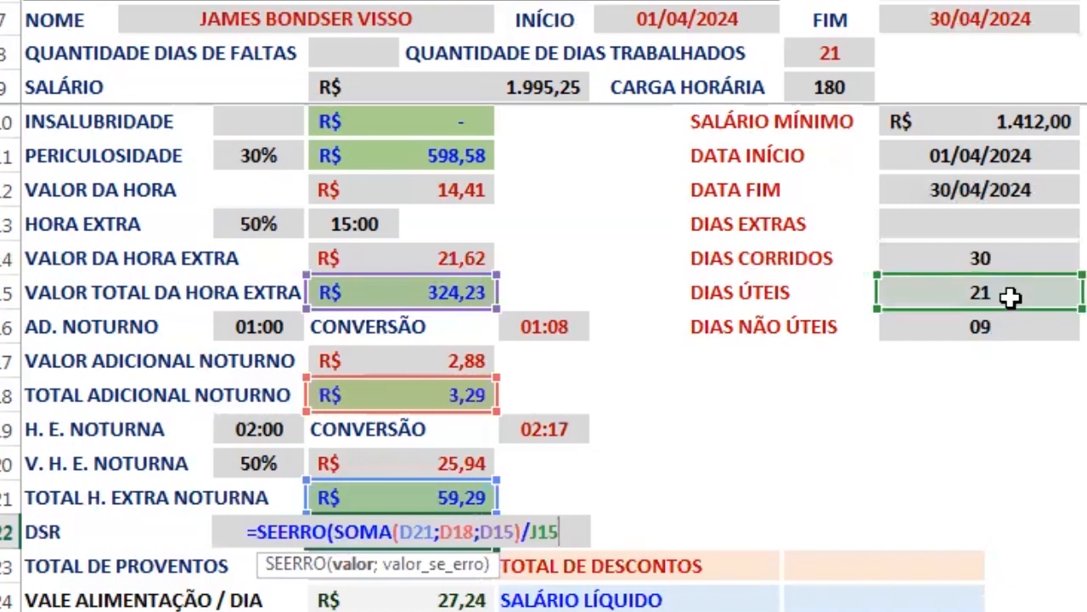
text(*)
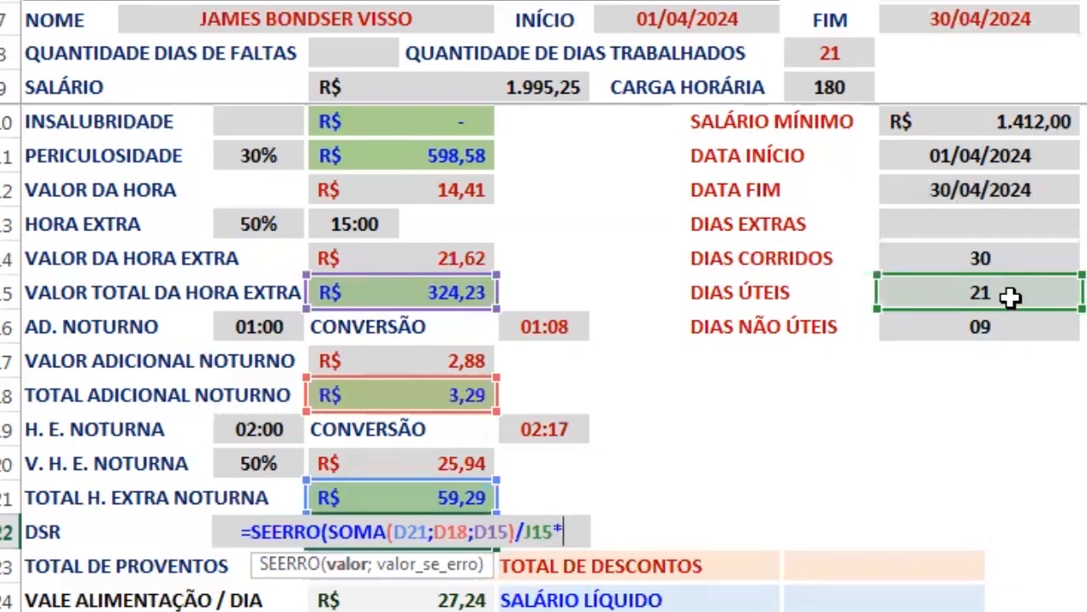
text(J16)
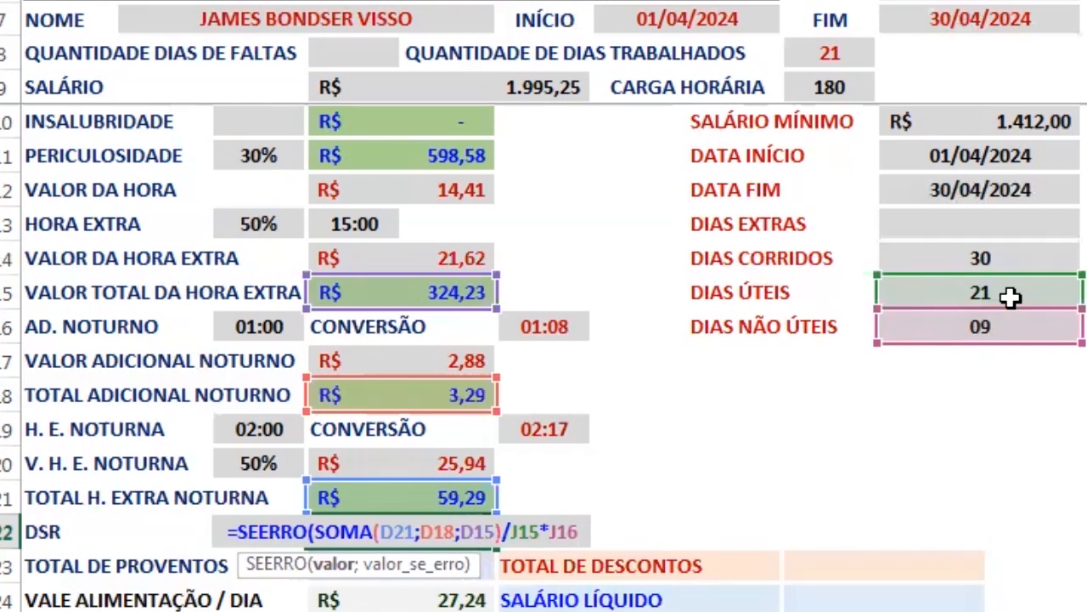
text(;)
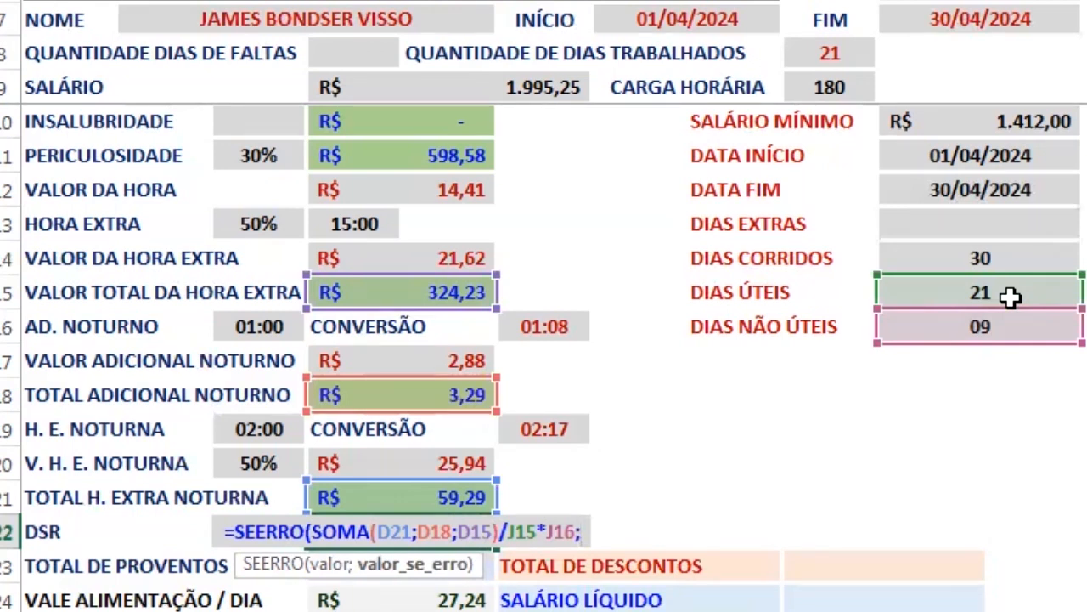
text(0)
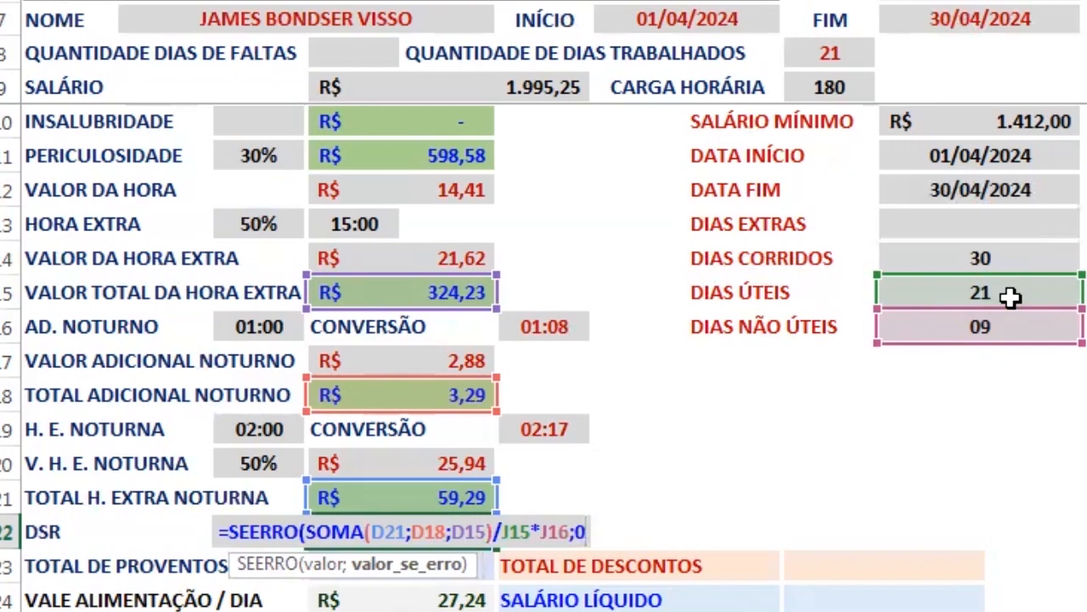
text())
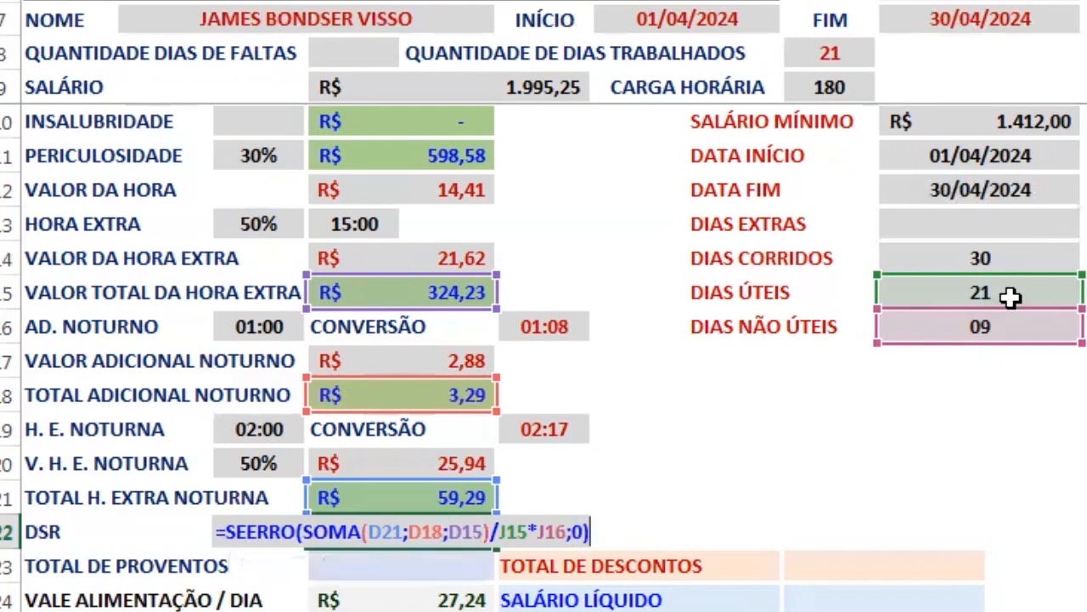
key(Return)
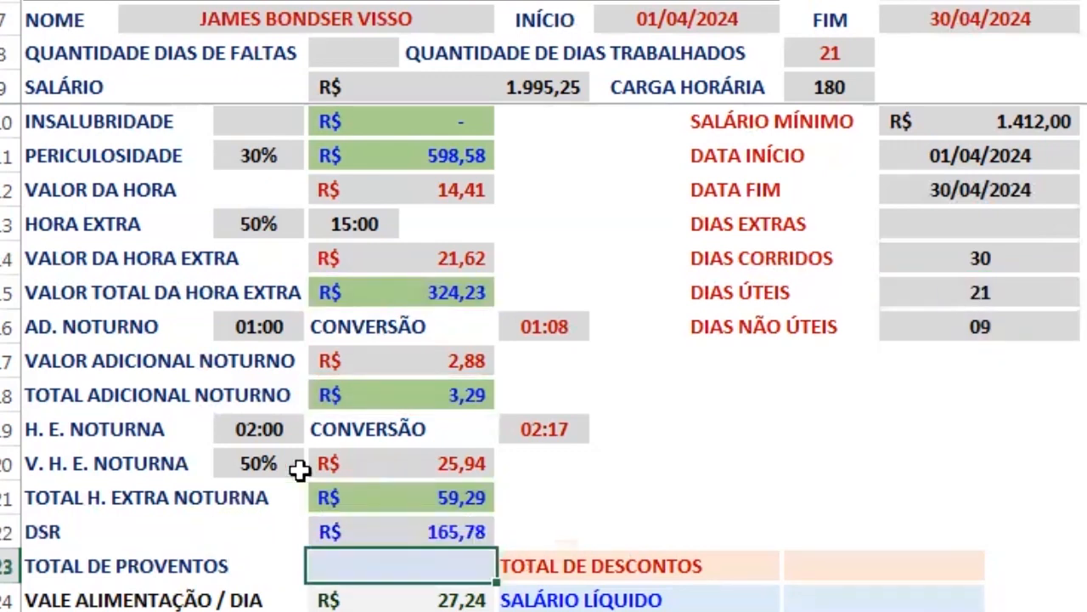
Start a SOMA formula in the Total de Proventos cell D23 with the salary D9 as its first argument
scroll(458, 461, down, 2)
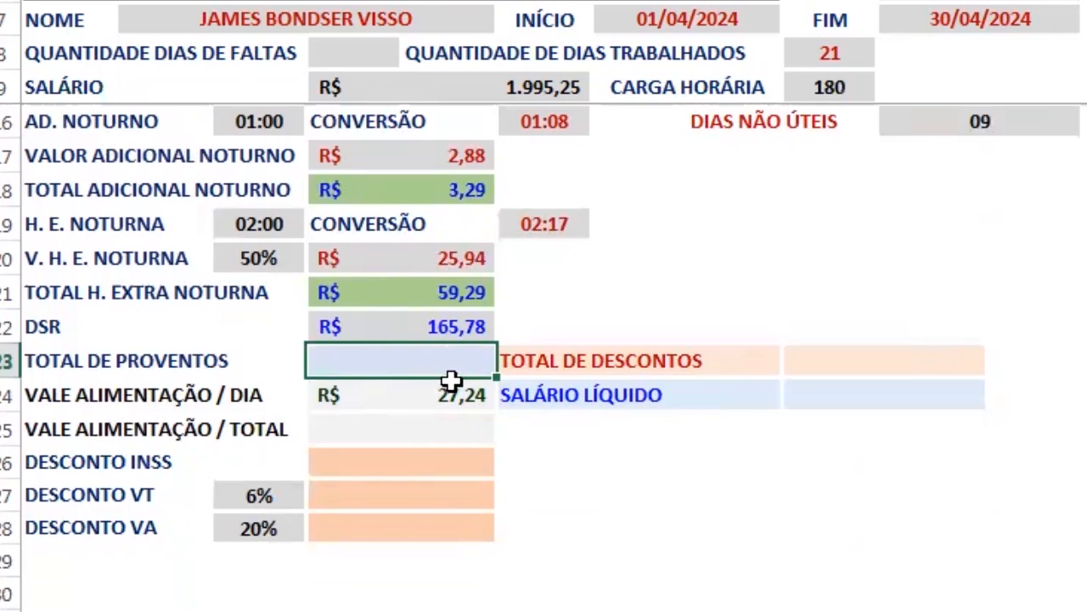
scroll(458, 357, up, 2)
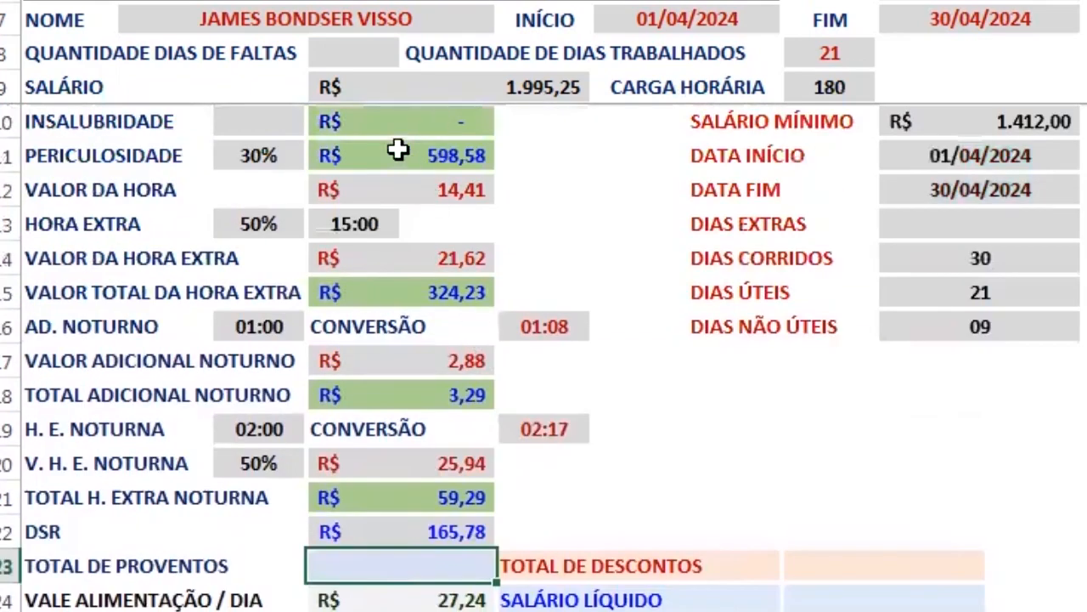
scroll(393, 505, down, 1)
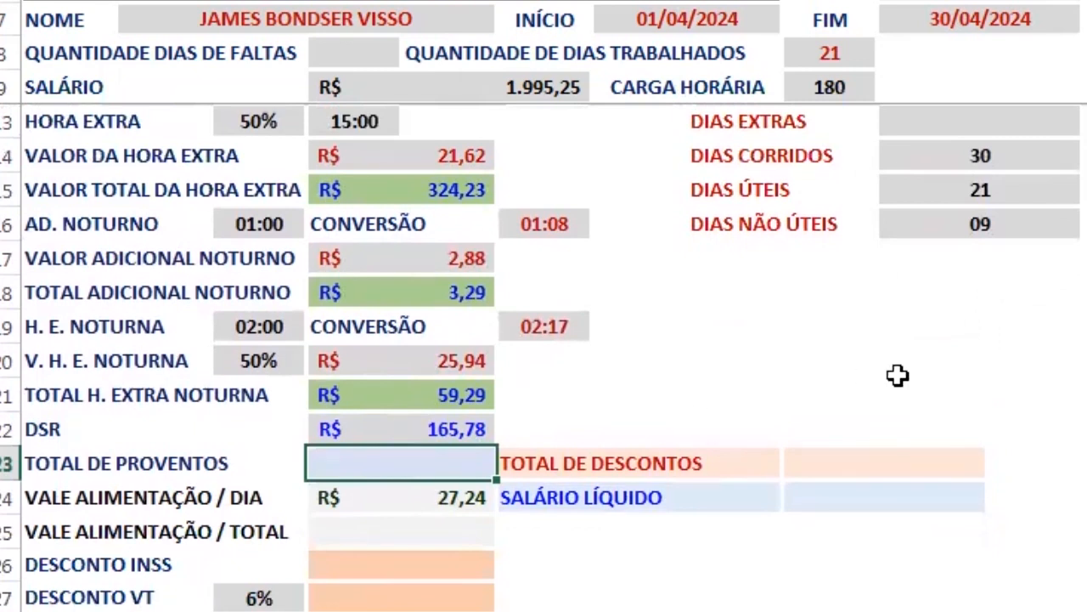
text(=SOMA)
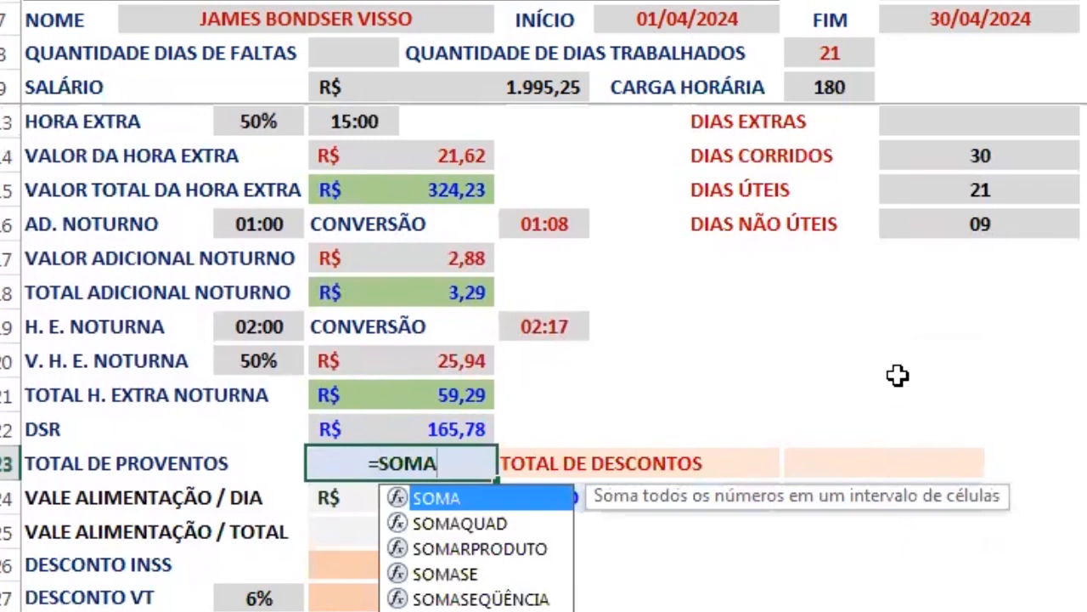
text(()
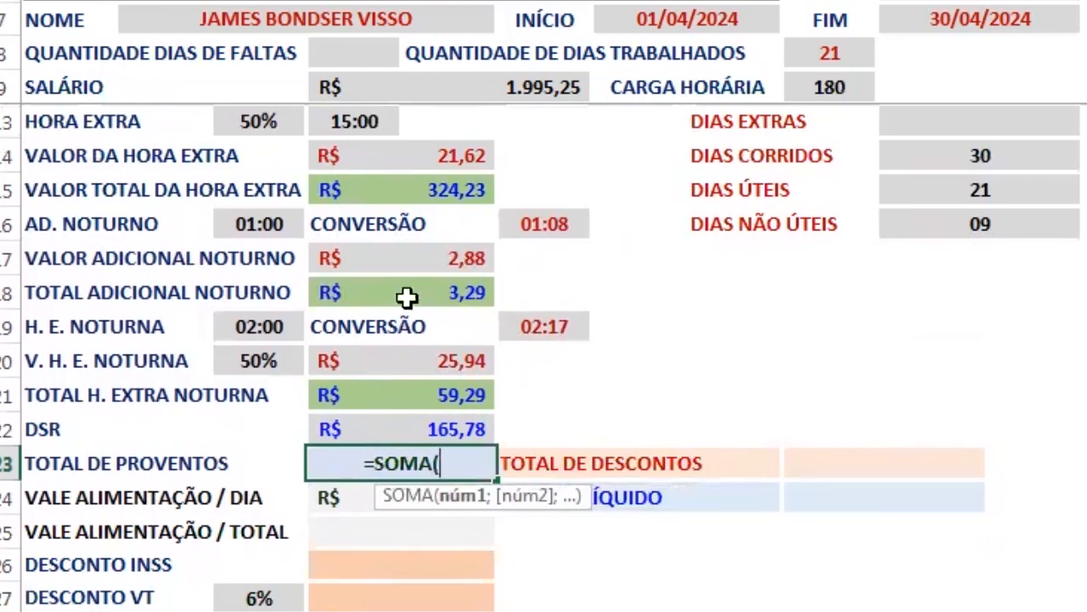
click(460, 86)
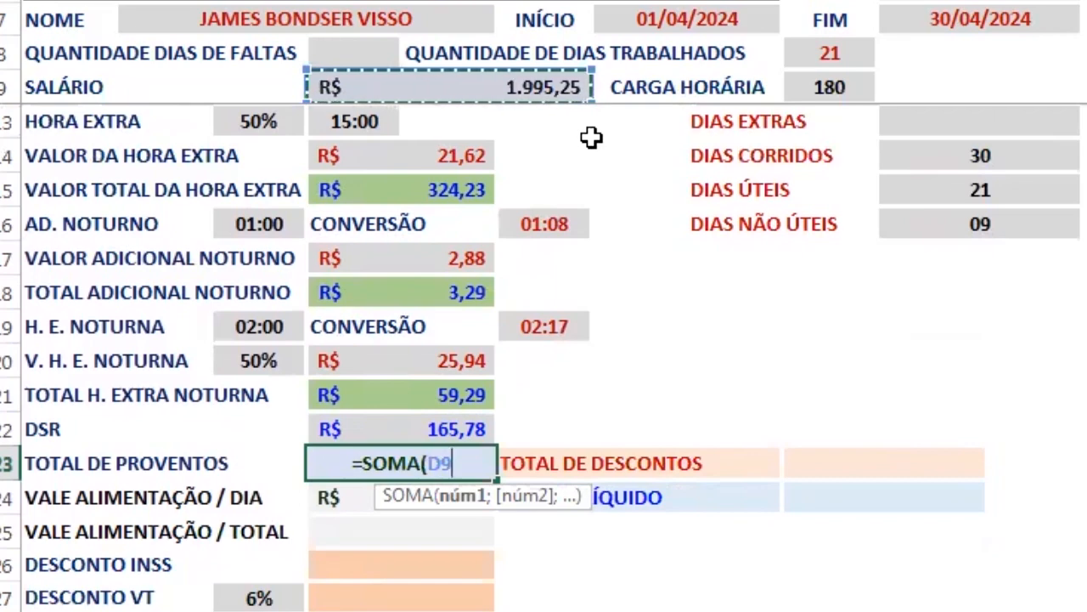
scroll(618, 212, up, 1)
scroll(617, 212, up, 1)
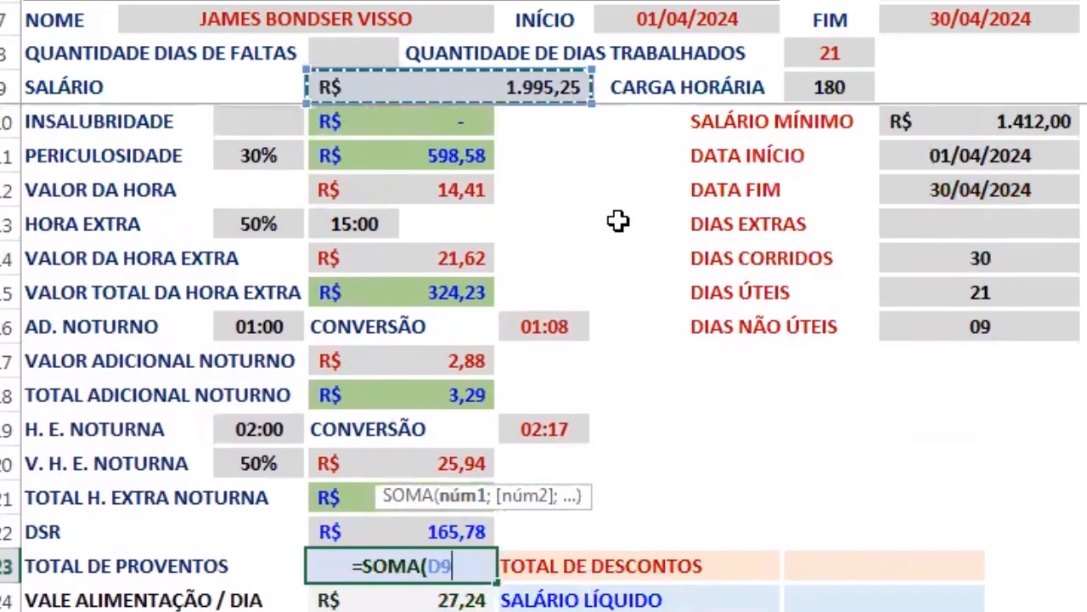
text(+)
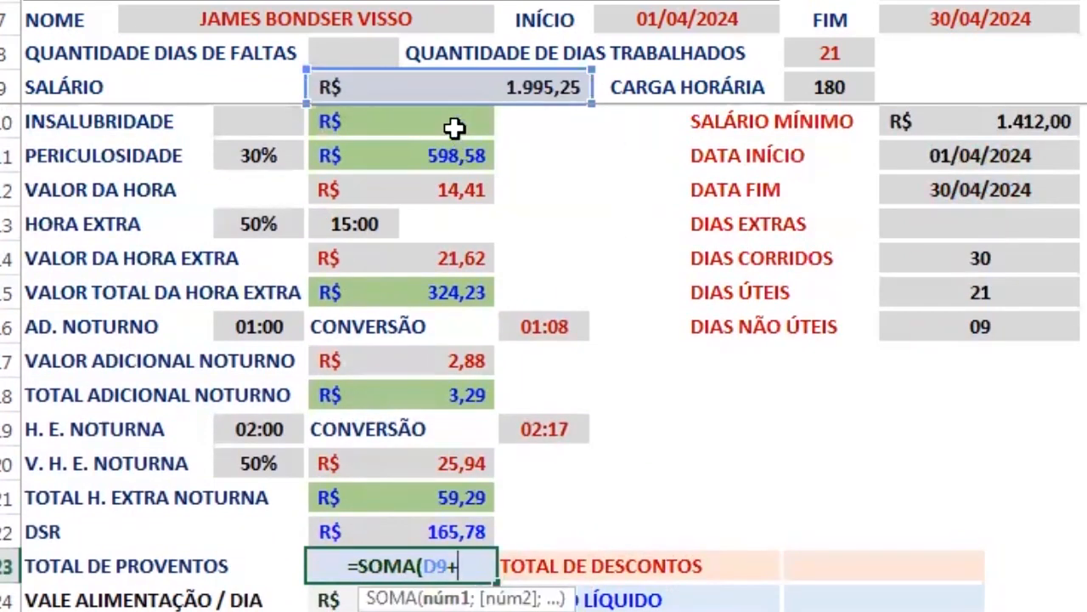
key(BackSpace)
Add the Insalubridade D10, Periculosidade D11 and overtime total D15 as separate arguments of the SOMA formula
text(;)
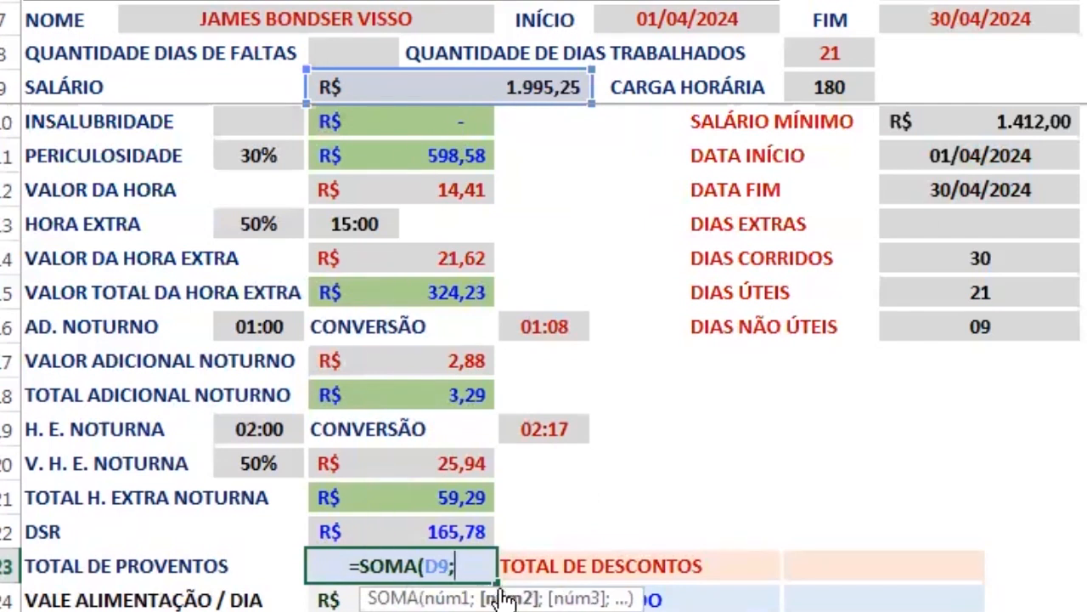
click(431, 120)
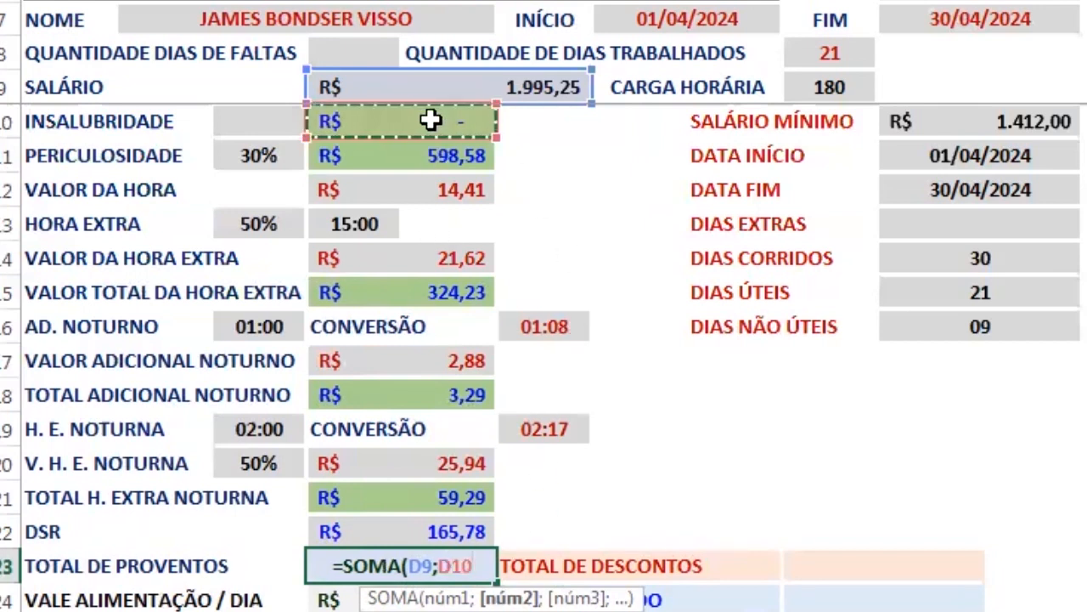
text(;)
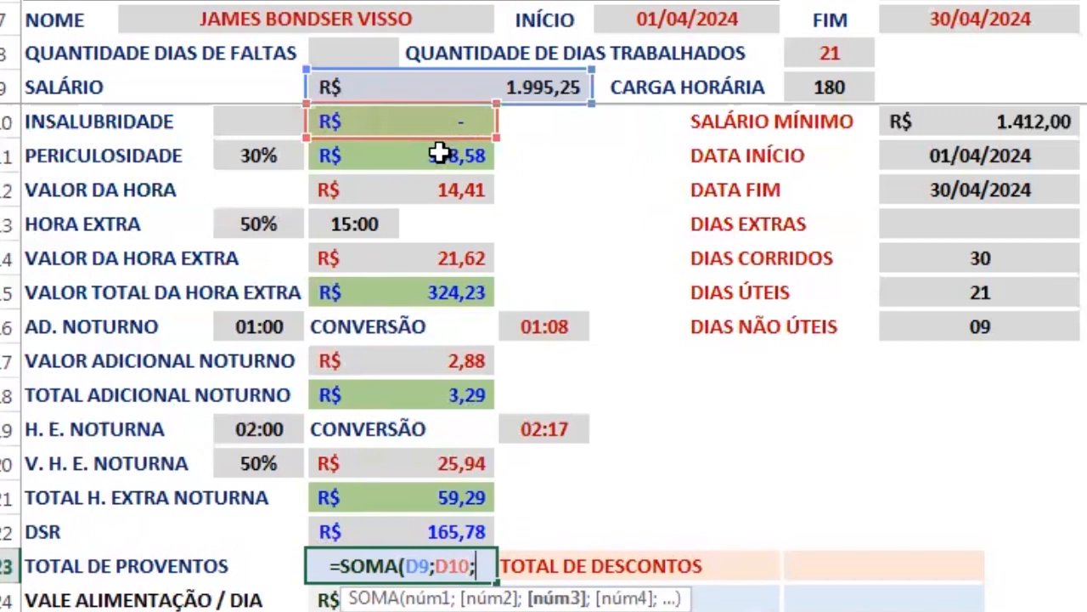
click(439, 154)
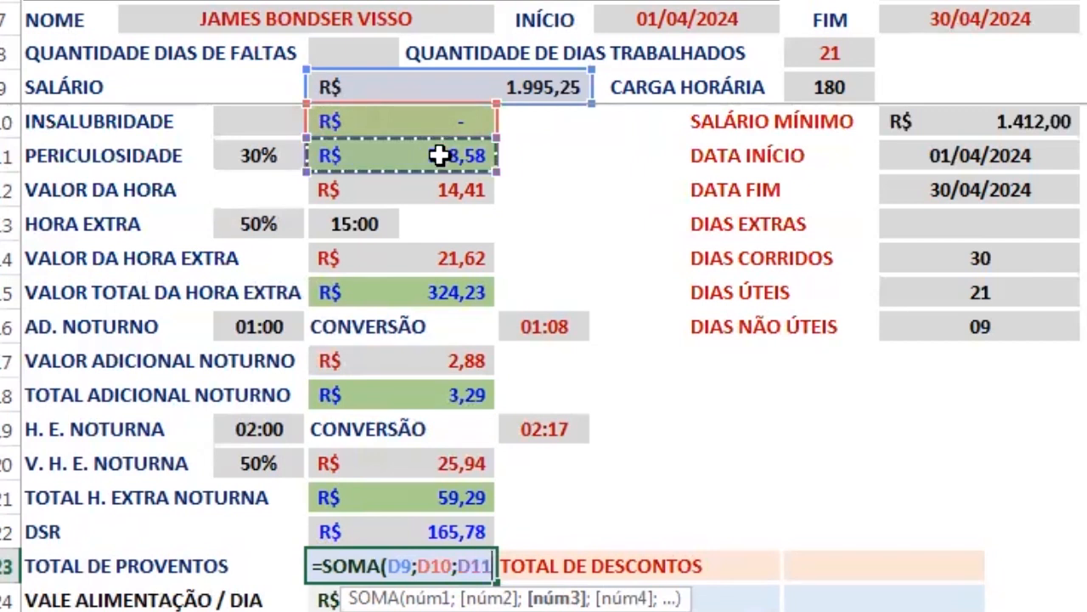
text(;)
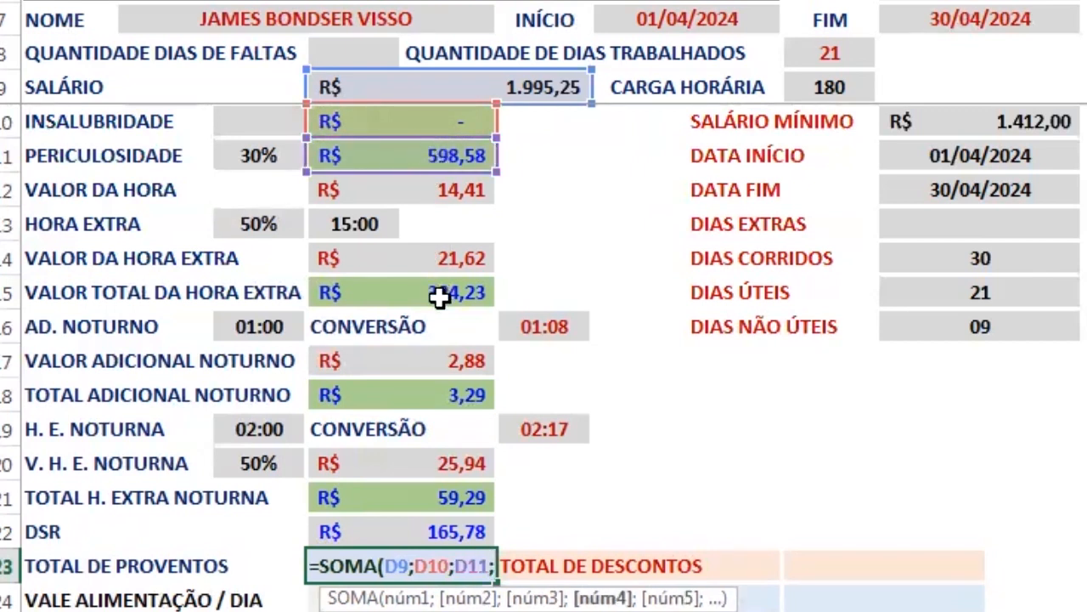
click(439, 292)
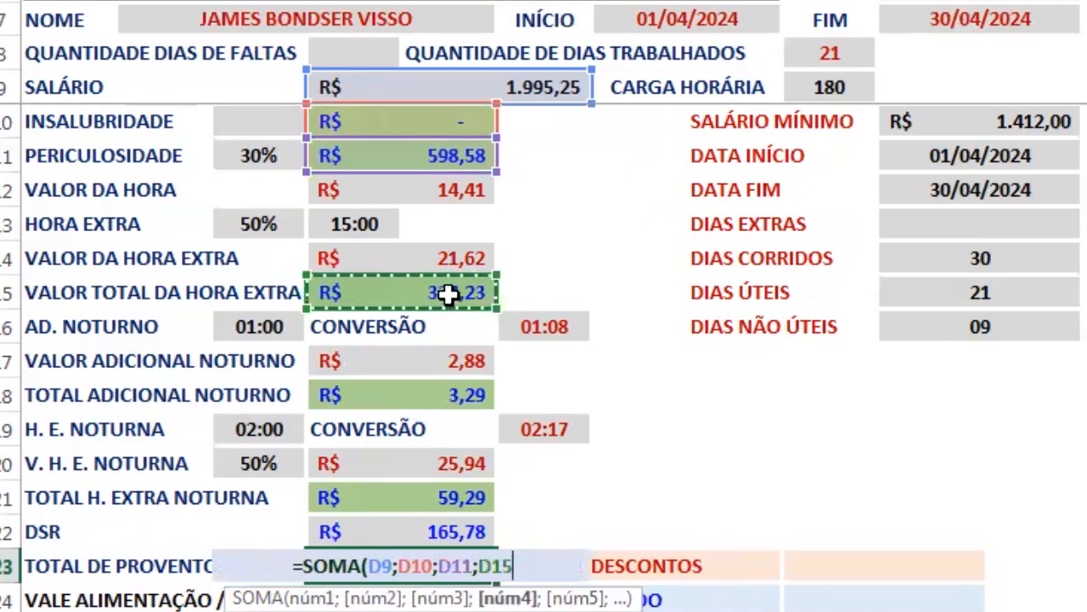
Add the night premium total D18, the night overtime total D21 and the DSR D22 to the SOMA arguments
text(;)
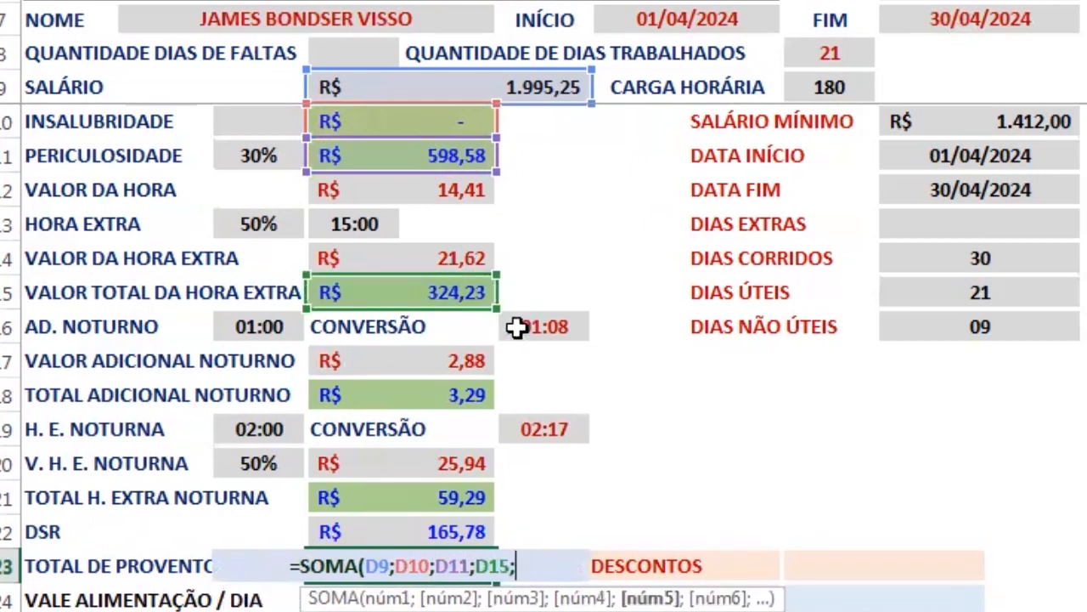
click(445, 395)
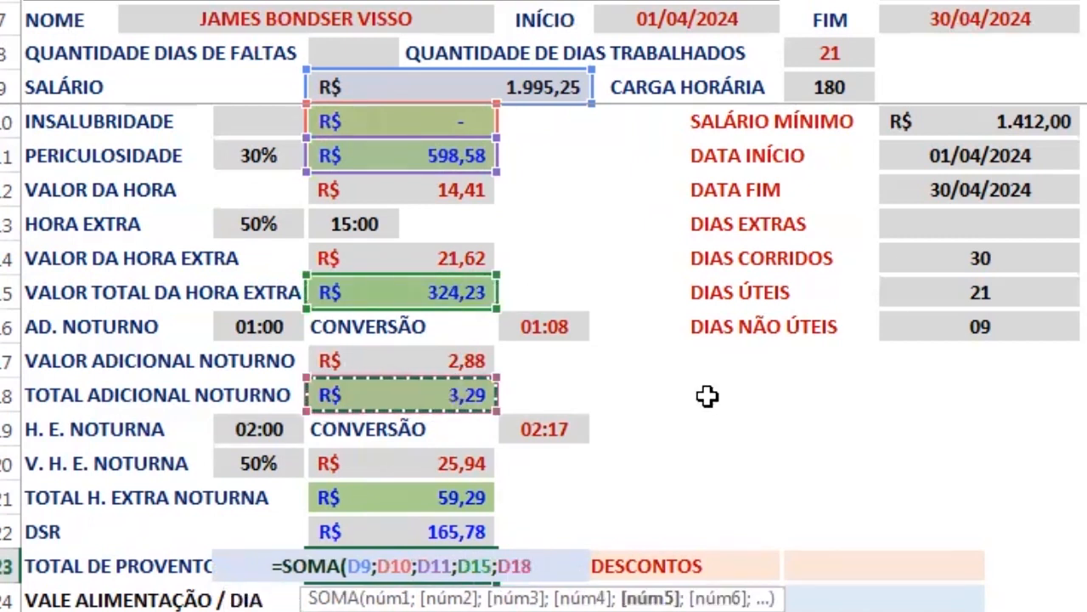
text(;)
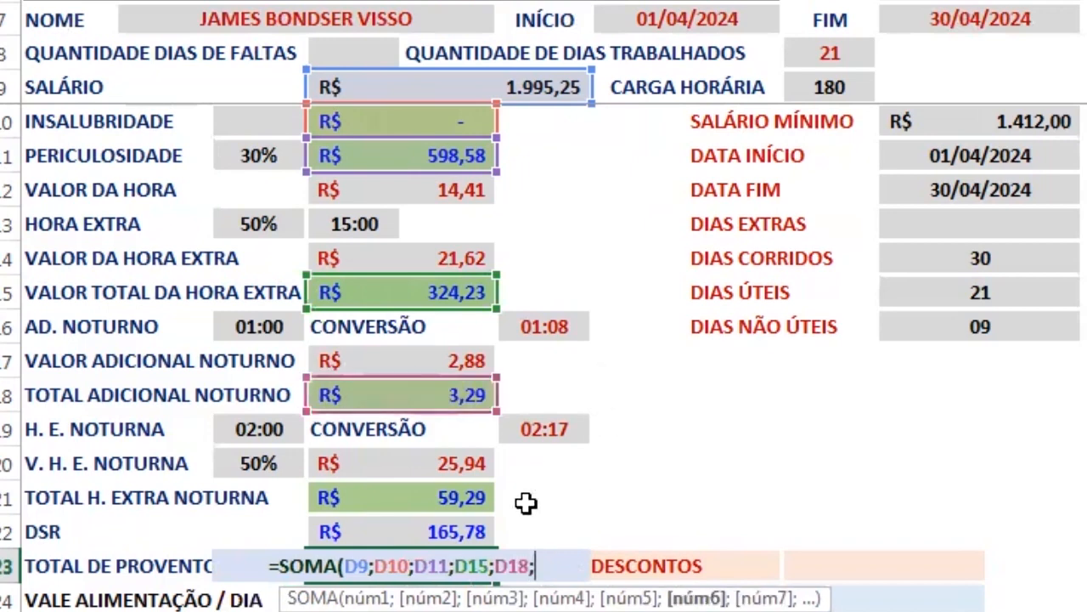
scroll(532, 413, down, 2)
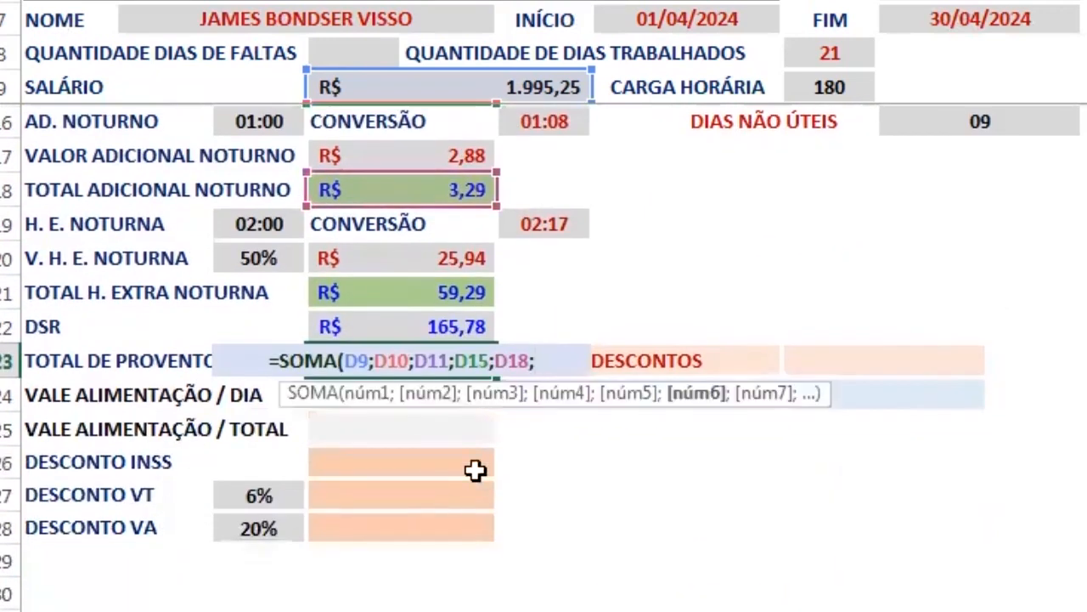
scroll(529, 381, down, 1)
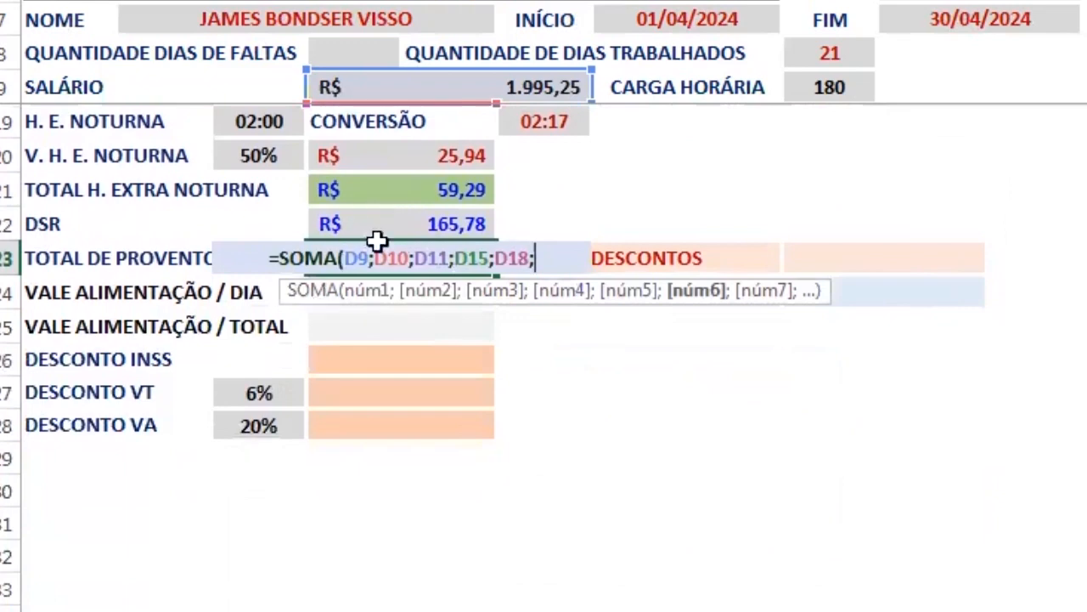
scroll(611, 238, up, 2)
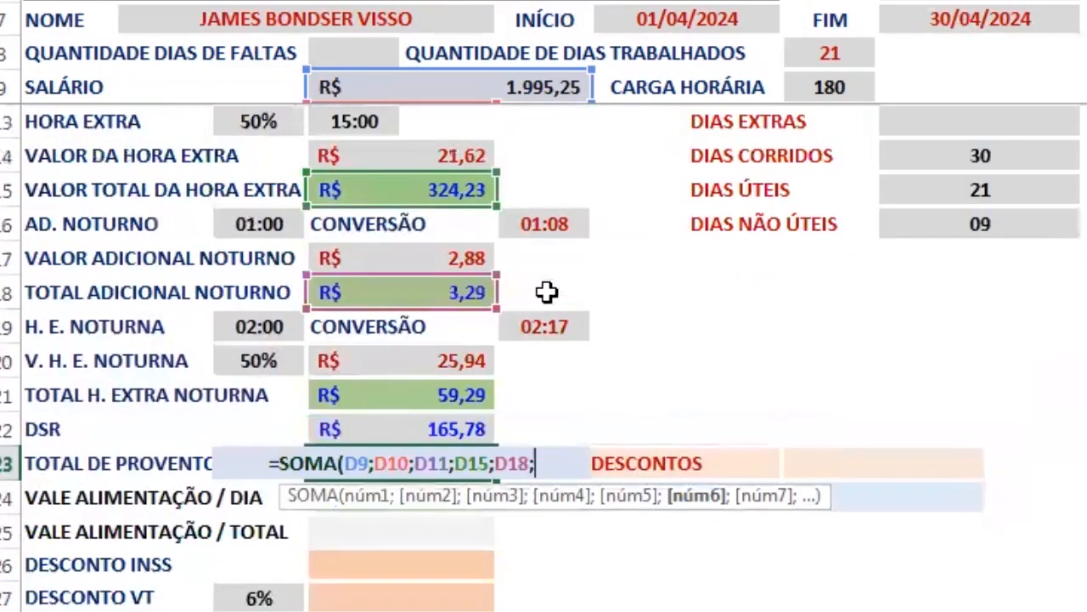
click(460, 395)
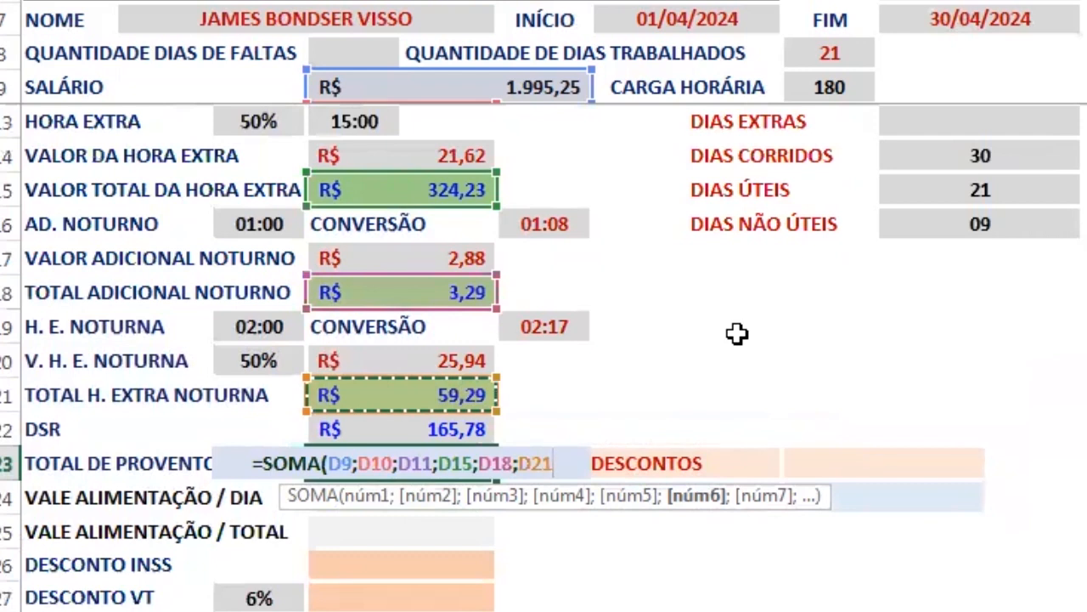
text(;)
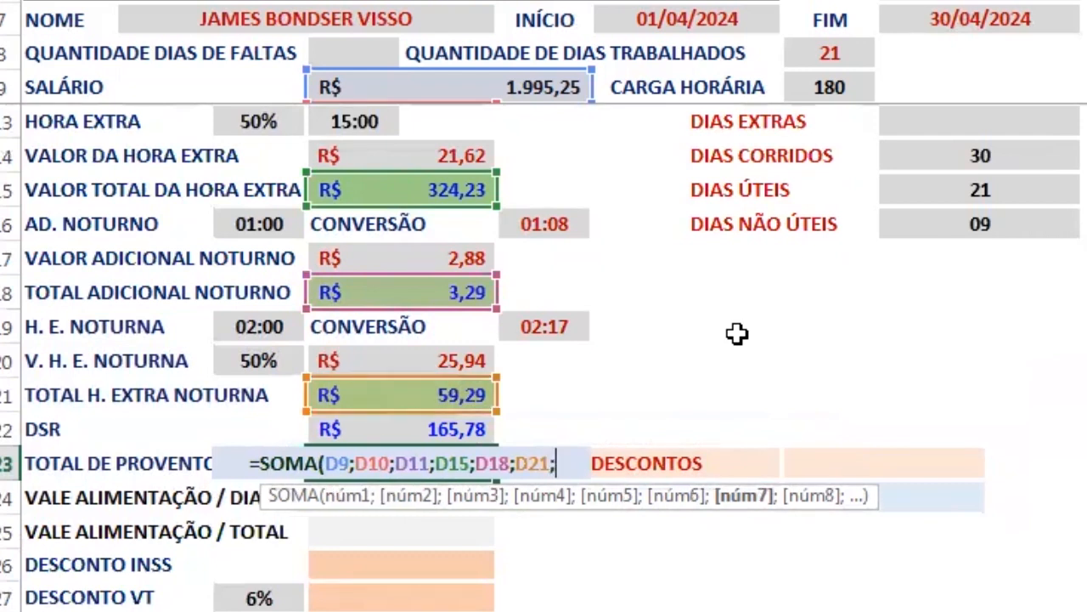
click(418, 432)
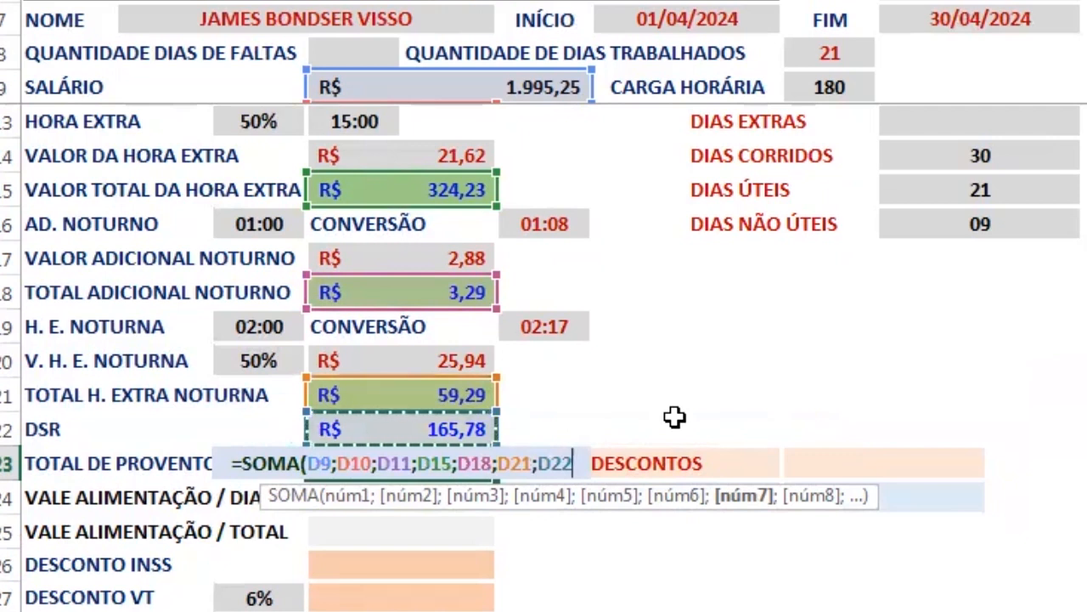
text(////0)
key(BackSpace)
key(BackSpace)
key(BackSpace)
key(BackSpace)
key(BackSpace)
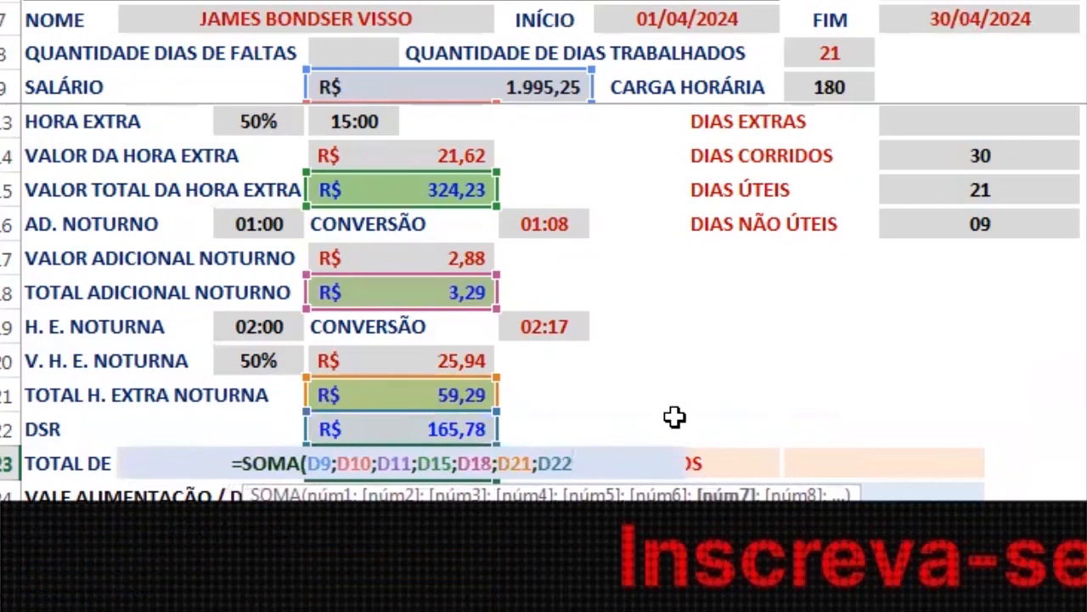
Close and enter the Total de Proventos formula as =SOMA(D9;D10;D11;D15;D18;D21;D22)
text())
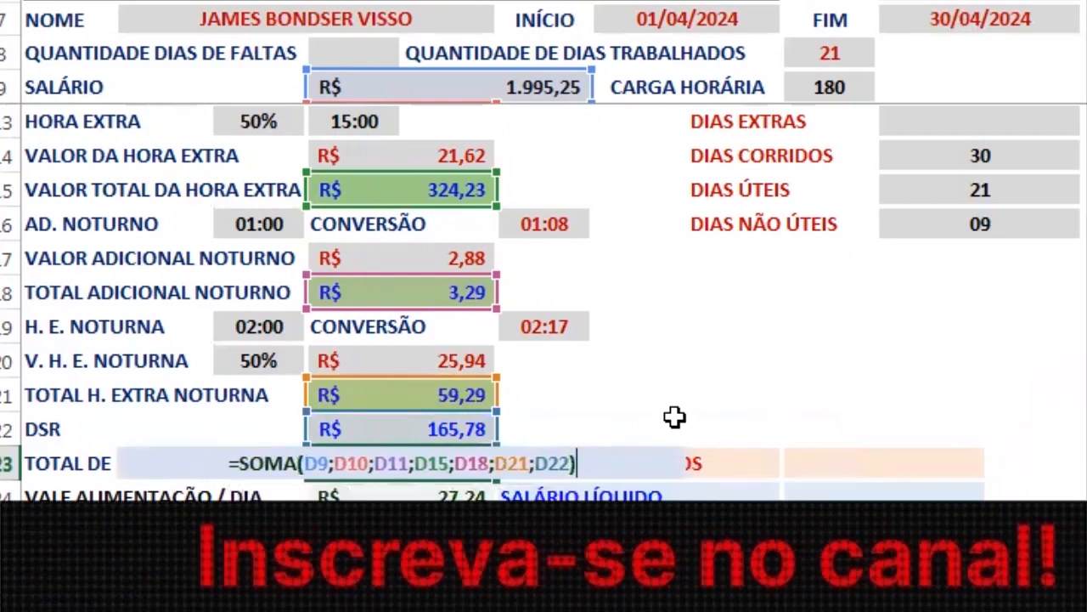
key(Return)
key(Up)
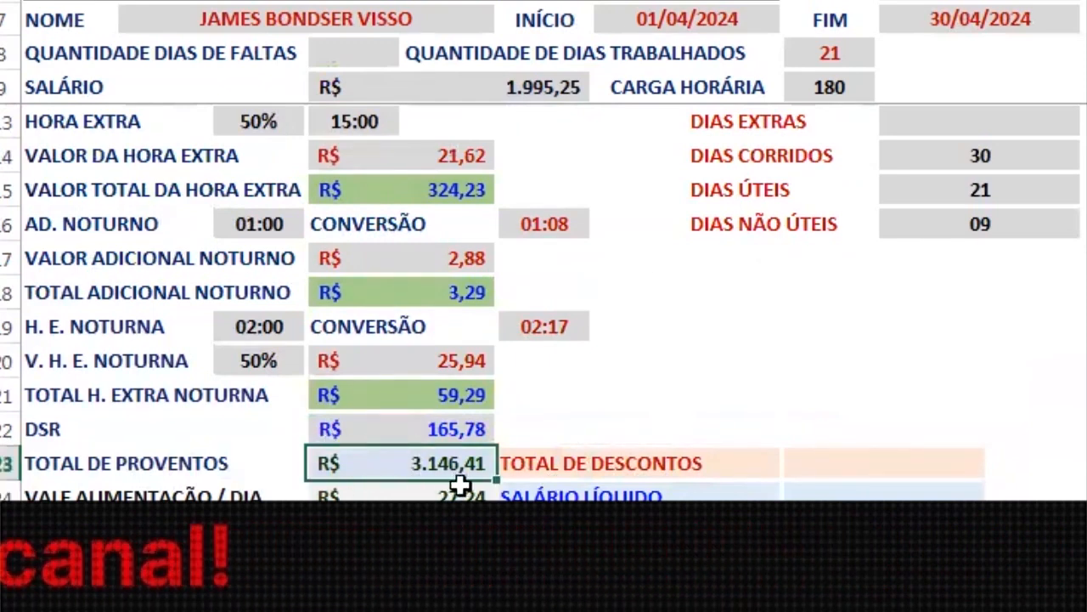
scroll(451, 485, down, 1)
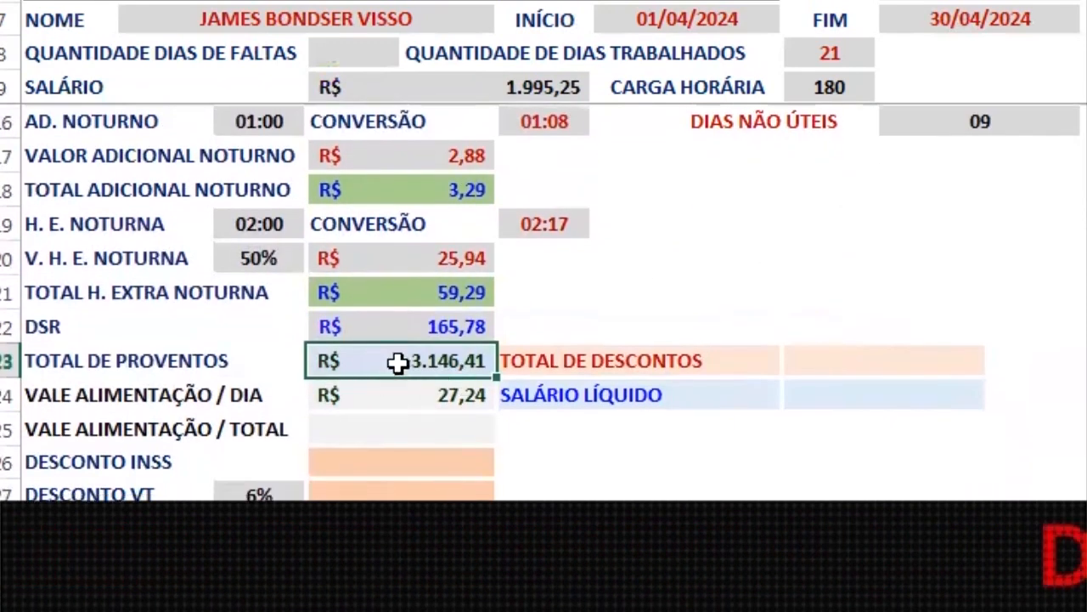
click(430, 393)
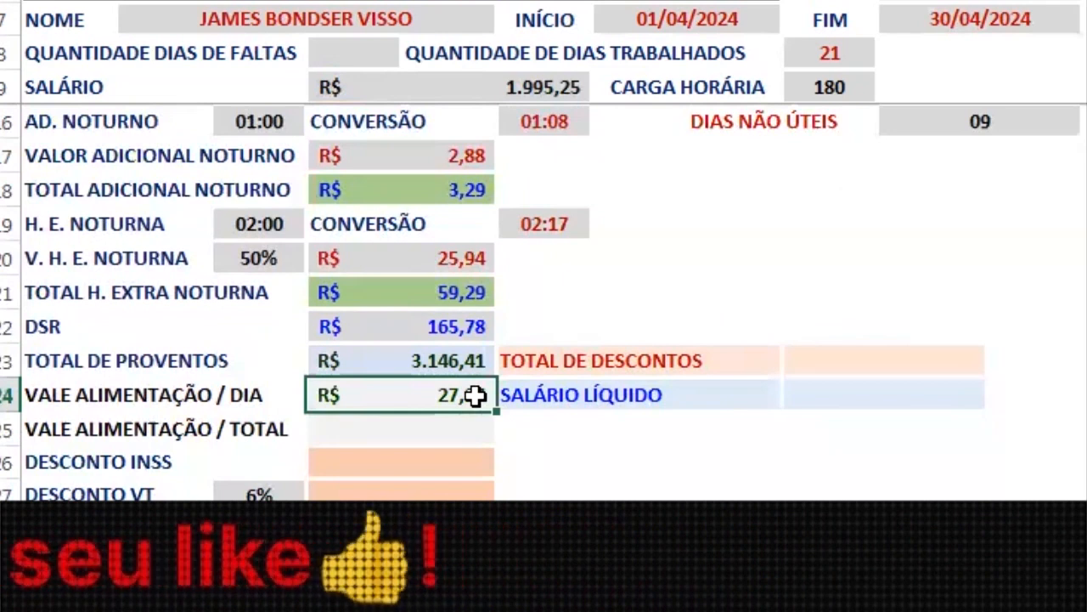
click(458, 431)
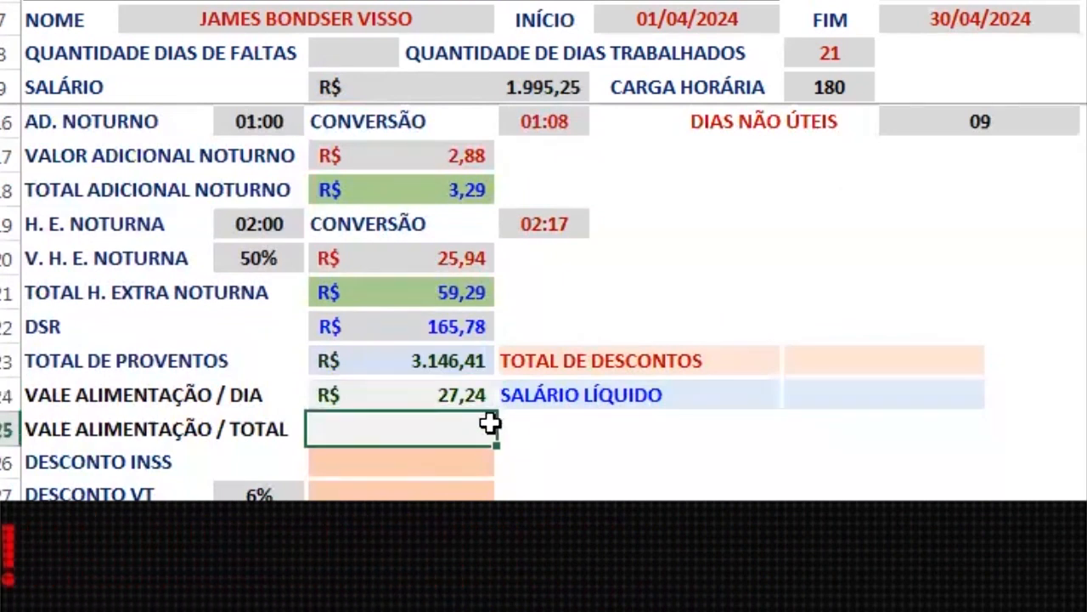
click(468, 396)
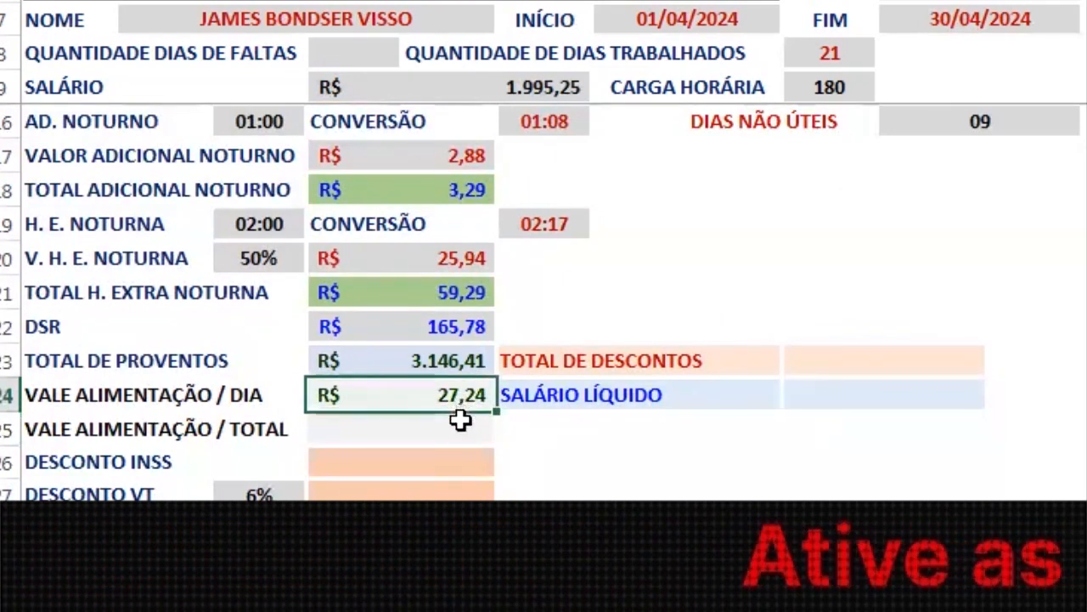
click(460, 420)
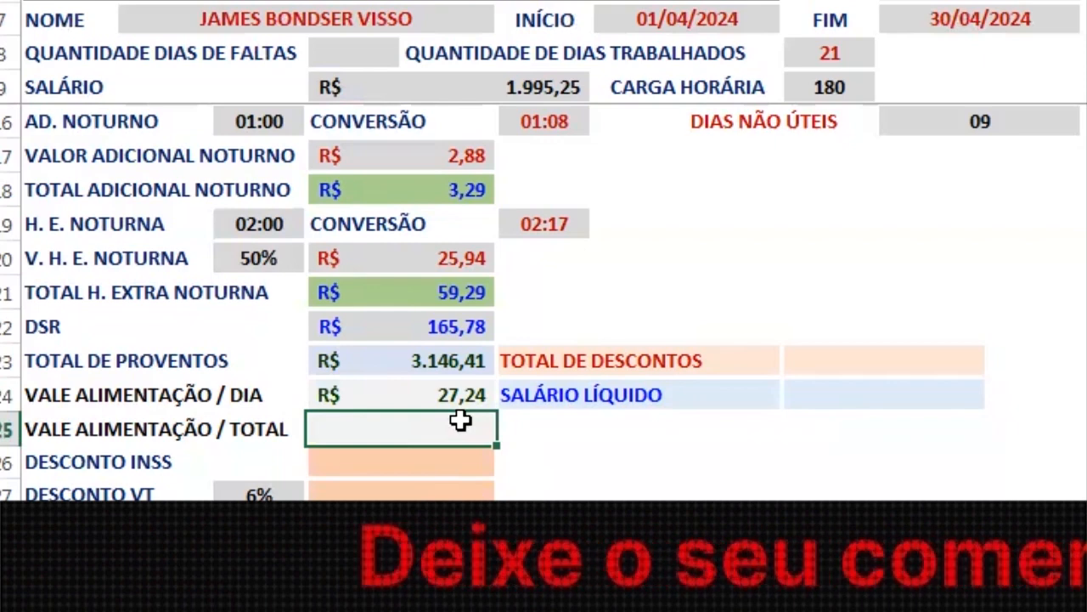
click(422, 393)
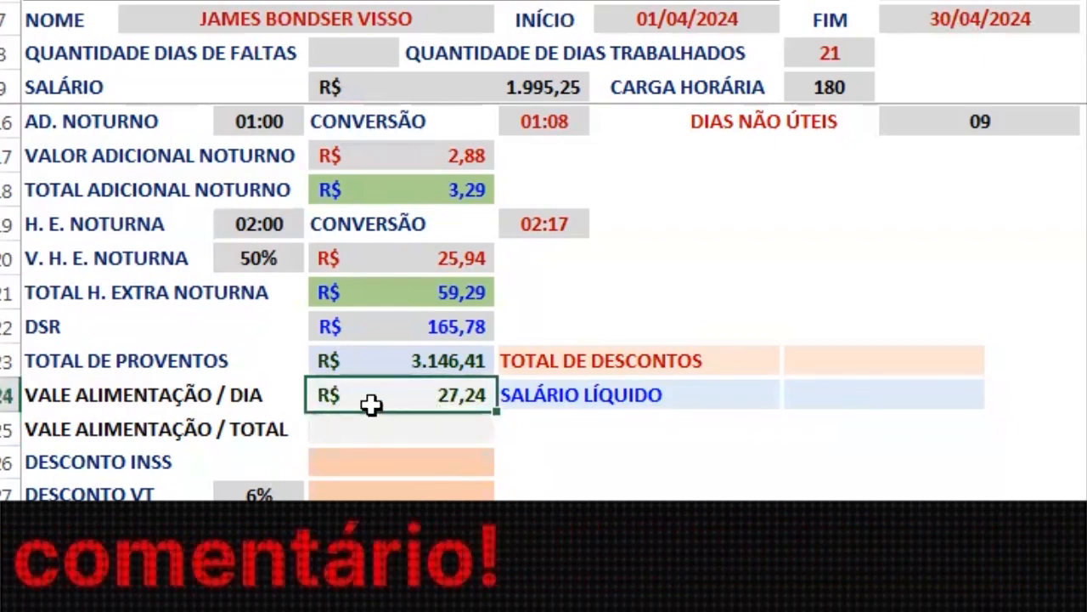
Start the Vale Alimentação / Total formula in D25 by multiplying the daily allowance D24 by the Dias Úteis J15
click(424, 421)
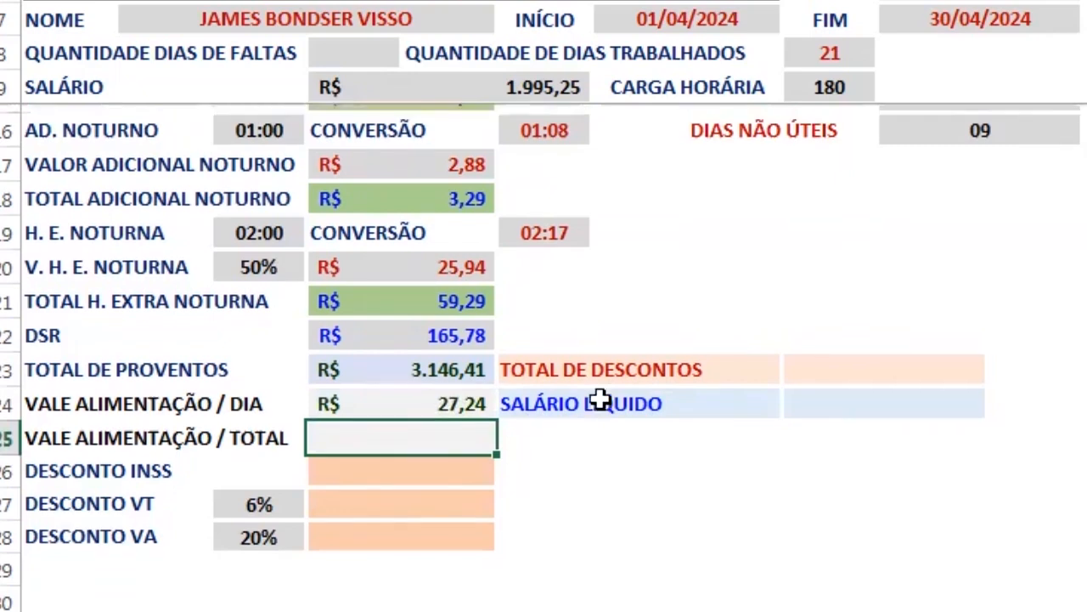
scroll(597, 400, up, 1)
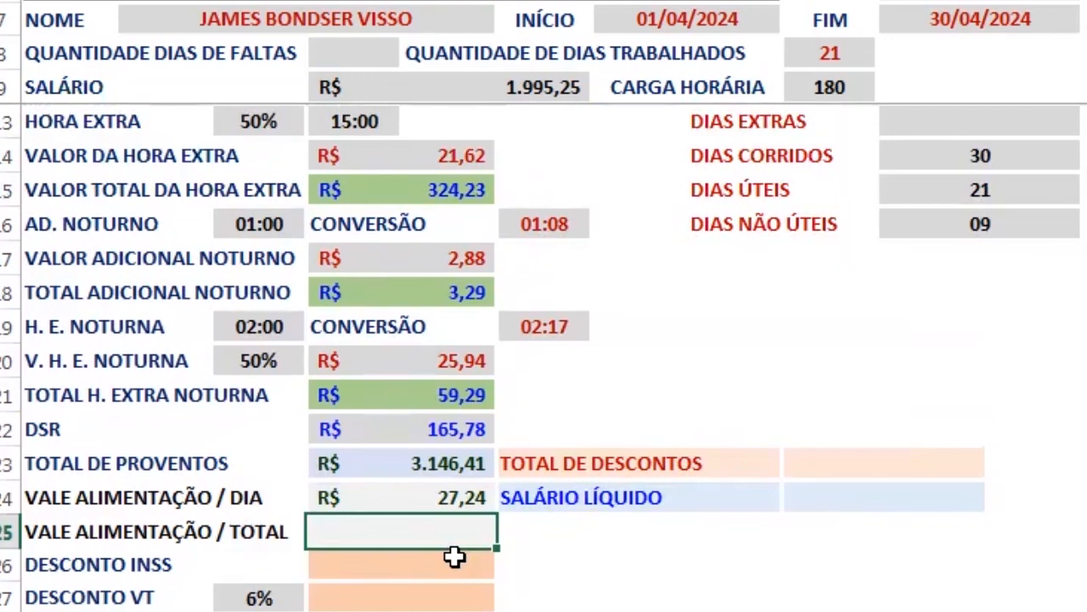
click(457, 502)
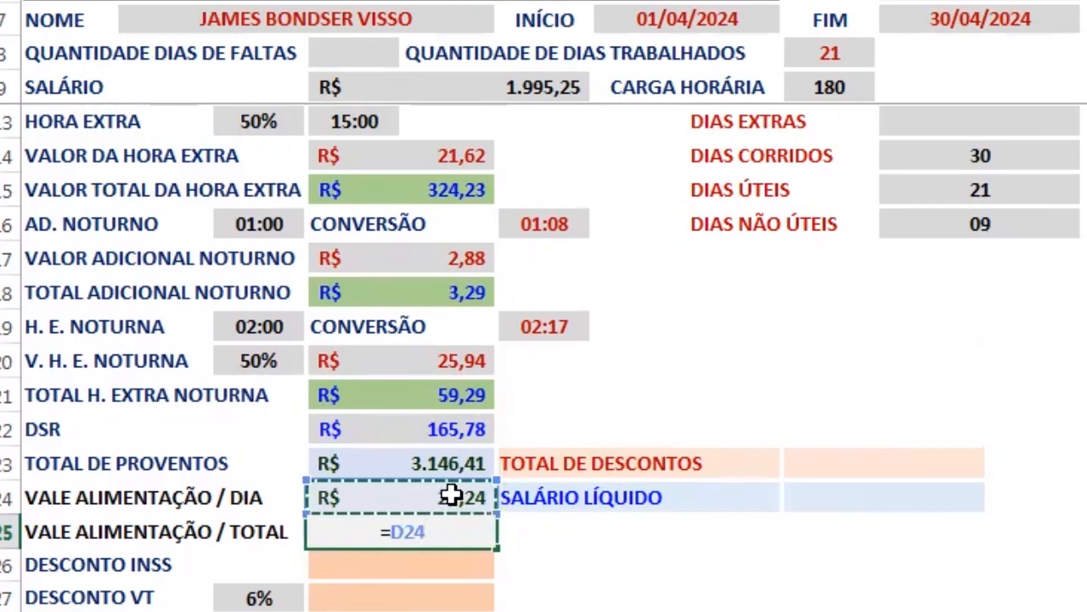
text(*)
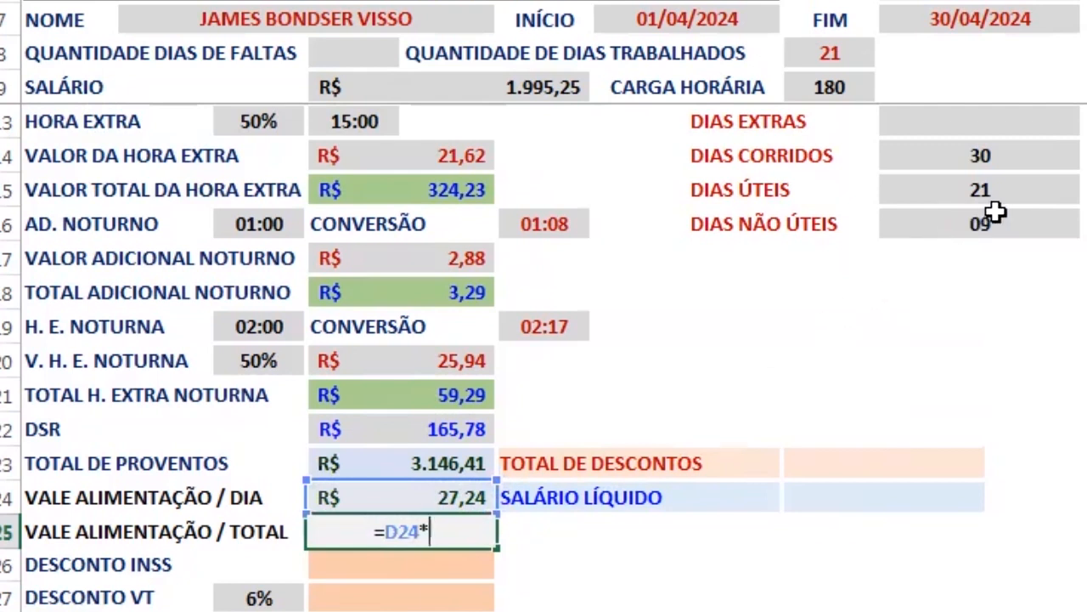
text(J15+)
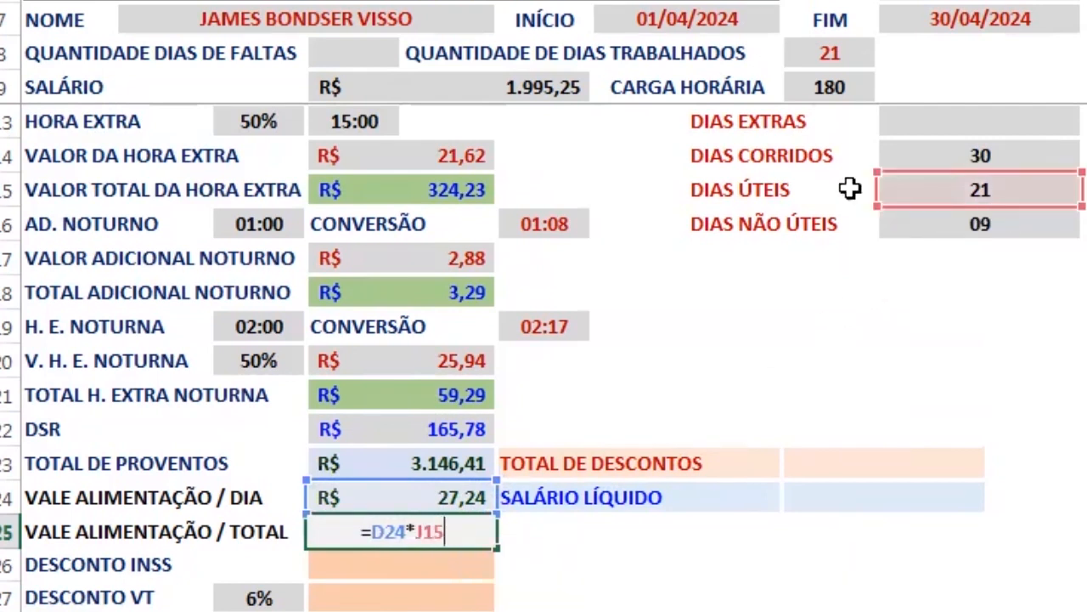
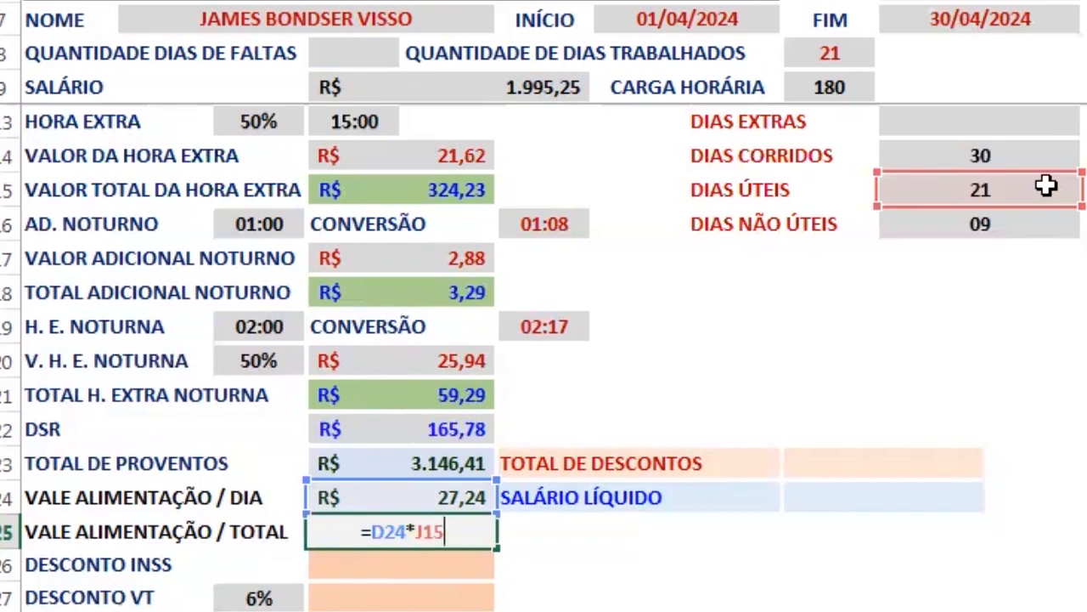
Add the Dias Extras J13, subtract the absence days D8 and enter the D25 formula as =D24*J15+J13-D8
text(+)
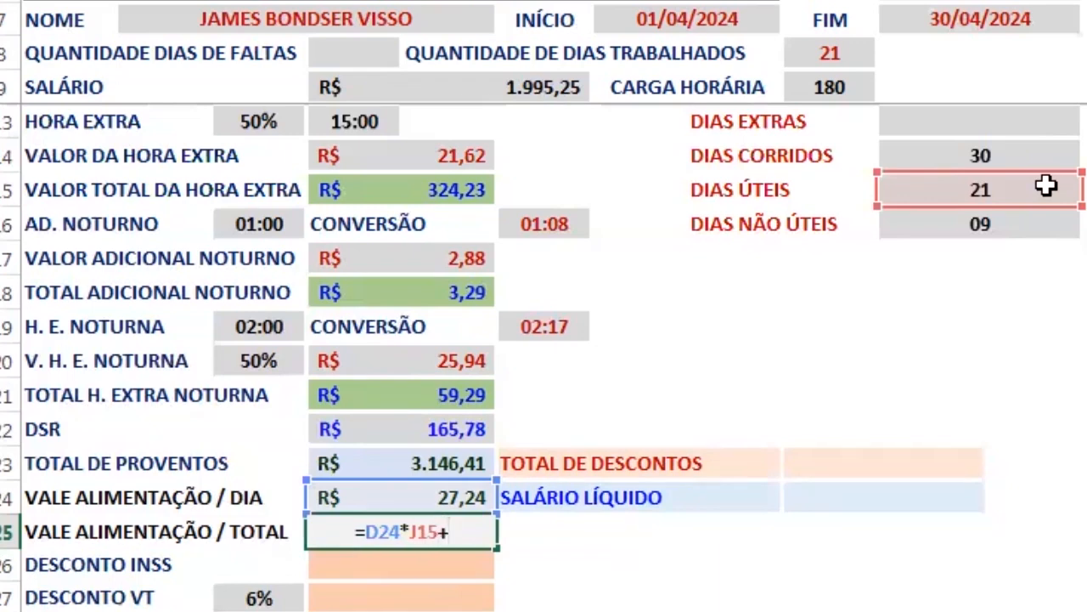
scroll(1044, 187, up, 1)
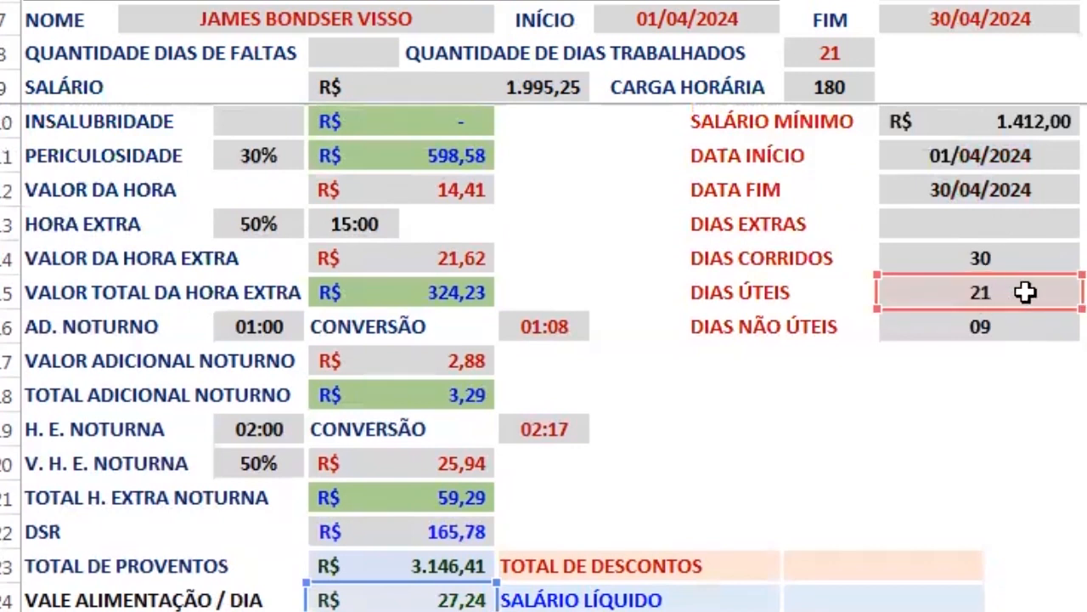
click(982, 223)
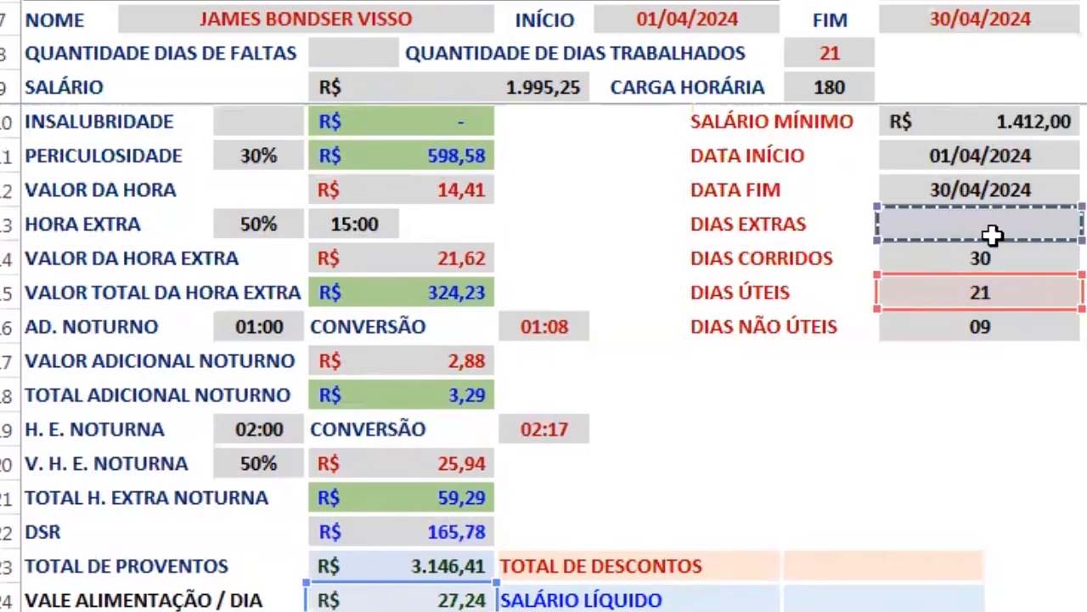
scroll(994, 254, down, 1)
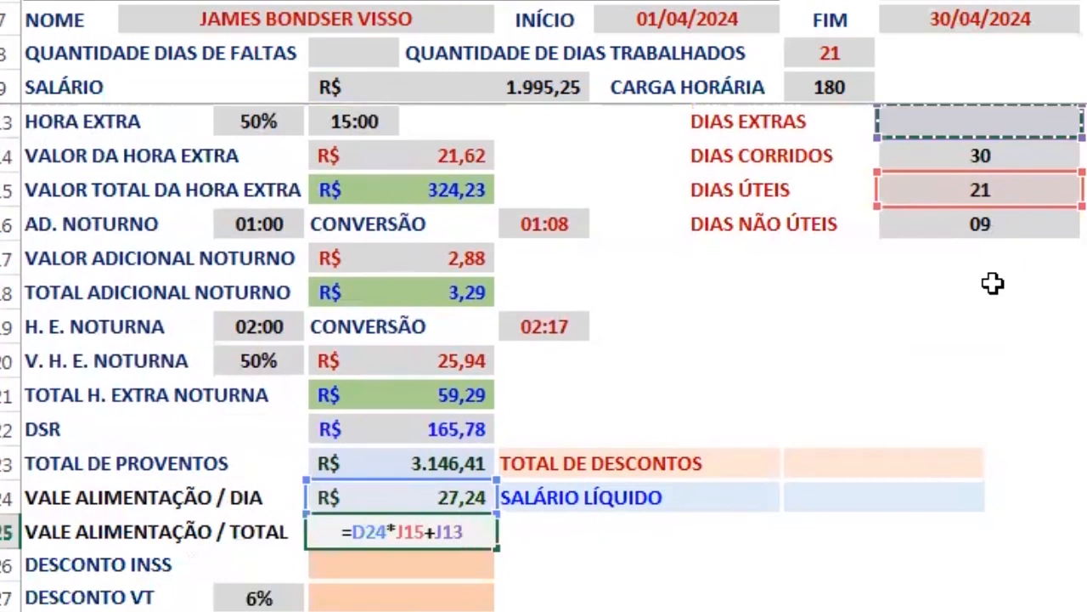
text(-)
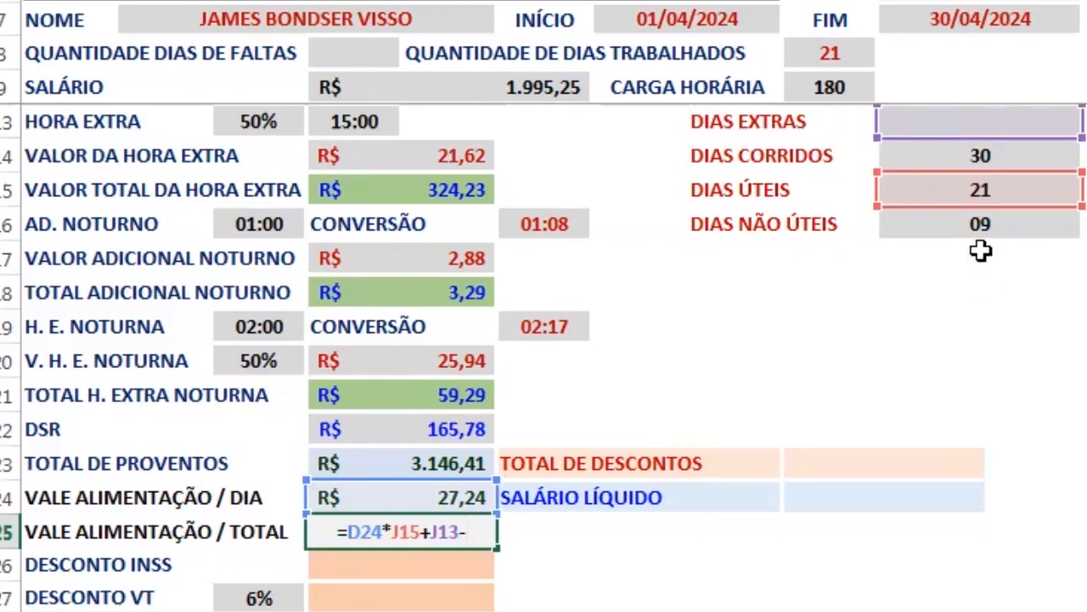
scroll(1038, 225, up, 1)
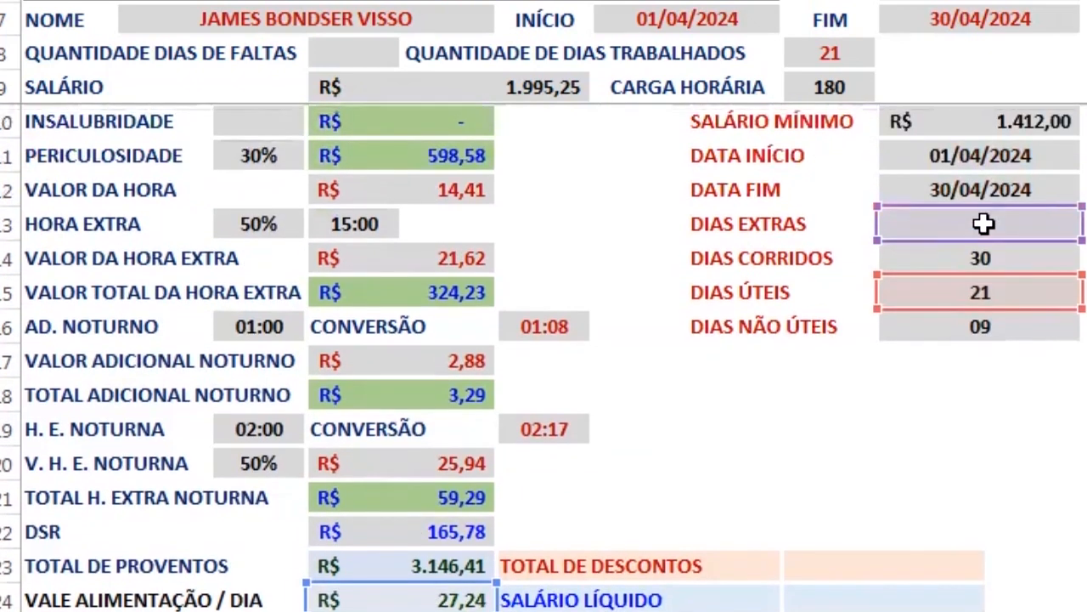
click(341, 54)
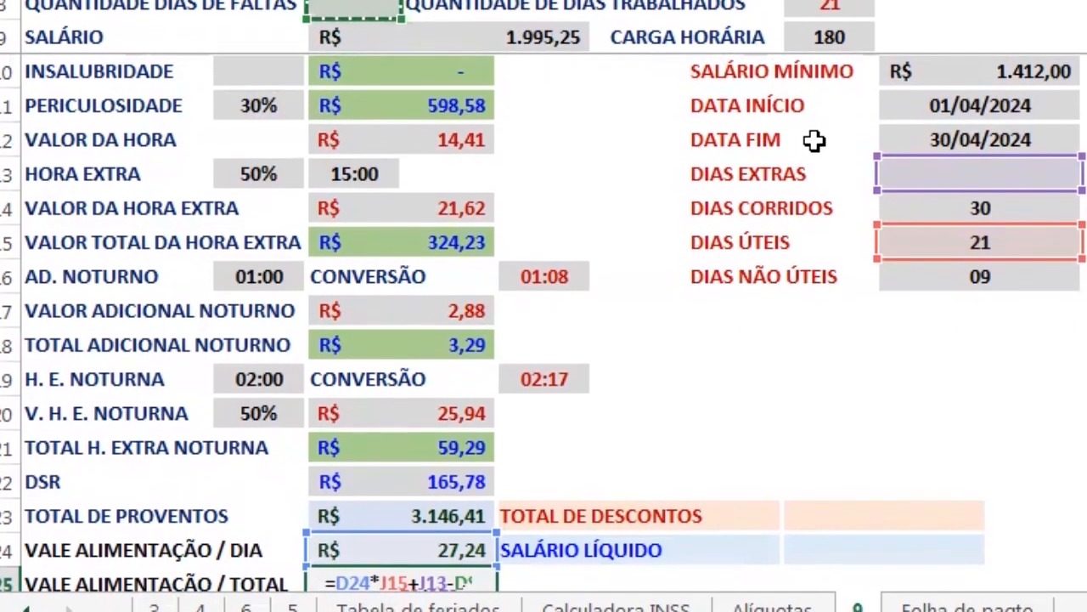
key(Return)
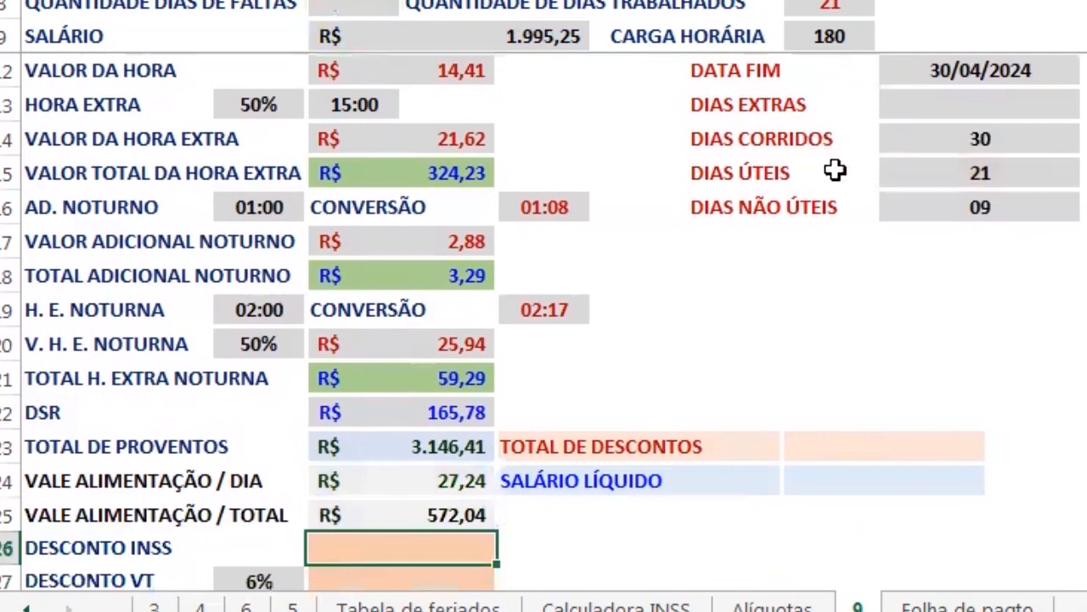
Test the Vale Alimentação / Total formula with 2 in Quantidade Dias de Faltas, and clear that cell again
scroll(585, 478, down, 1)
click(451, 413)
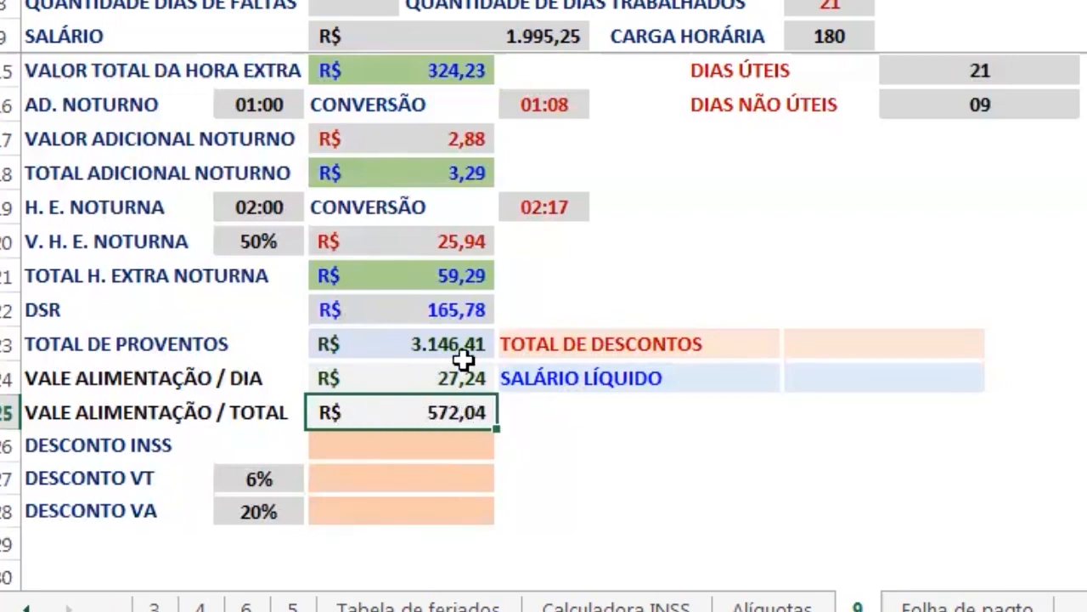
click(351, 13)
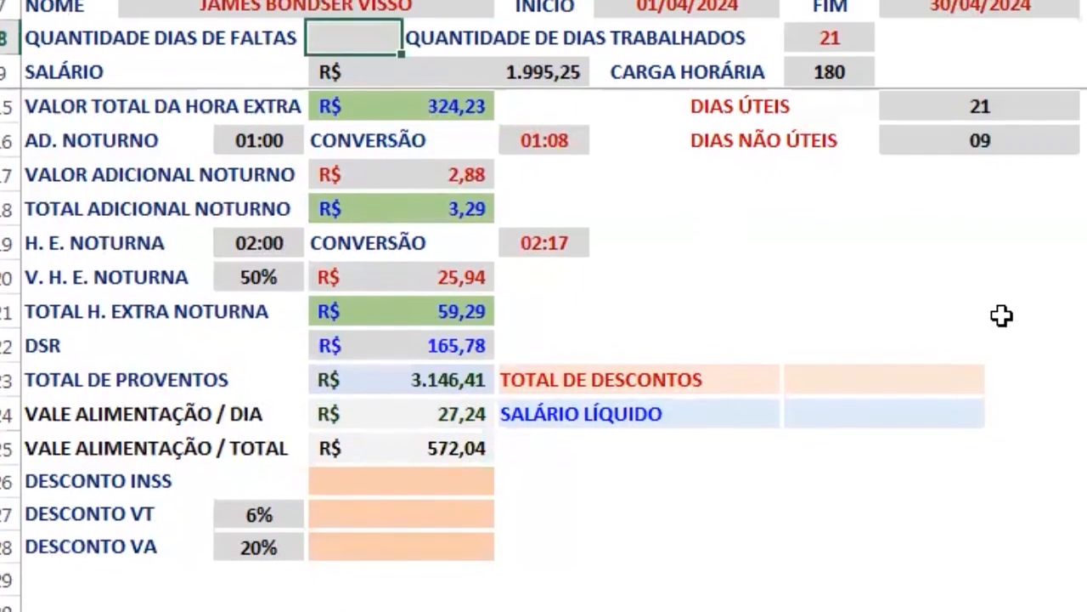
text(2)
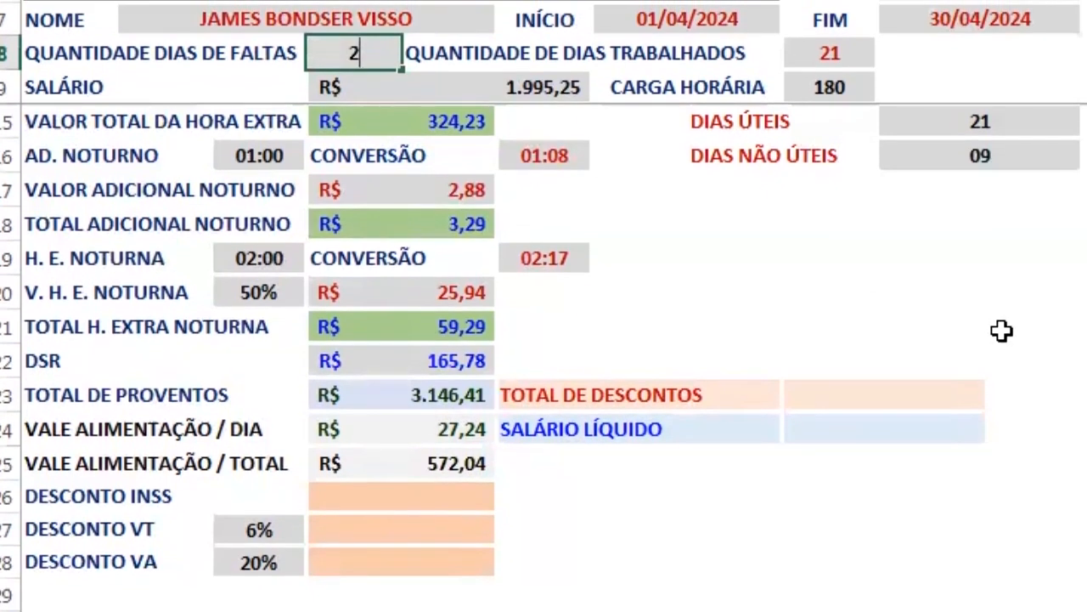
key(Return)
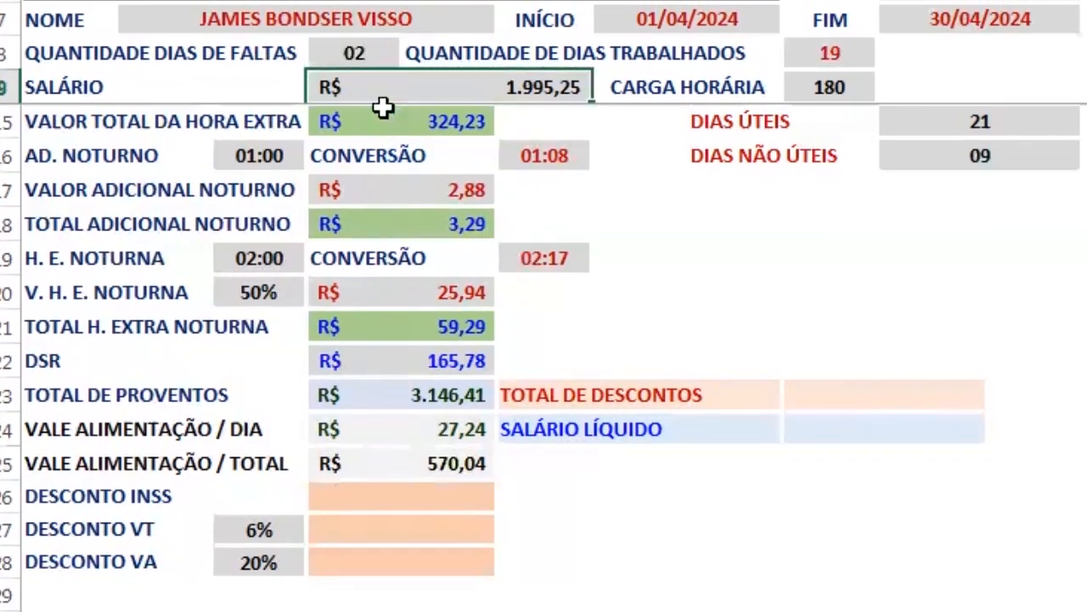
click(354, 54)
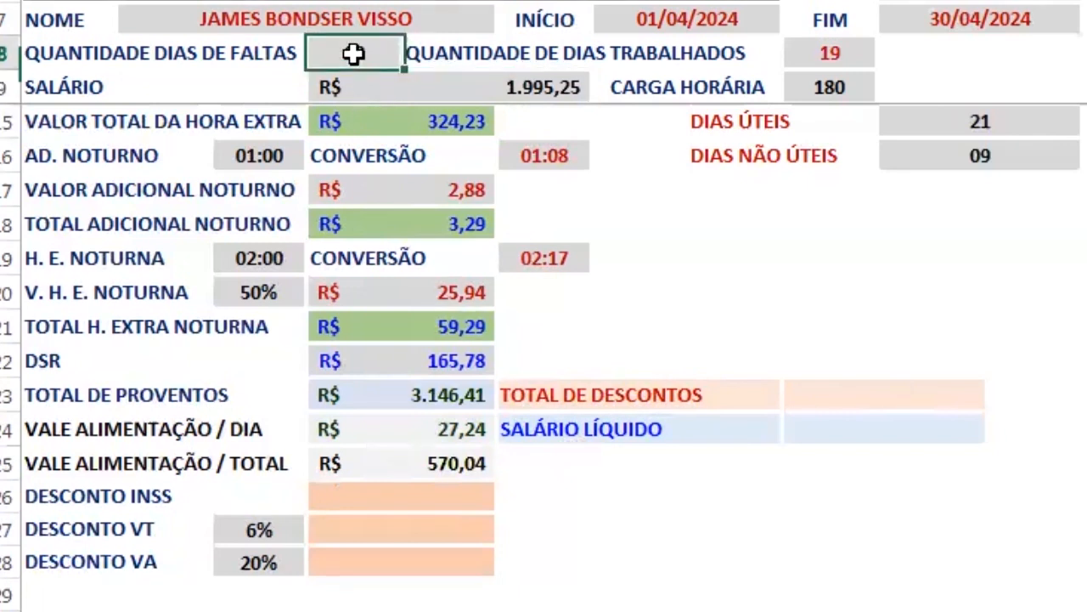
key(Delete)
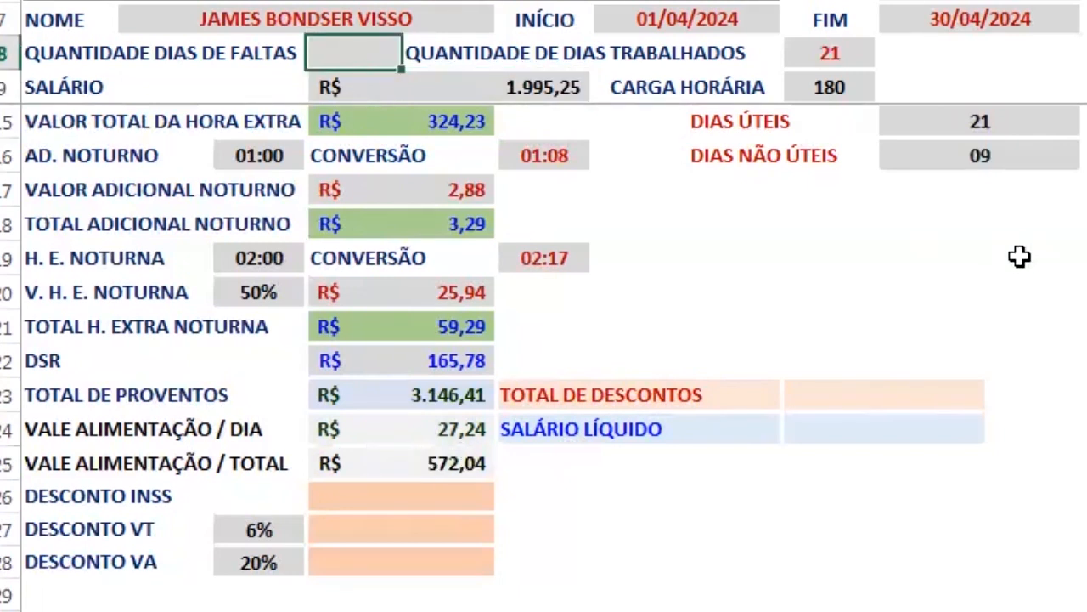
Edit the Vale Alimentação / Total formula to group the day counts in parentheses as =D24*(J15+J13-D8)
click(427, 464)
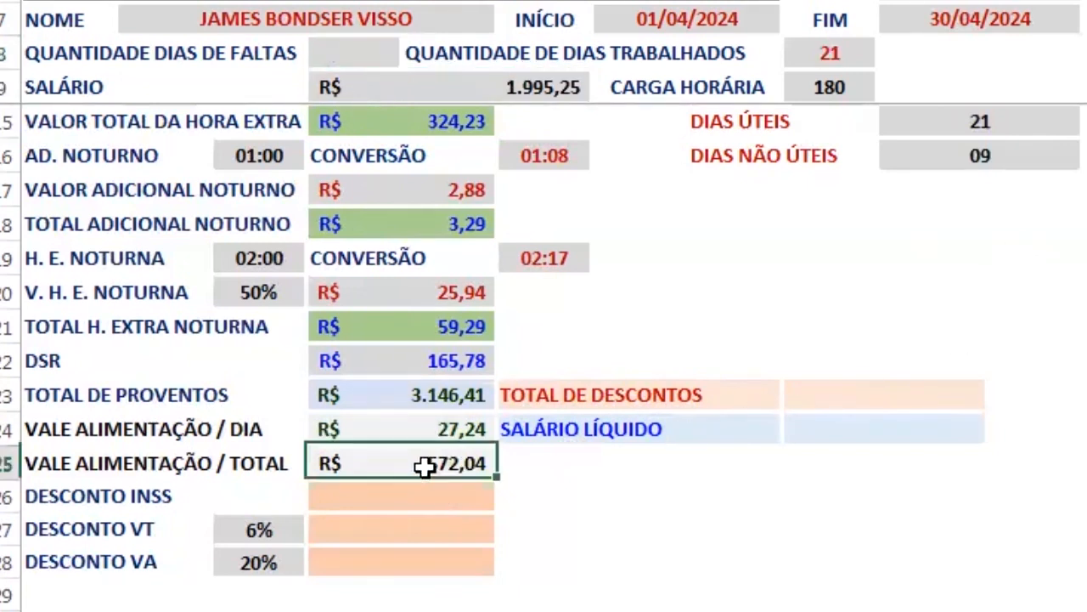
click(1013, 119)
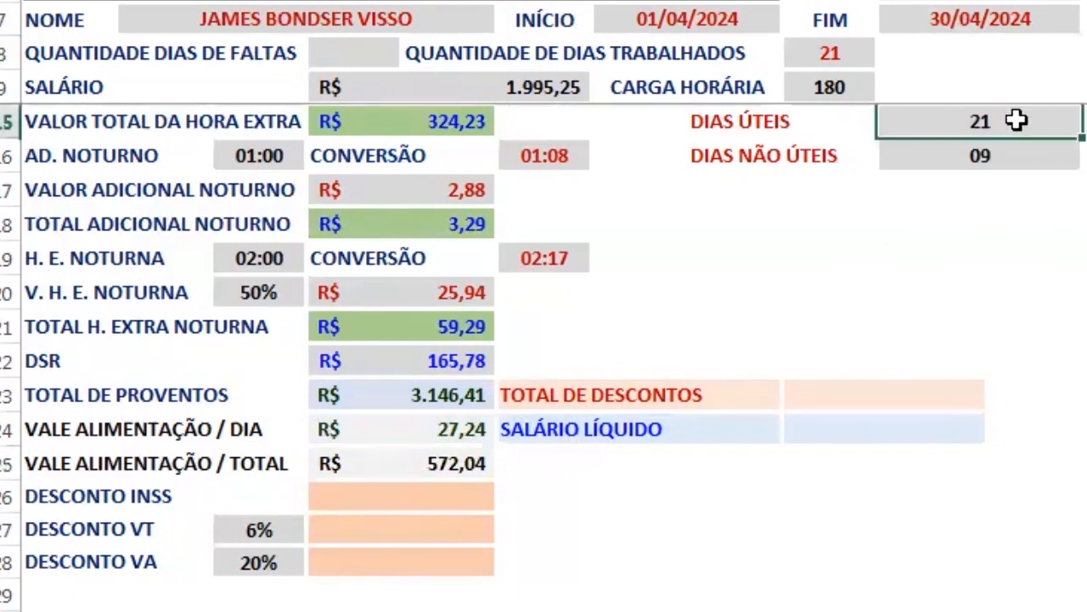
click(409, 463)
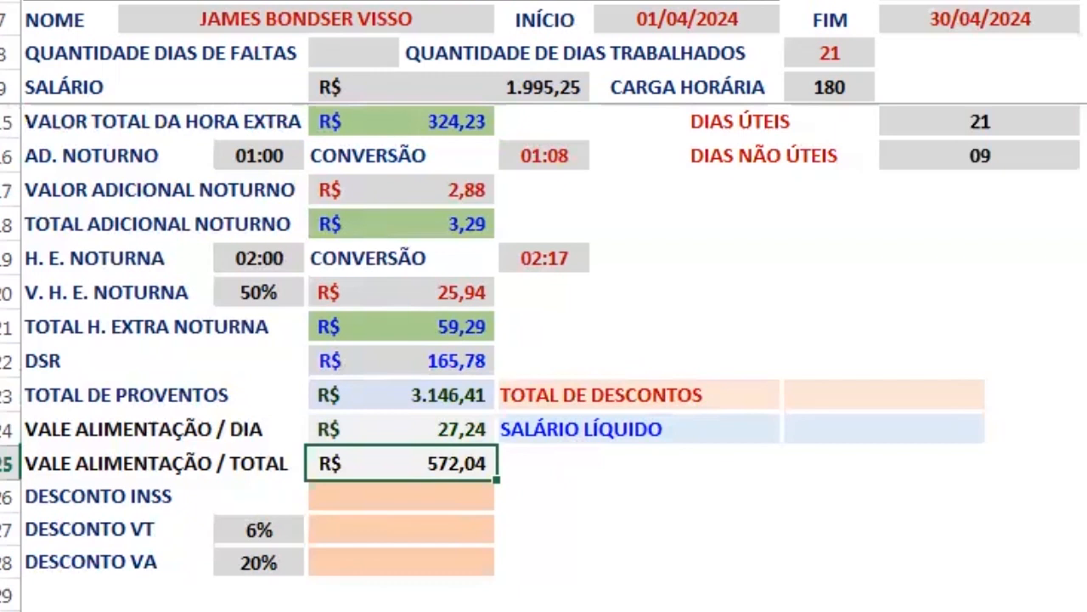
key(F2)
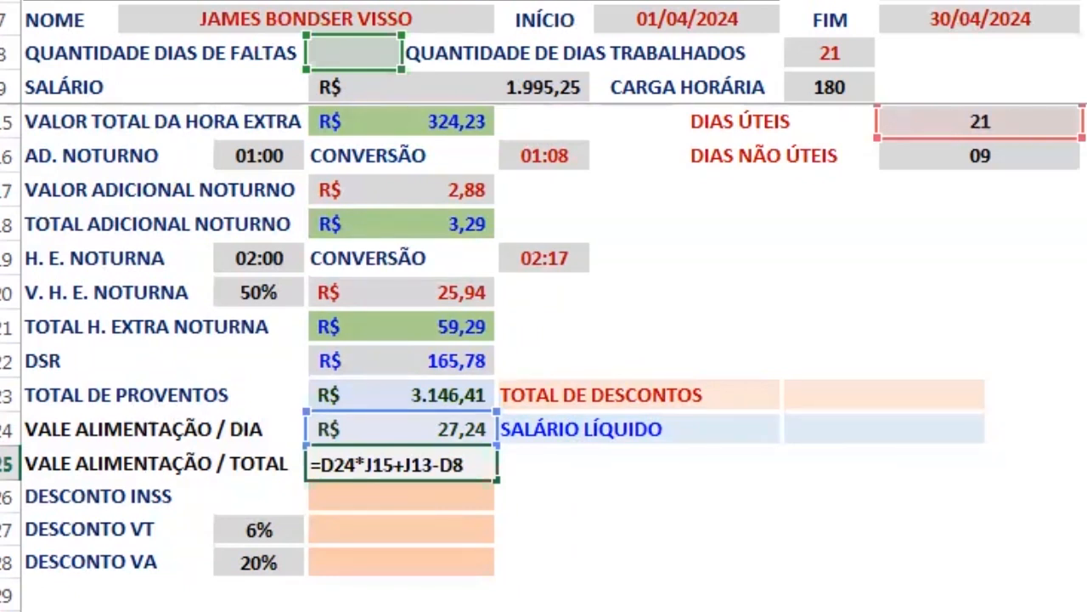
text(()
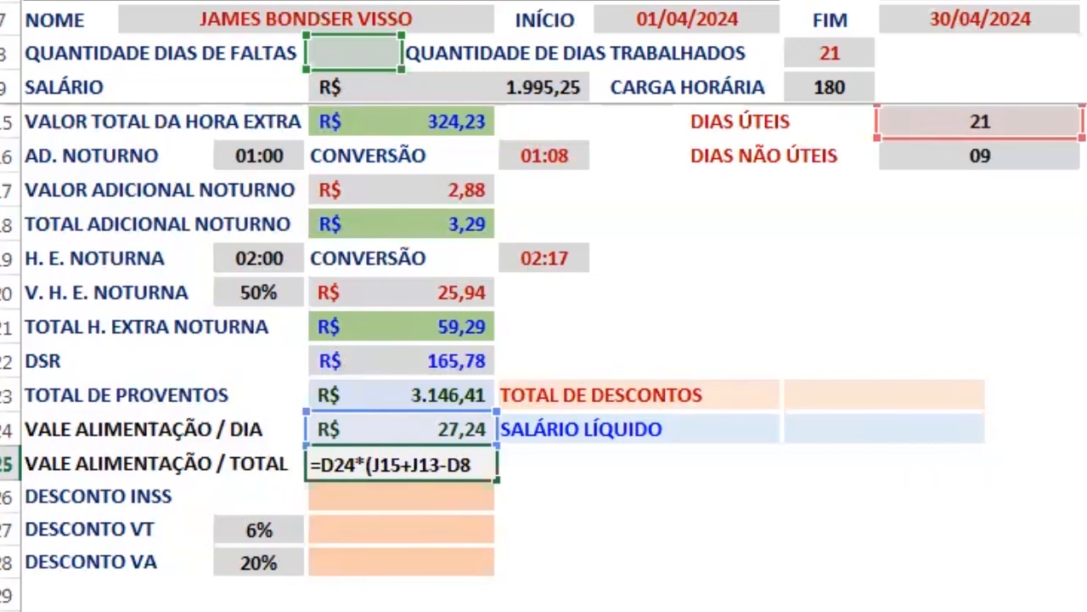
text())
Wrap the Vale Alimentação / Total formula in SEERRO with a fallback of 0, as =SEERRO(D24*(J15+J13-D8);0)
text(SEERR)
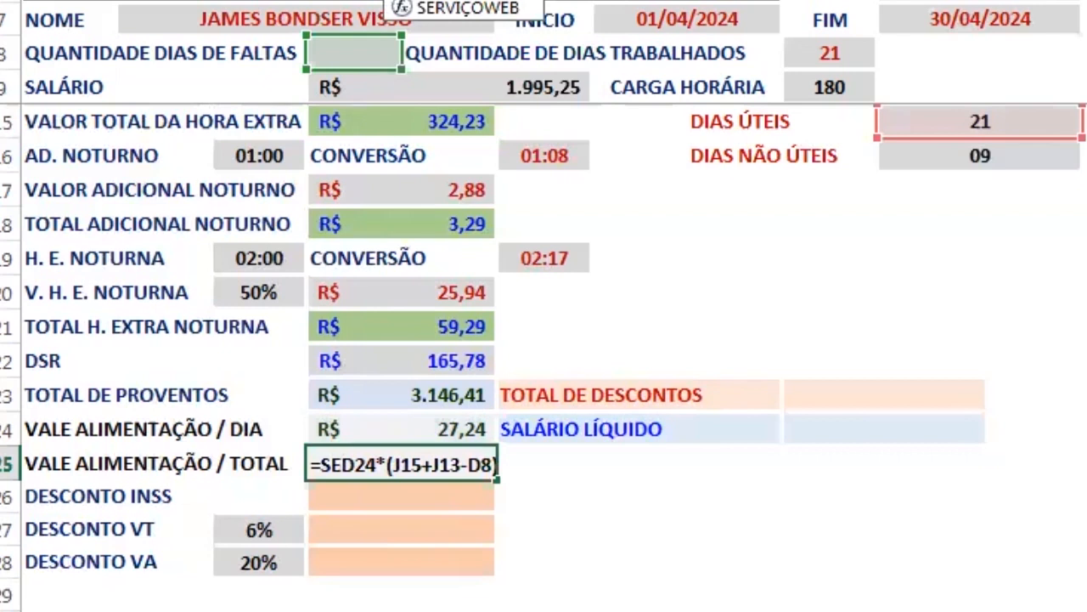
text(O)
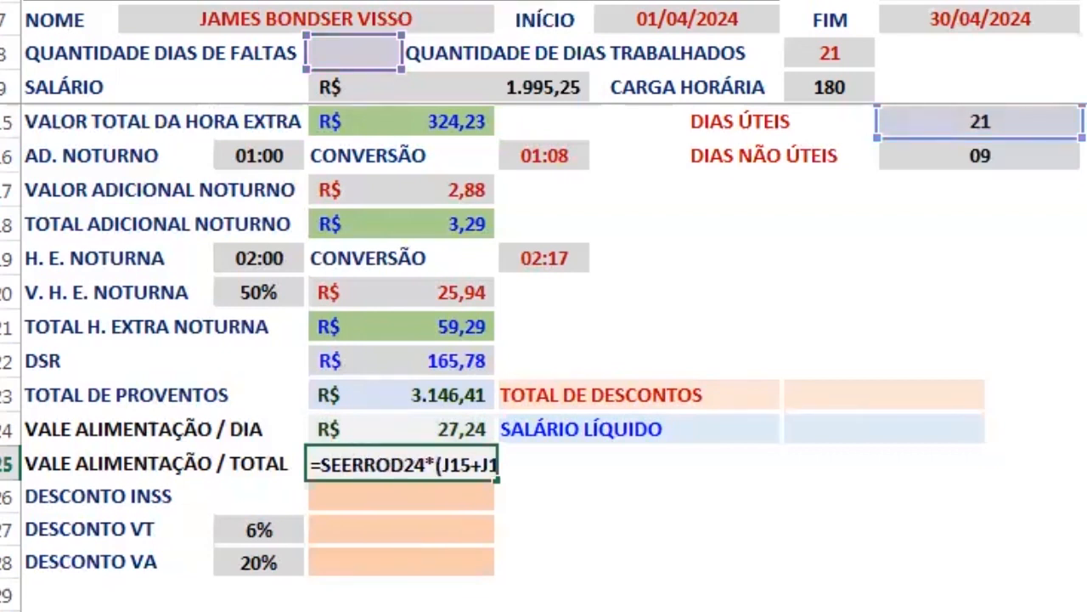
text(()
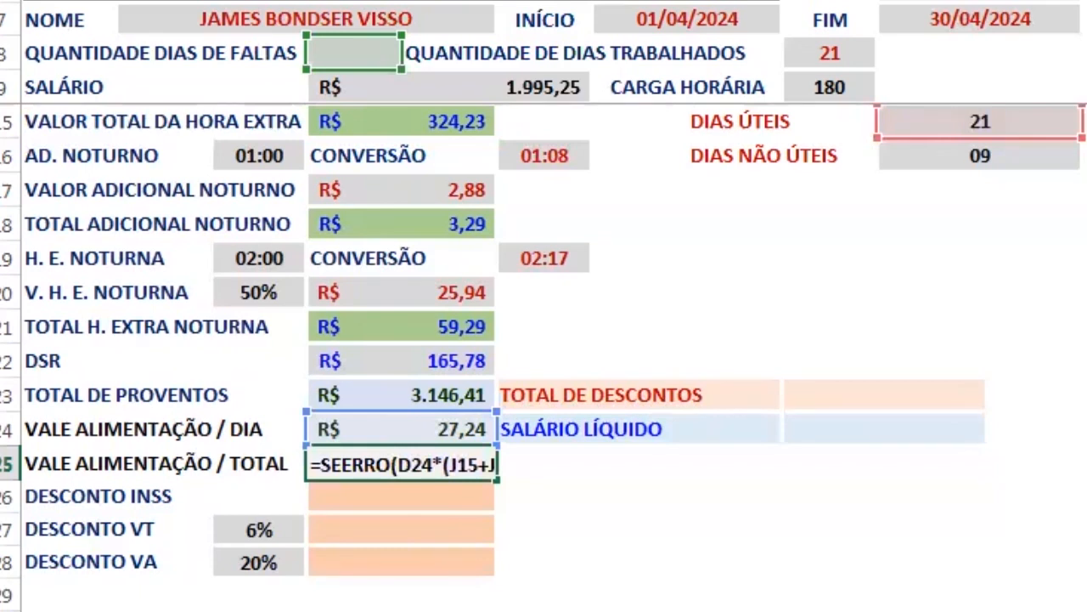
key(End)
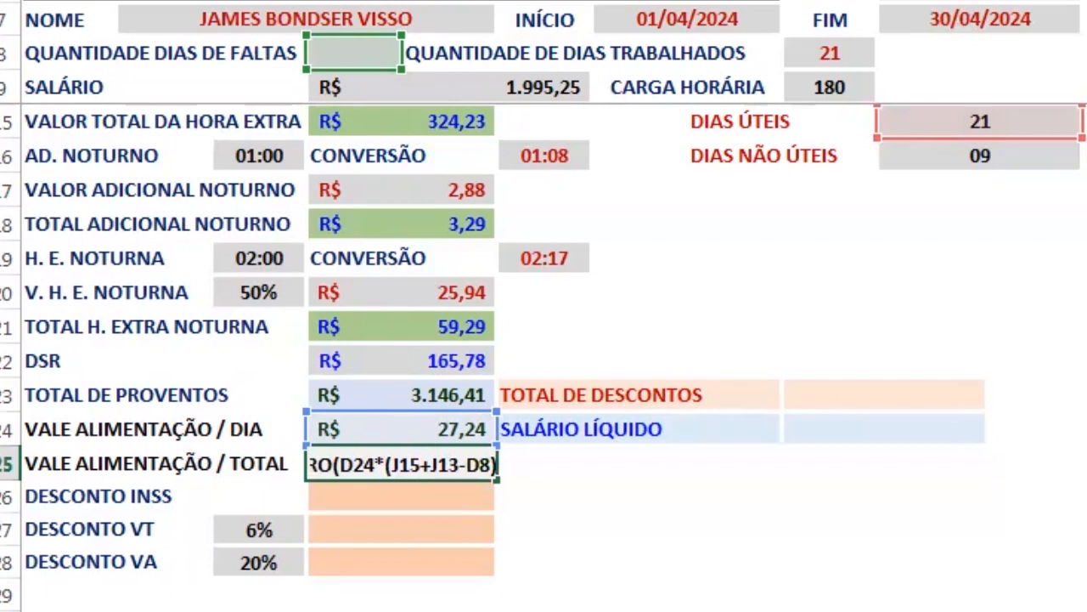
text(;0))
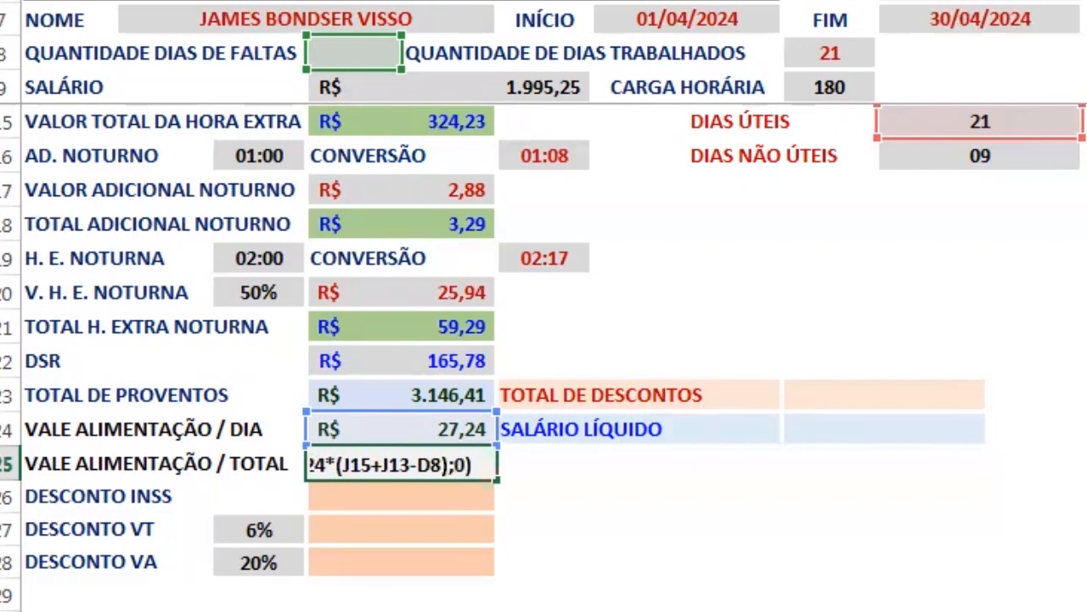
key(Return)
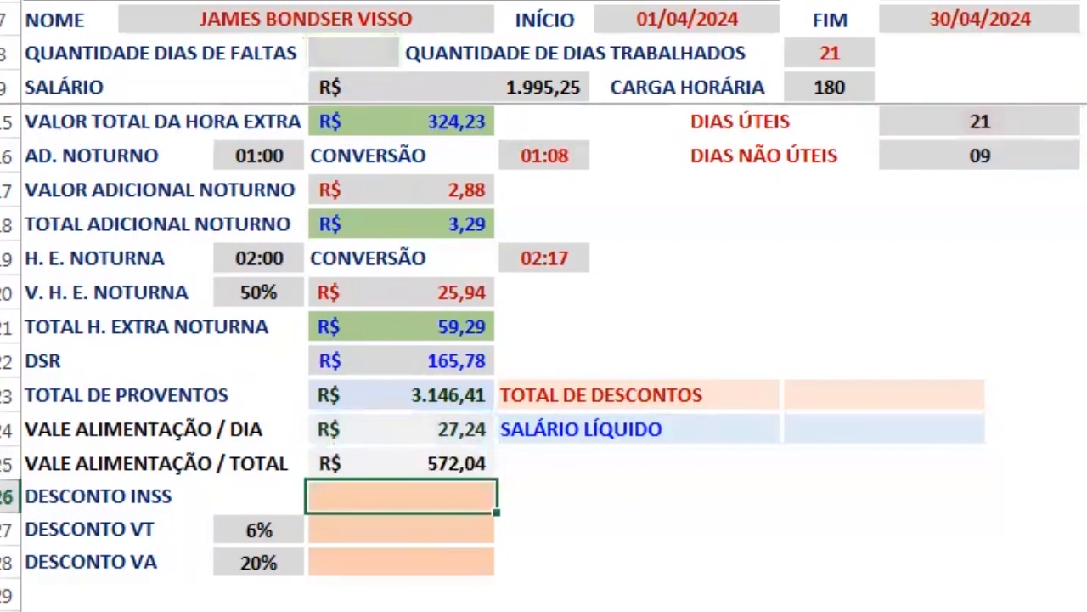
Test the SEERRO version of Vale Alimentação / Total twice with 2 in Quantidade Dias de Faltas, clearing that cell each time
click(367, 61)
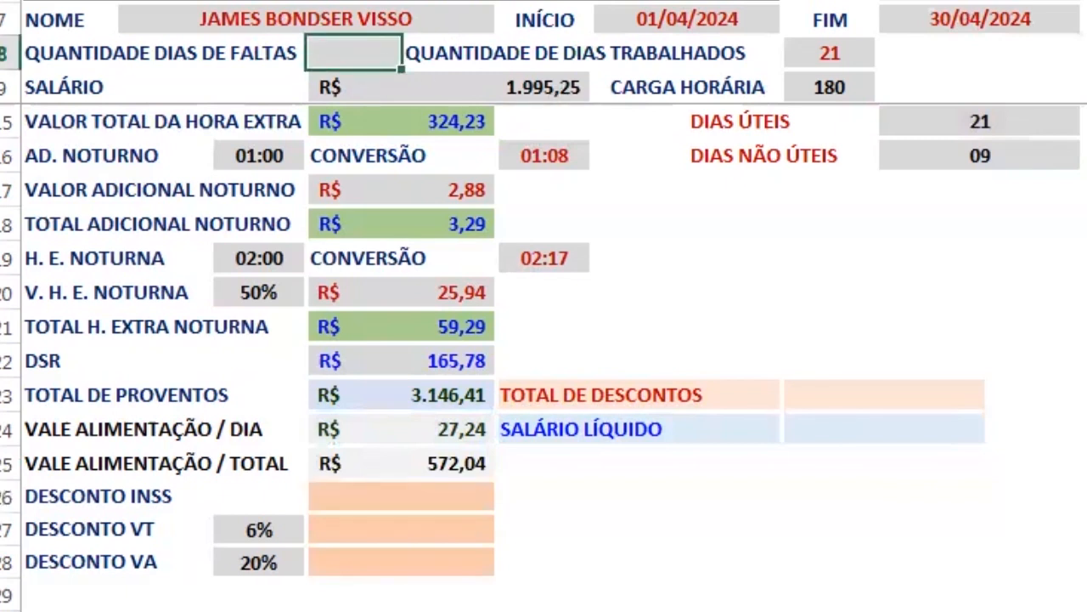
text(2)
key(Return)
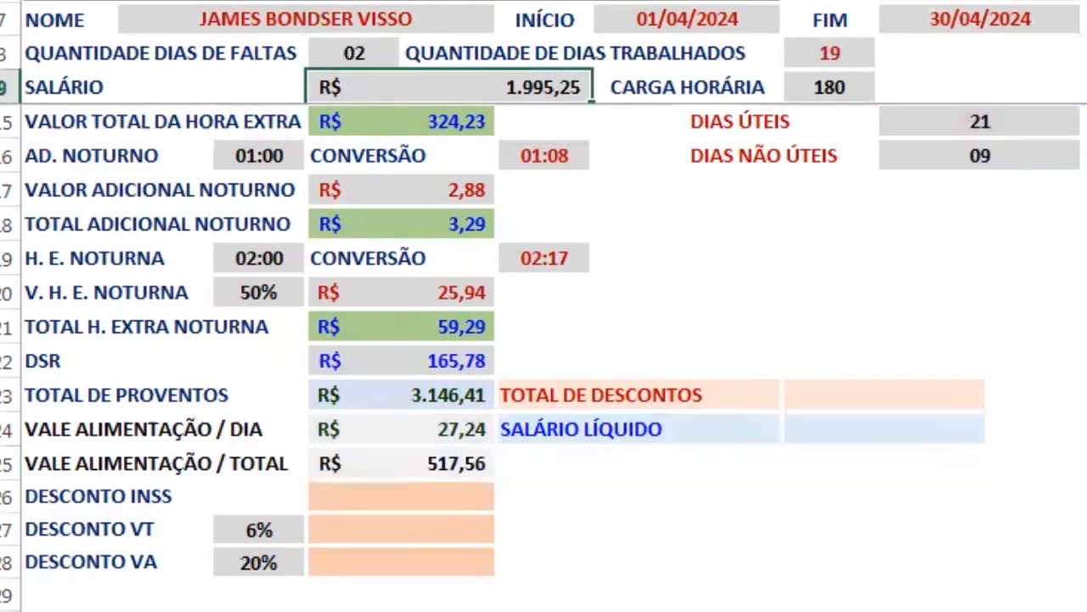
click(365, 59)
key(Delete)
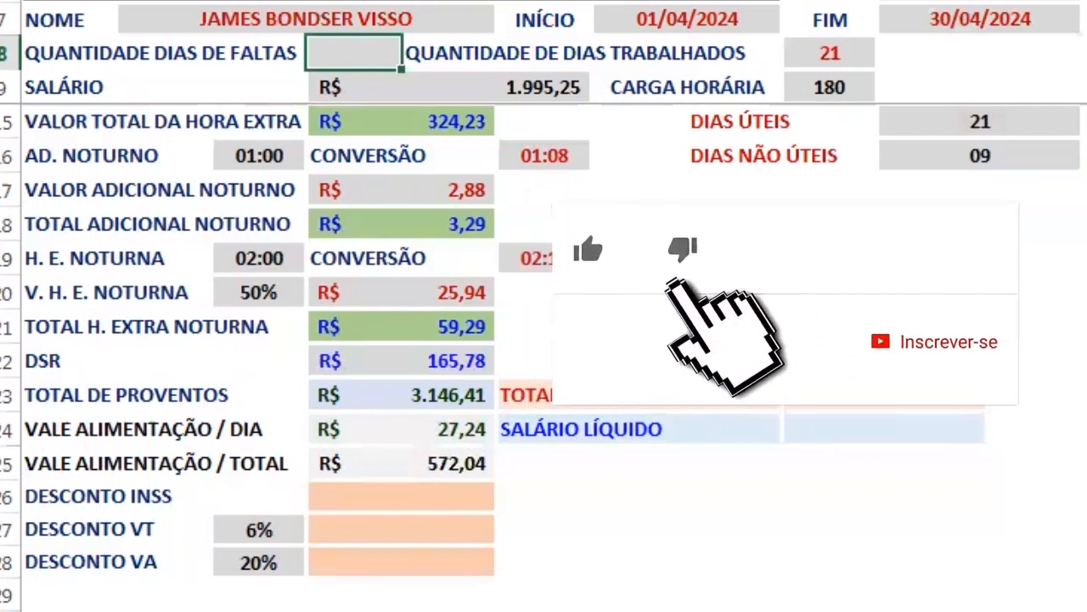
text(2)
key(Return)
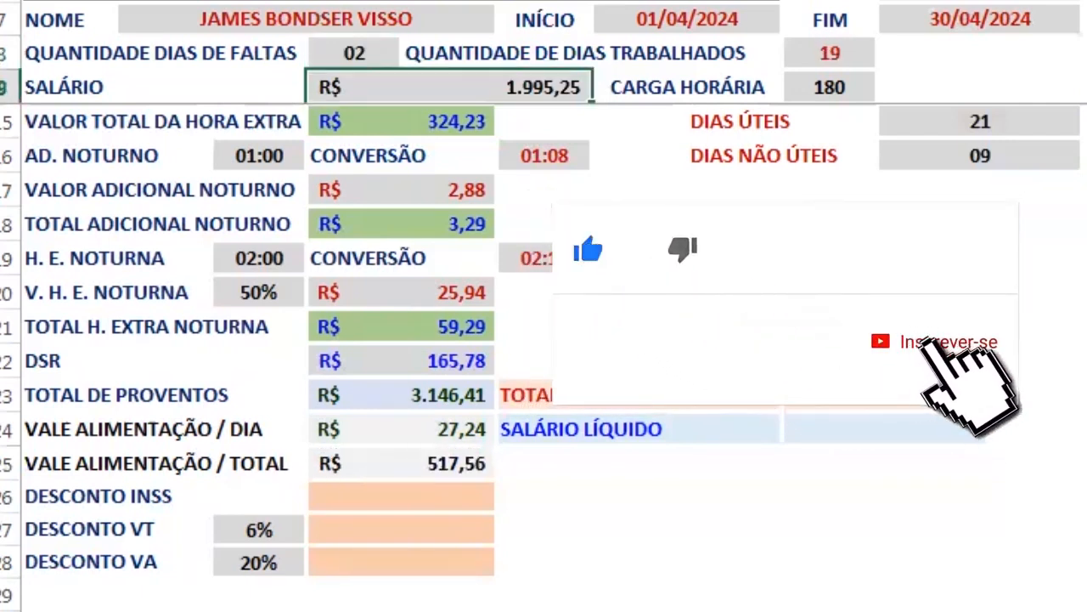
click(442, 462)
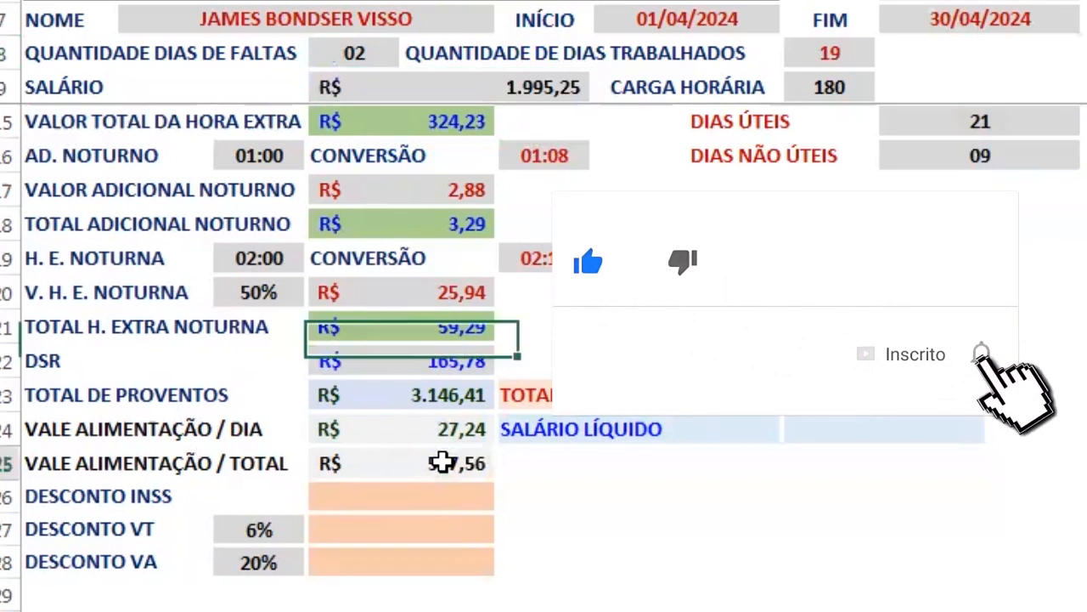
click(364, 55)
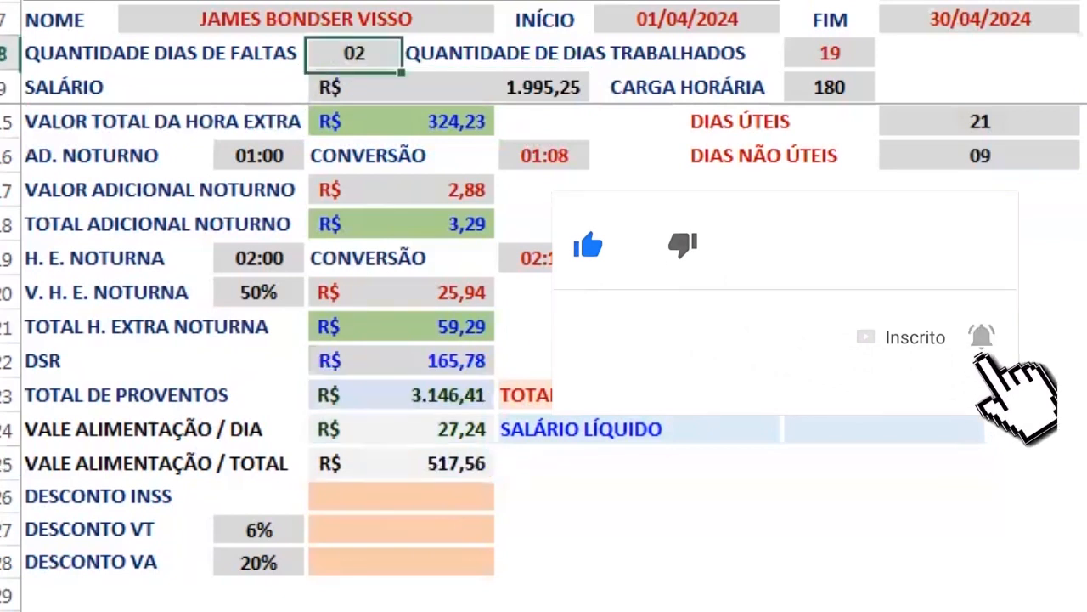
key(Delete)
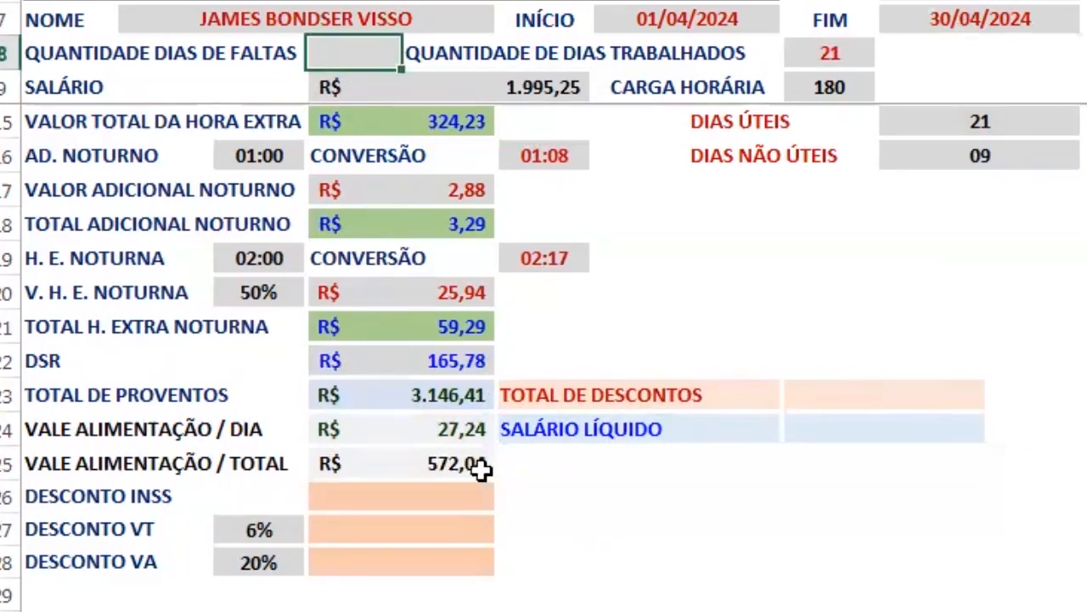
click(481, 468)
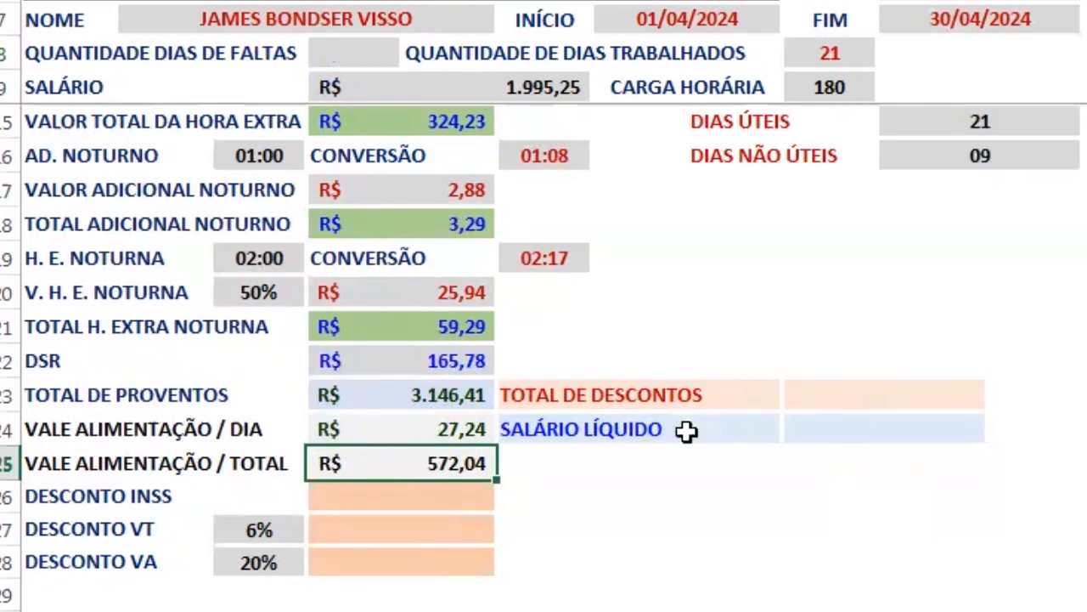
Start the Desconto INSS formula in D26 with PROCV, using the employee name cell B7 as the lookup value
scroll(731, 421, up, 1)
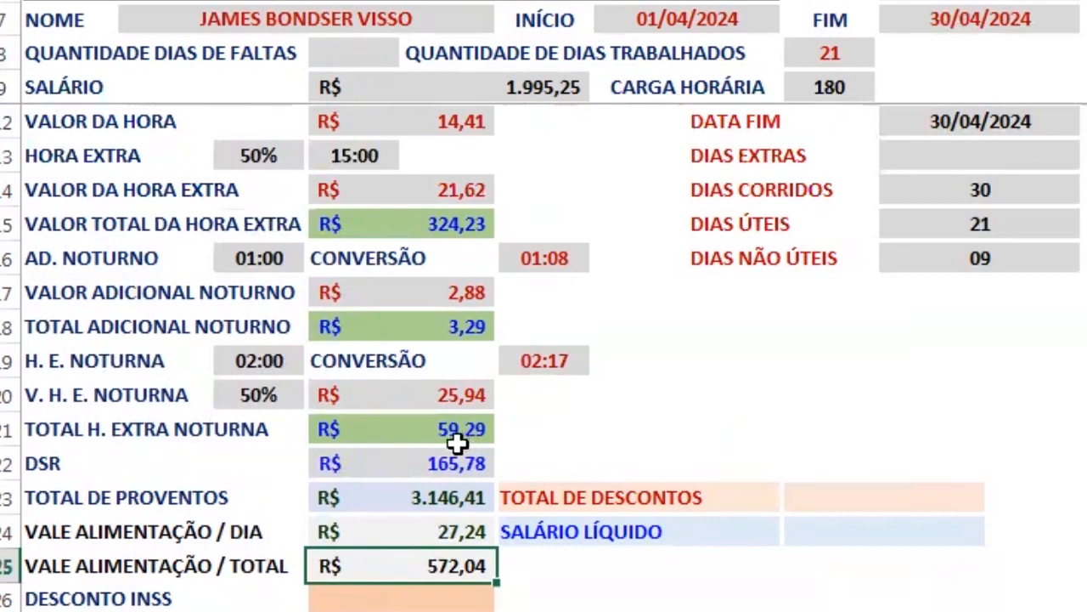
scroll(467, 491, down, 1)
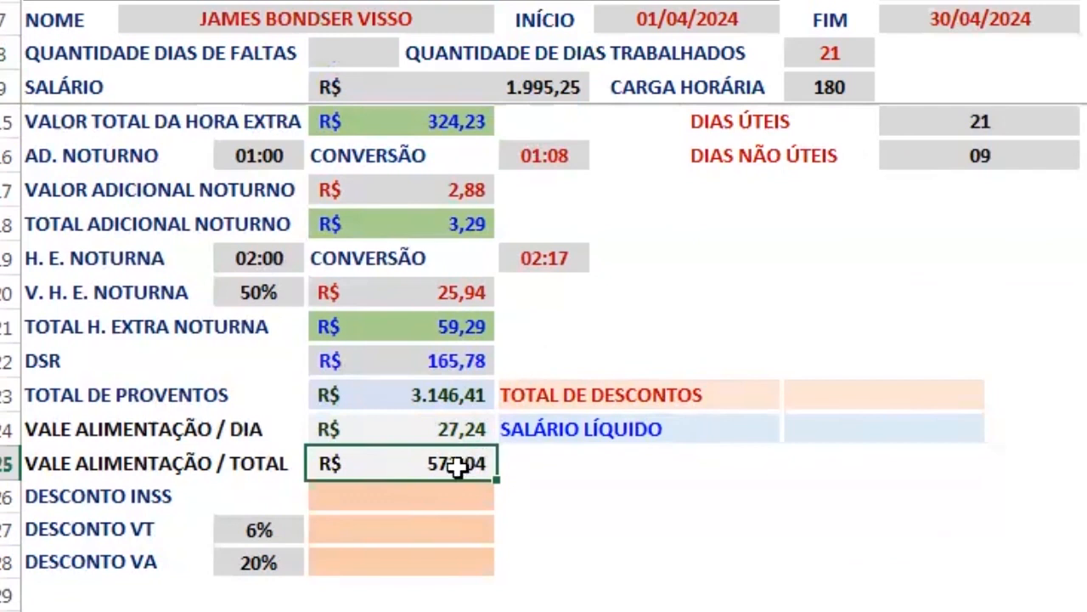
scroll(378, 466, down, 1)
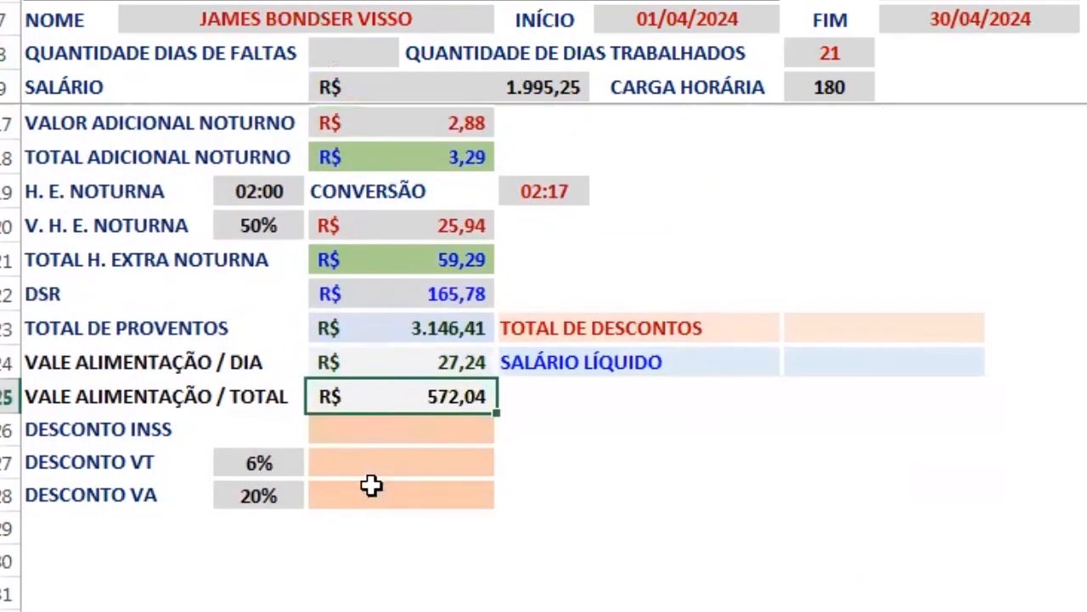
click(389, 400)
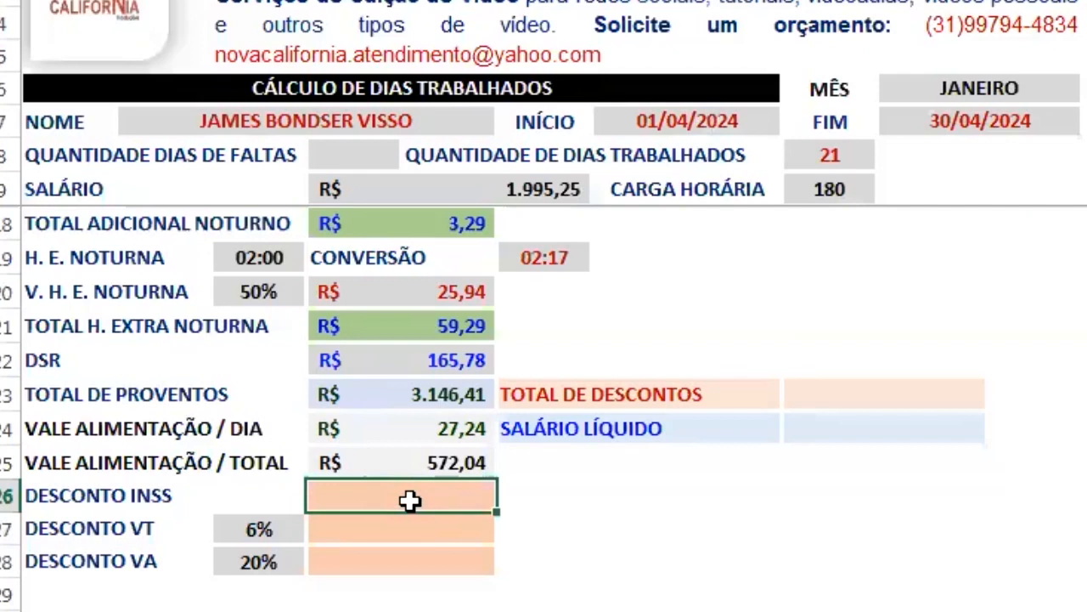
text(=)
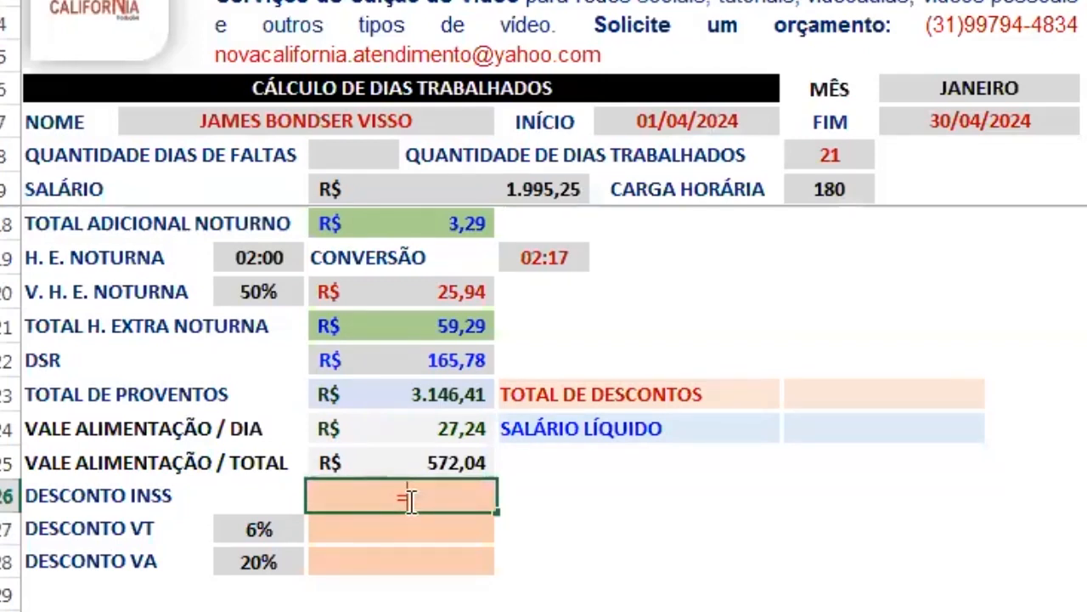
text(PRO)
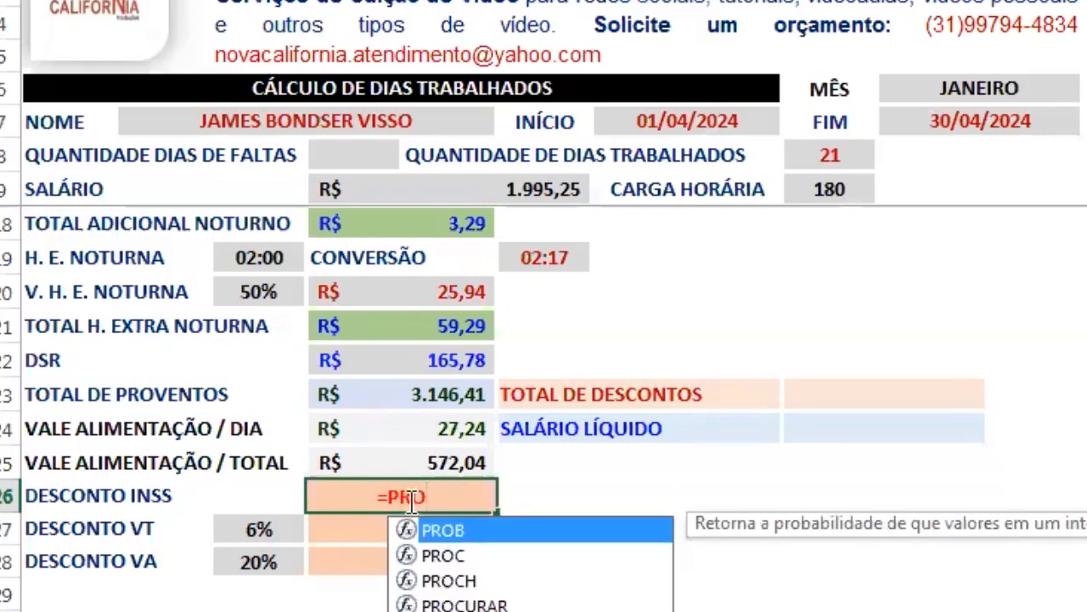
key(Down)
key(Down)
key(Down)
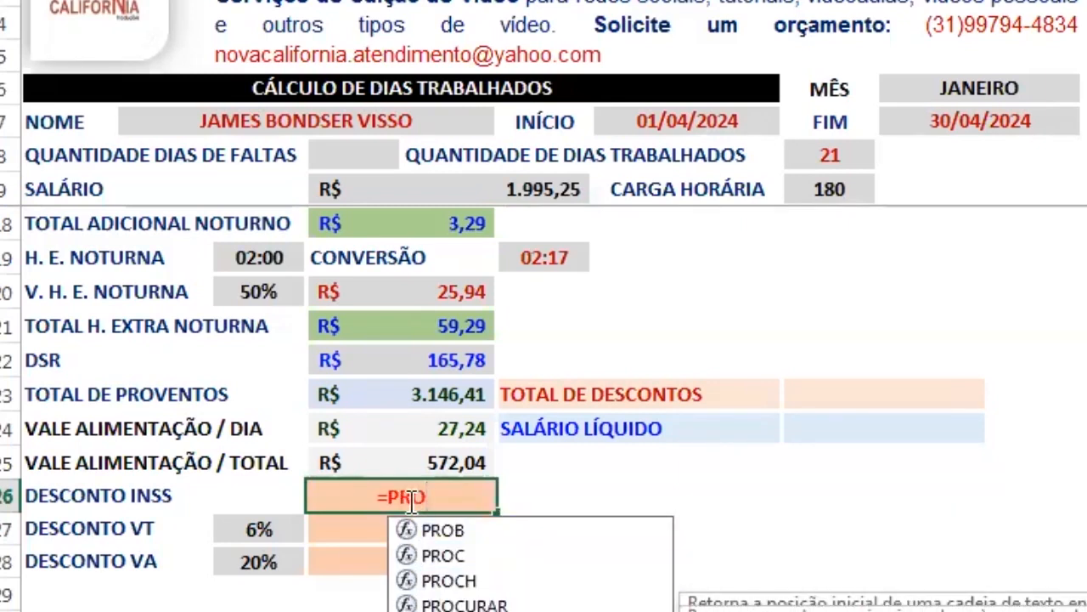
text(CV()
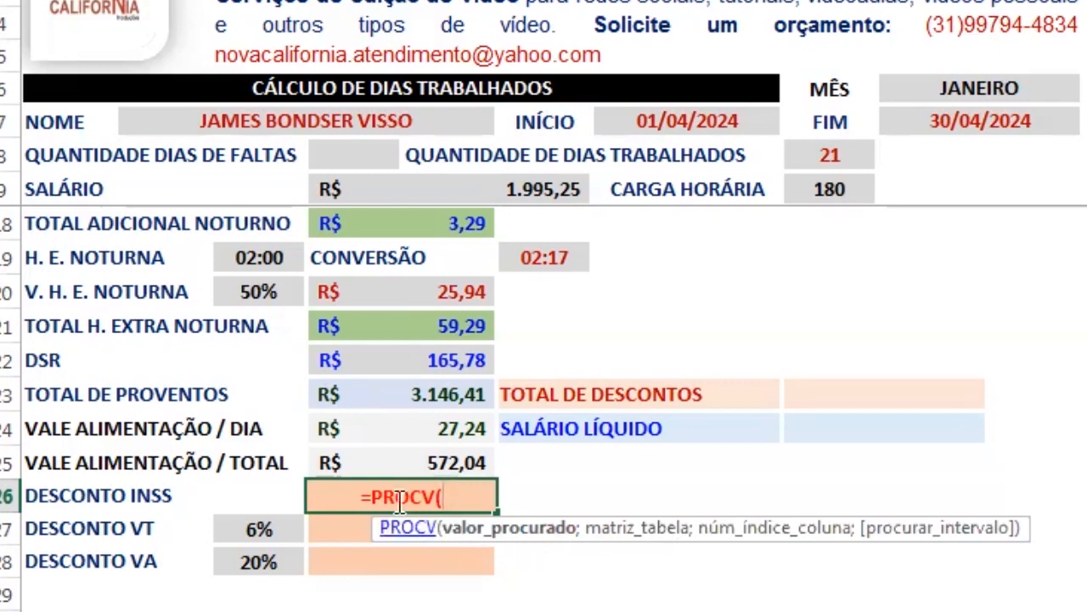
click(270, 122)
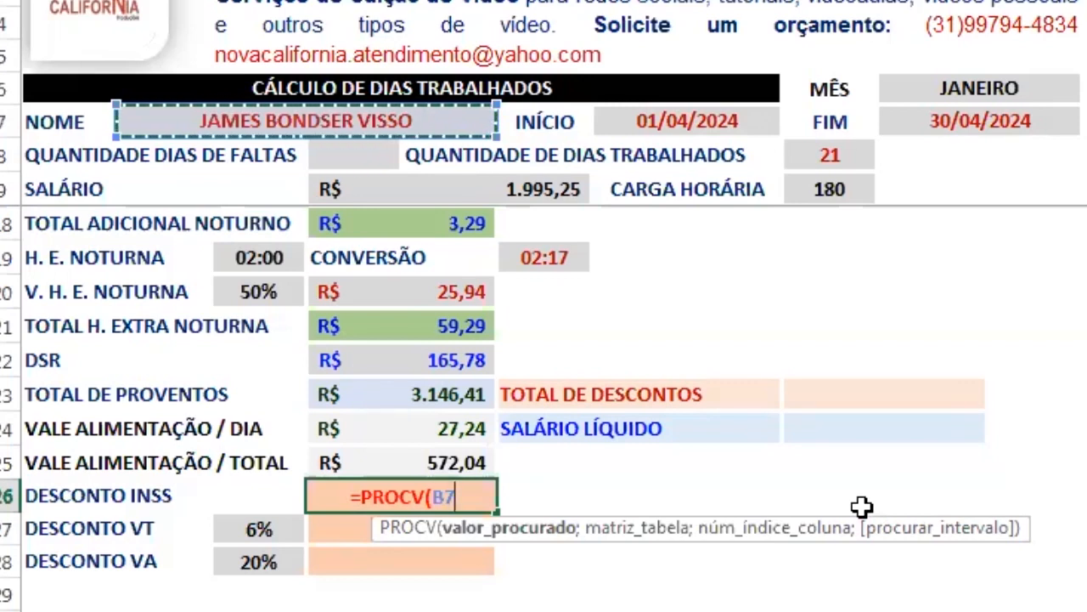
text(;)
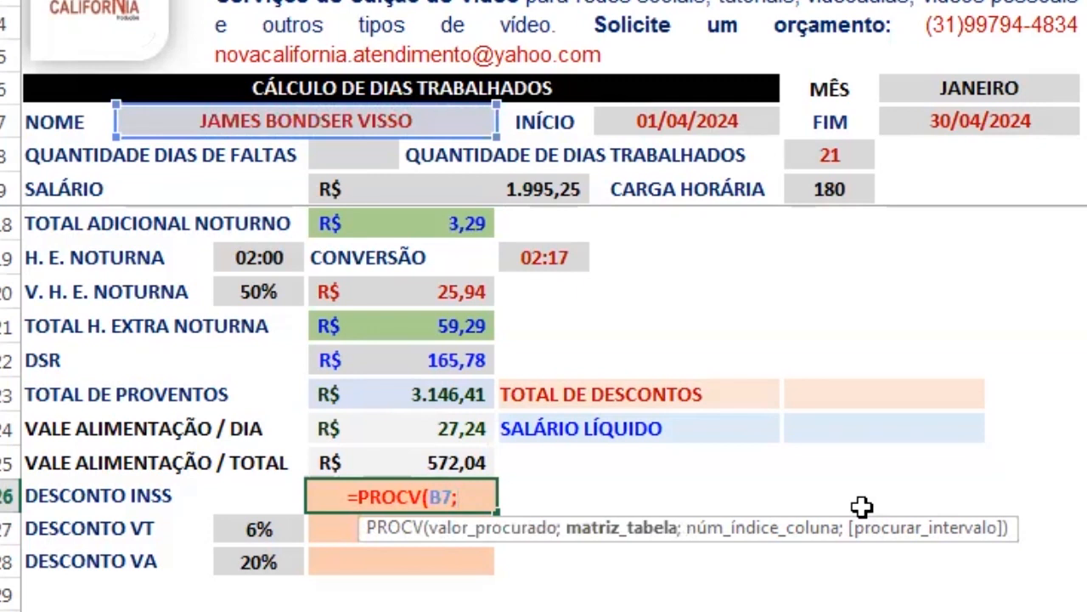
Add the range B3:F8 of the CALCULADORA INSS sheet as the PROCV table array in the Desconto INSS formula
text(")
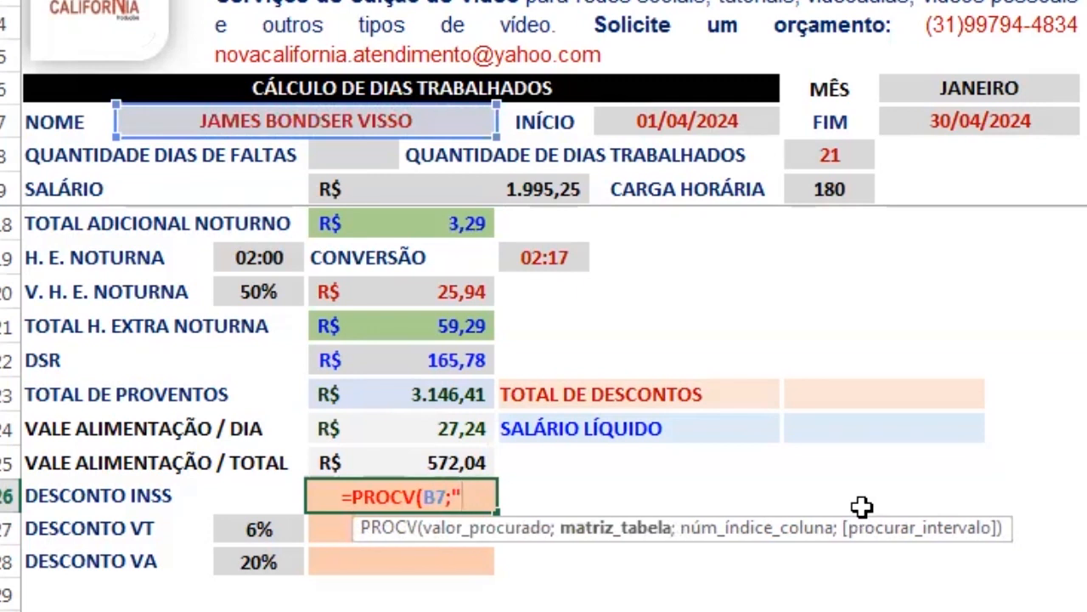
key(BackSpace)
text(')
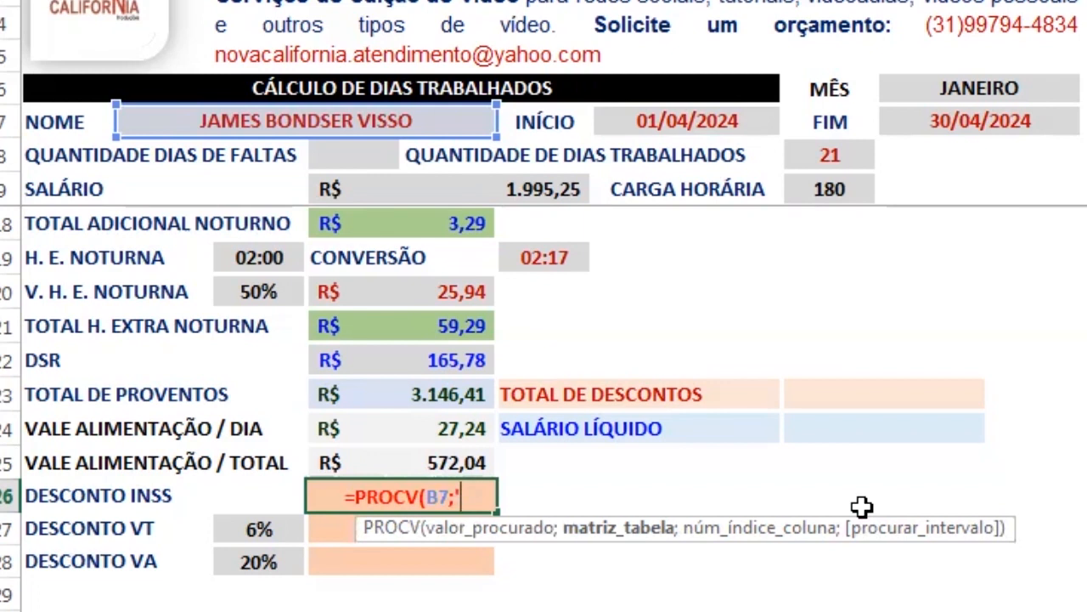
text(C)
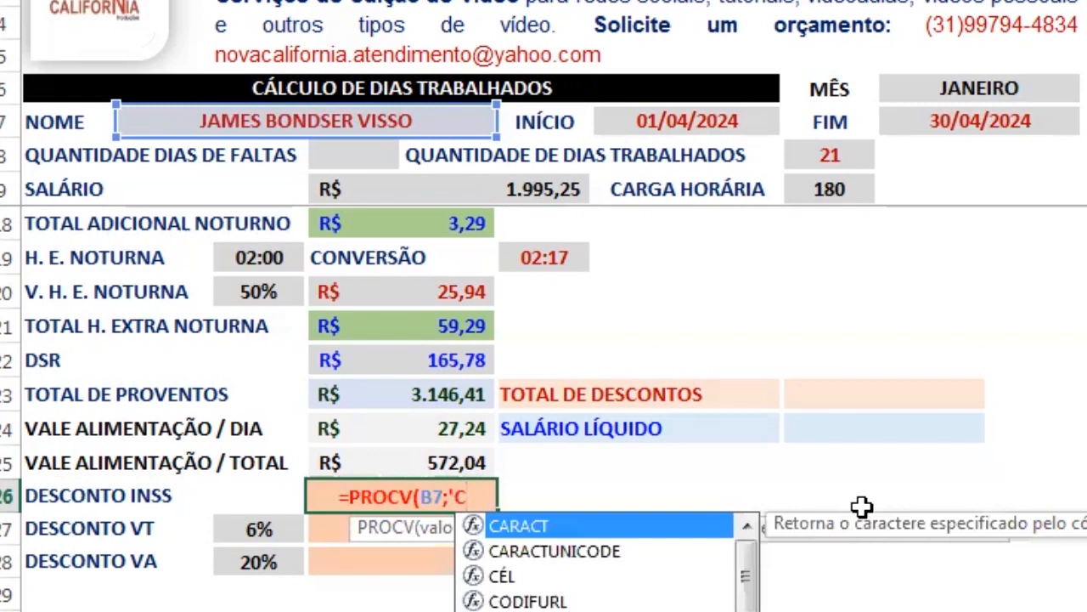
text(ALC)
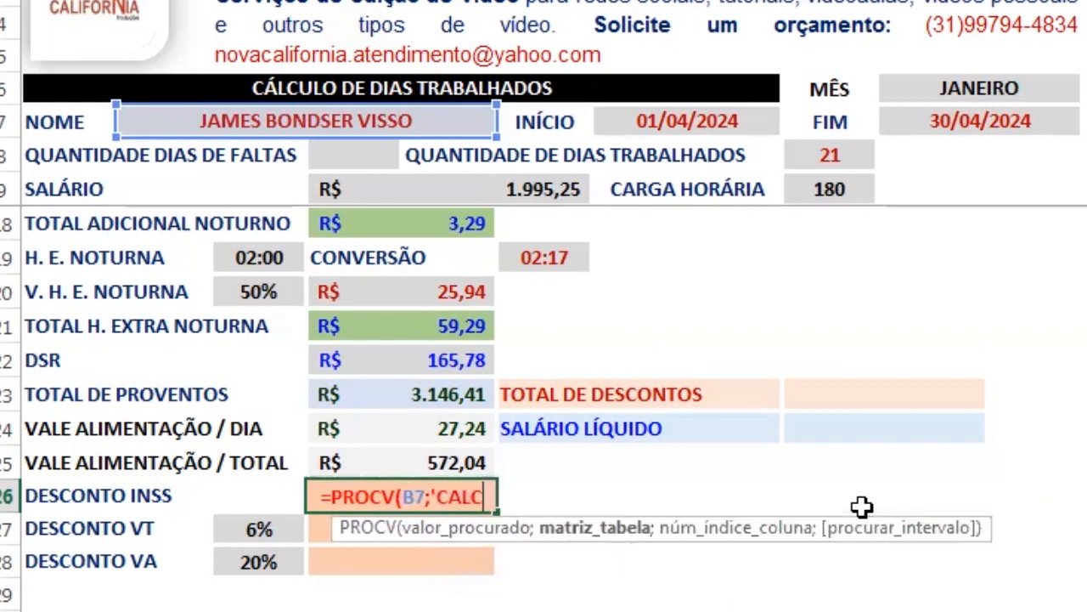
text(ULADO)
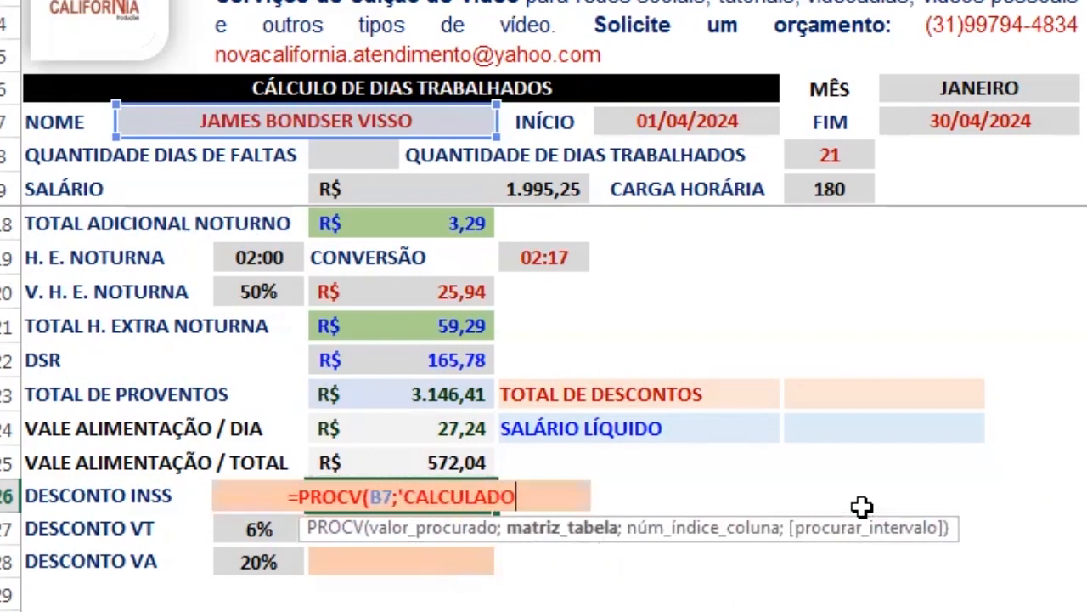
text(RA )
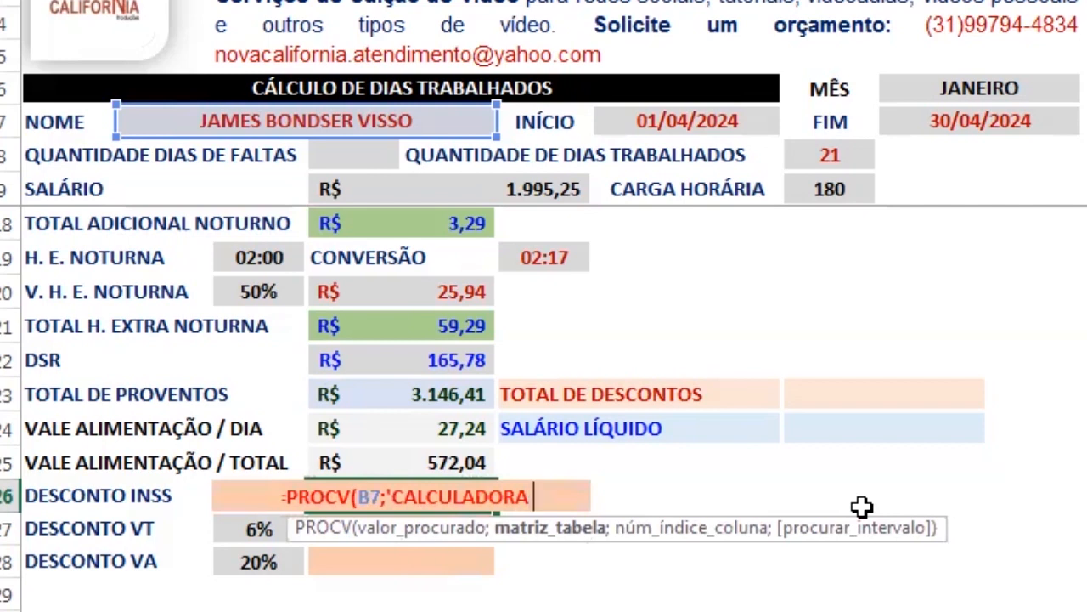
text(INSS)
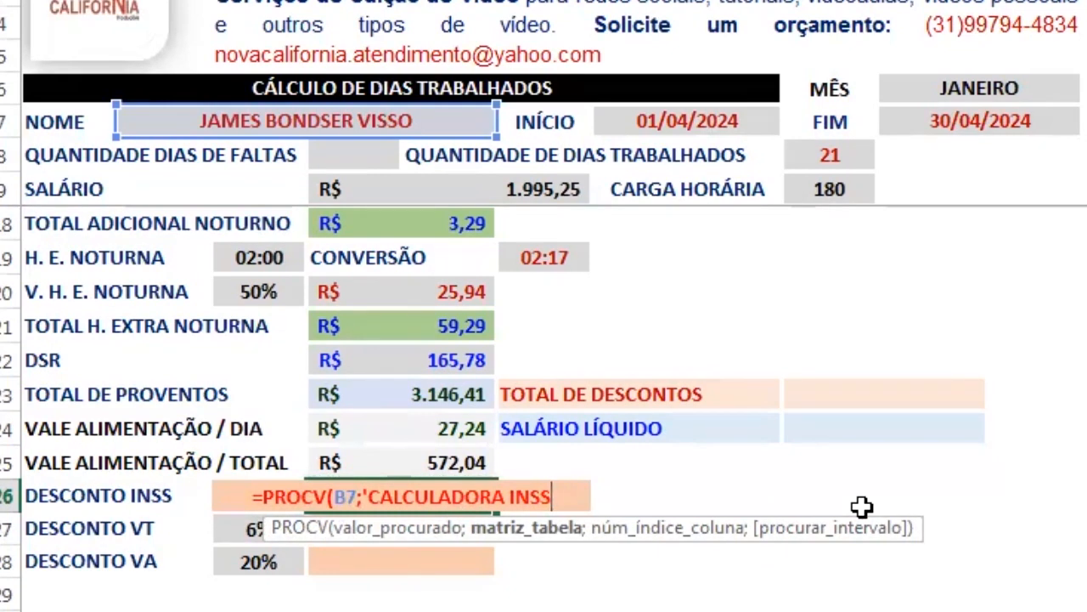
text('!)
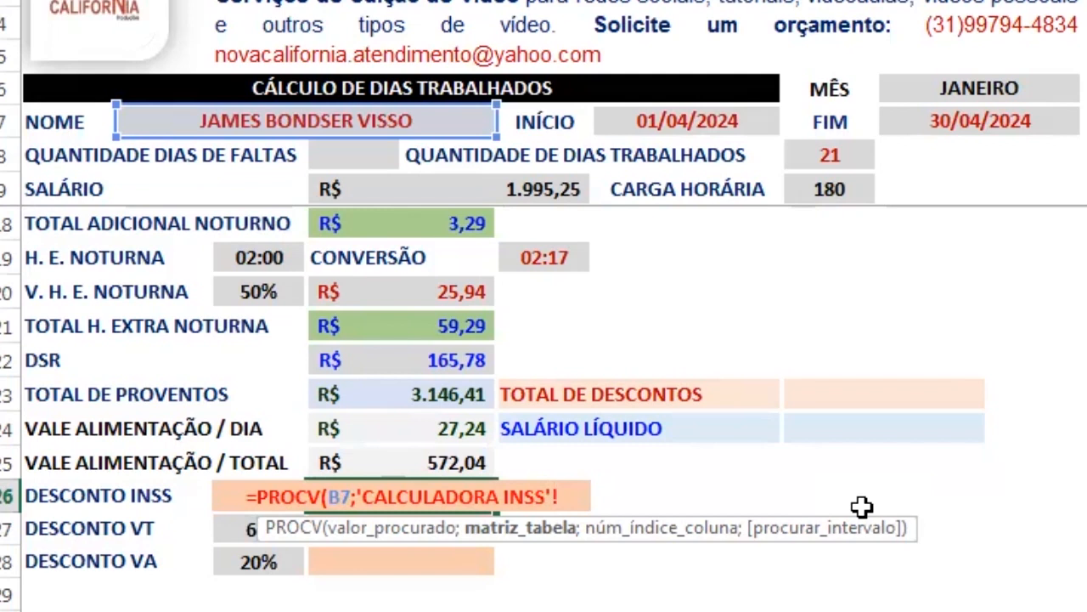
text(B3)
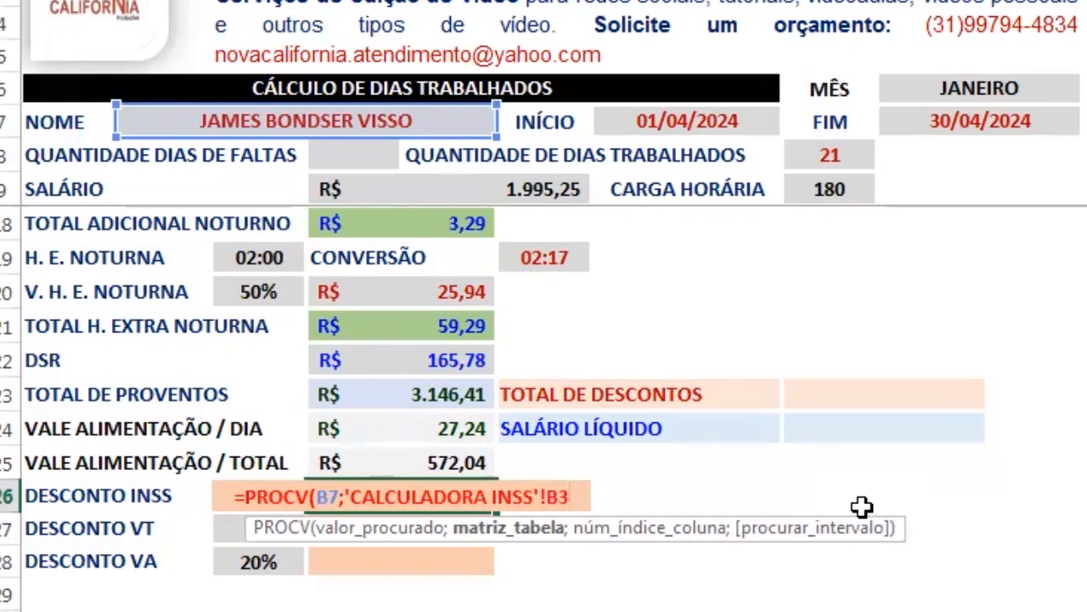
text(:B)
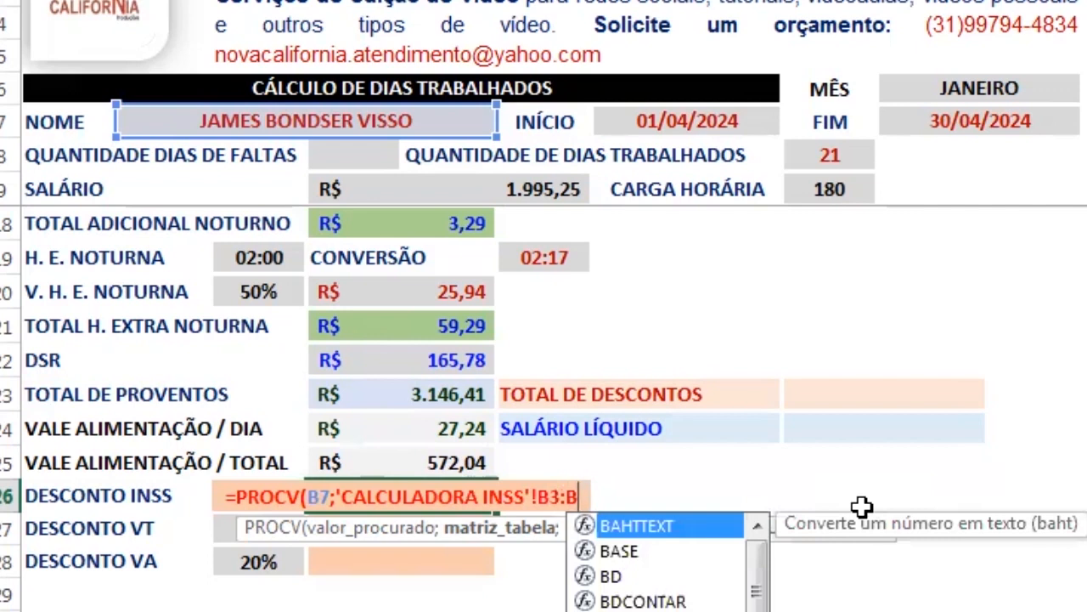
key(BackSpace)
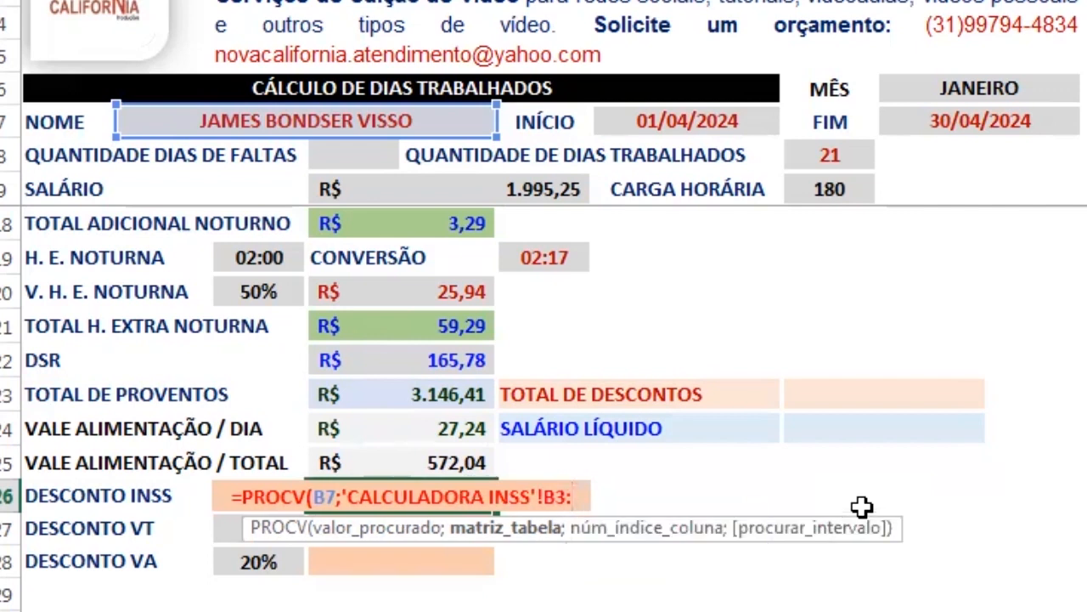
text(F8)
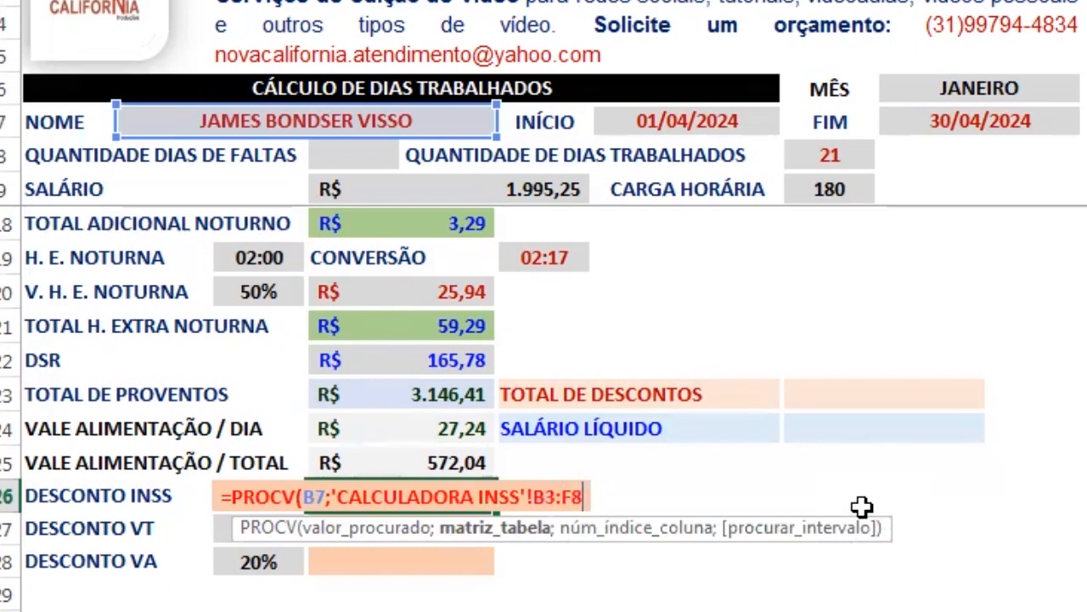
Complete the Desconto INSS formula with column index 4 and FALSO for an exact match, as =PROCV(B7;'CALCULADORA INSS'!B3:F8;4;FALSO)
text(;)
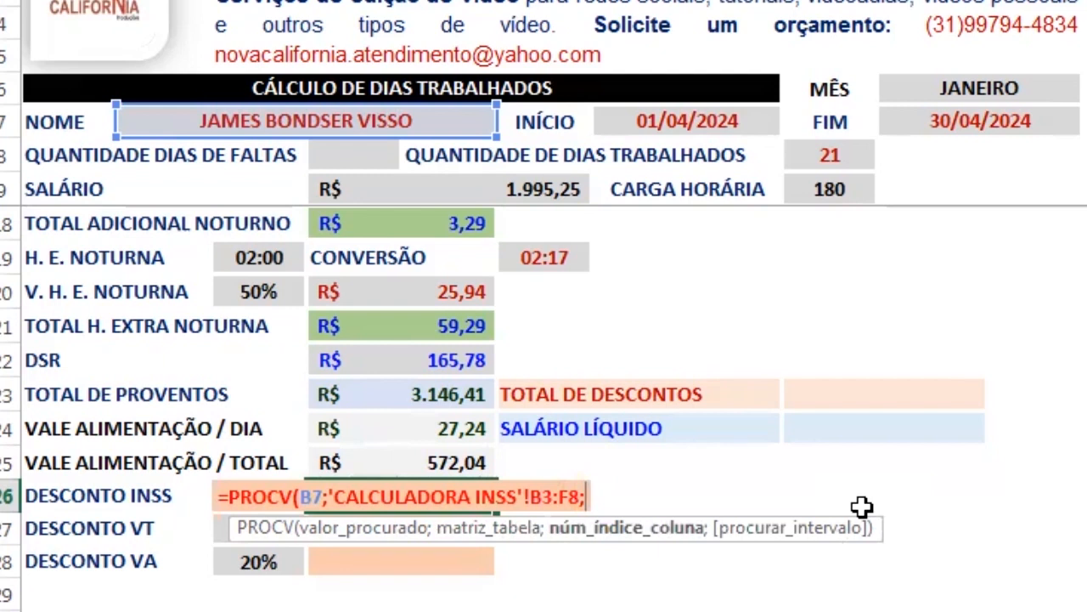
text(4)
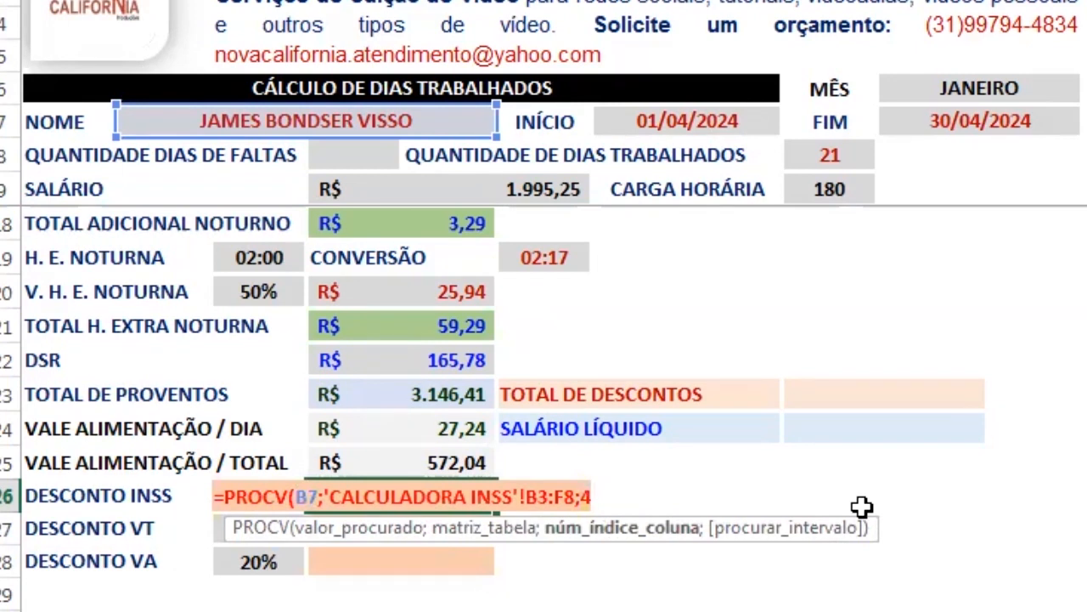
text(;)
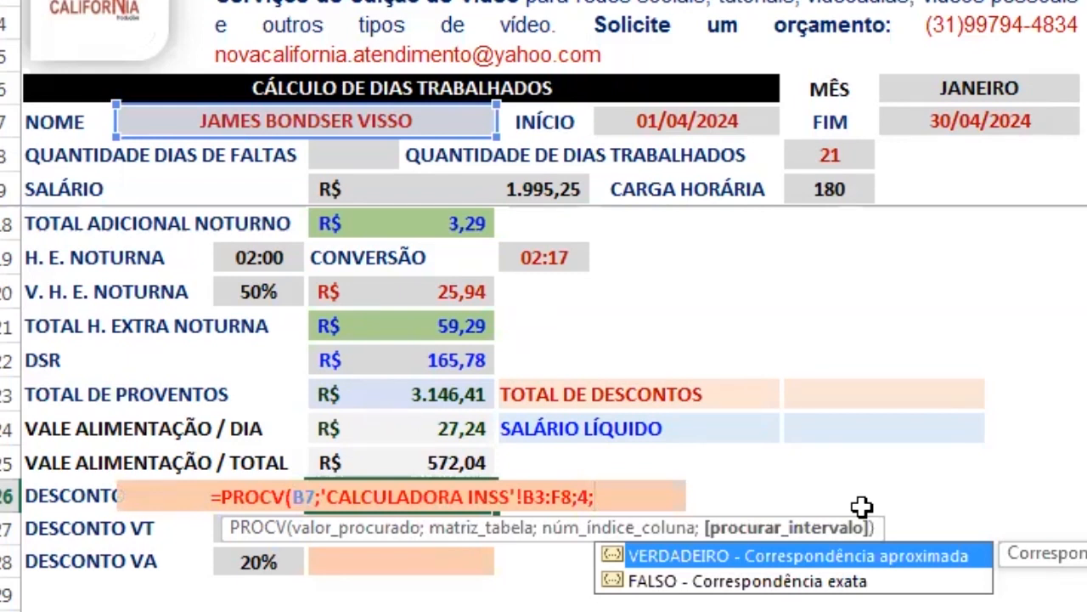
text(F)
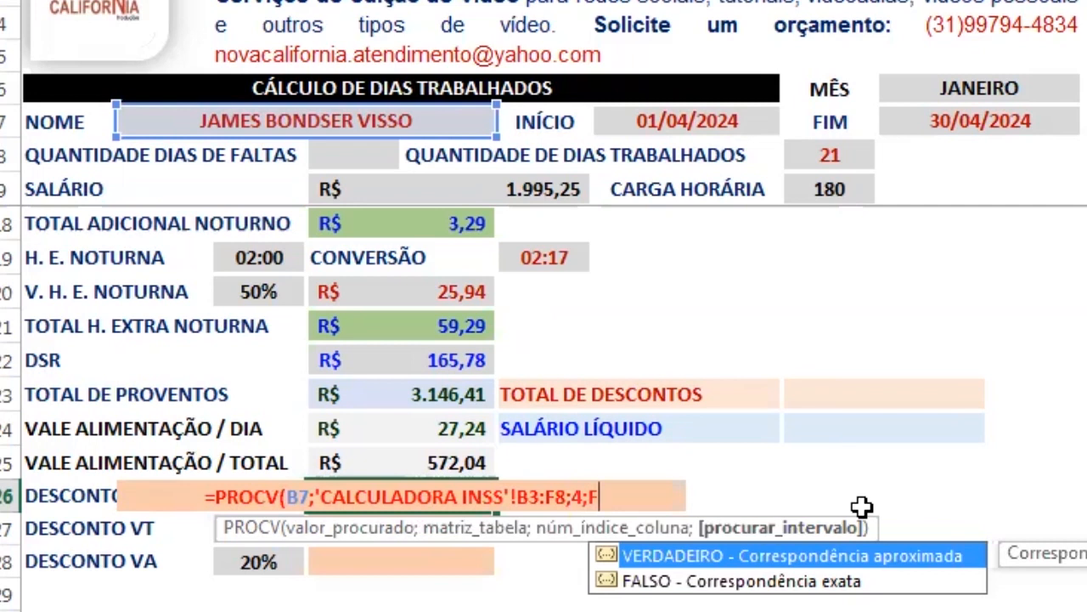
text(A)
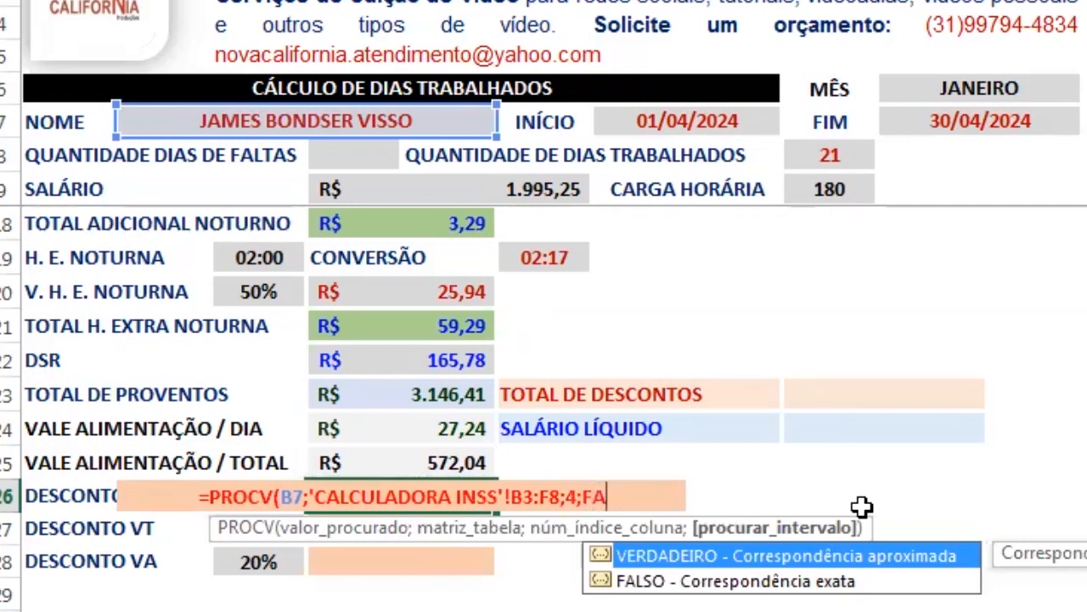
text(L)
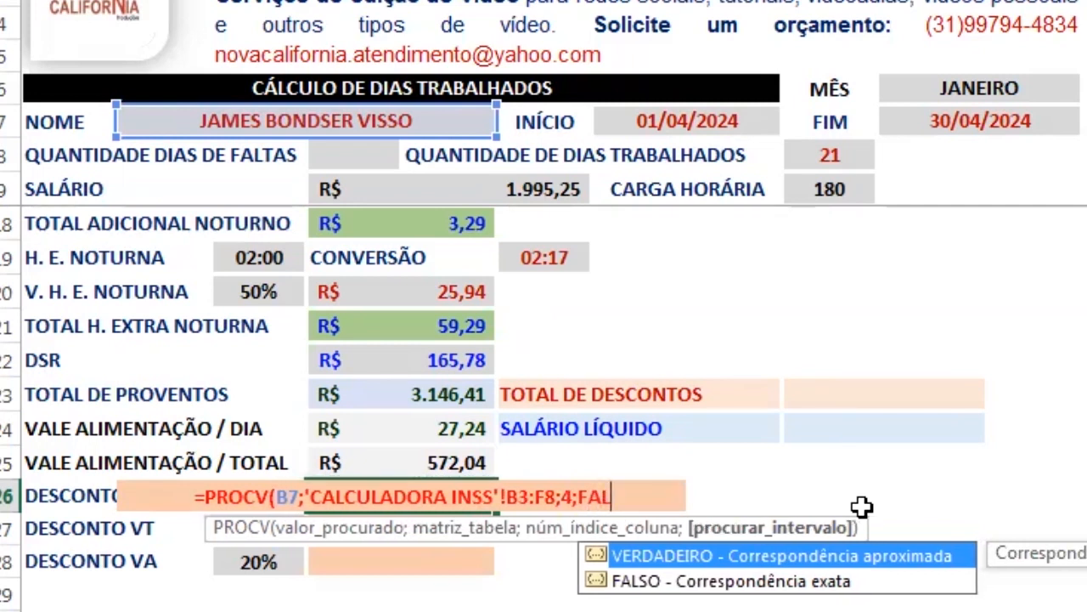
text(SO)
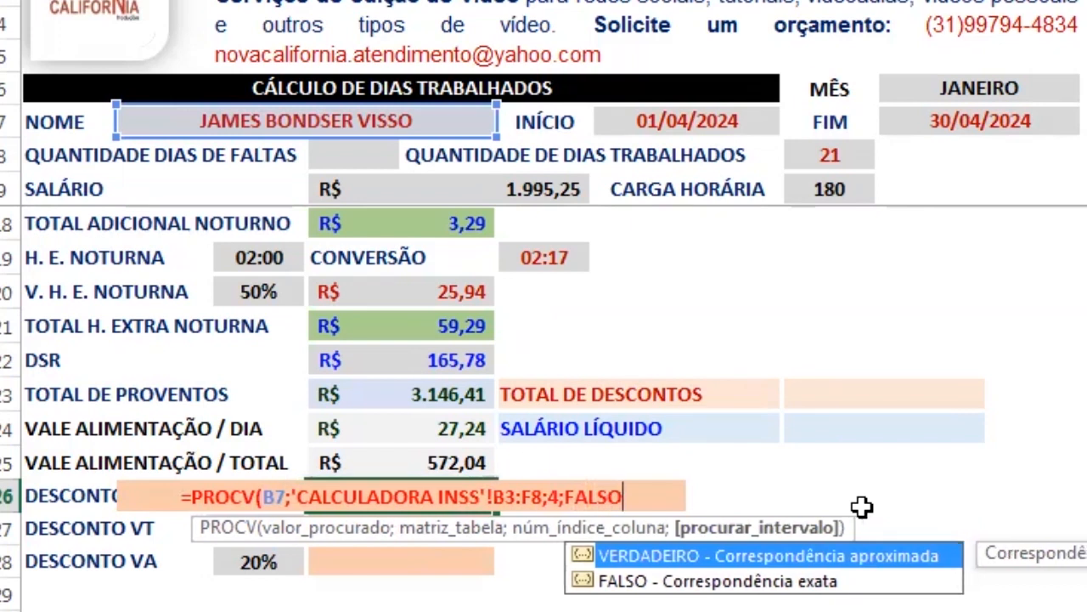
text())
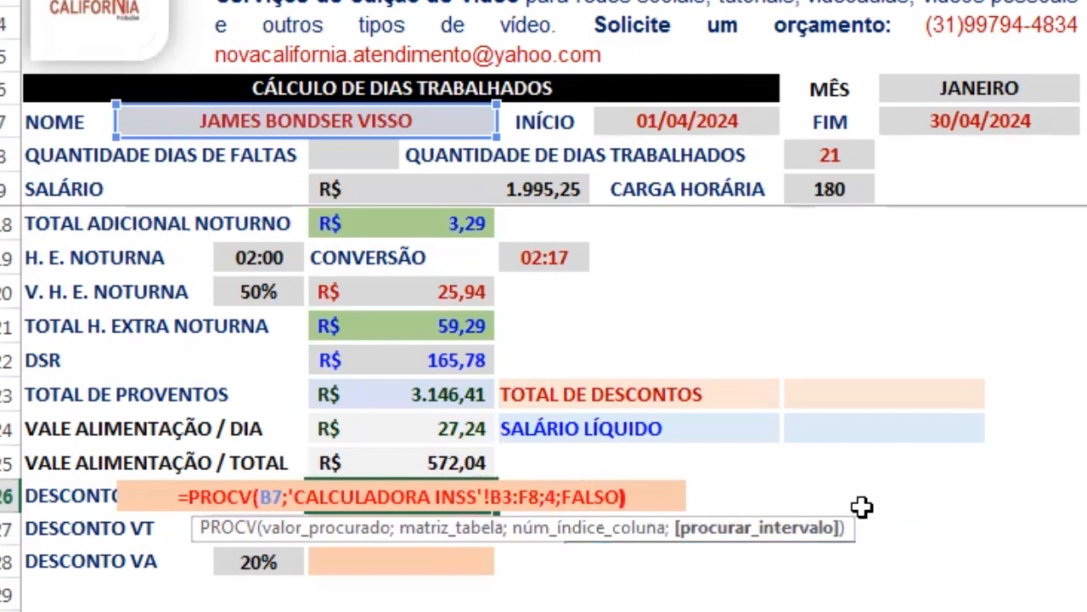
key(Return)
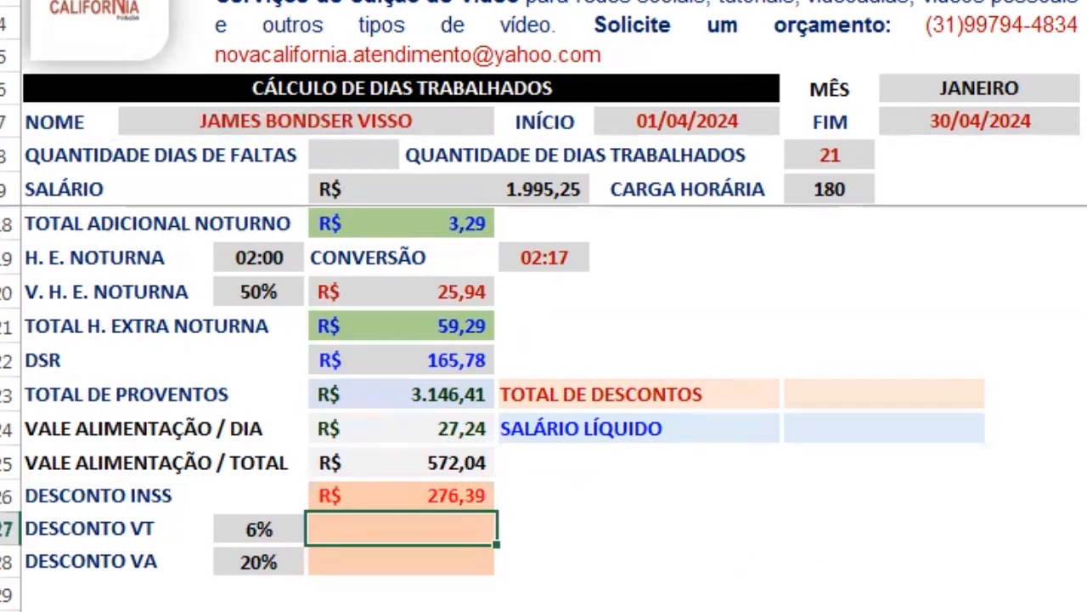
Check the employee's INSS amount on the CALCULADORA INSS sheet against Desconto INSS and return to the payroll sheet
text(=)
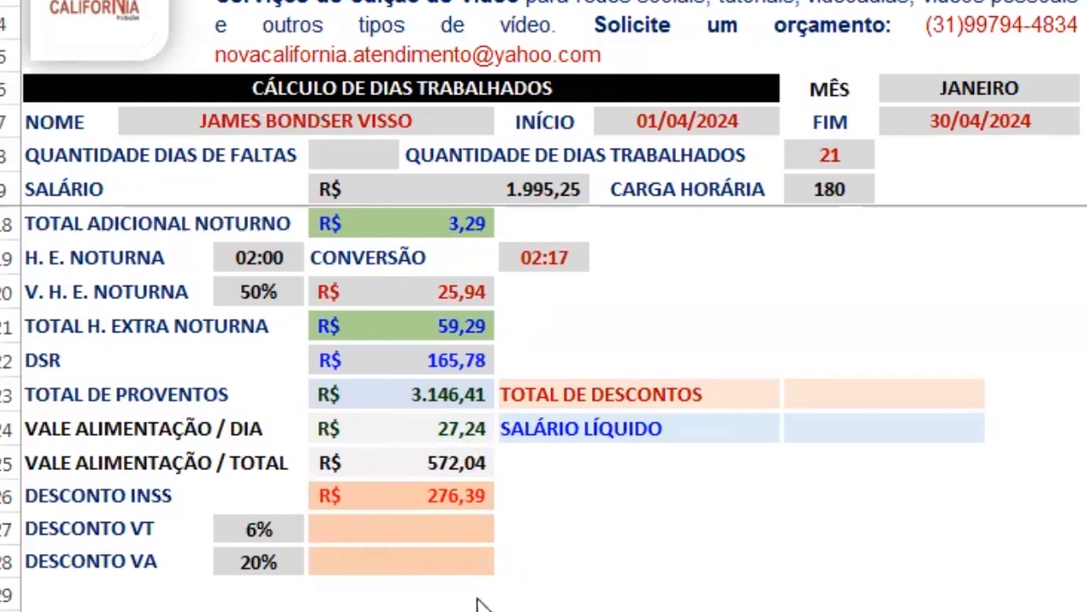
click(401, 528)
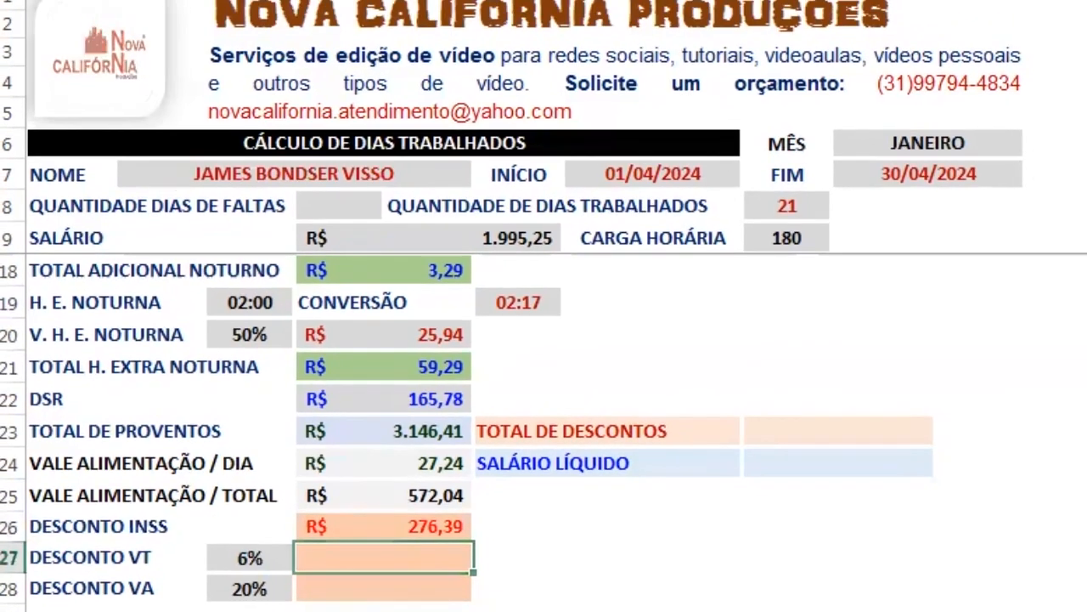
click(527, 607)
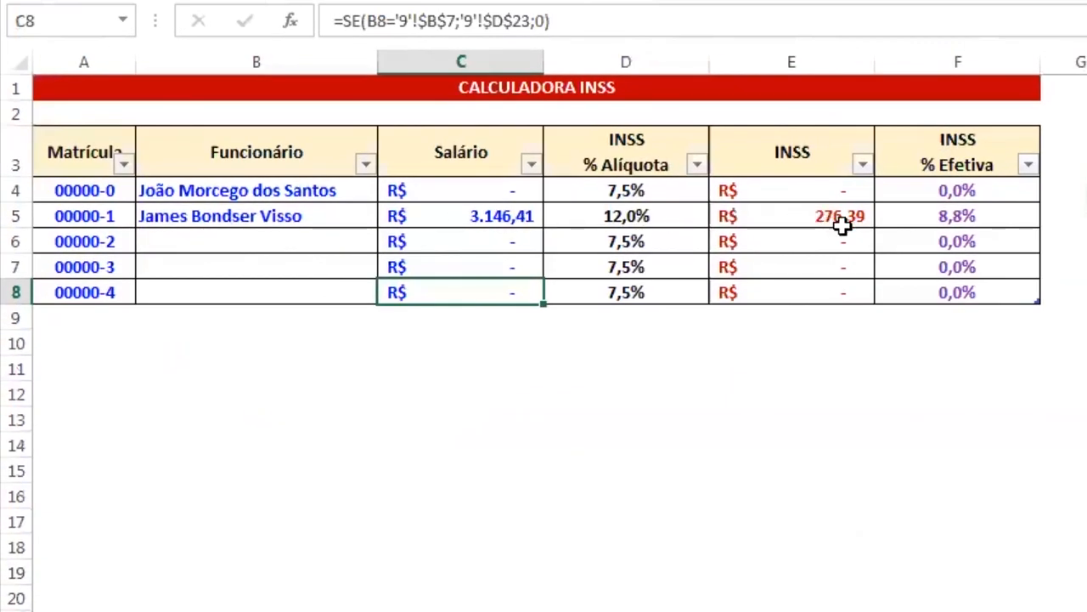
click(830, 203)
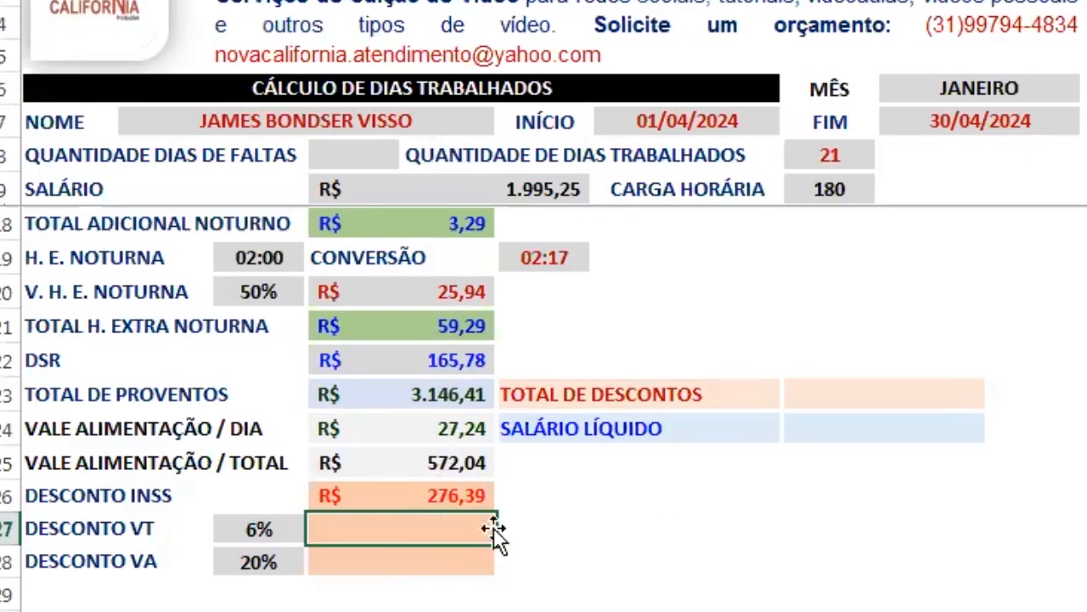
Calculate Desconto VT in D27 by multiplying the salary by the 6% rate, as =D9*C27
text(=)
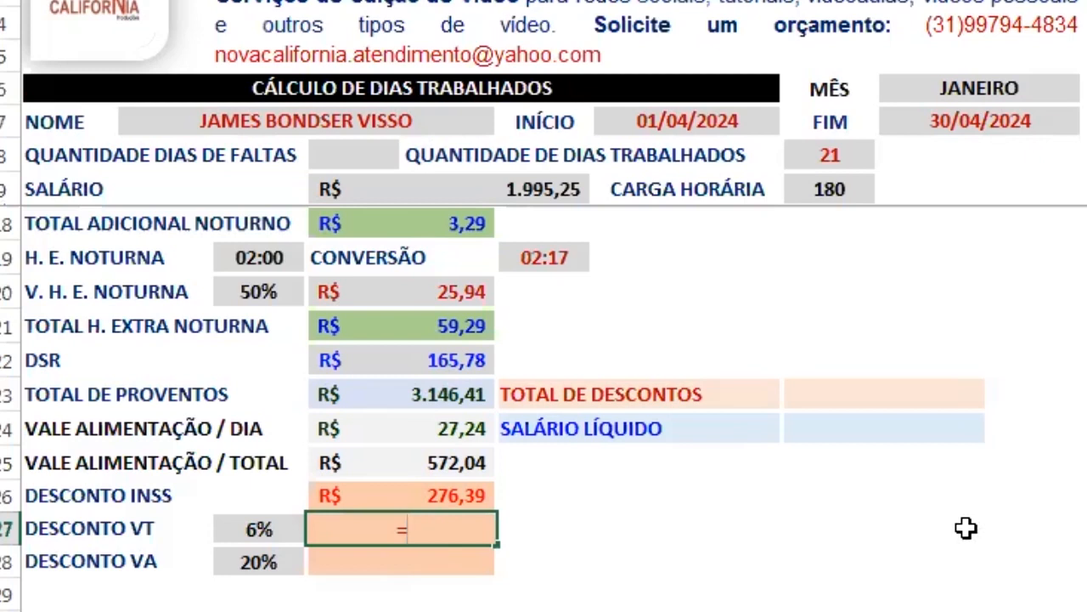
click(558, 188)
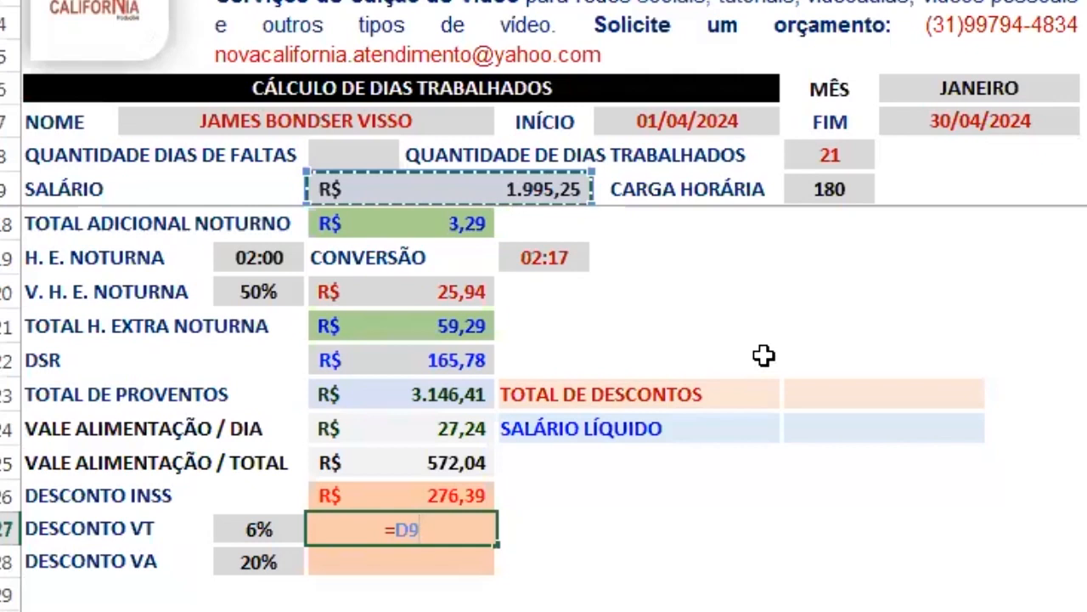
text(*)
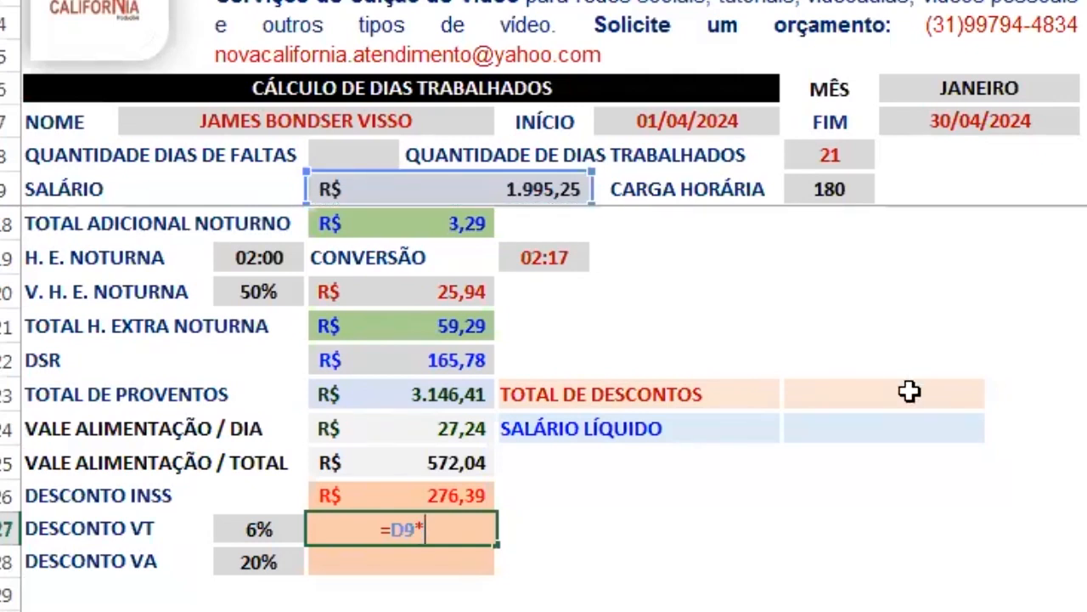
click(259, 530)
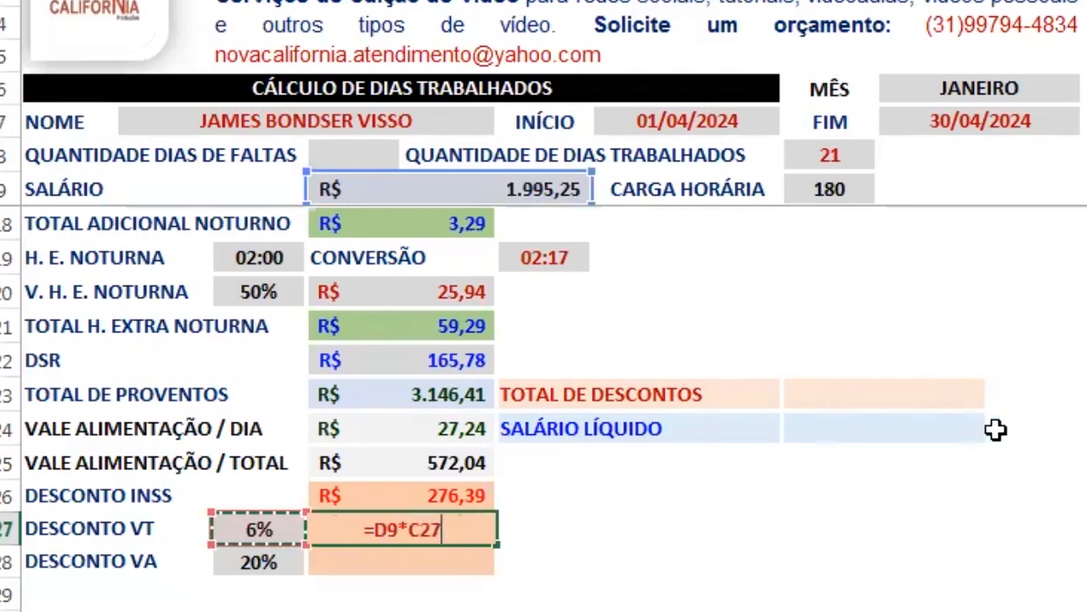
key(Return)
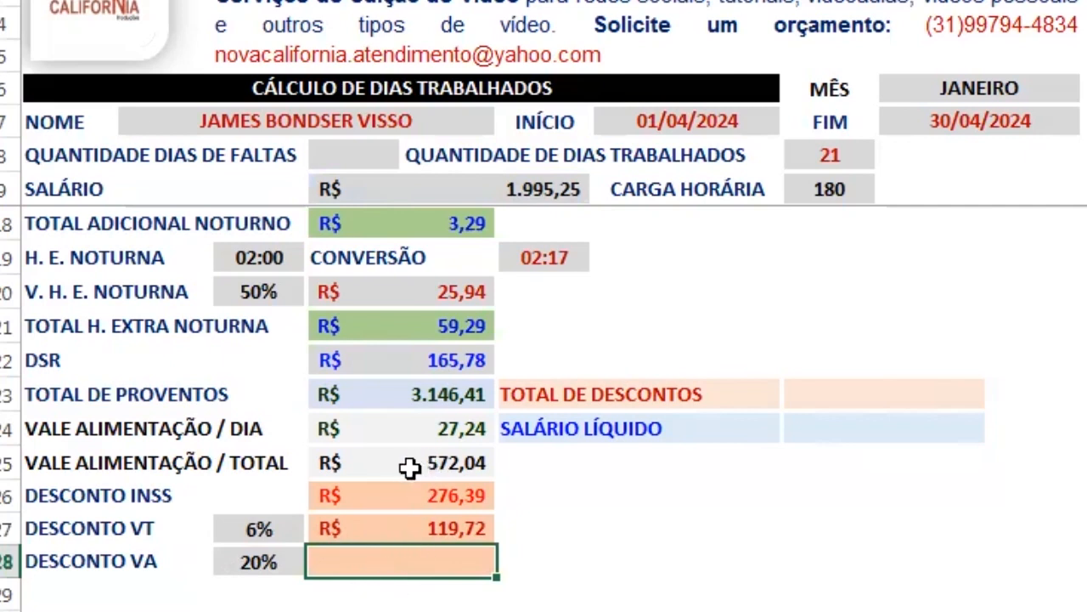
Calculate Desconto VA in D28 by multiplying Vale Alimentação / Total by the 20% rate, as =D25*C28
text(=)
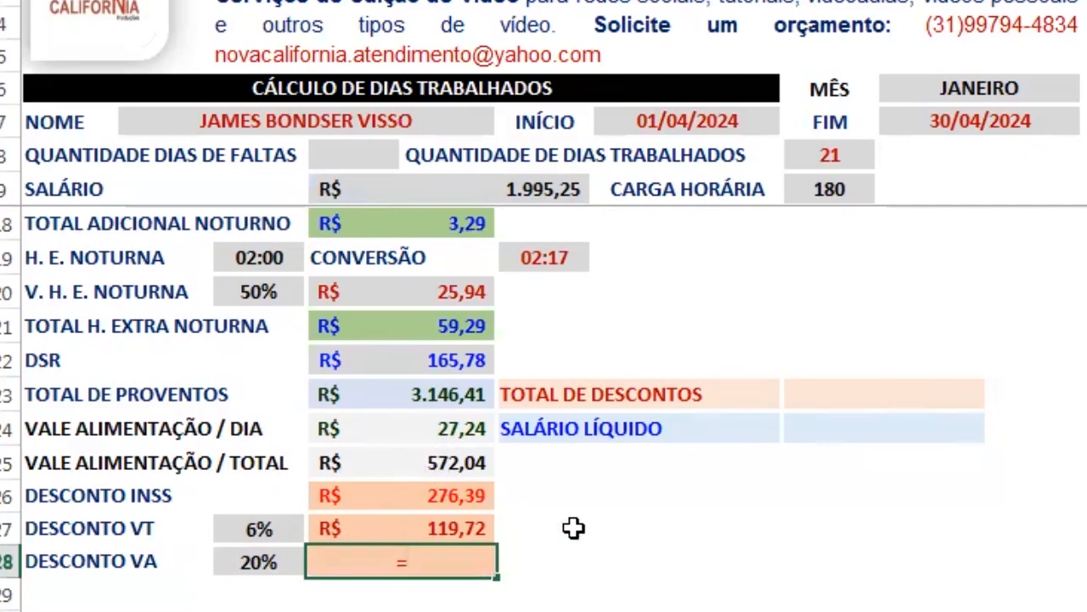
click(419, 462)
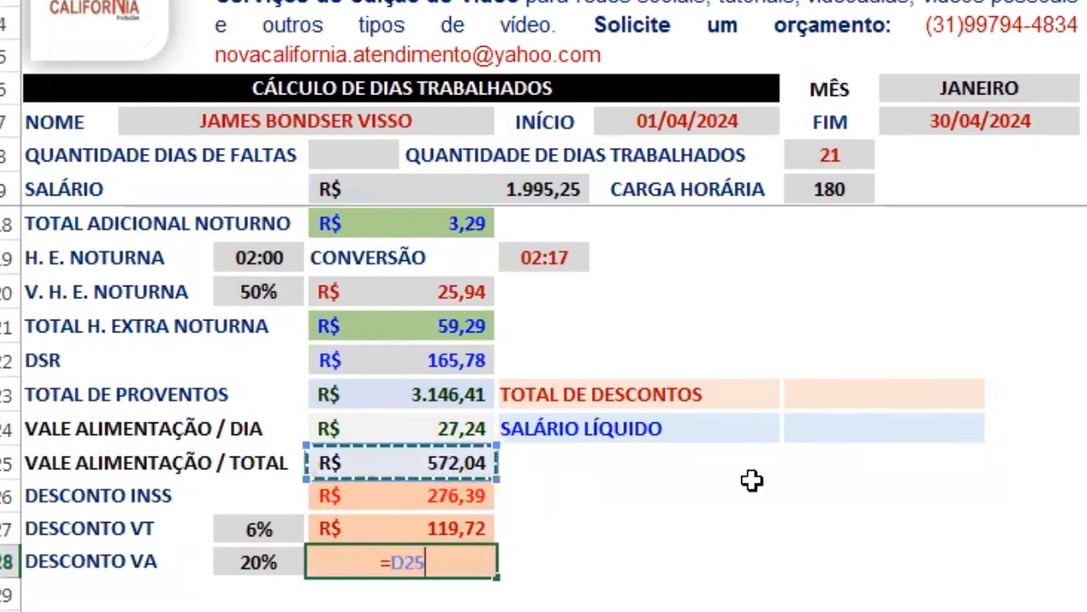
text(*)
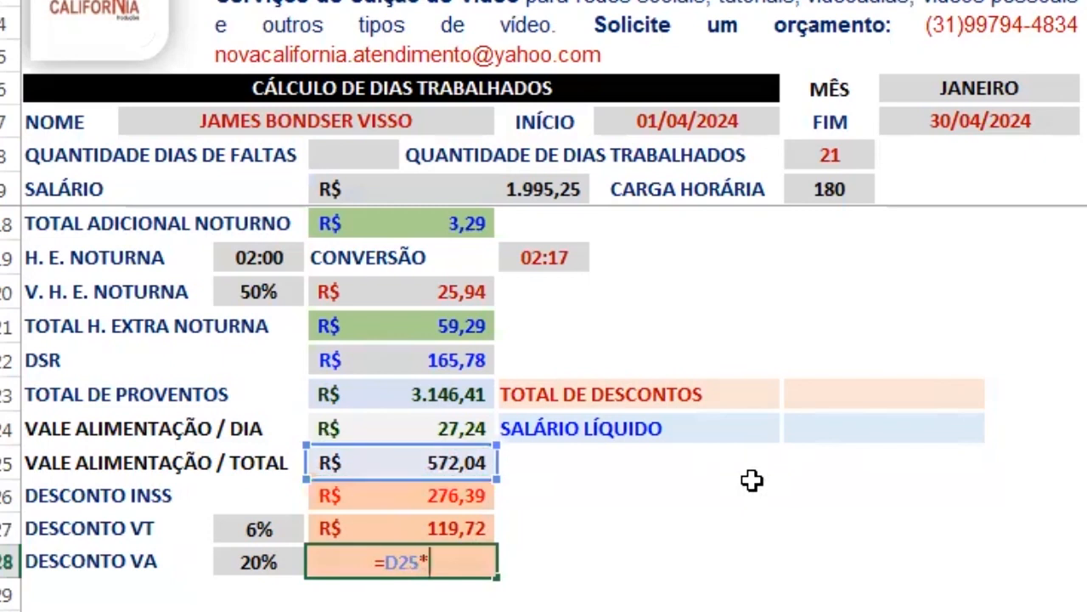
click(248, 569)
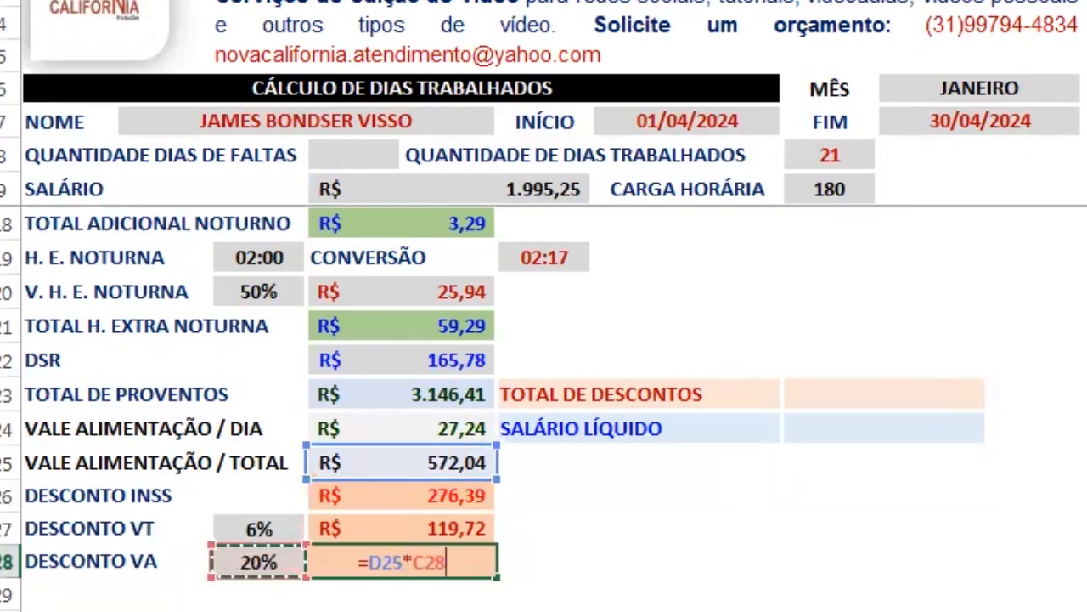
key(Return)
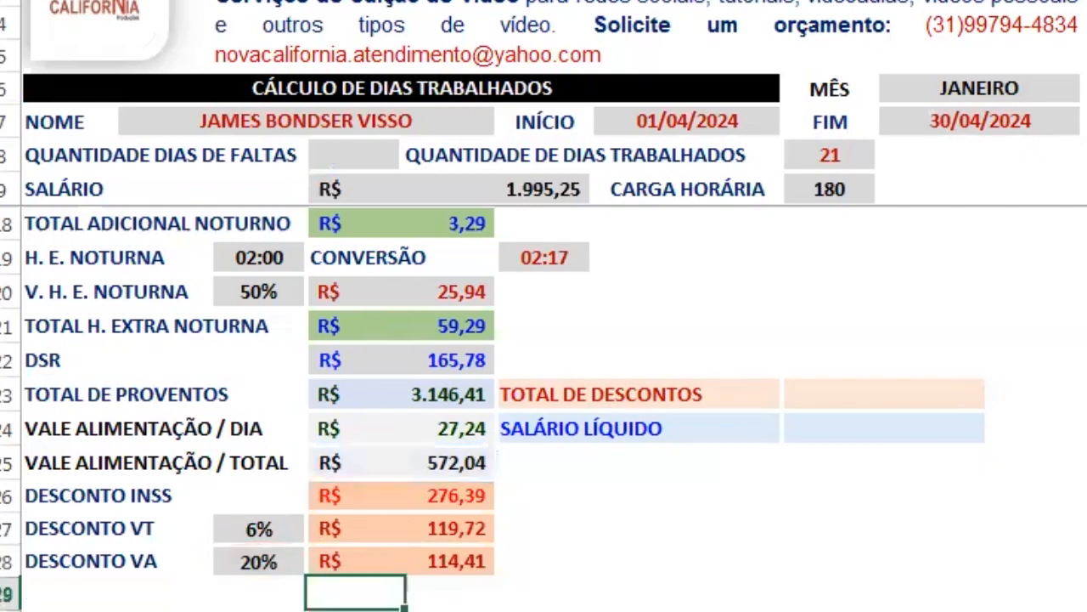
Calculate Total de Descontos in I23 by summing the INSS, VT and VA deductions, as =SOMA(D26:E28)
click(427, 575)
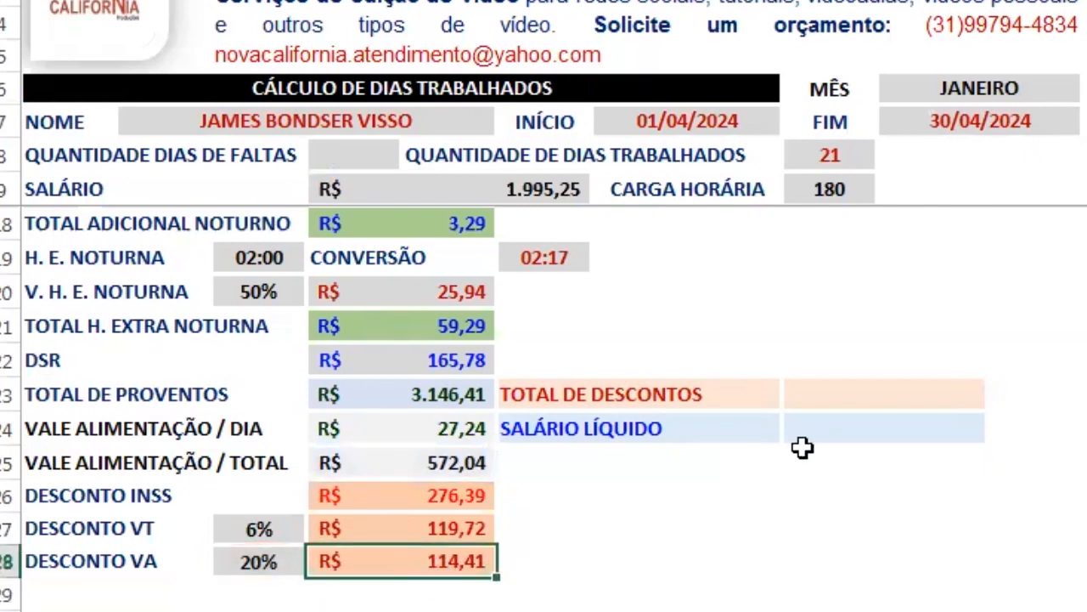
click(860, 396)
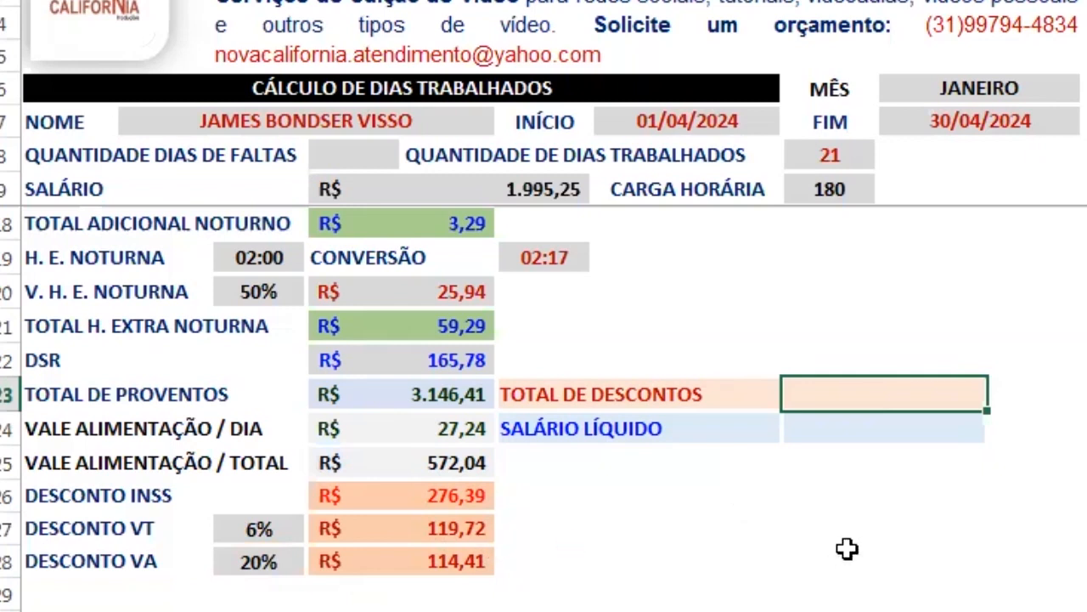
text(=SOMA)
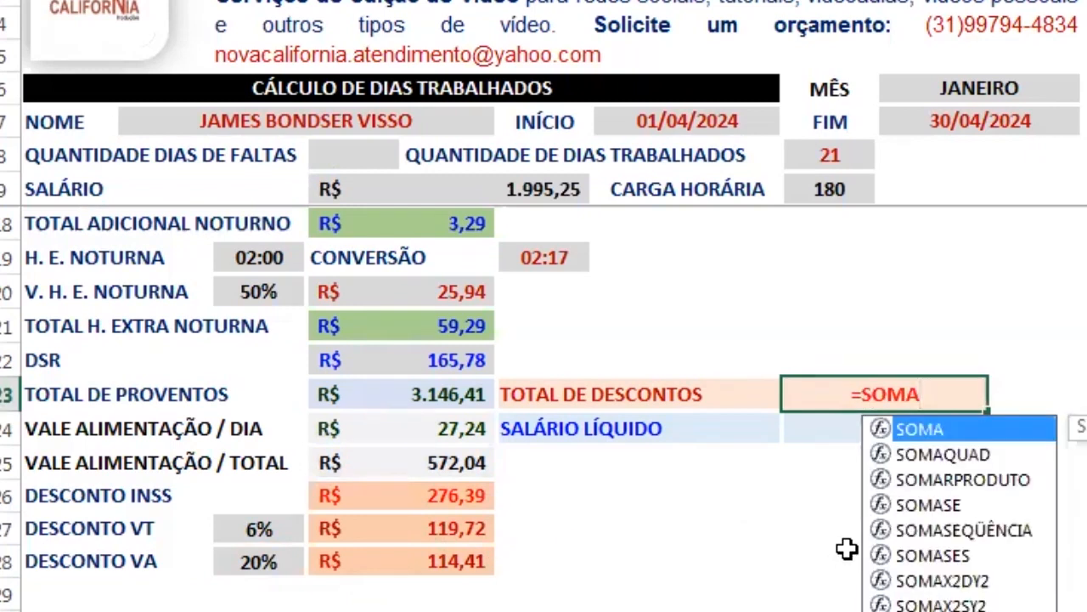
text(()
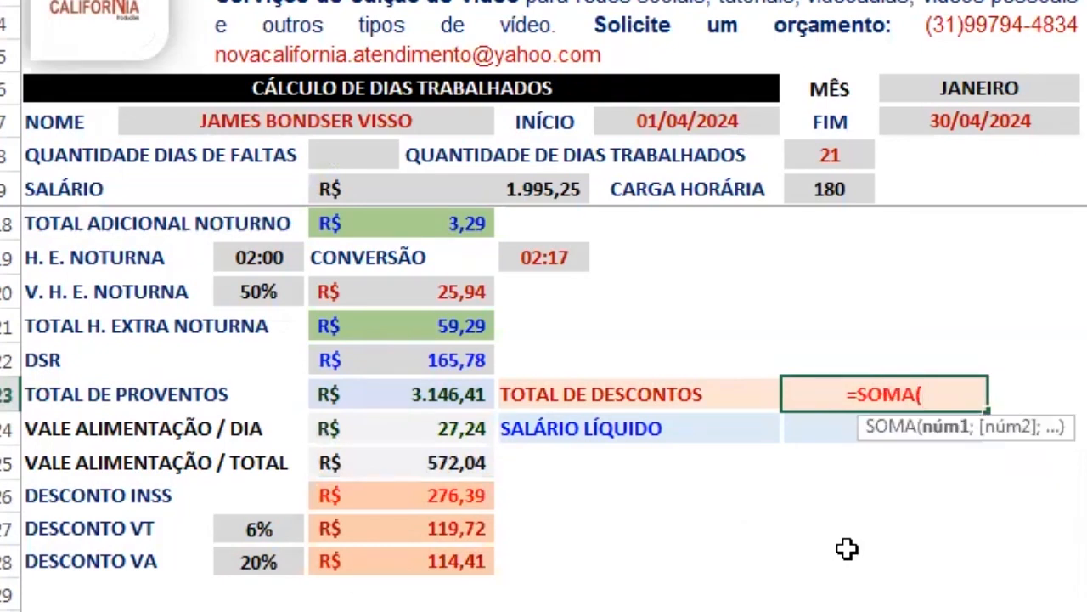
drag(469, 500, 470, 552)
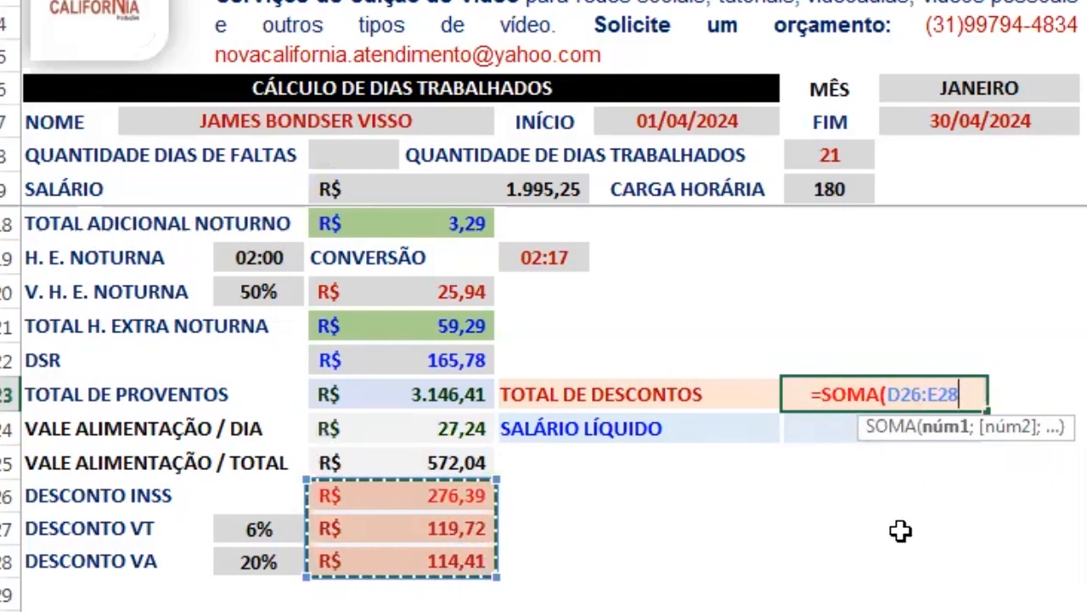
key(Return)
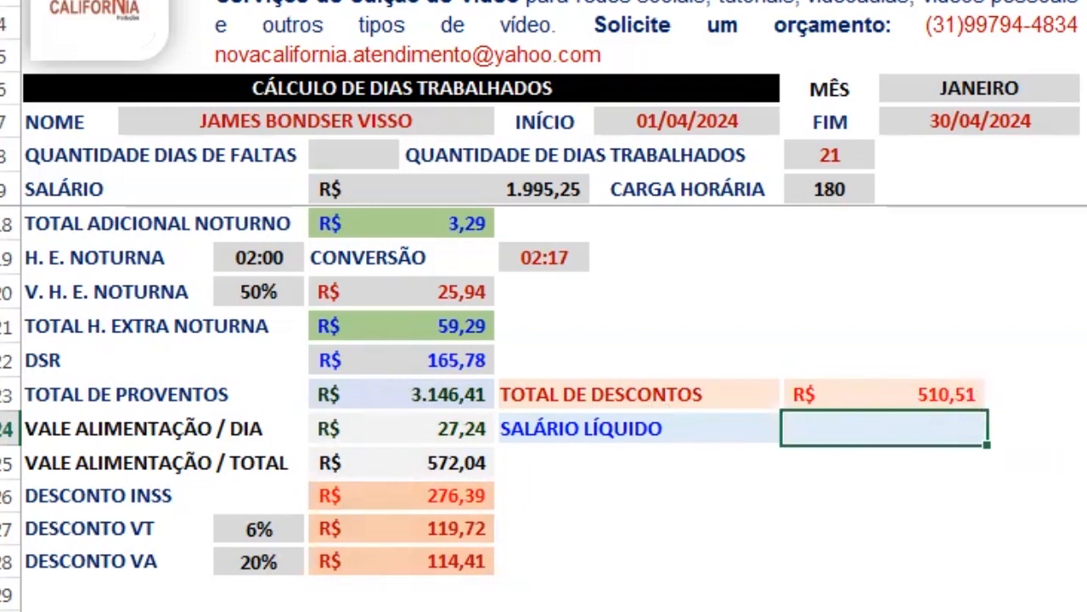
Calculate Salário Líquido in I24 by subtracting Total de Descontos from Total de Proventos, as =D23-I23
text(=)
click(459, 394)
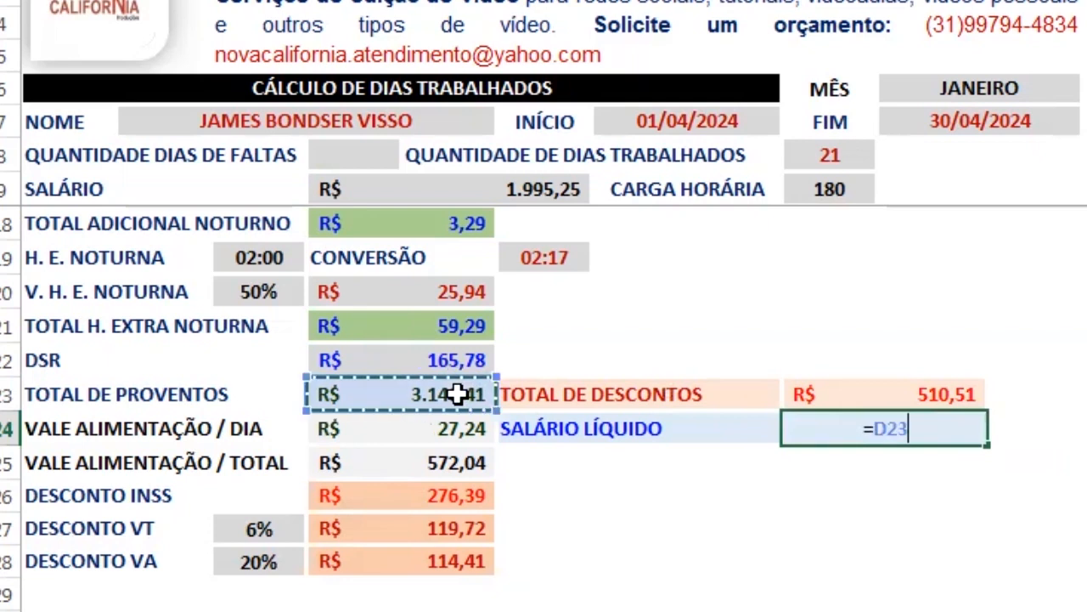
text(-)
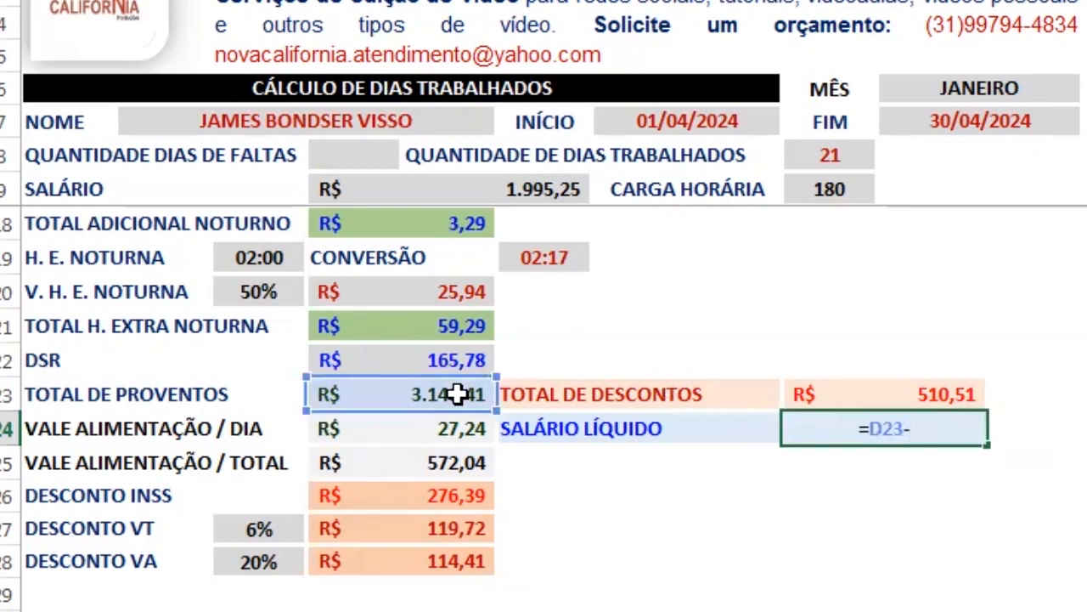
click(881, 390)
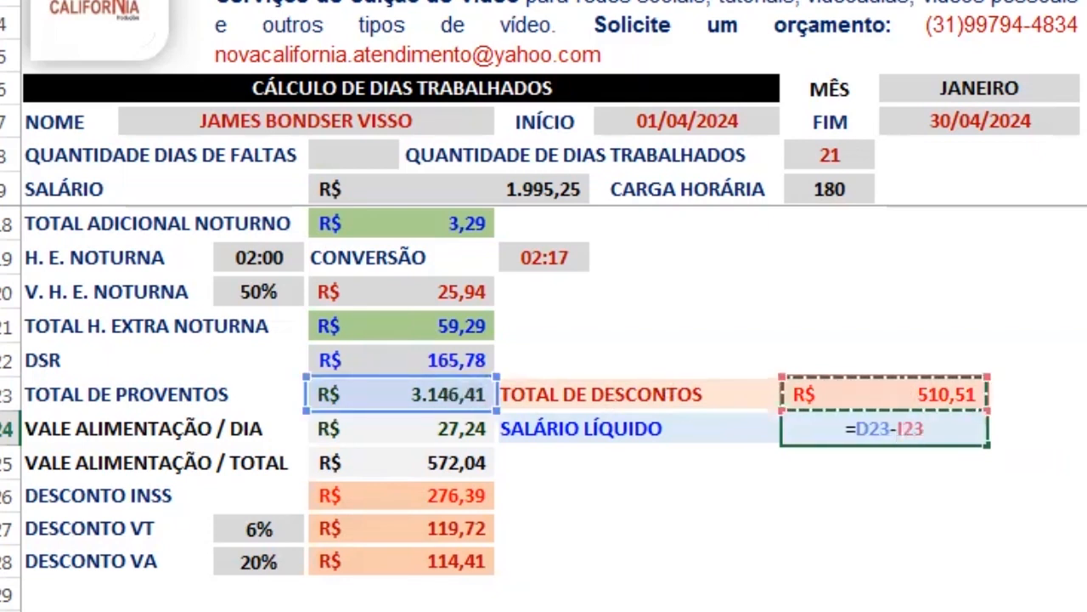
key(Return)
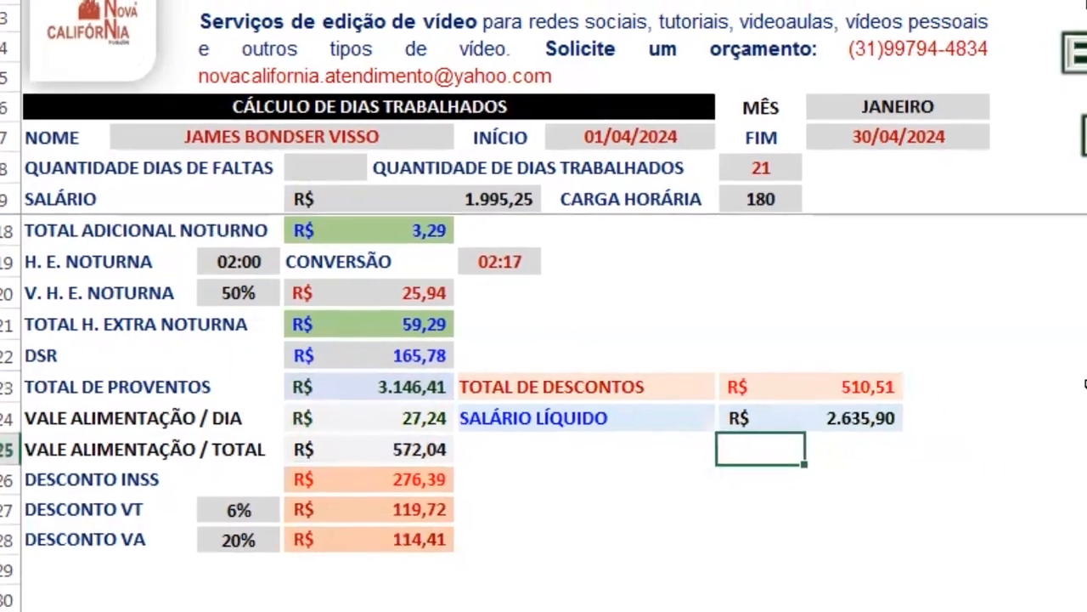
Review the completed payroll sheet from the Insalubridade row down to Desconto VA, including the deduction and net salary totals
scroll(862, 480, up, 3)
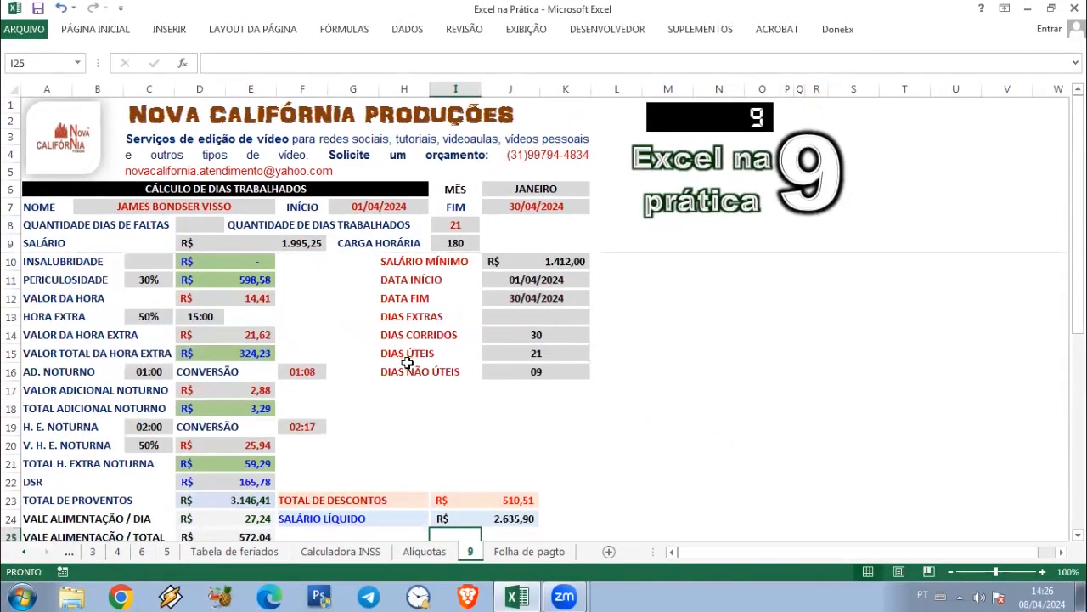
scroll(454, 368, down, 2)
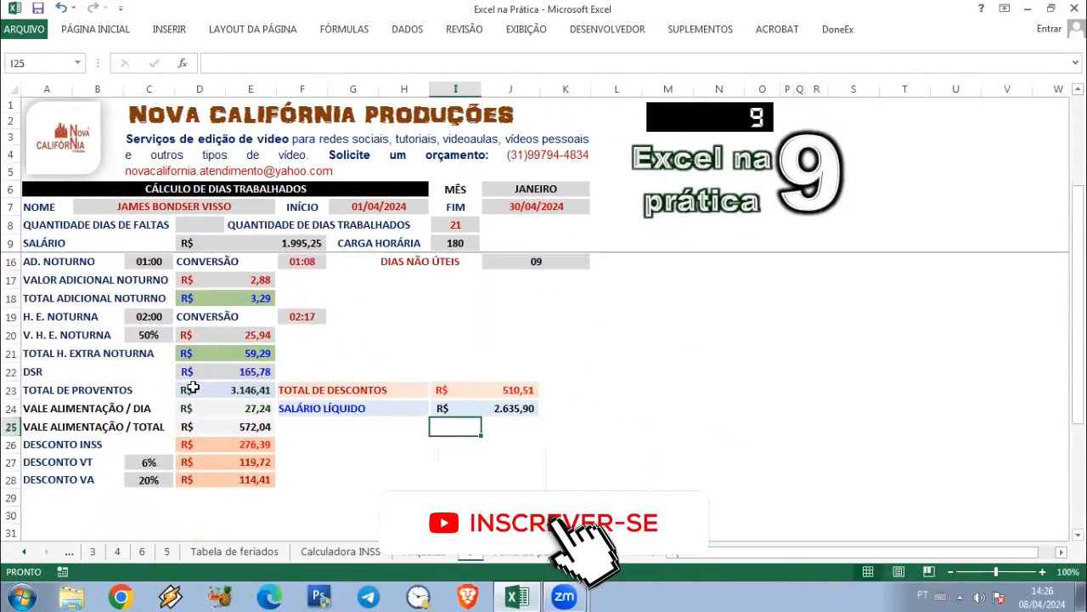
scroll(194, 388, down, 1)
scroll(281, 357, up, 3)
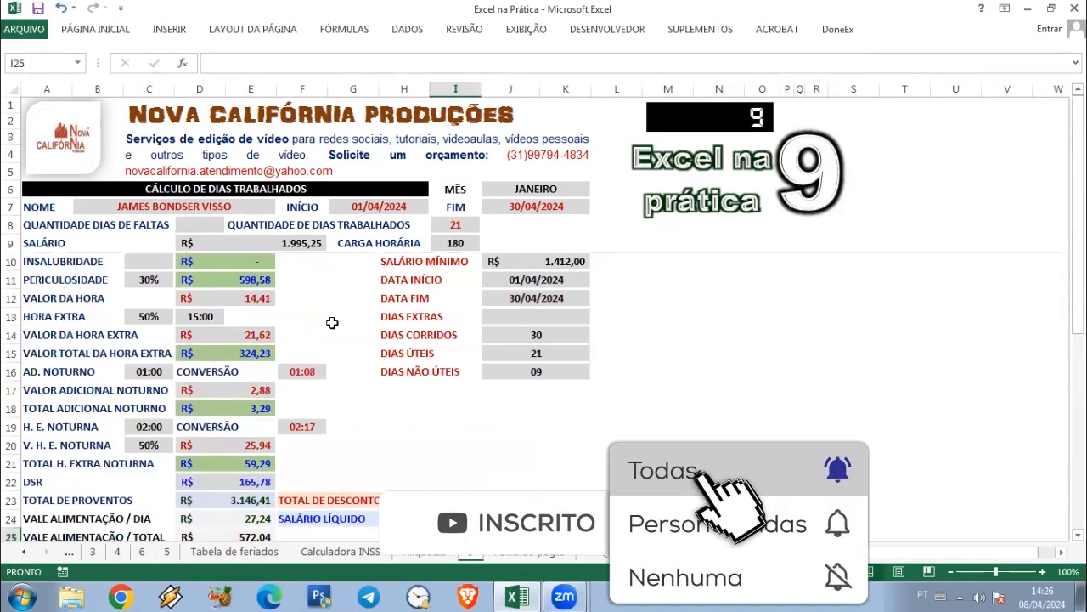
scroll(362, 338, down, 3)
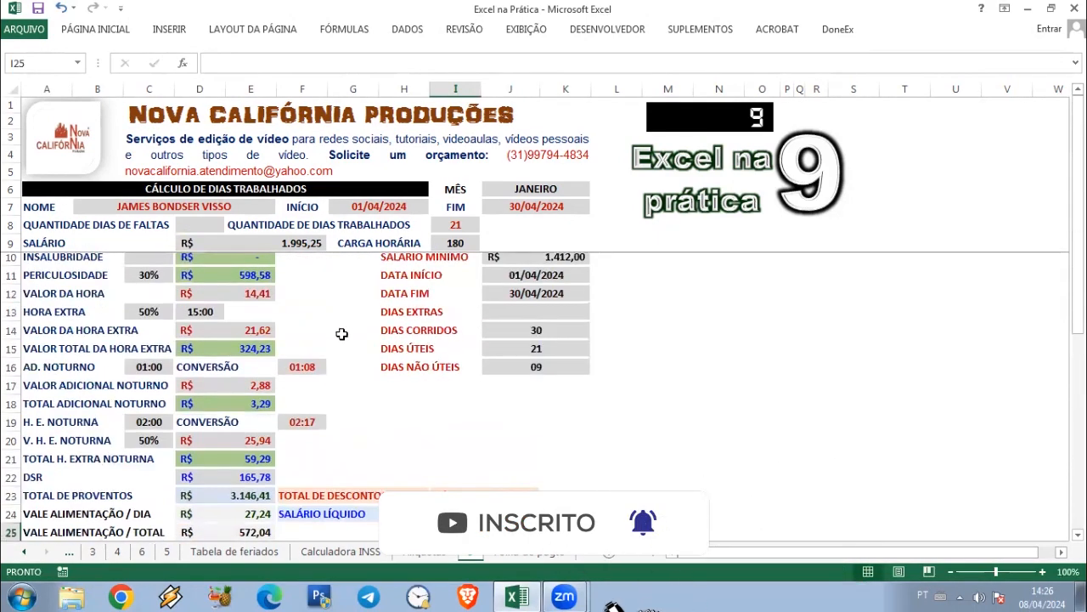
scroll(362, 340, up, 2)
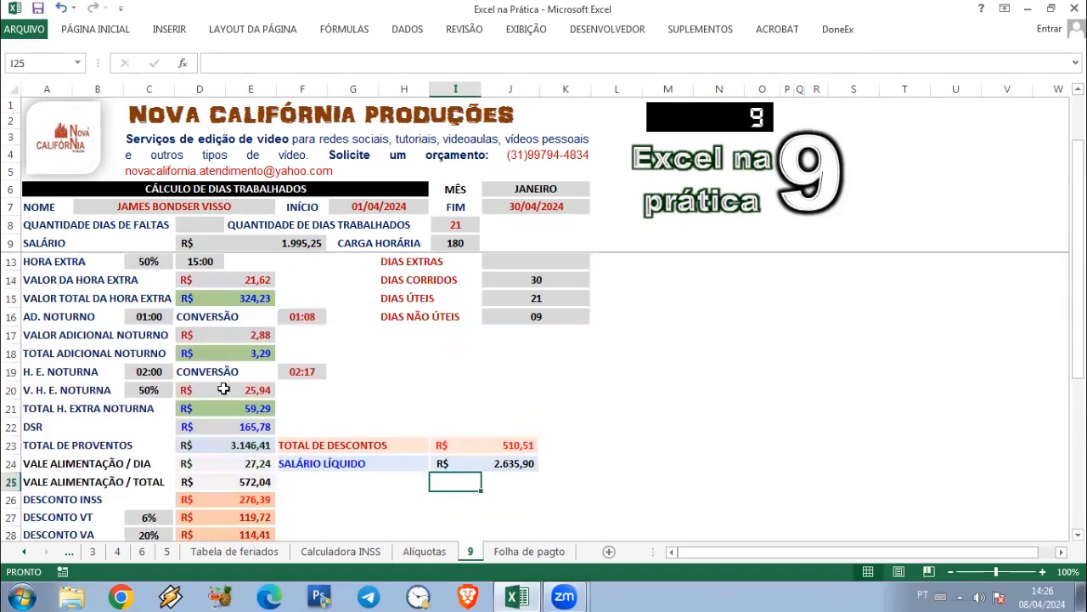
scroll(261, 393, up, 1)
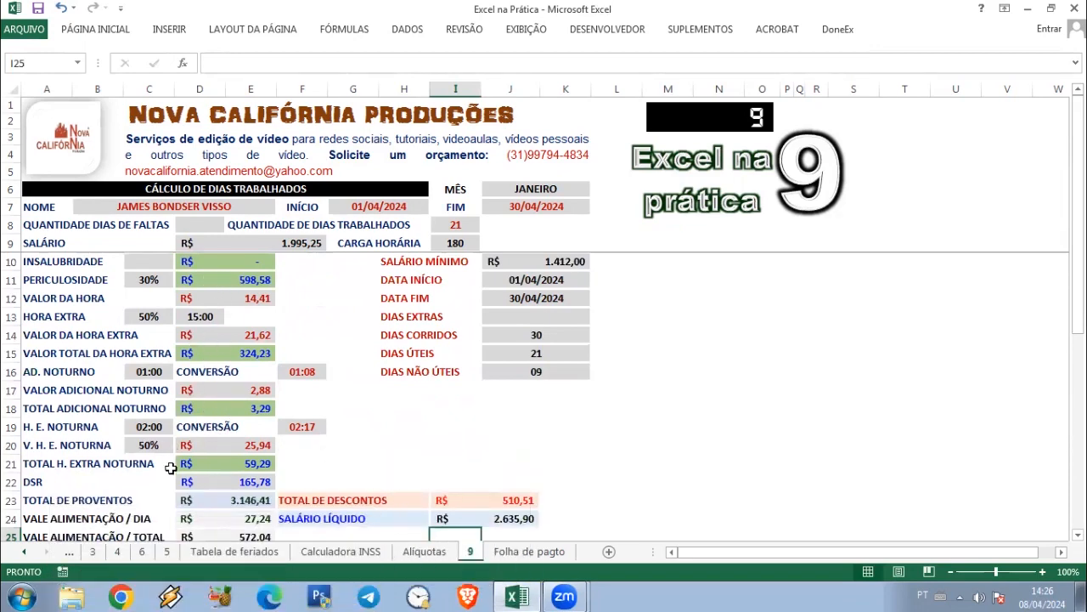
scroll(119, 459, down, 2)
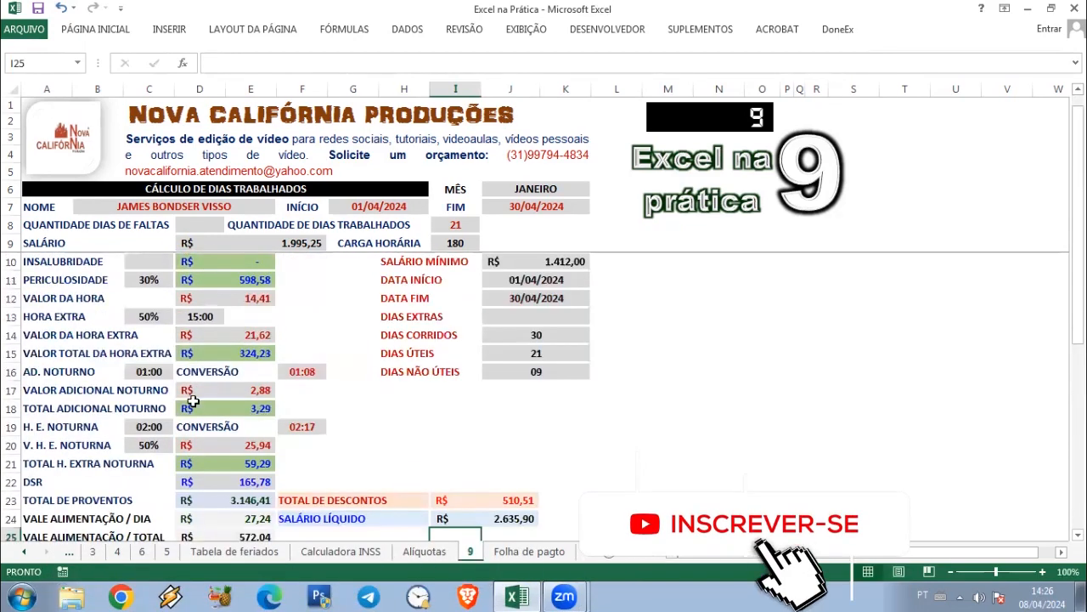
scroll(222, 341, down, 4)
scroll(222, 342, down, 2)
scroll(221, 341, up, 6)
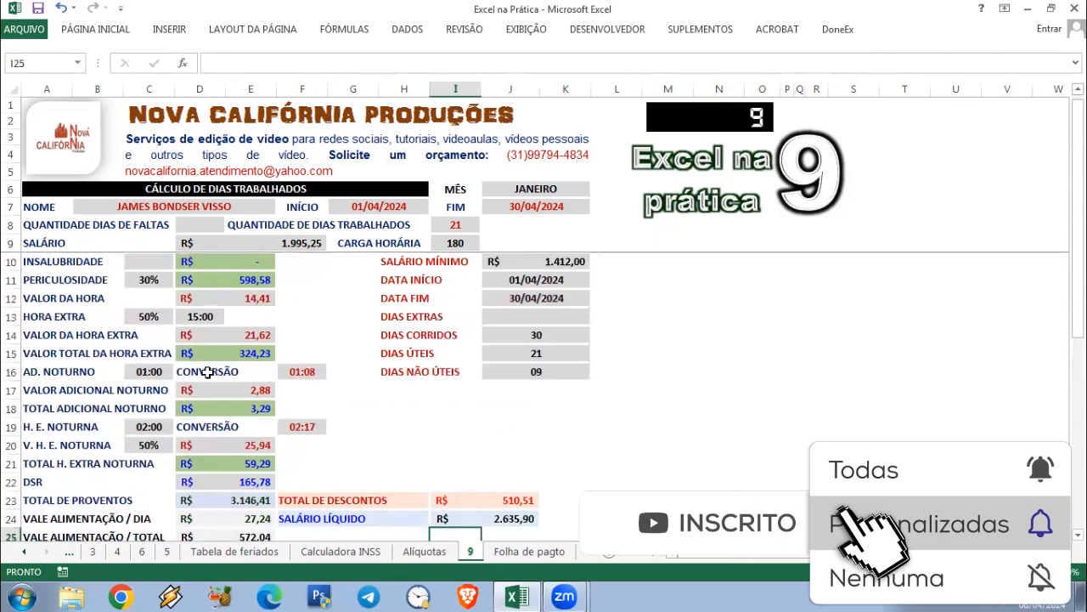